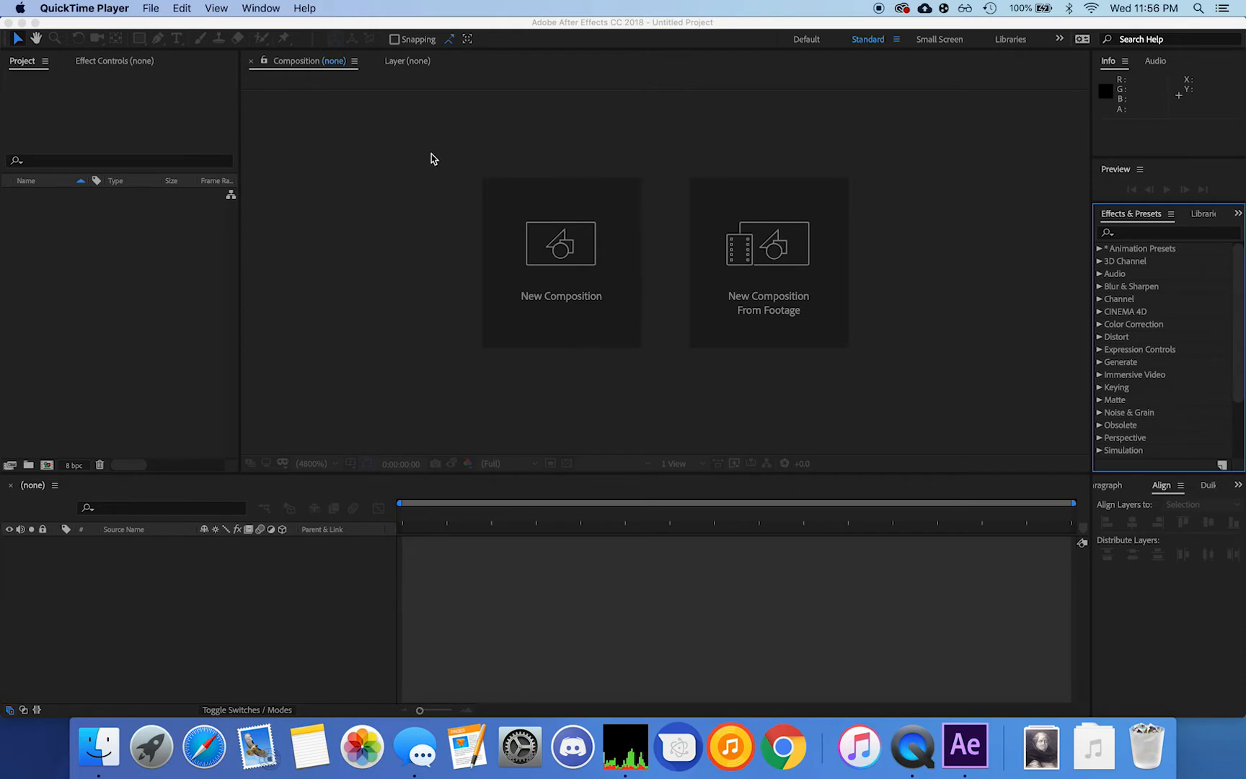
- Bring up After Effects' start screen and create a new project from it
{"action": "left_click", "coordinate": [83, 8]}
{"action": "left_click", "coordinate": [134, 12]}
{"action": "left_click", "coordinate": [298, 189]}
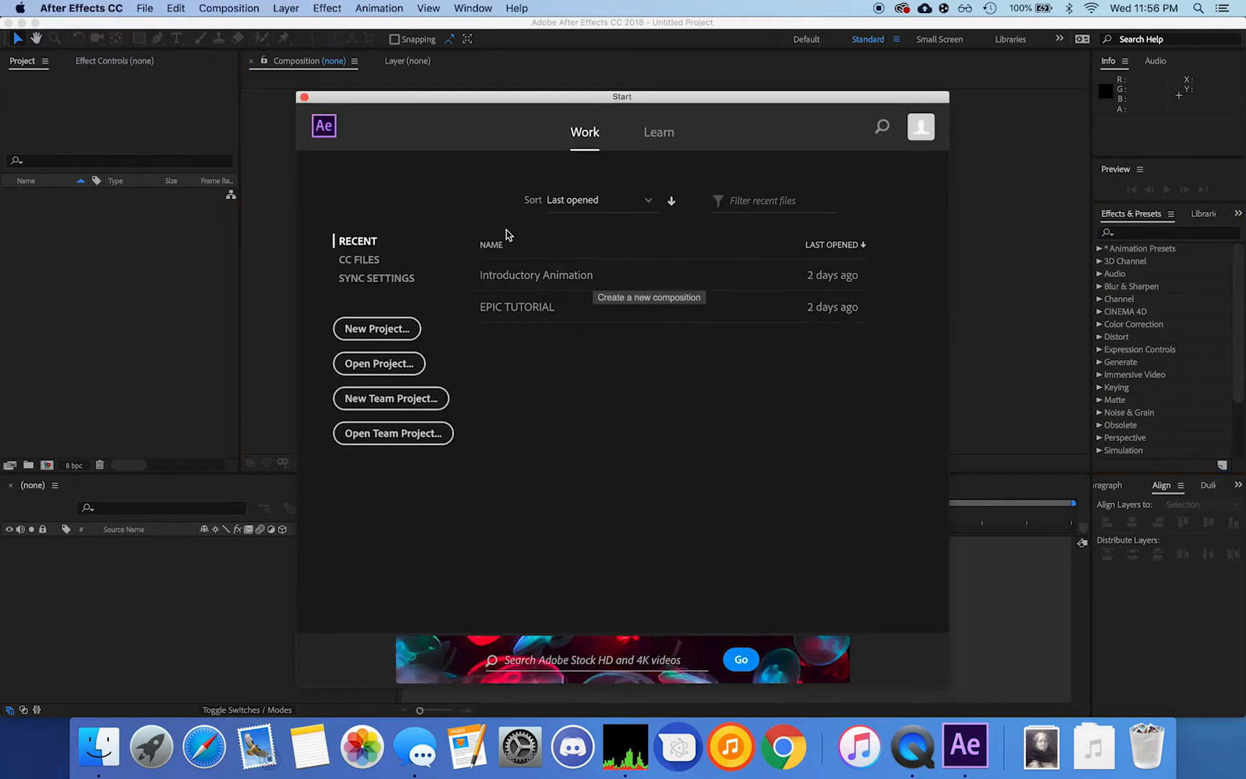
{"action": "mouse_move", "coordinate": [364, 120]}
{"action": "left_mouse_down"}
{"action": "mouse_move", "coordinate": [359, 108]}
{"action": "mouse_move", "coordinate": [720, 159]}
{"action": "mouse_move", "coordinate": [456, 268]}
{"action": "mouse_move", "coordinate": [389, 139]}
{"action": "mouse_move", "coordinate": [359, 123]}
{"action": "left_mouse_up"}
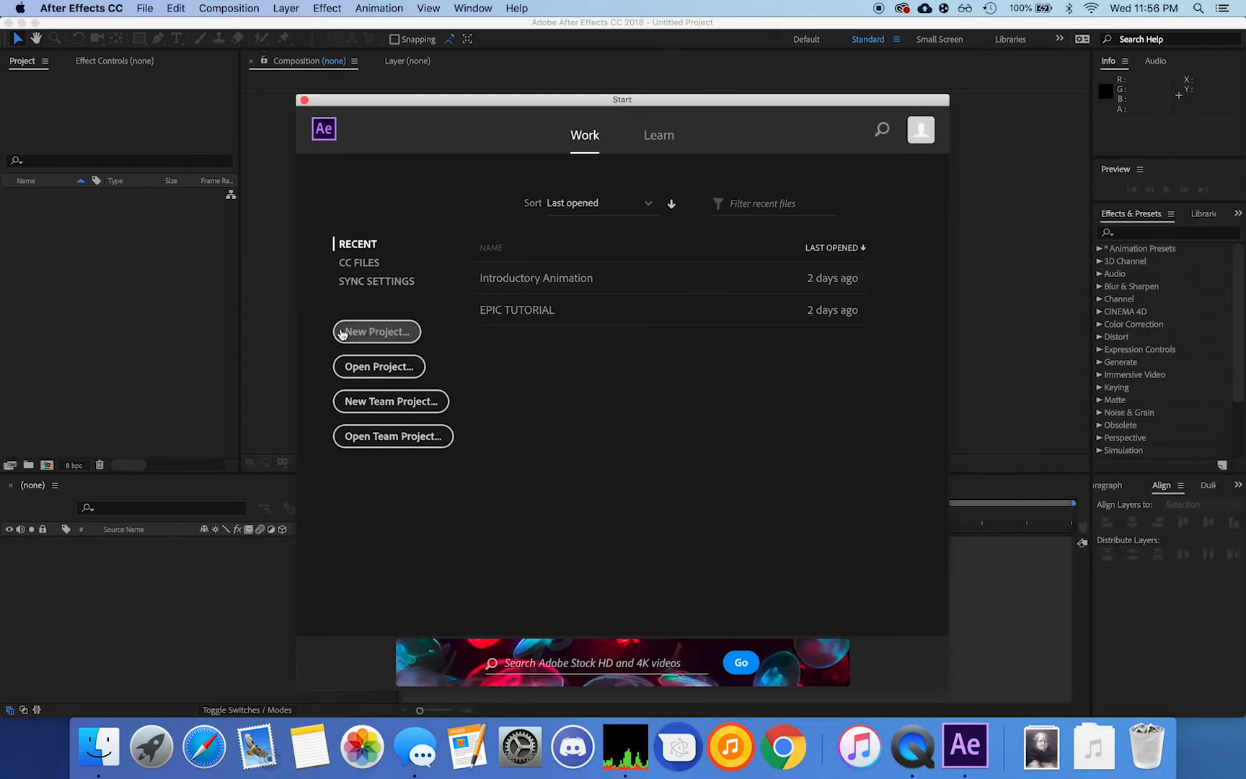
{"action": "left_click", "coordinate": [390, 332]}
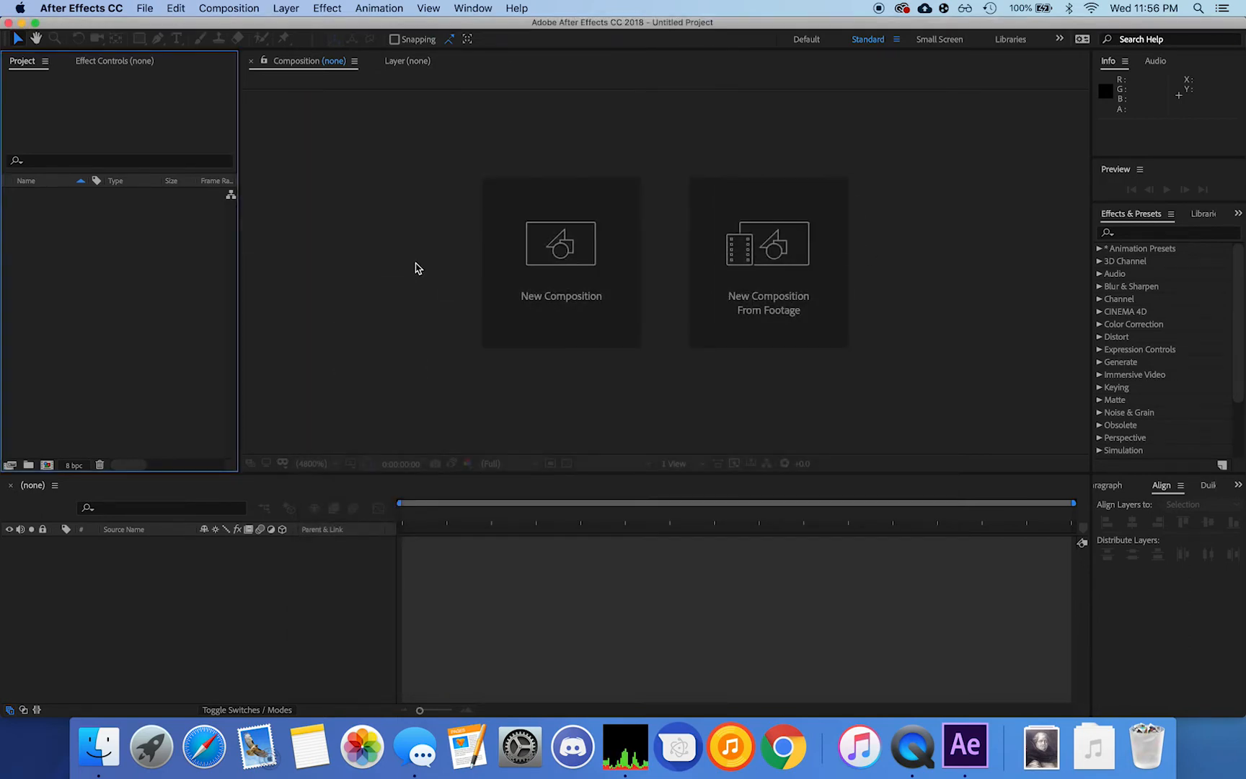
- Start a new composition and choose the HDTV 1080 29.97 preset for it
{"action": "left_click", "coordinate": [559, 276]}
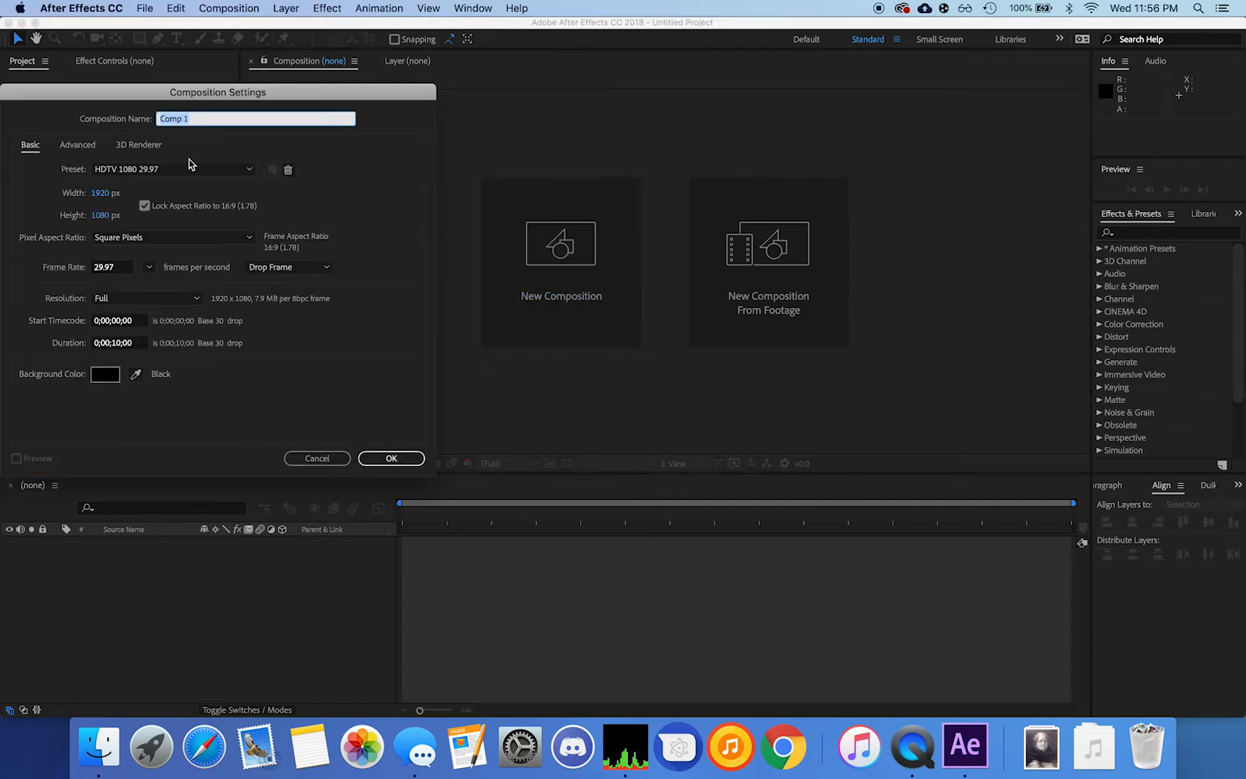
{"action": "left_click_drag", "start_coordinate": [148, 94], "coordinate": [575, 90]}
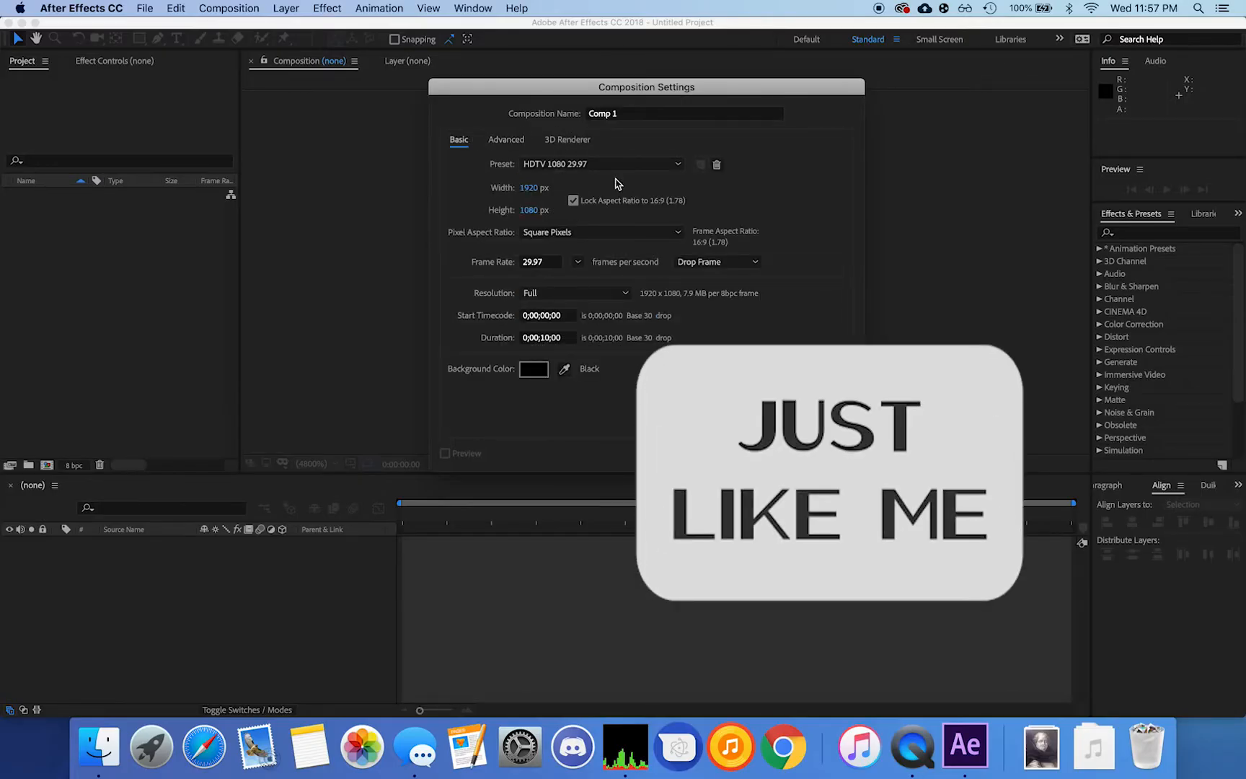
{"action": "left_click", "coordinate": [622, 166]}
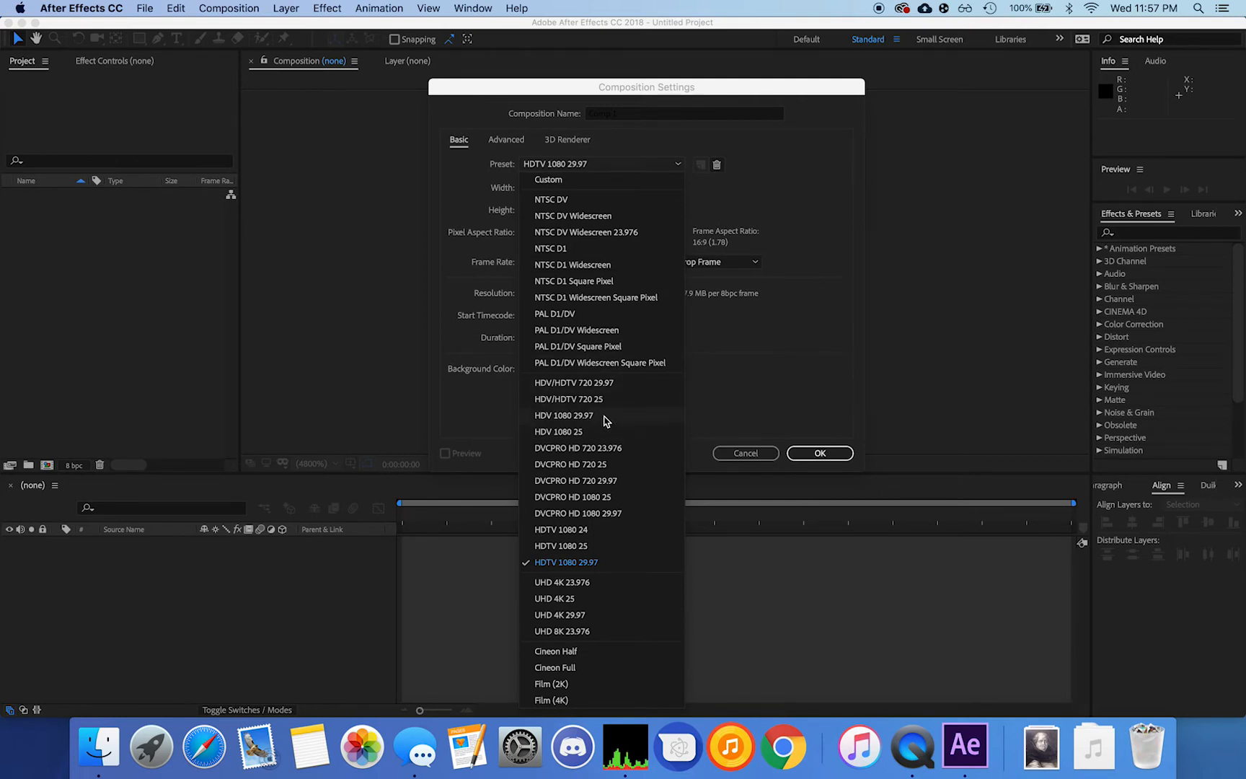
{"action": "left_click", "coordinate": [561, 529]}
{"action": "left_click", "coordinate": [555, 167]}
{"action": "left_click", "coordinate": [613, 567]}
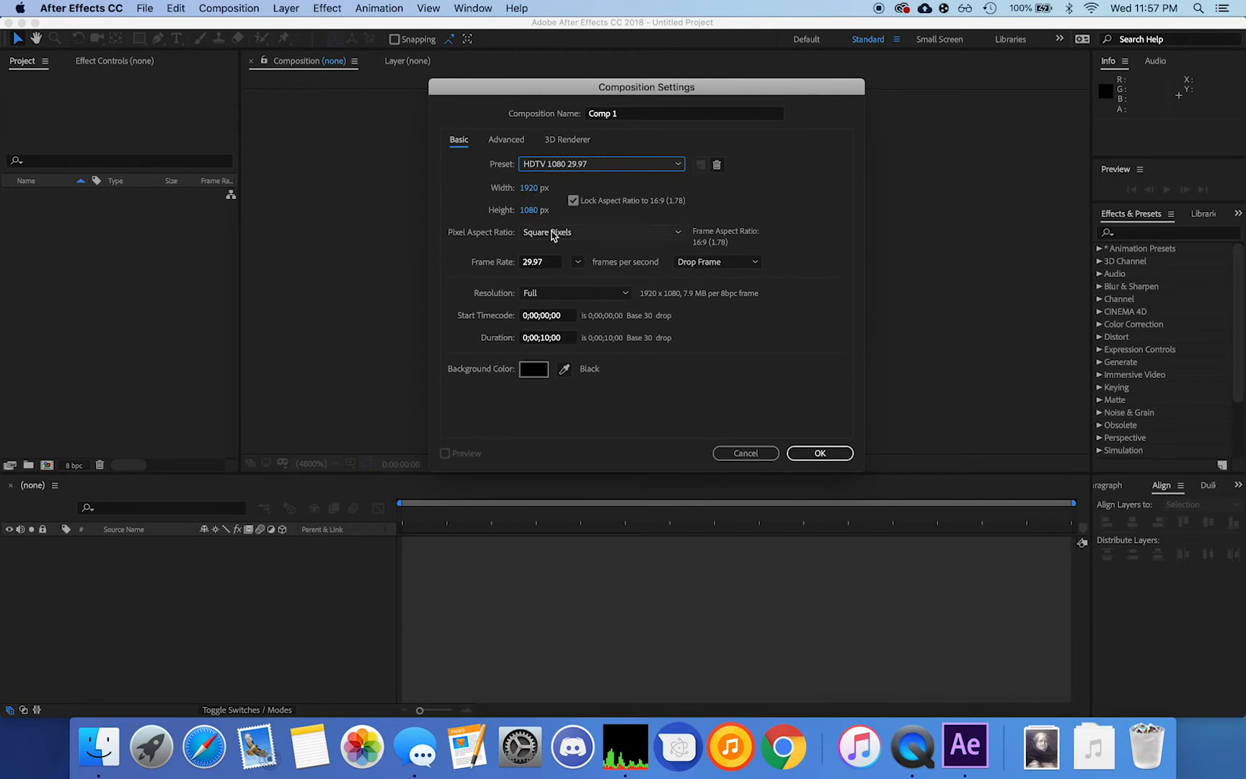
- Review the composition's pixel aspect ratio and resolution choices, keeping Square Pixels and Full
{"action": "left_click", "coordinate": [572, 233]}
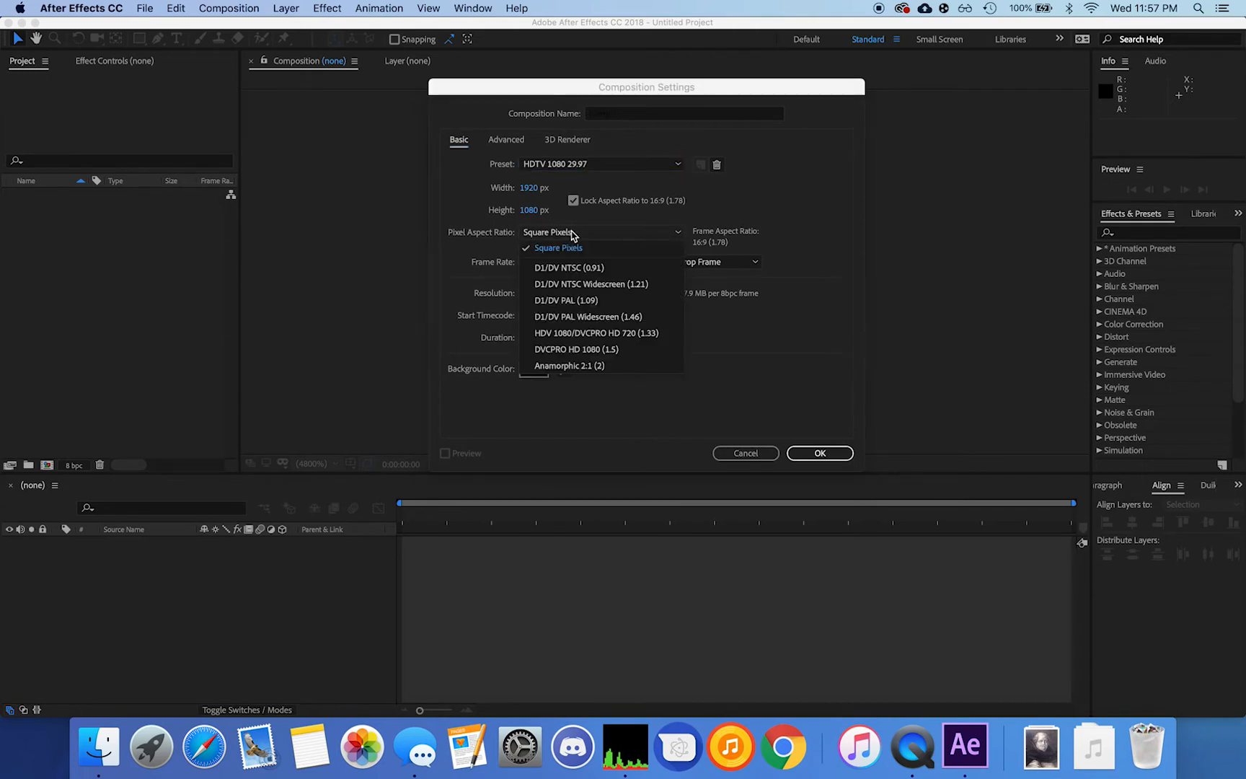
{"action": "left_click", "coordinate": [572, 234]}
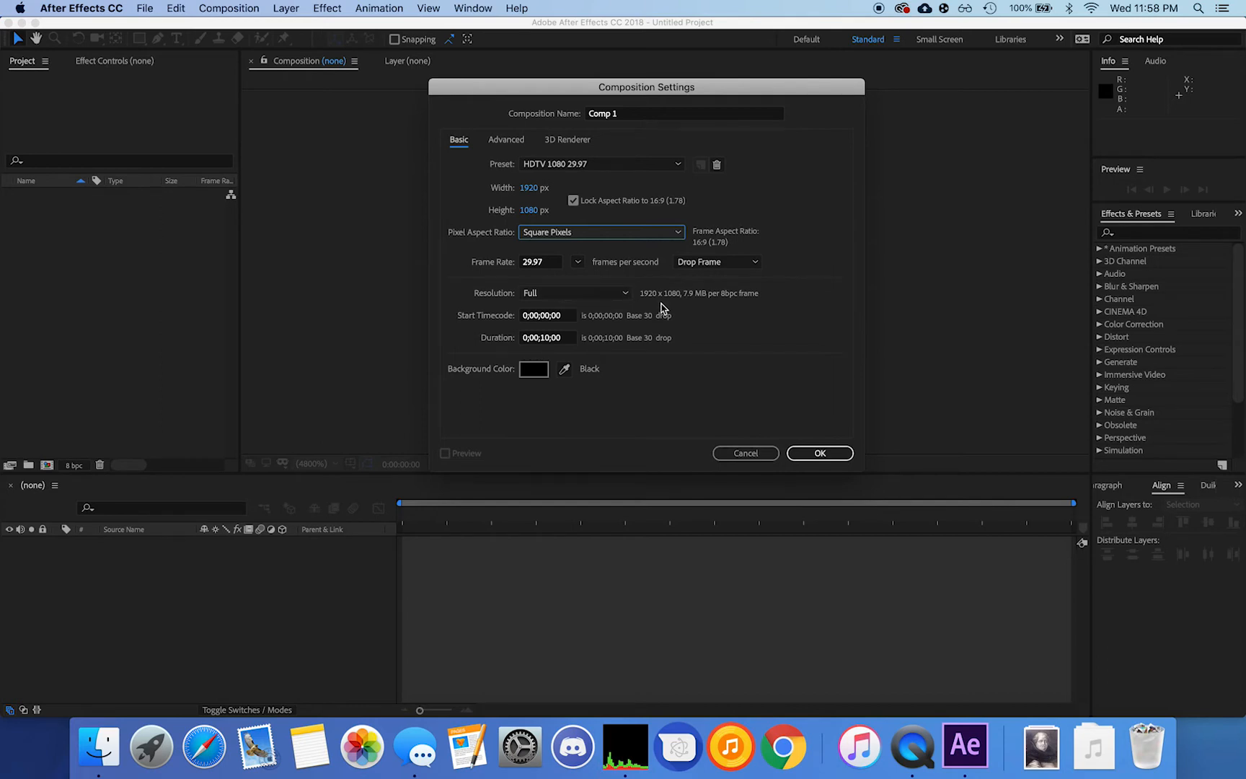
{"action": "left_click", "coordinate": [617, 292]}
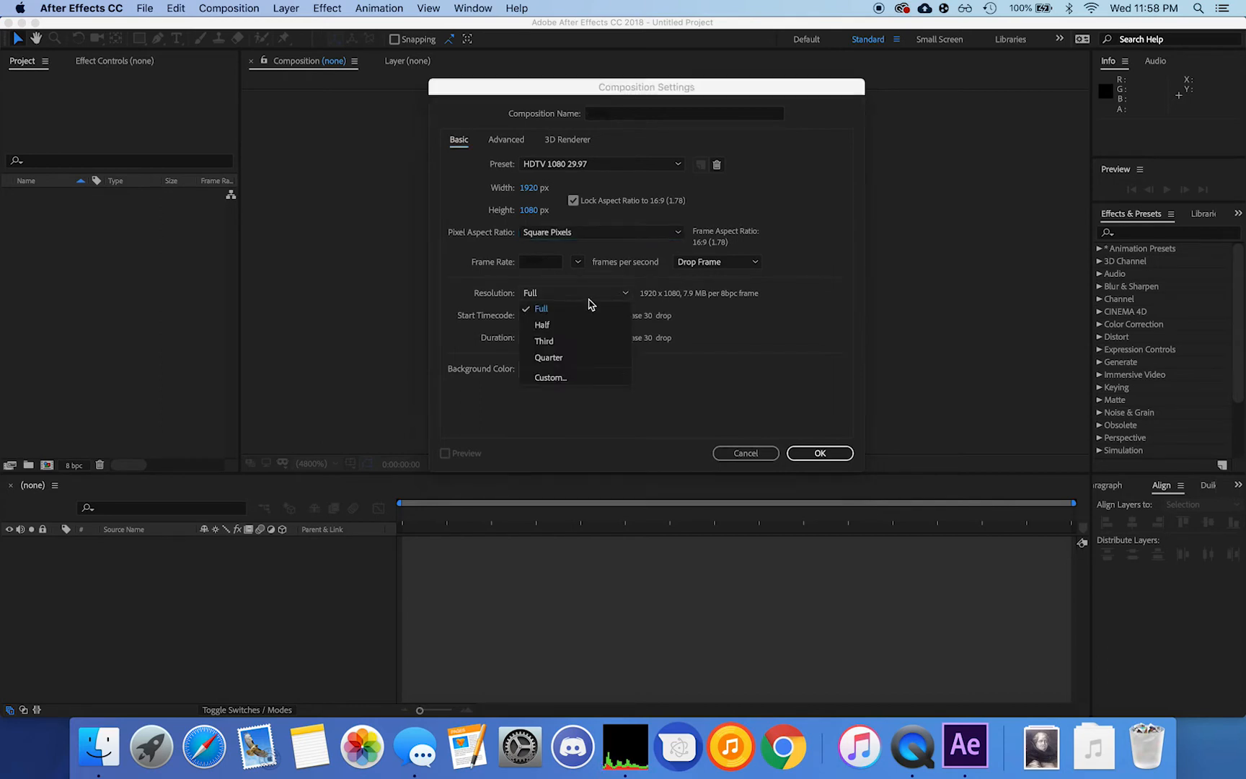
{"action": "left_click", "coordinate": [748, 327]}
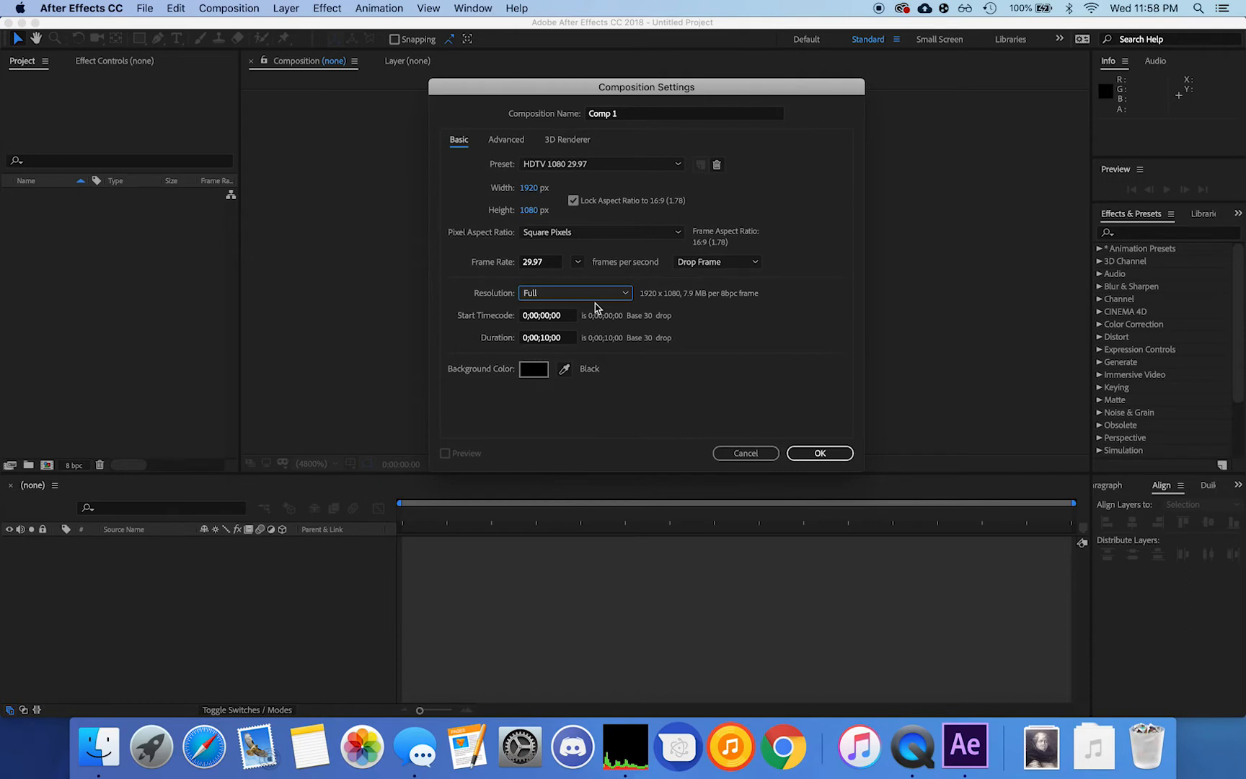
{"action": "left_click", "coordinate": [572, 292]}
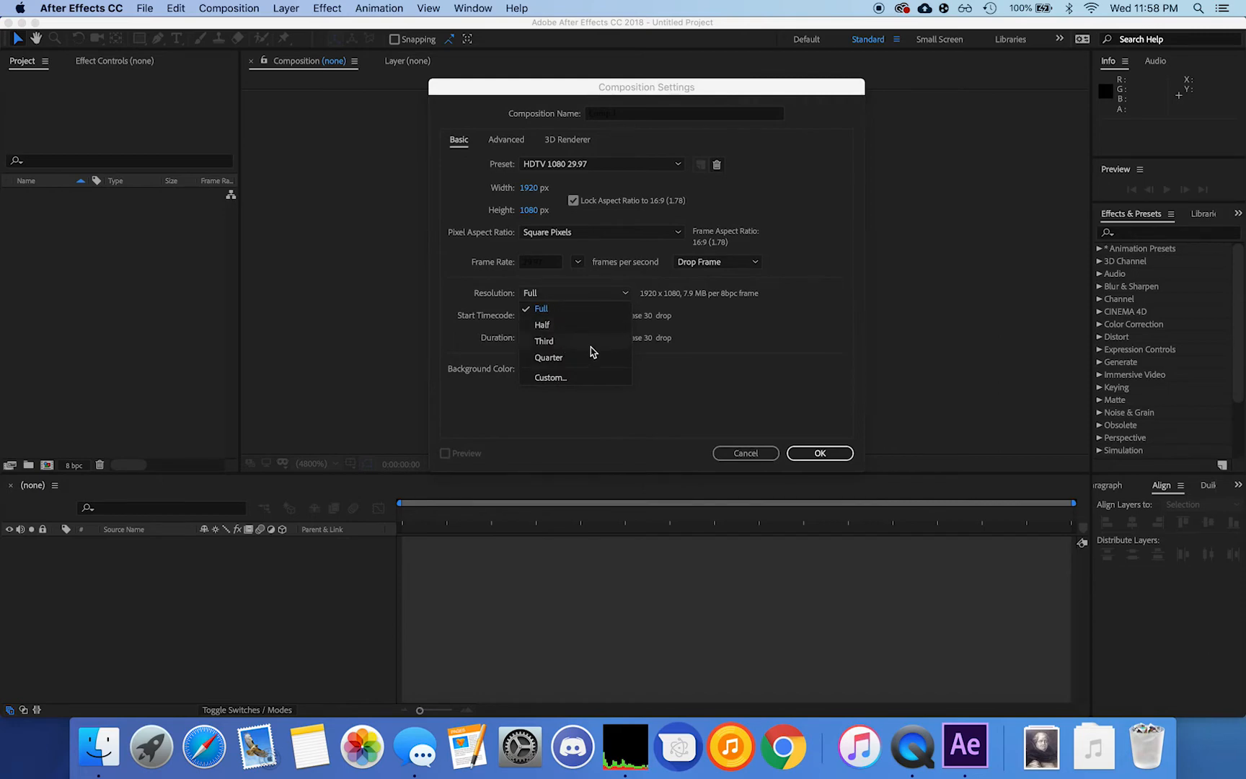
{"action": "left_click", "coordinate": [658, 433]}
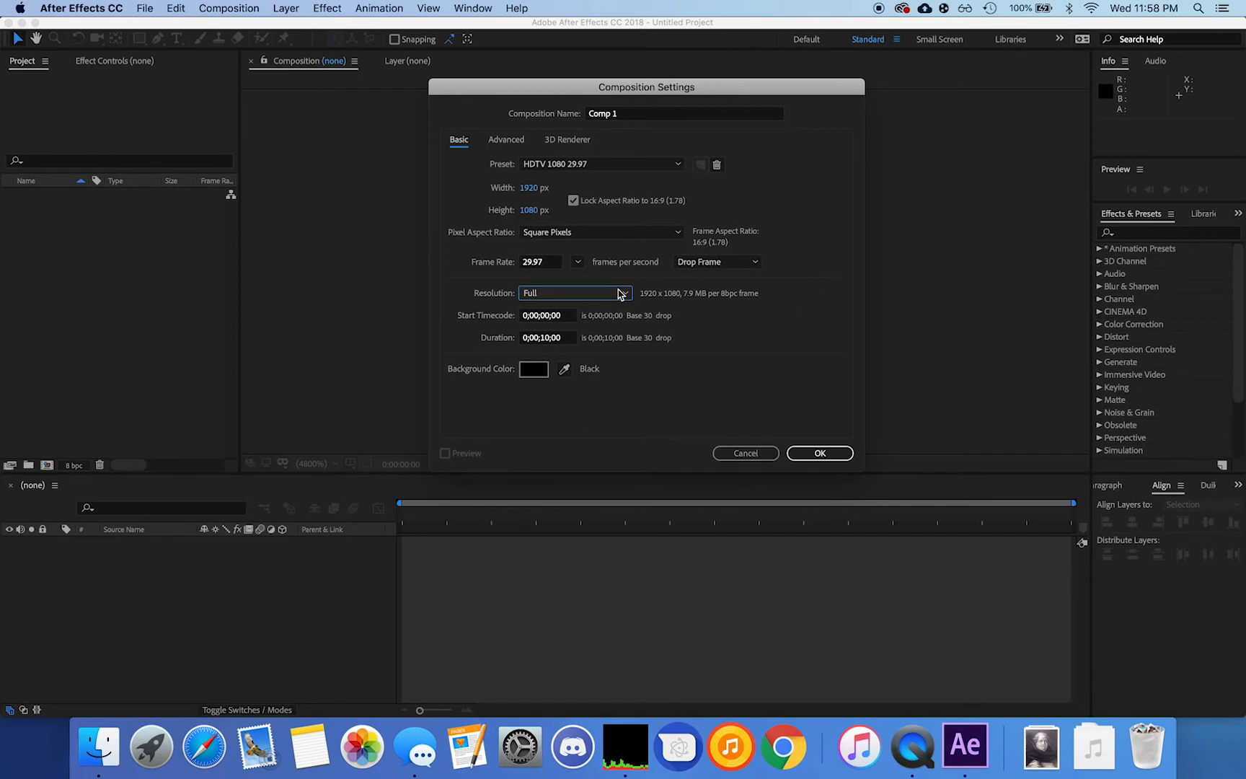
- Confirm black (000000) as the background color and create the composition
{"action": "left_click", "coordinate": [537, 369]}
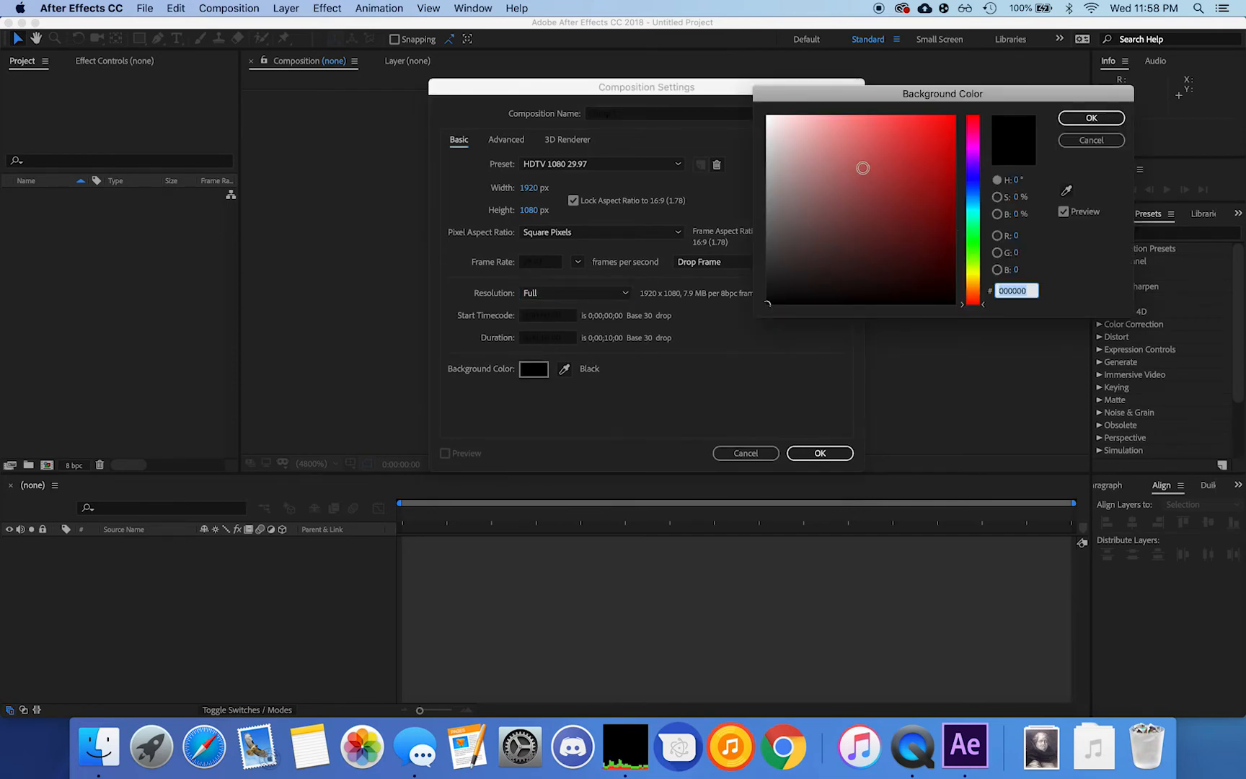
{"action": "left_click", "coordinate": [1118, 118]}
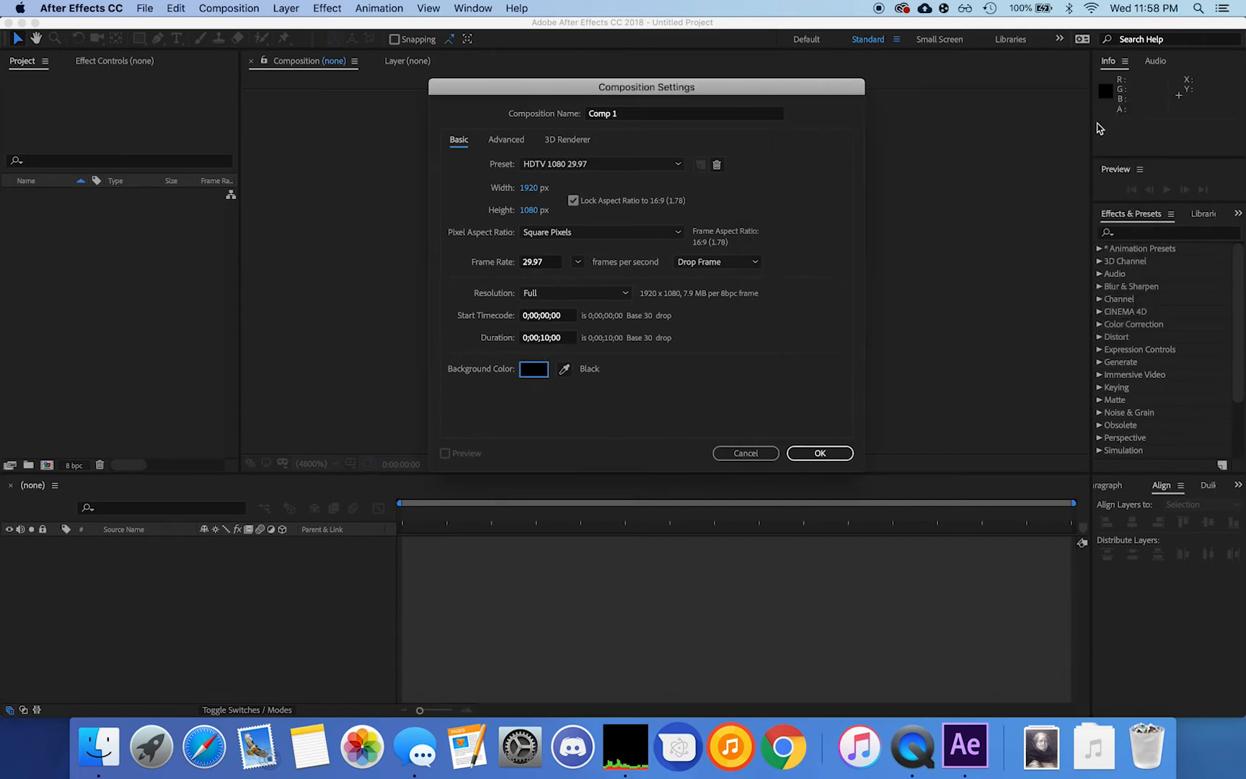
{"action": "left_click", "coordinate": [822, 454]}
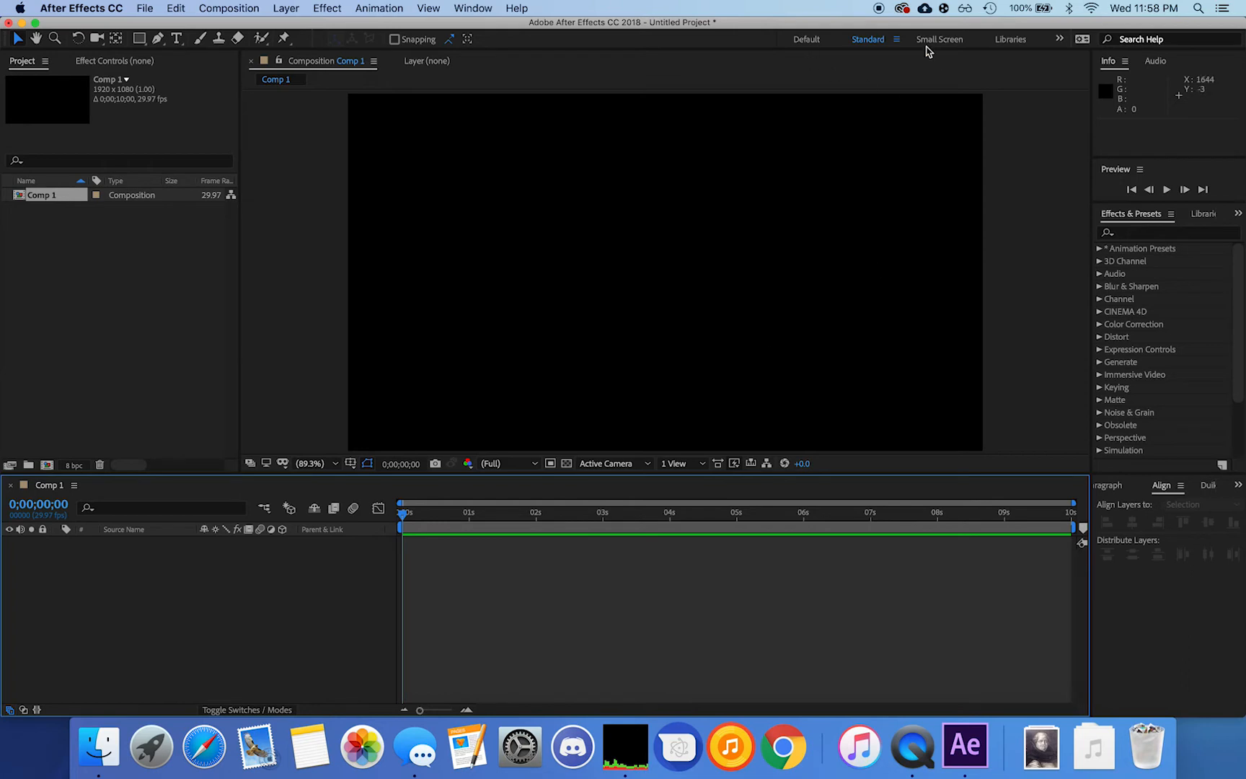
- Save the current panel layout as a new workspace named "Looking Good"
{"action": "left_click", "coordinate": [896, 40]}
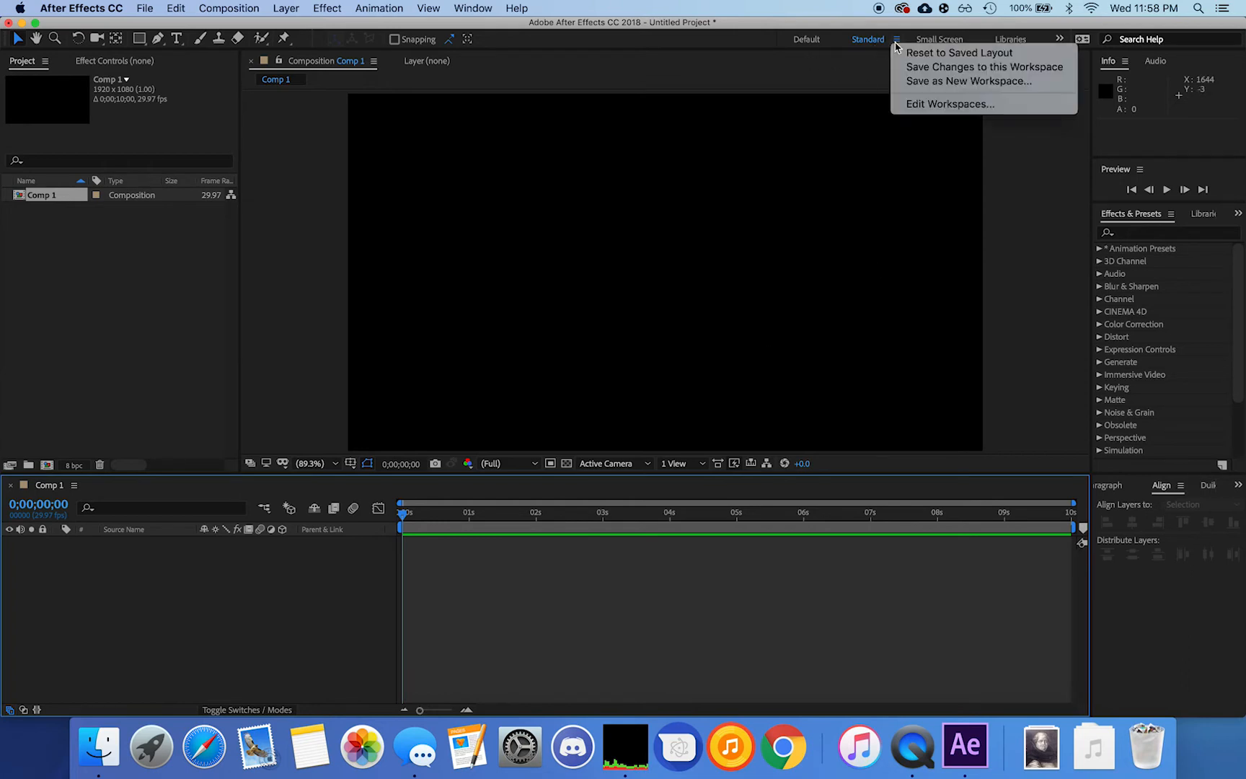
{"action": "left_click", "coordinate": [923, 81]}
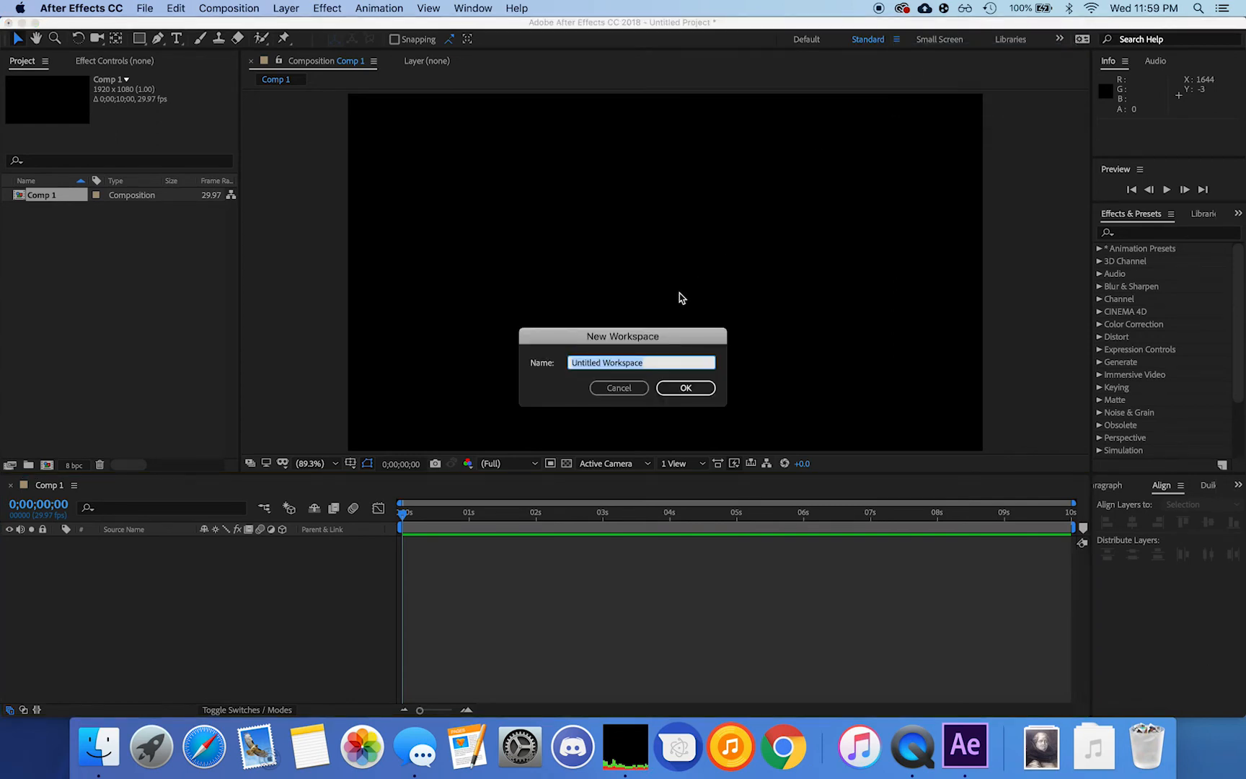
{"action": "type", "text": "Lookin"}
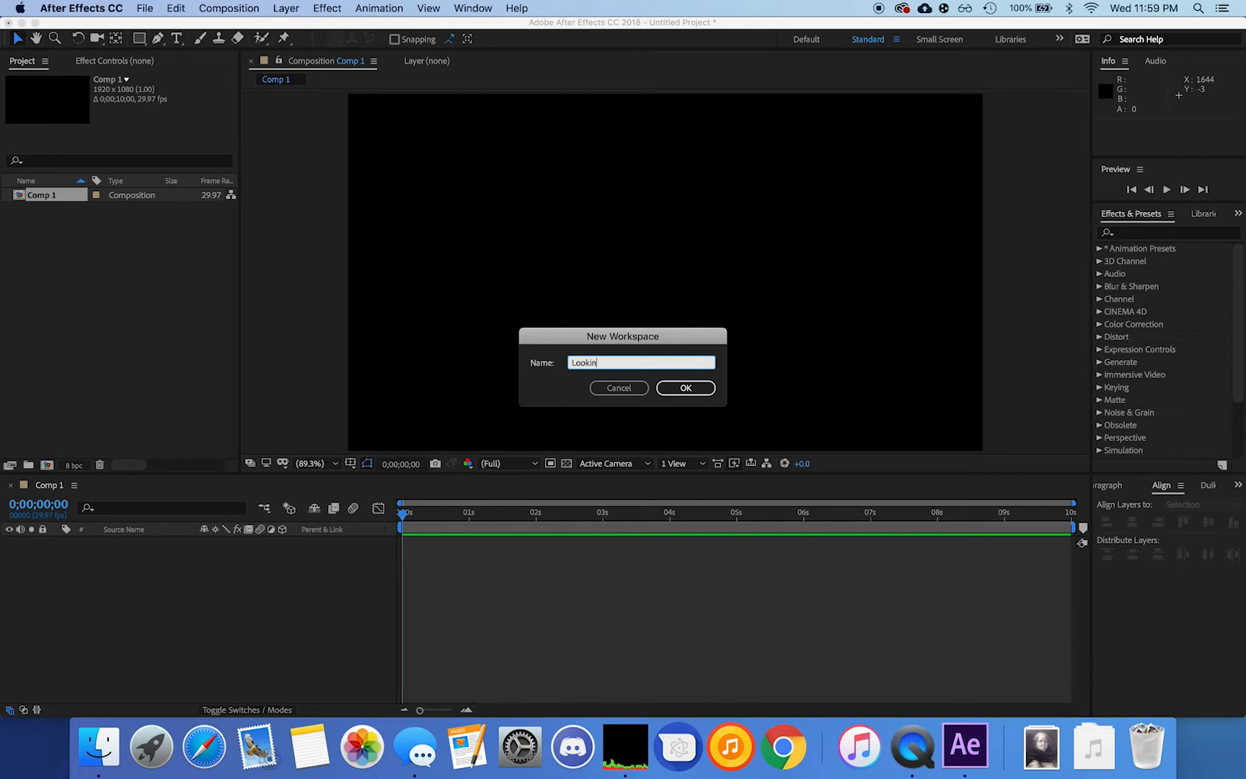
{"action": "type", "text": "g Good"}
{"action": "key", "text": "Return"}
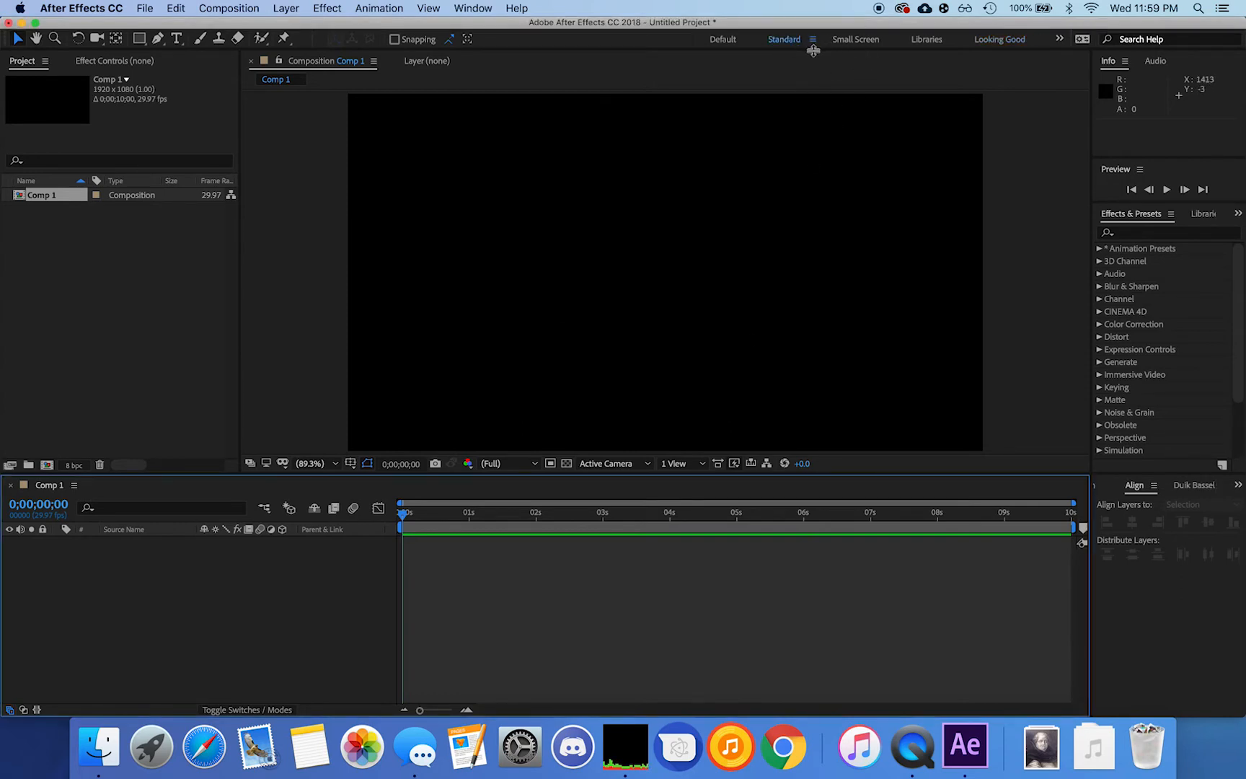
- Reset the Standard workspace to its saved layout and switch to the Looking Good workspace
{"action": "left_click", "coordinate": [811, 44]}
{"action": "left_click", "coordinate": [829, 52]}
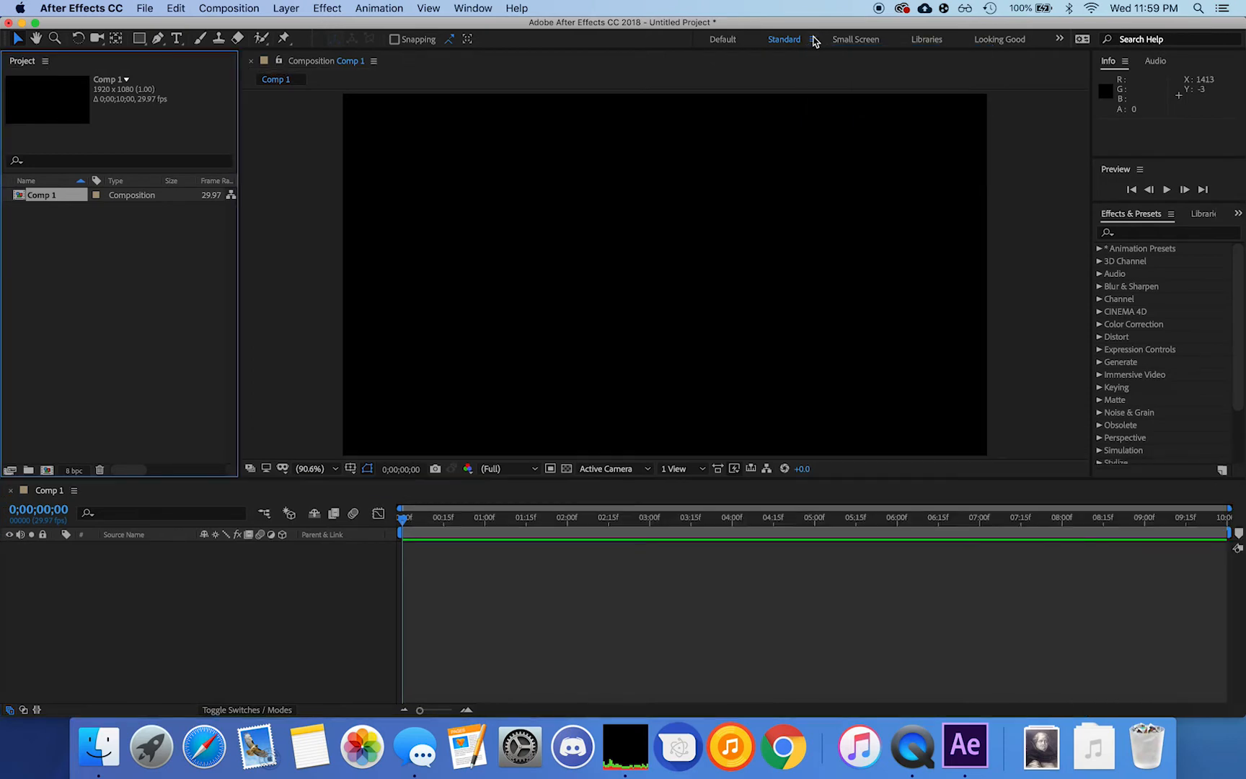
{"action": "left_click", "coordinate": [813, 41]}
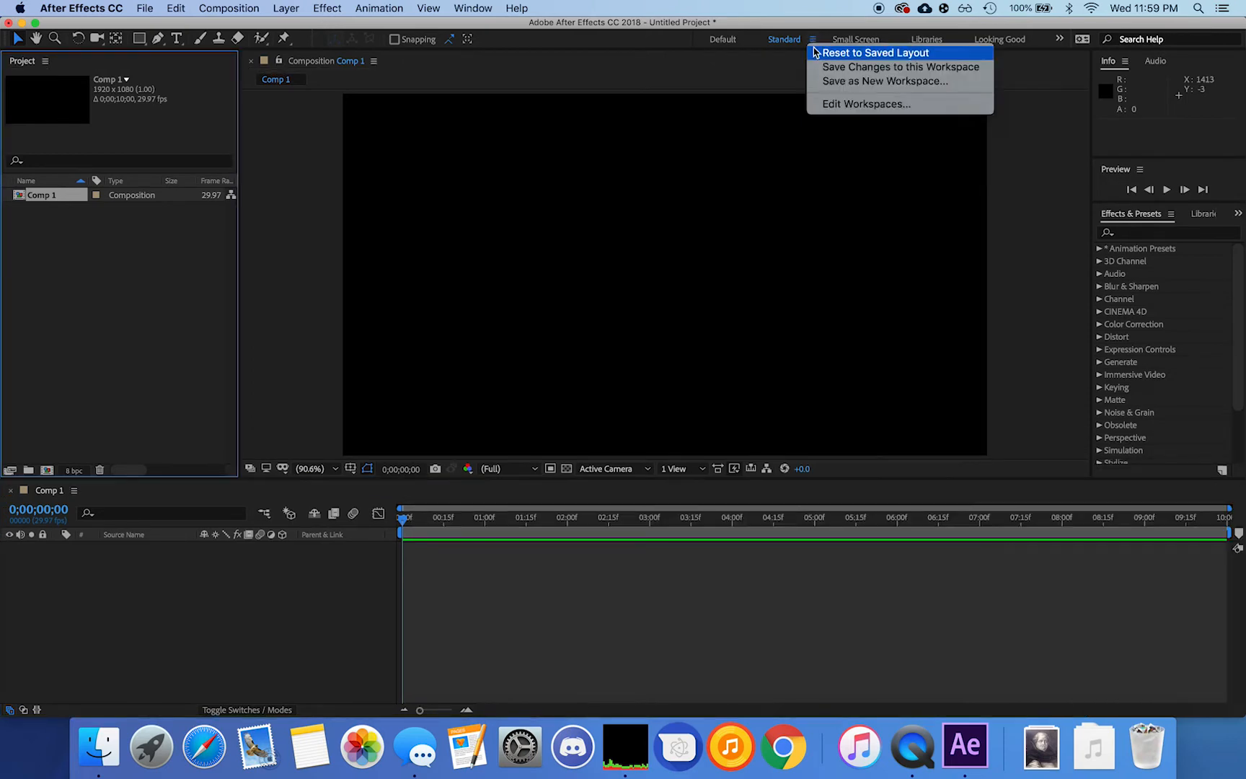
{"action": "left_click", "coordinate": [723, 41]}
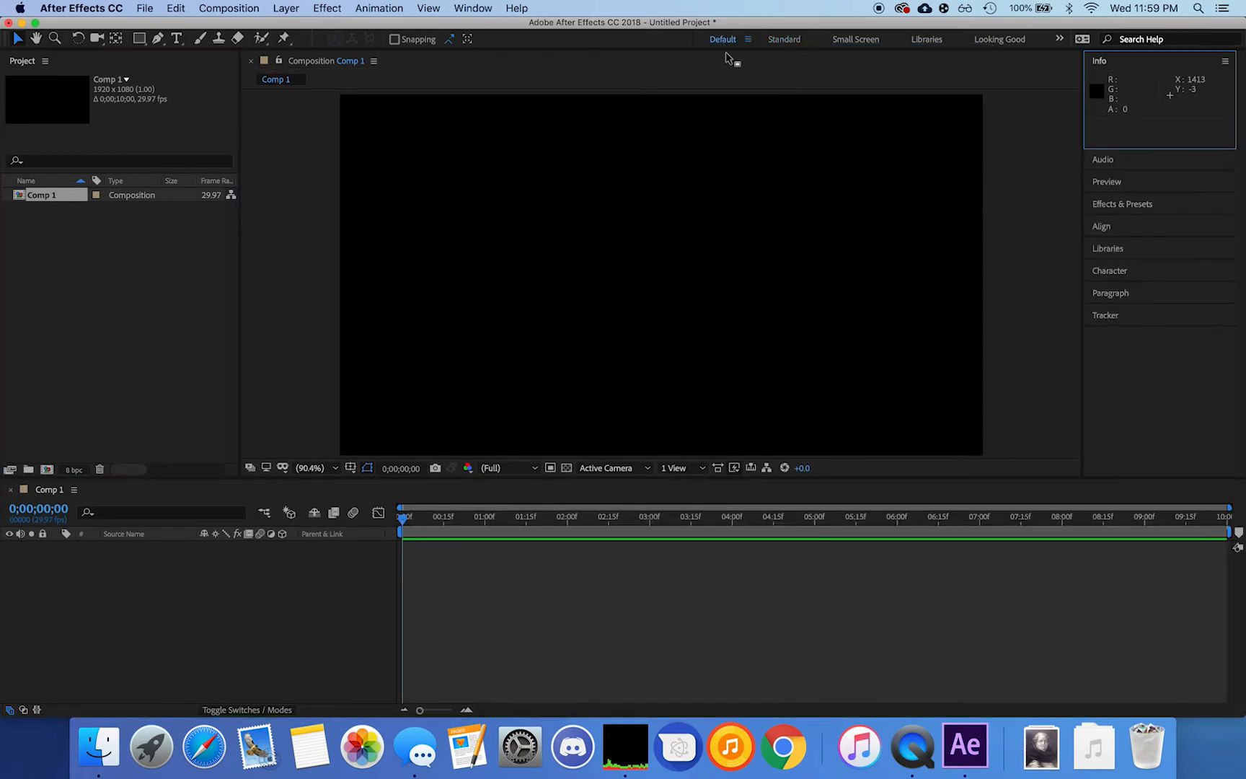
{"action": "left_click", "coordinate": [784, 39]}
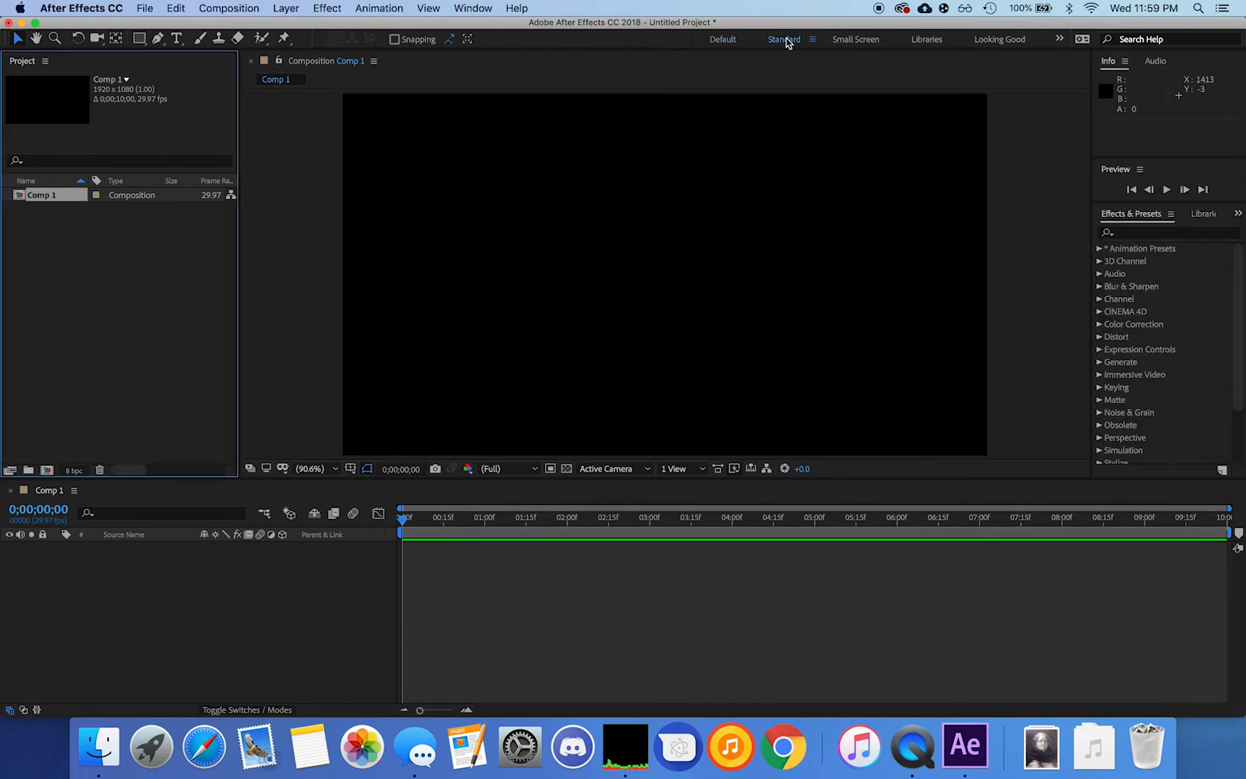
{"action": "left_click", "coordinate": [988, 44]}
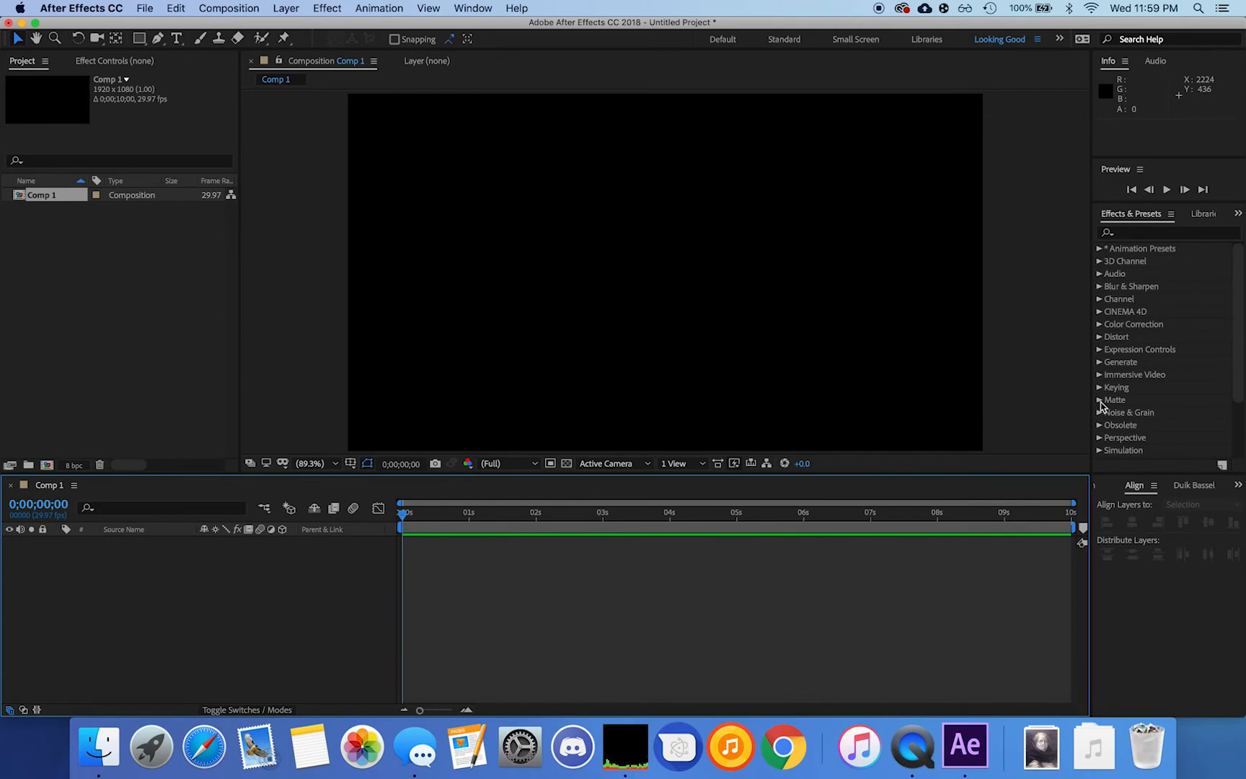
- Show the Character settings and look at the Libraries colors before returning to Effects & Presets
{"action": "left_click", "coordinate": [1109, 491]}
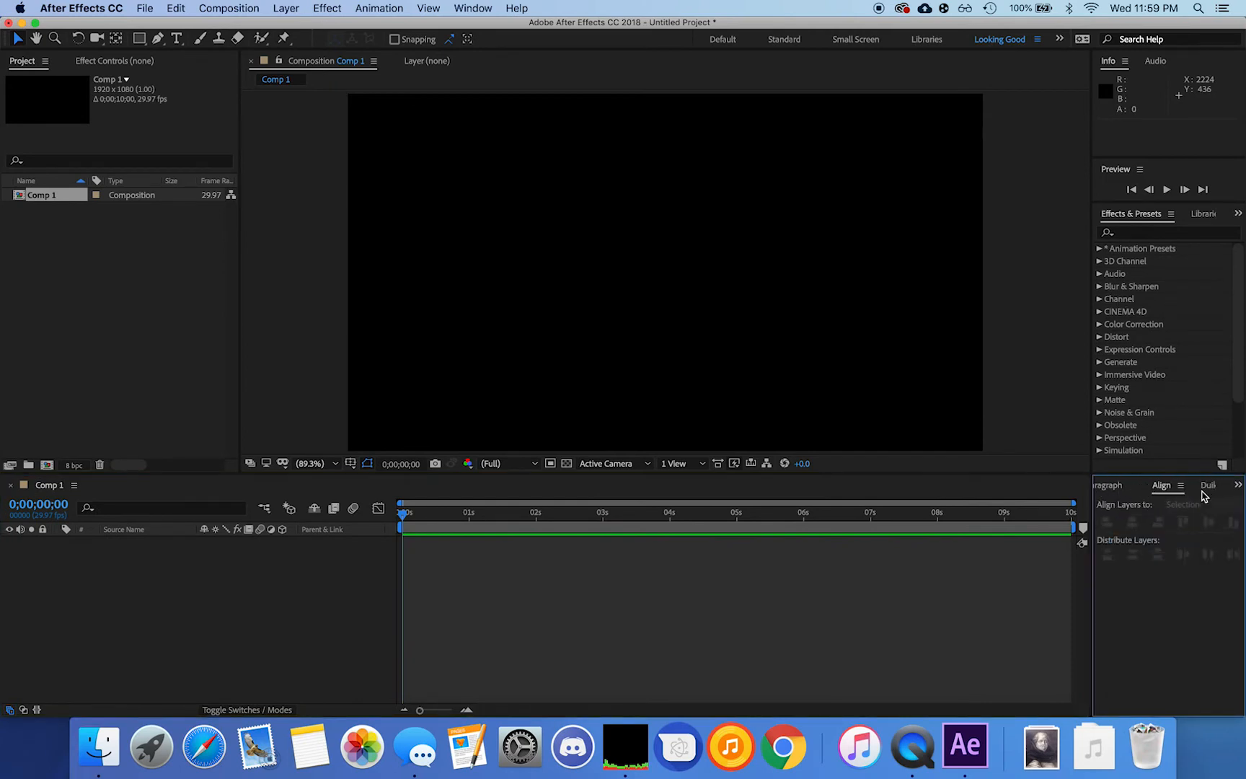
{"action": "left_click", "coordinate": [1204, 494]}
{"action": "left_click", "coordinate": [1152, 495]}
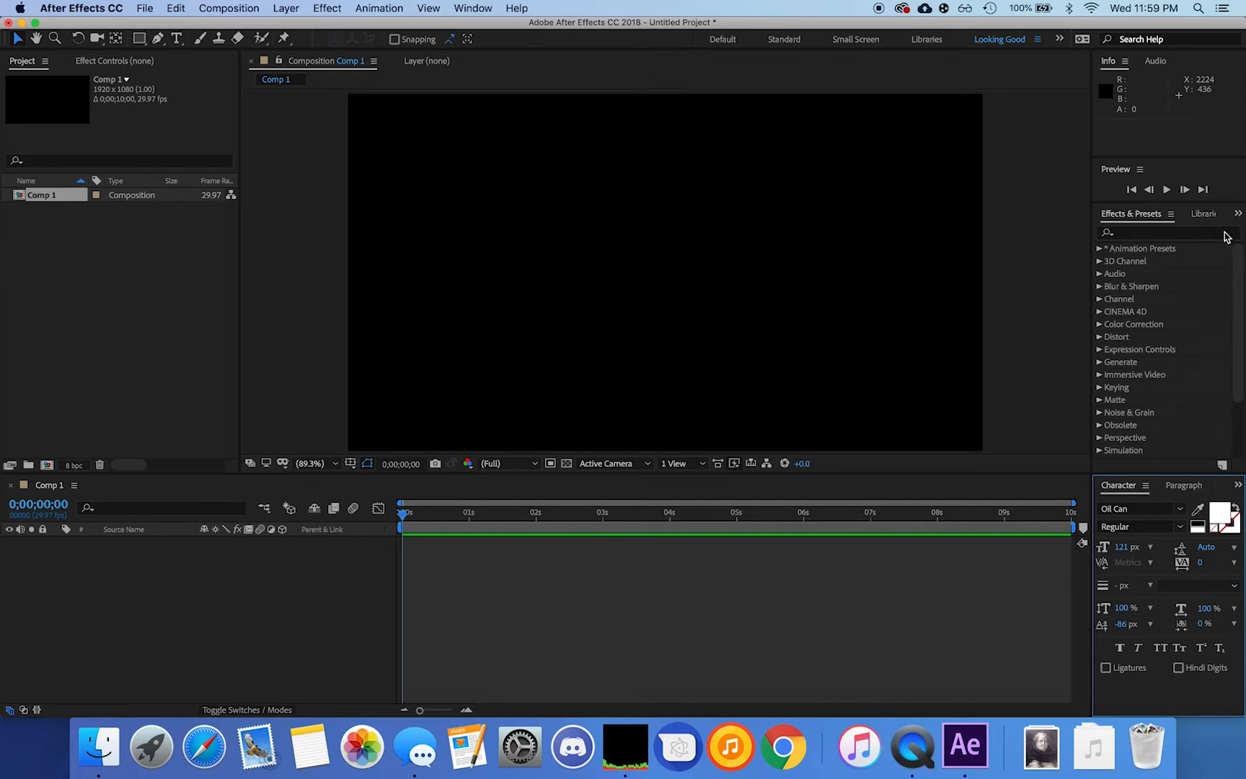
{"action": "left_click", "coordinate": [1204, 215]}
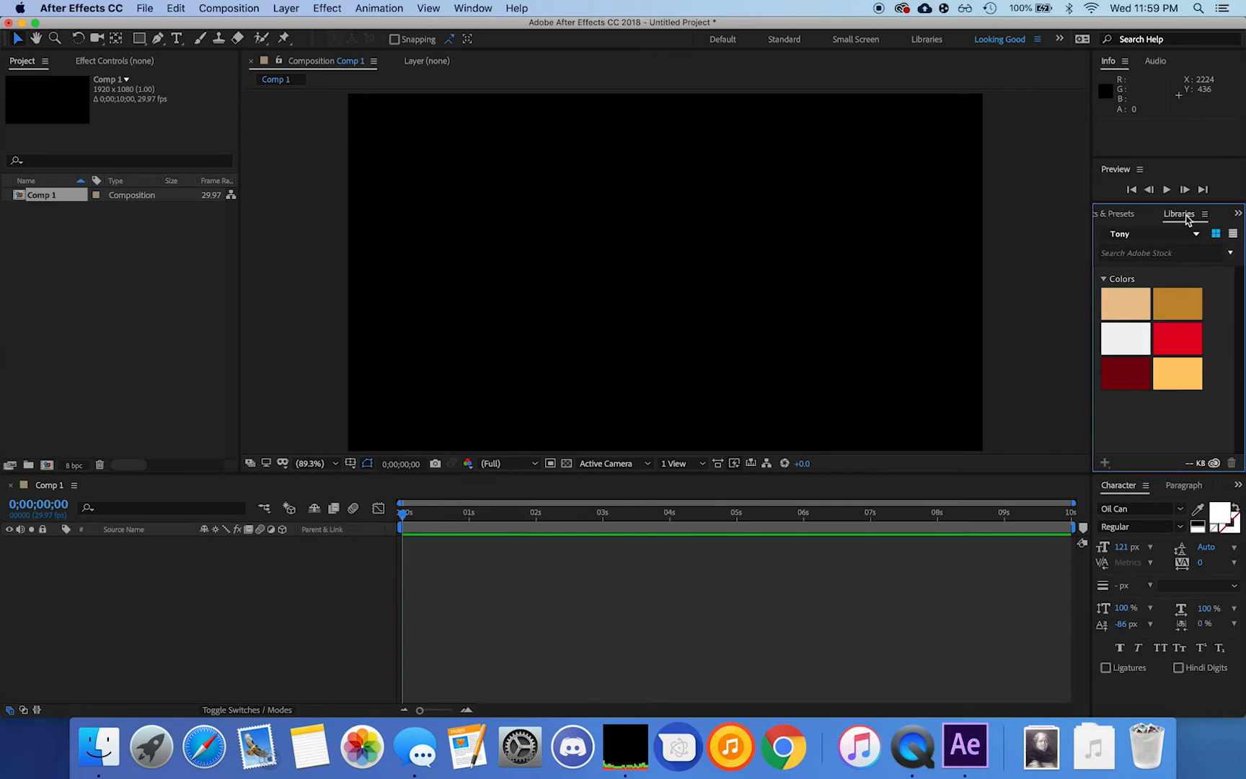
{"action": "left_click", "coordinate": [1120, 218]}
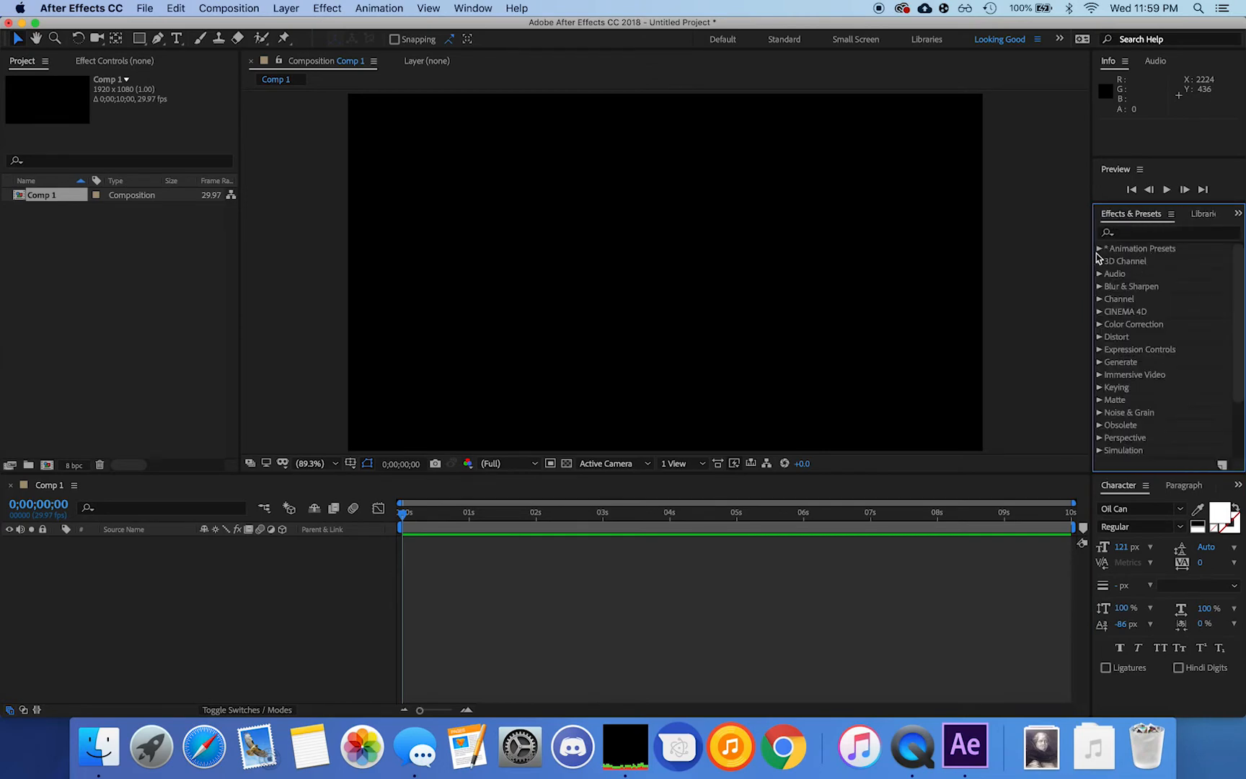
- Search the effects for "cc p" and try to apply CC Particle World to the composition
{"action": "left_click", "coordinate": [1138, 236]}
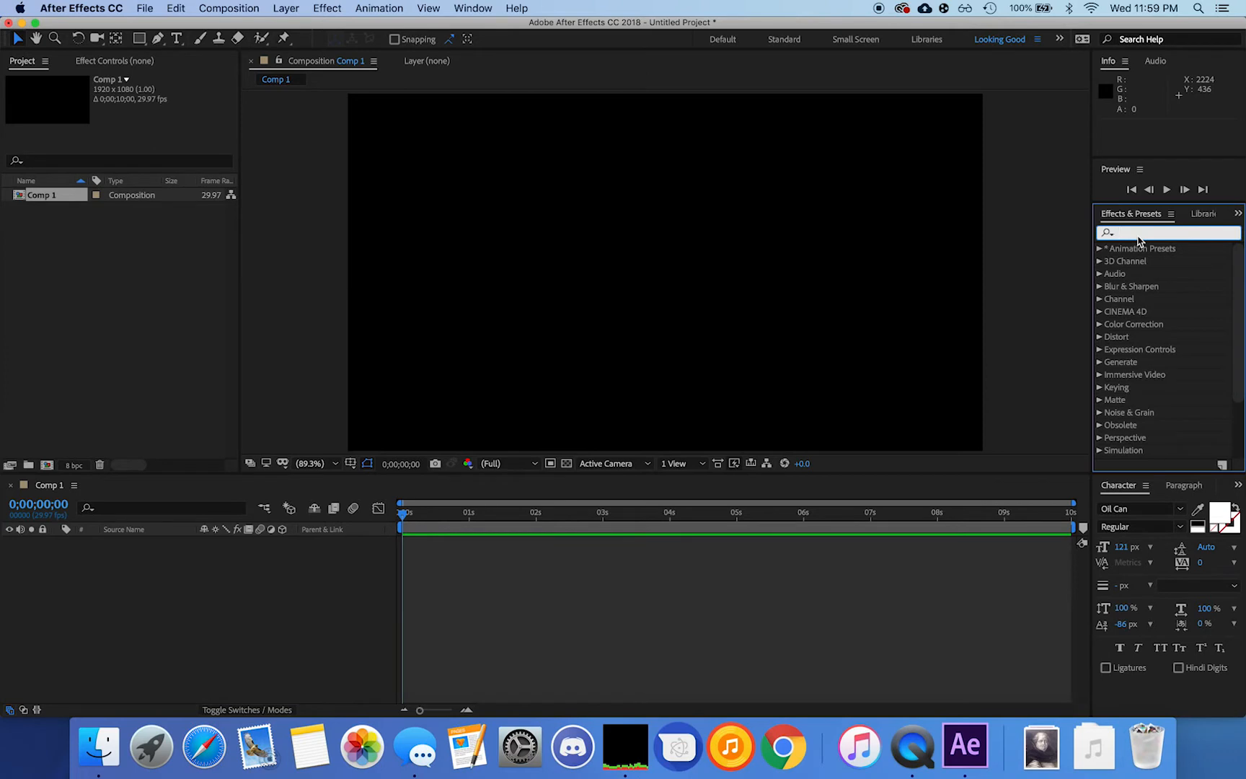
{"action": "type", "text": "cc p"}
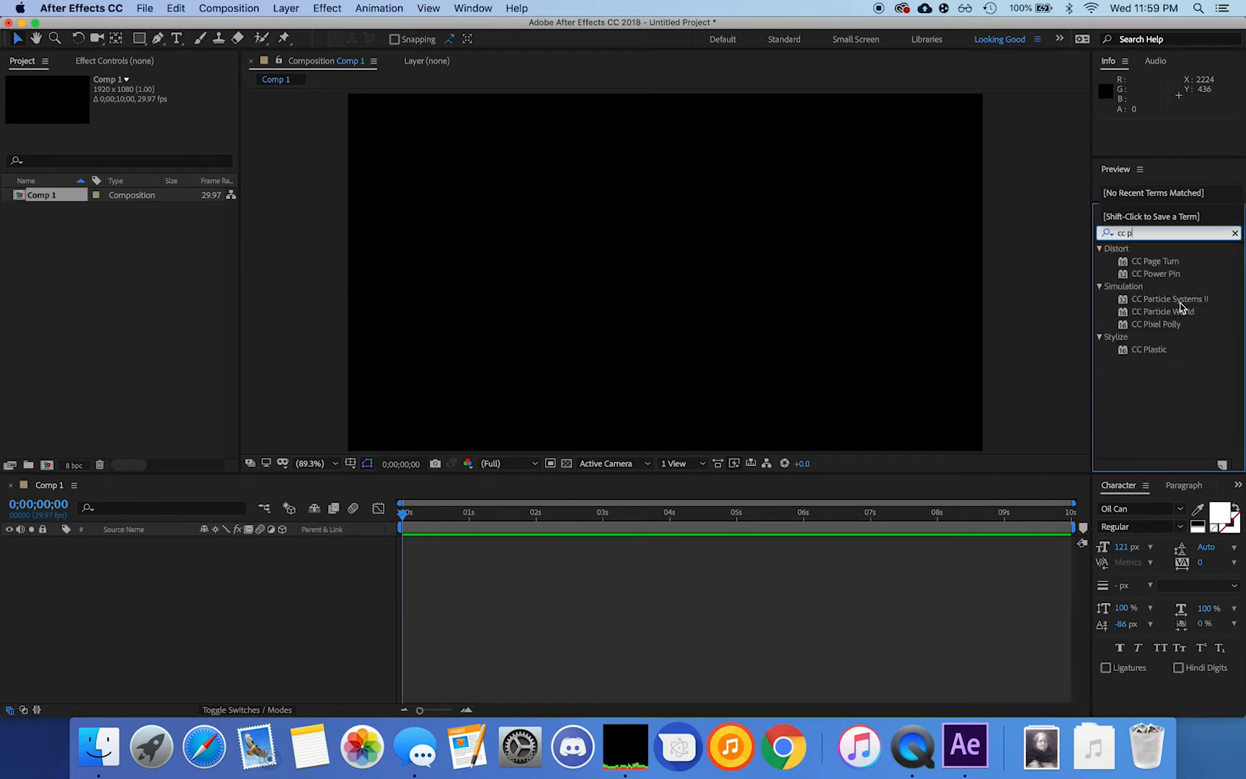
{"action": "left_click_drag", "start_coordinate": [1181, 309], "coordinate": [665, 247]}
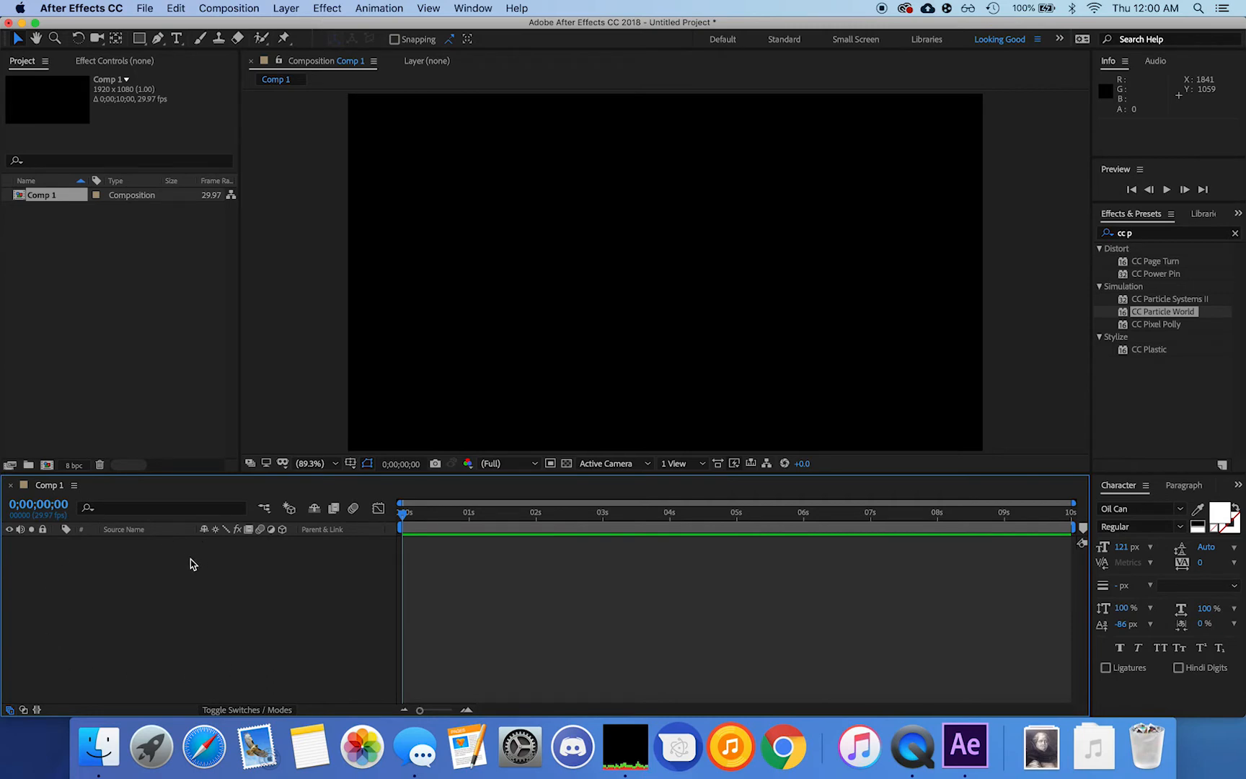
- Magnify the timeline's time scale slightly, then show the Graph Editor and its display options
{"action": "left_click_drag", "start_coordinate": [405, 515], "coordinate": [153, 576]}
{"action": "left_click_drag", "start_coordinate": [420, 710], "coordinate": [428, 711]}
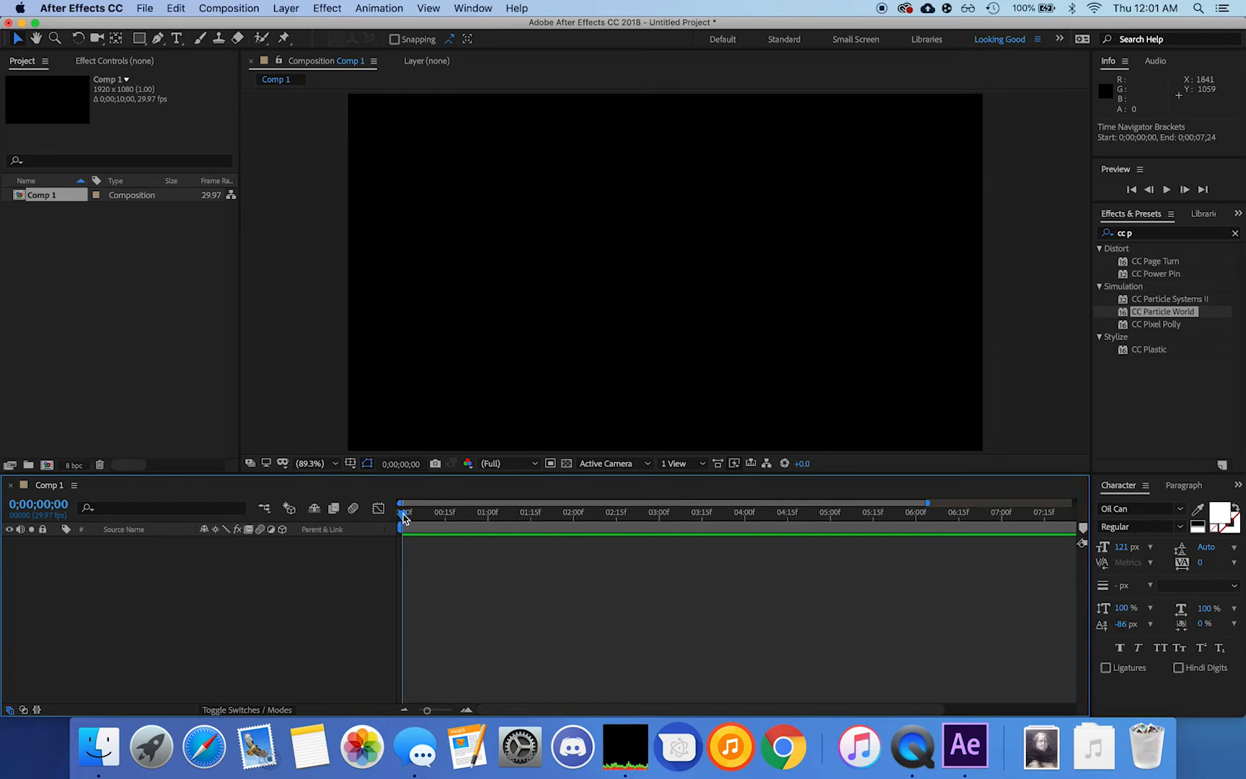
{"action": "mouse_move", "coordinate": [403, 514]}
{"action": "left_mouse_down"}
{"action": "mouse_move", "coordinate": [602, 514]}
{"action": "mouse_move", "coordinate": [390, 509]}
{"action": "left_mouse_up"}
{"action": "left_click", "coordinate": [378, 508]}
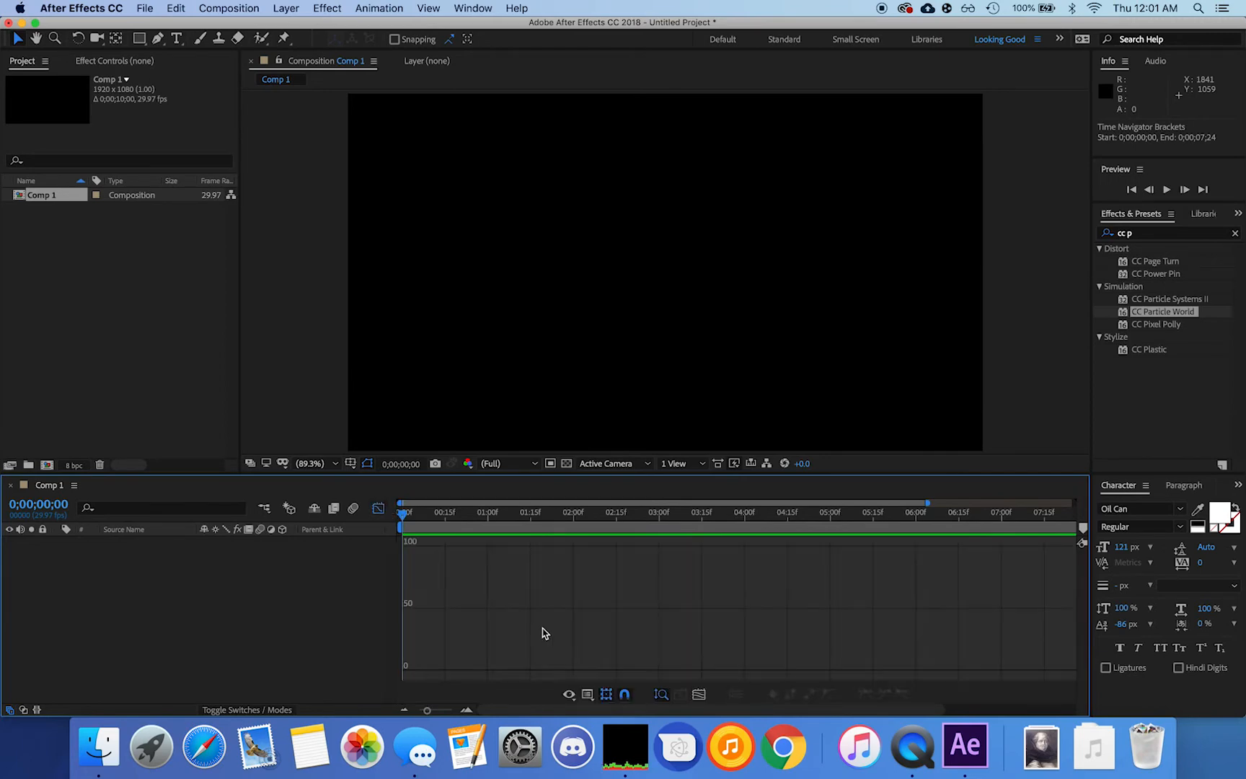
{"action": "left_click", "coordinate": [624, 692]}
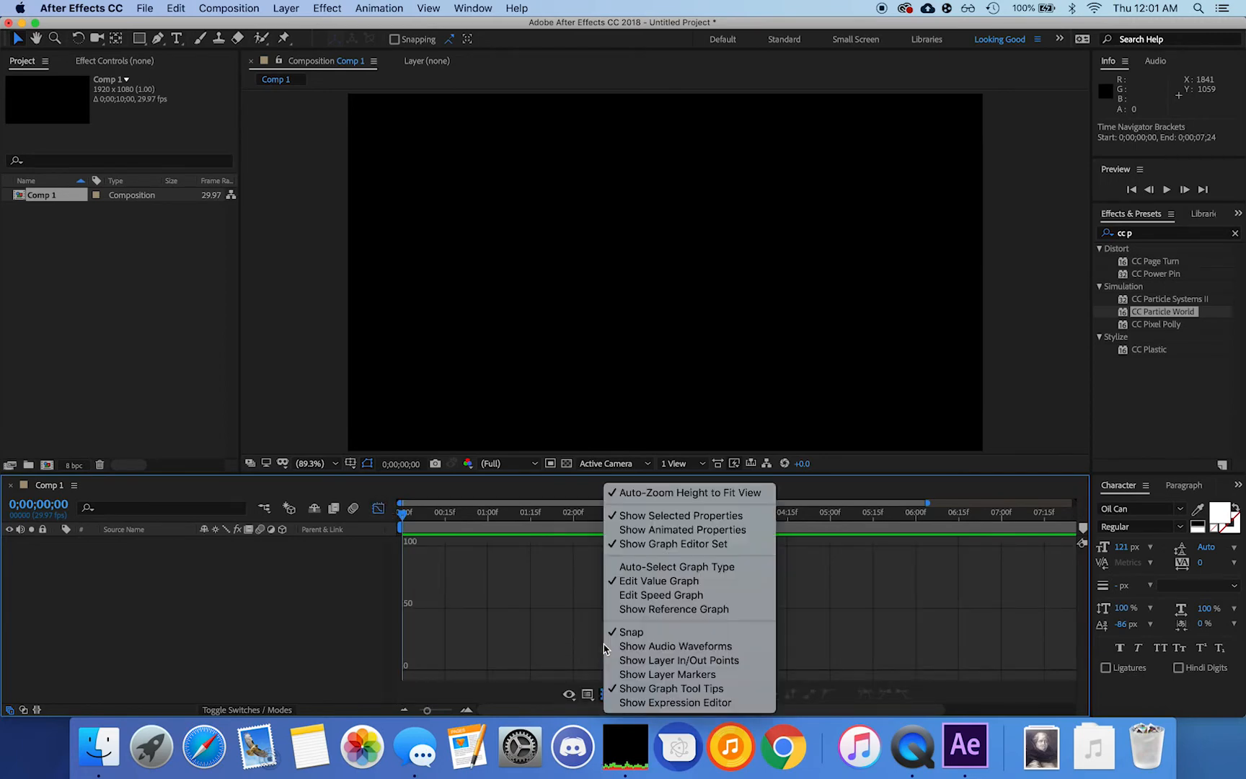
- Switch the graph type to speed and back to value, and close the Graph Editor
{"action": "left_click", "coordinate": [497, 638]}
{"action": "left_click", "coordinate": [590, 694]}
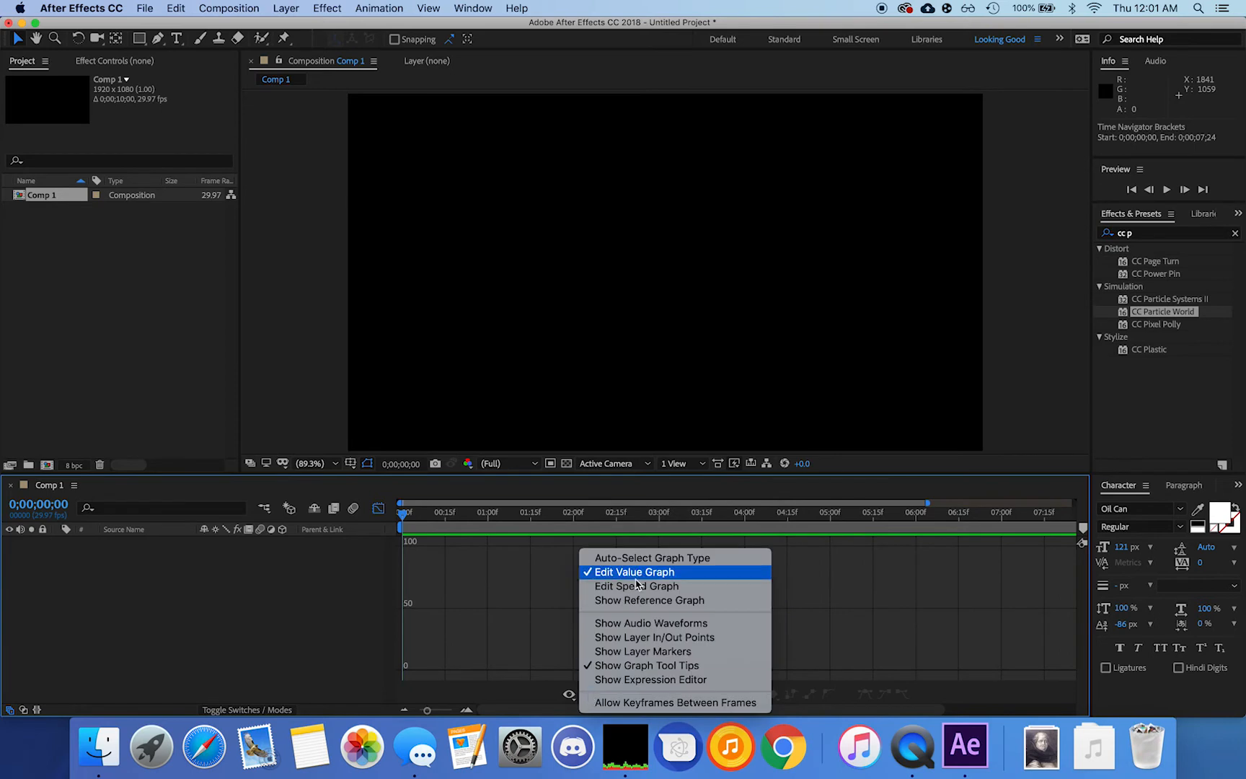
{"action": "left_click", "coordinate": [636, 586]}
{"action": "left_click", "coordinate": [590, 694]}
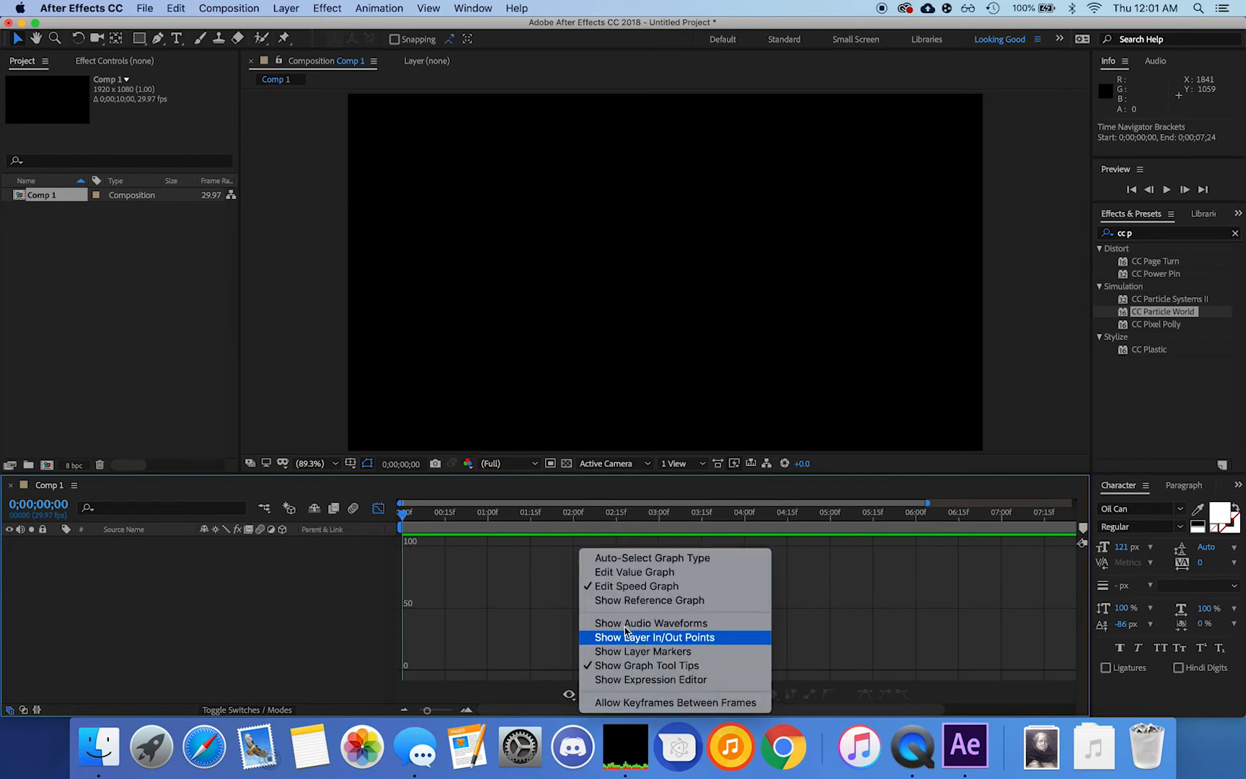
{"action": "left_click", "coordinate": [638, 573]}
{"action": "left_click", "coordinate": [382, 509]}
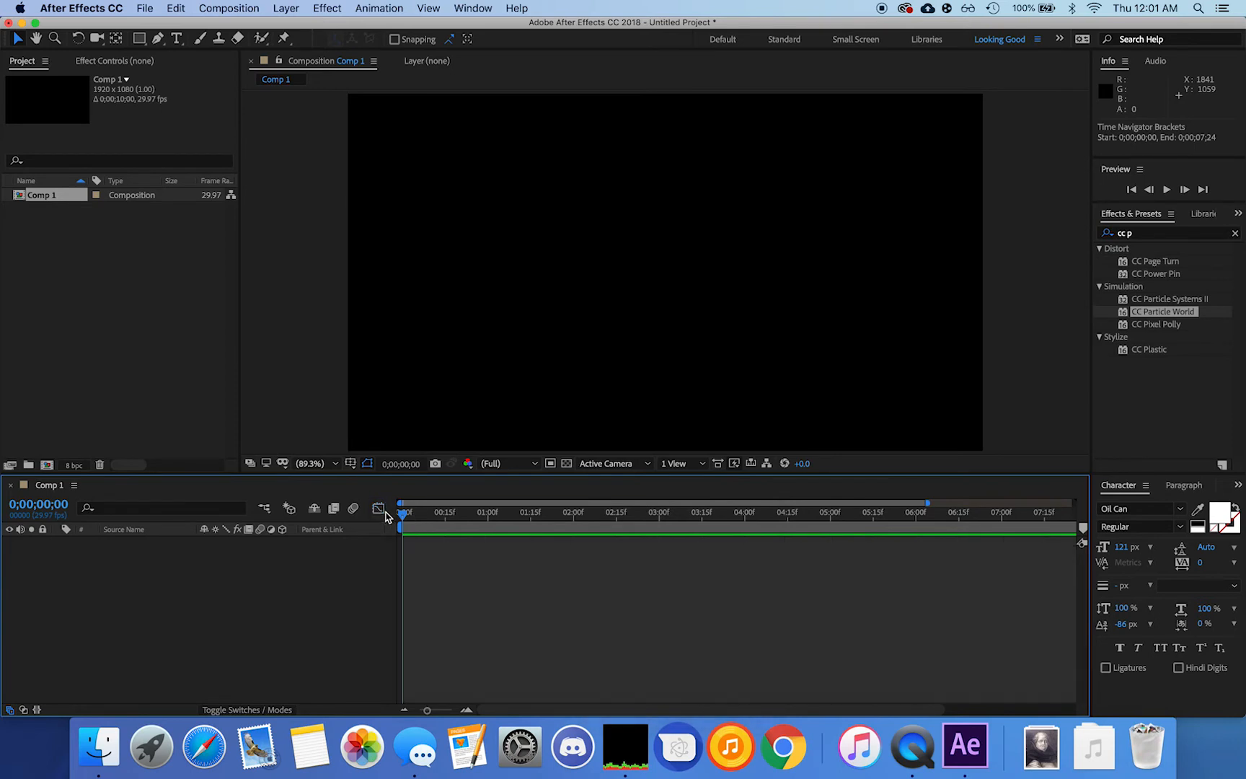
- Show the Effect Controls and look at the Audio levels before returning to Info
{"action": "left_click", "coordinate": [120, 319]}
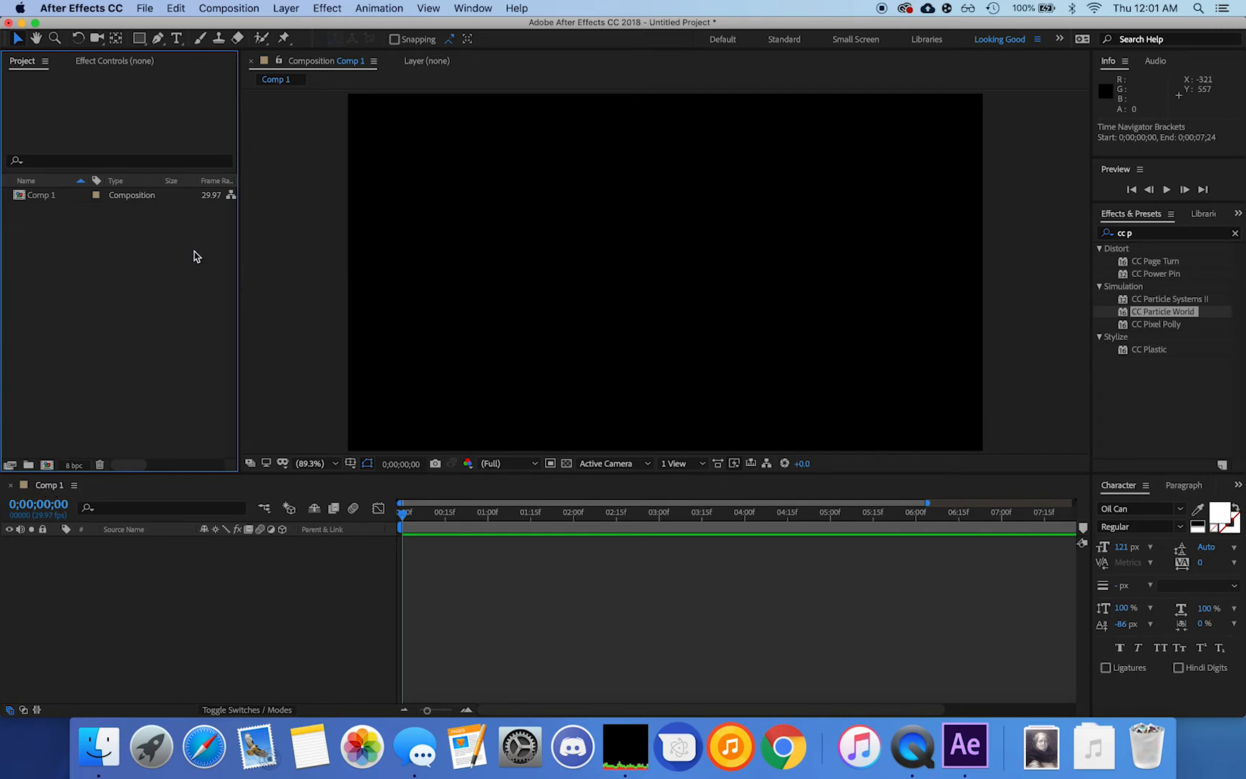
{"action": "right_click", "coordinate": [147, 590]}
{"action": "left_click", "coordinate": [86, 591]}
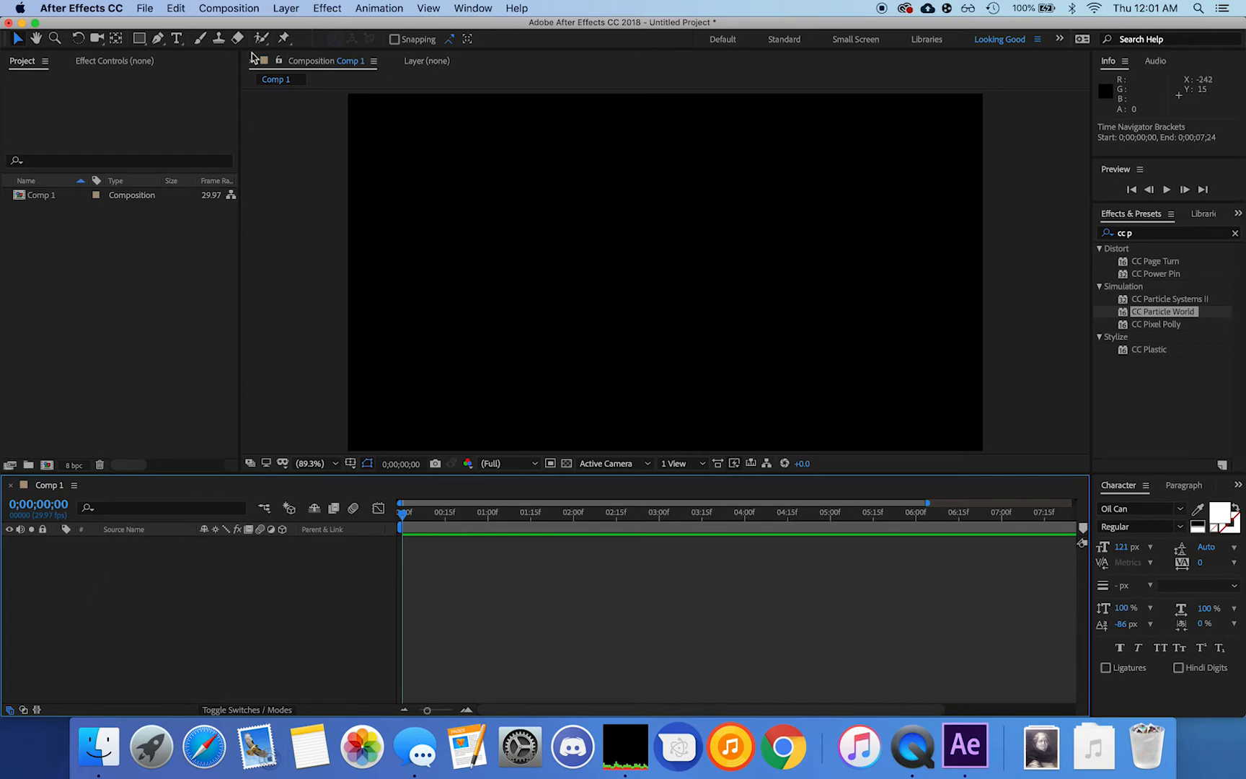
{"action": "left_click", "coordinate": [106, 65]}
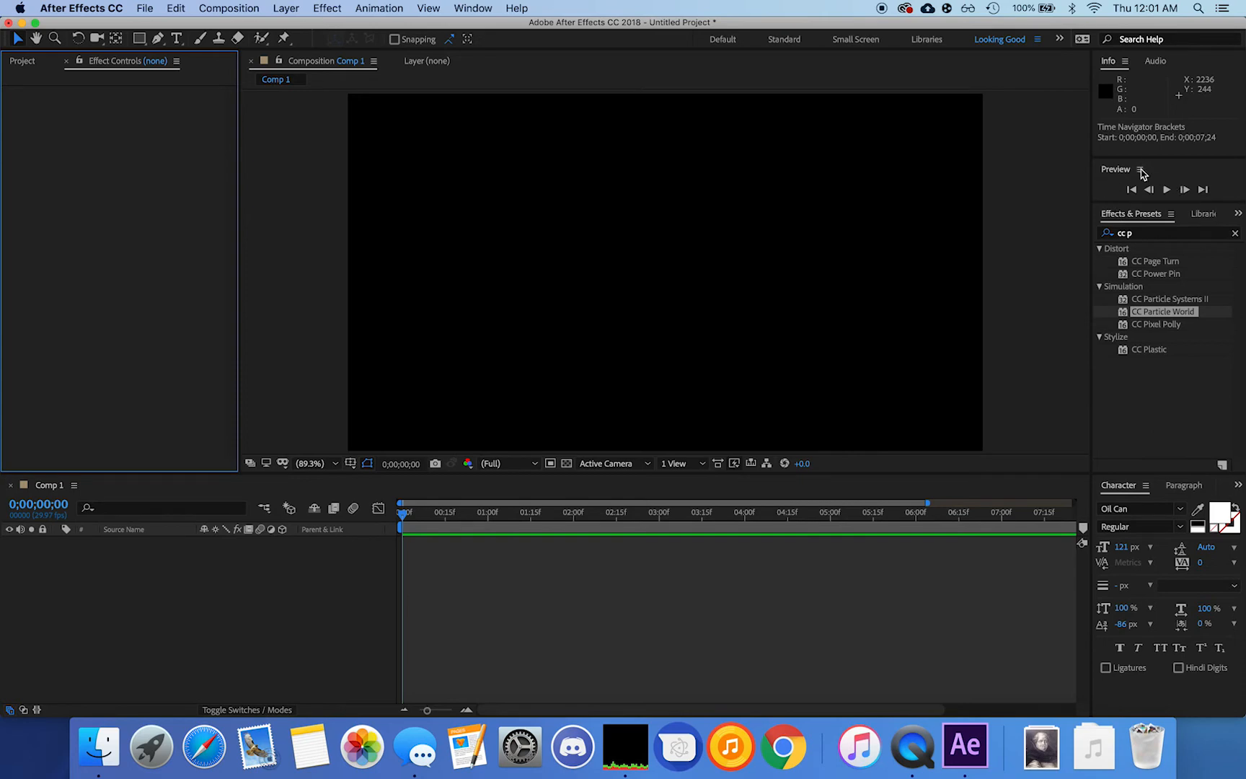
{"action": "left_click", "coordinate": [1157, 62]}
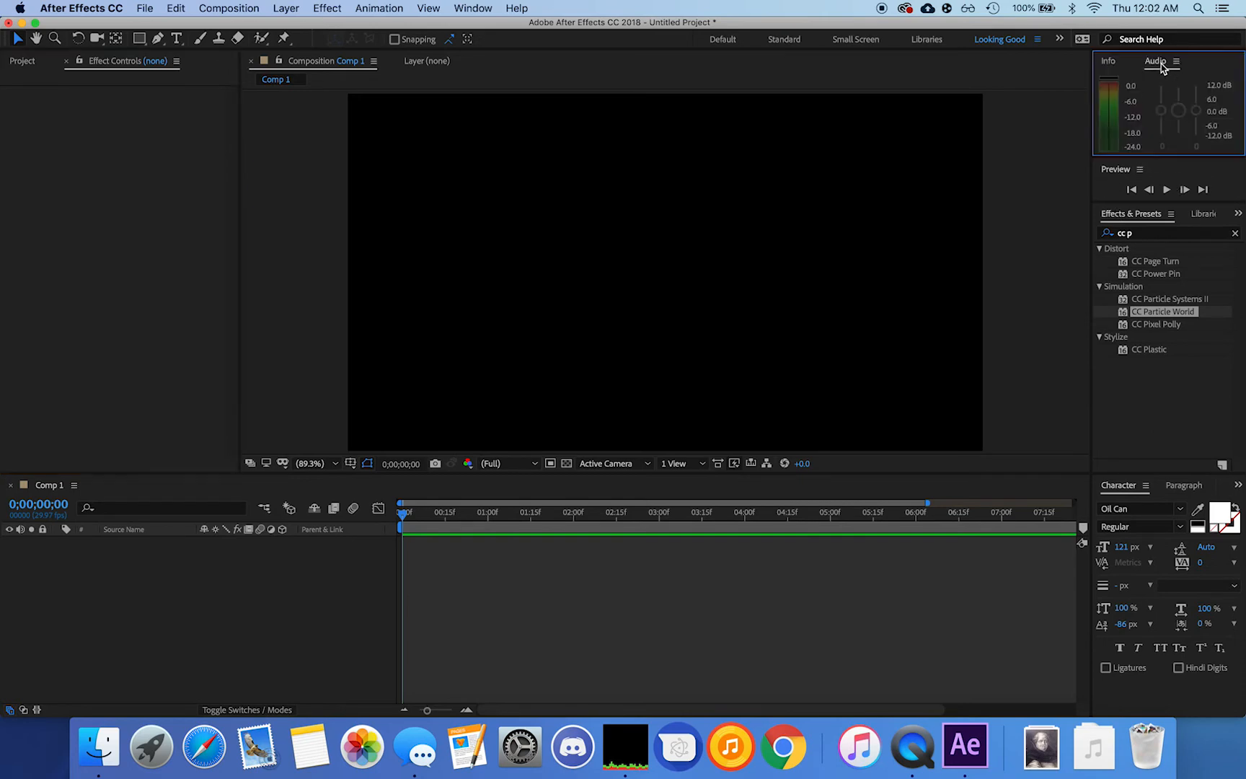
{"action": "left_click", "coordinate": [1108, 63]}
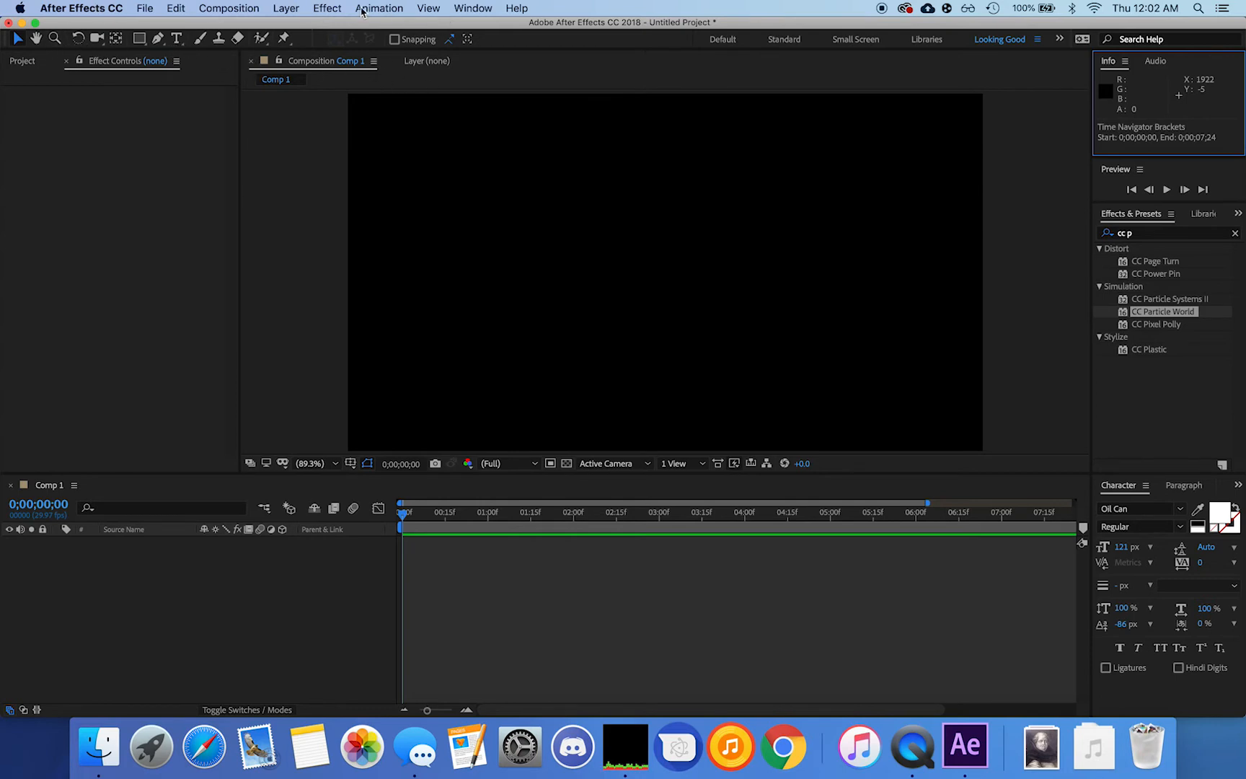
- Look through the Layer commands and the types of new layers the composition offers
{"action": "left_click", "coordinate": [229, 8]}
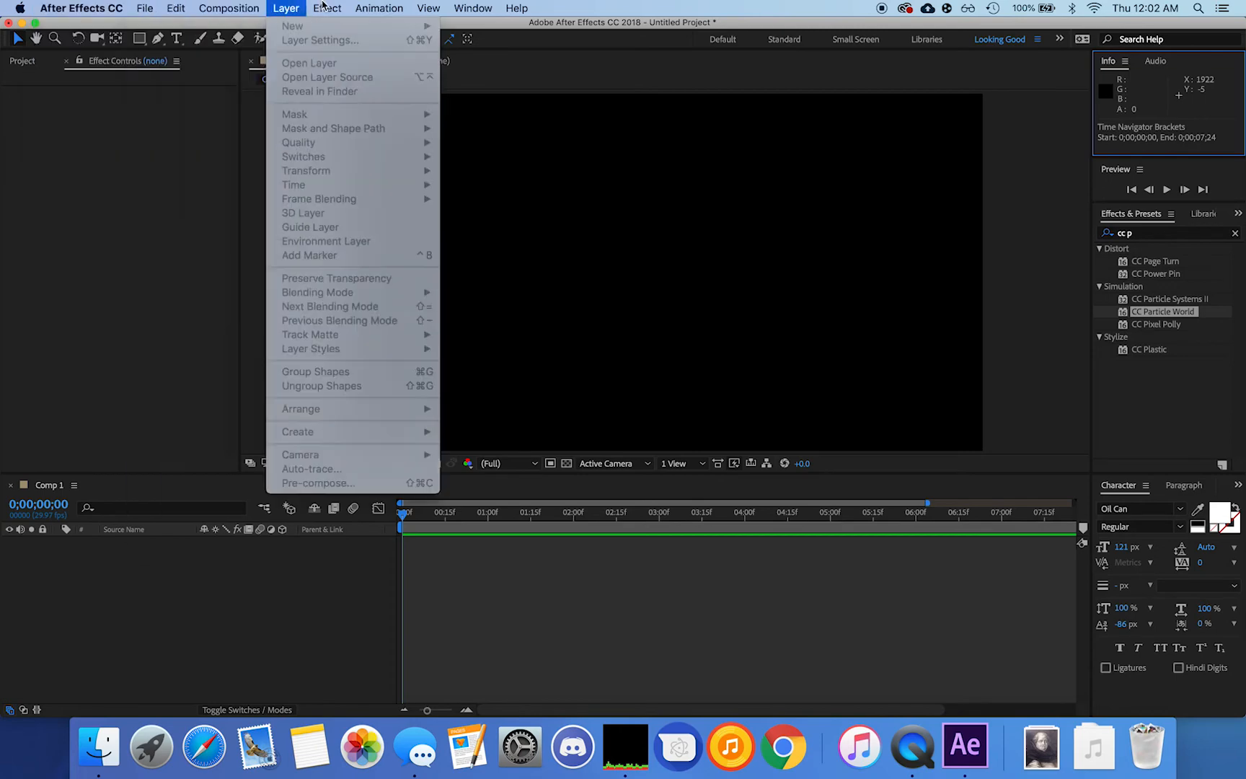
{"action": "left_click", "coordinate": [204, 211]}
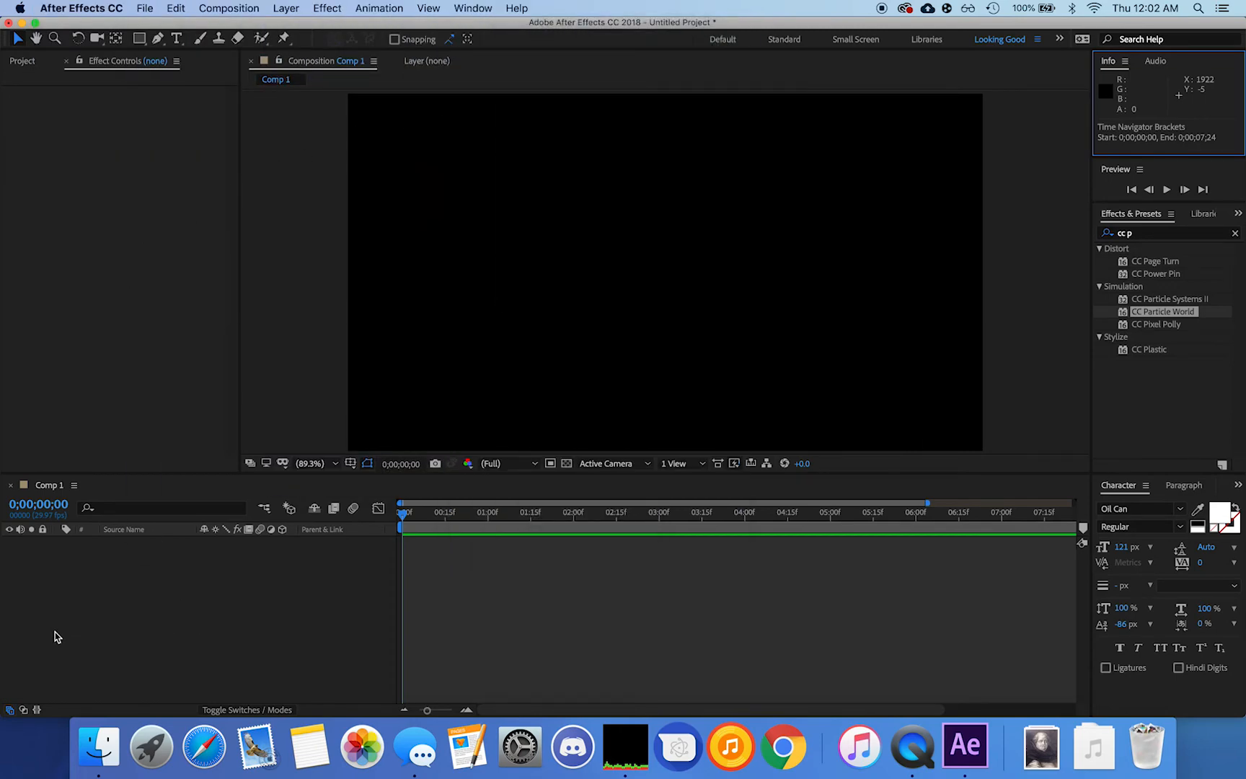
{"action": "left_click", "coordinate": [86, 631]}
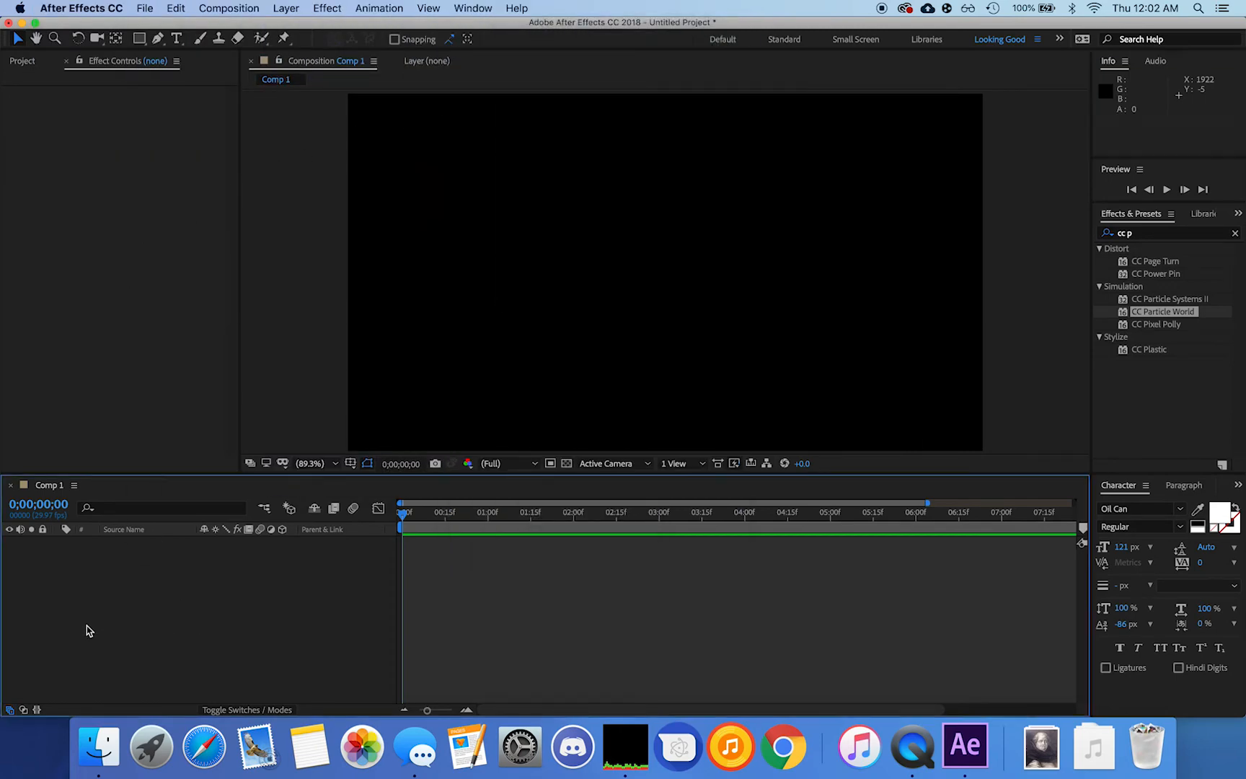
{"action": "right_click", "coordinate": [226, 604]}
{"action": "mouse_move", "coordinate": [272, 559]}
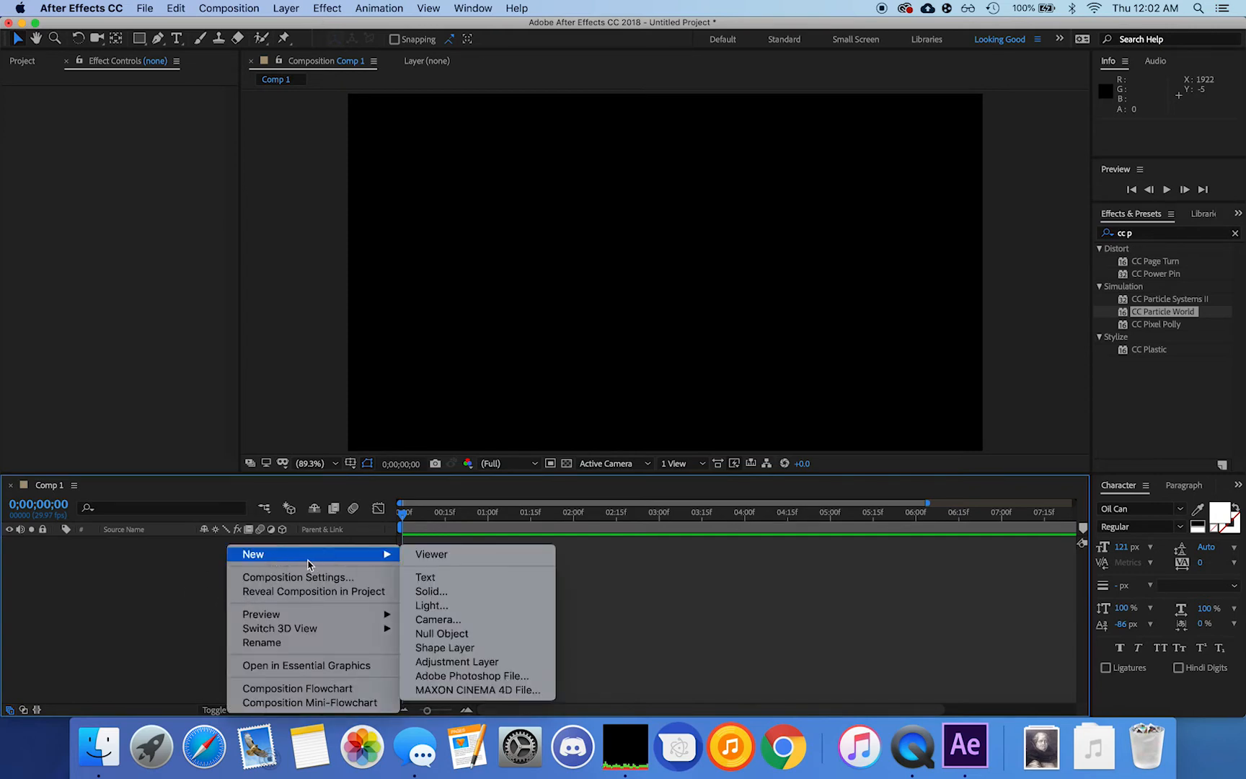
{"action": "left_click", "coordinate": [145, 566]}
- Create a composition-size solid layer named BG with the dark gray color 1B1B1B
{"action": "right_click", "coordinate": [160, 610]}
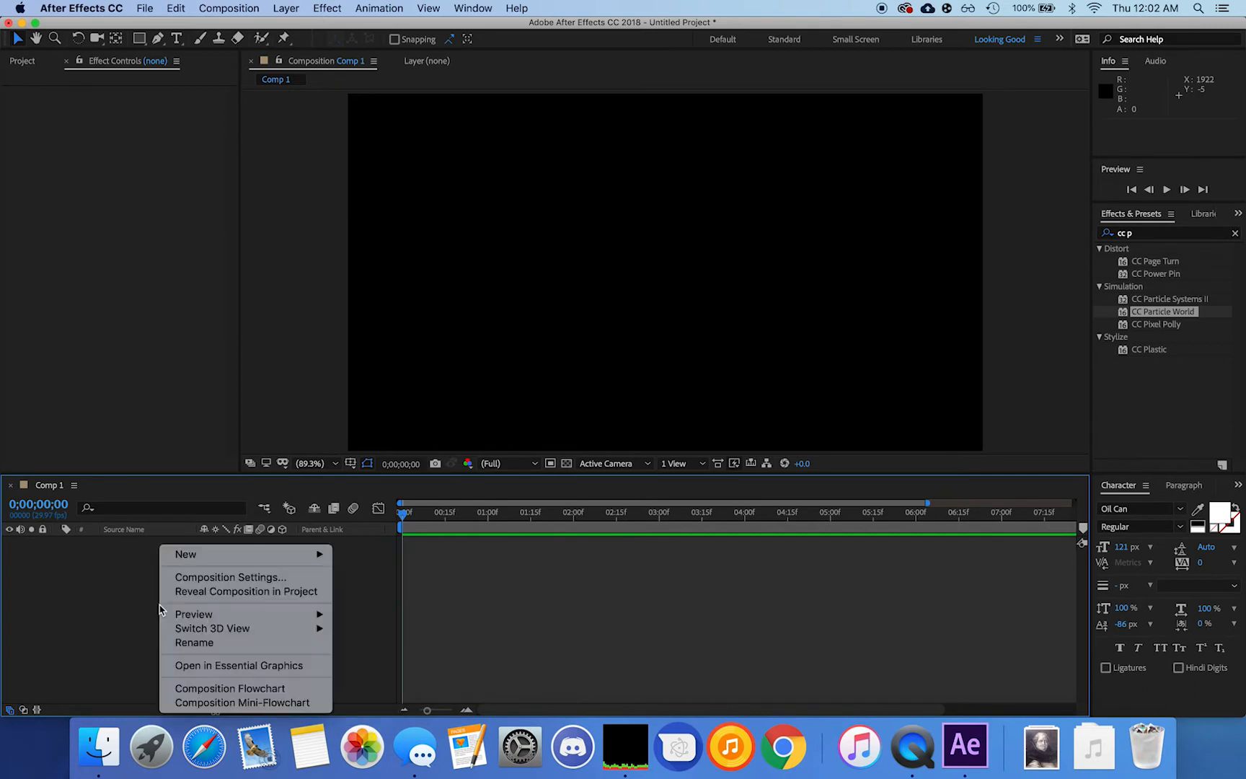
{"action": "mouse_move", "coordinate": [205, 558]}
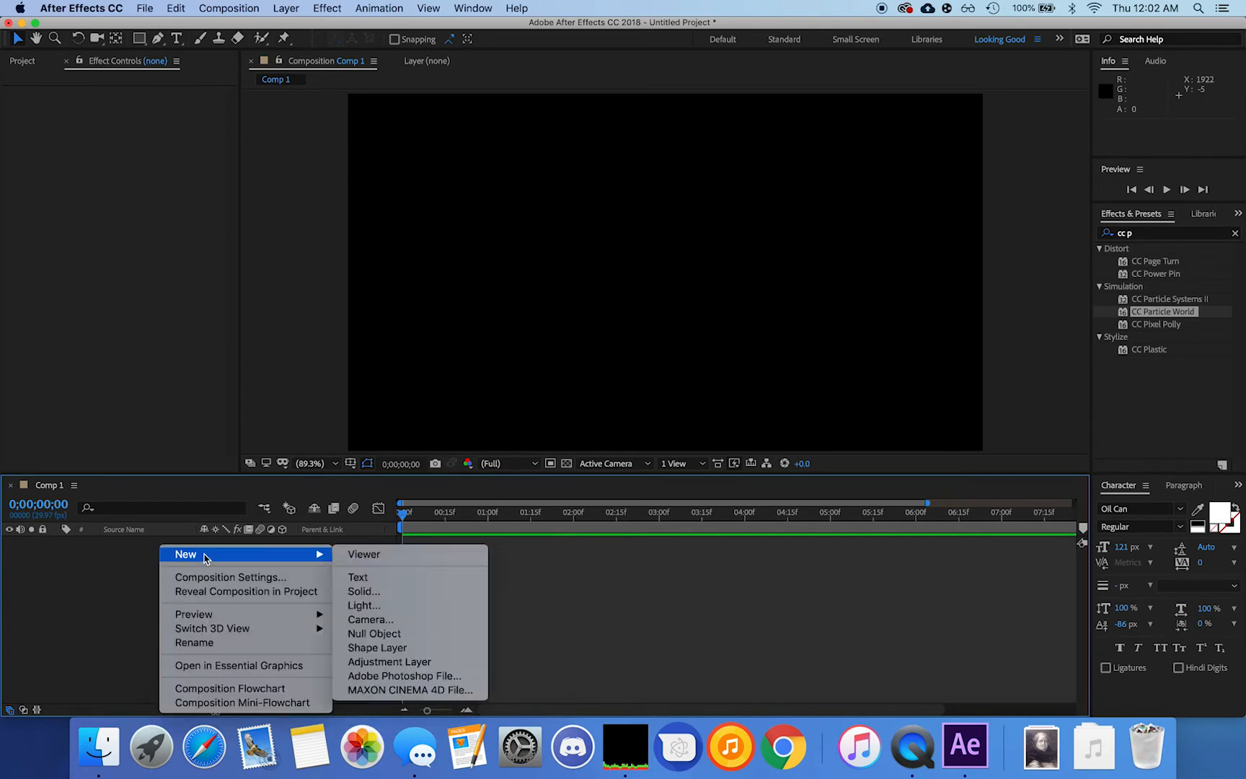
{"action": "left_click", "coordinate": [370, 591]}
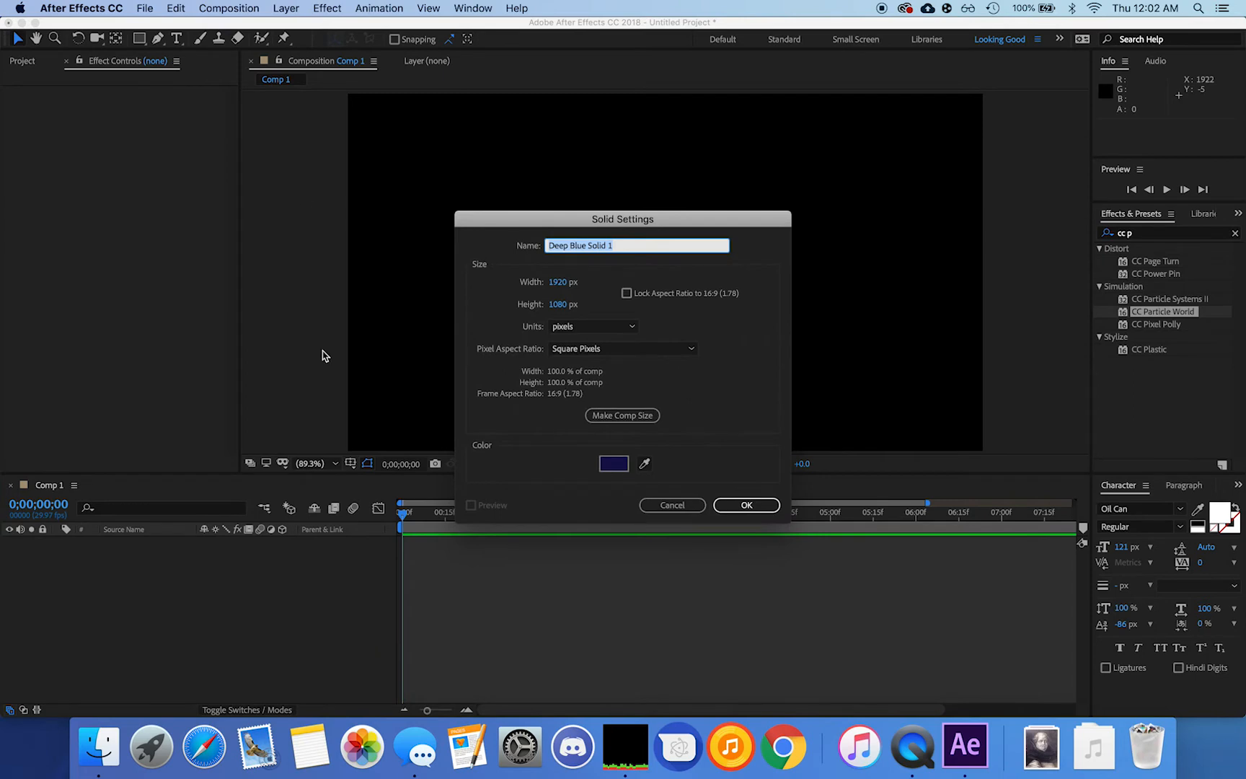
{"action": "left_click", "coordinate": [288, 10]}
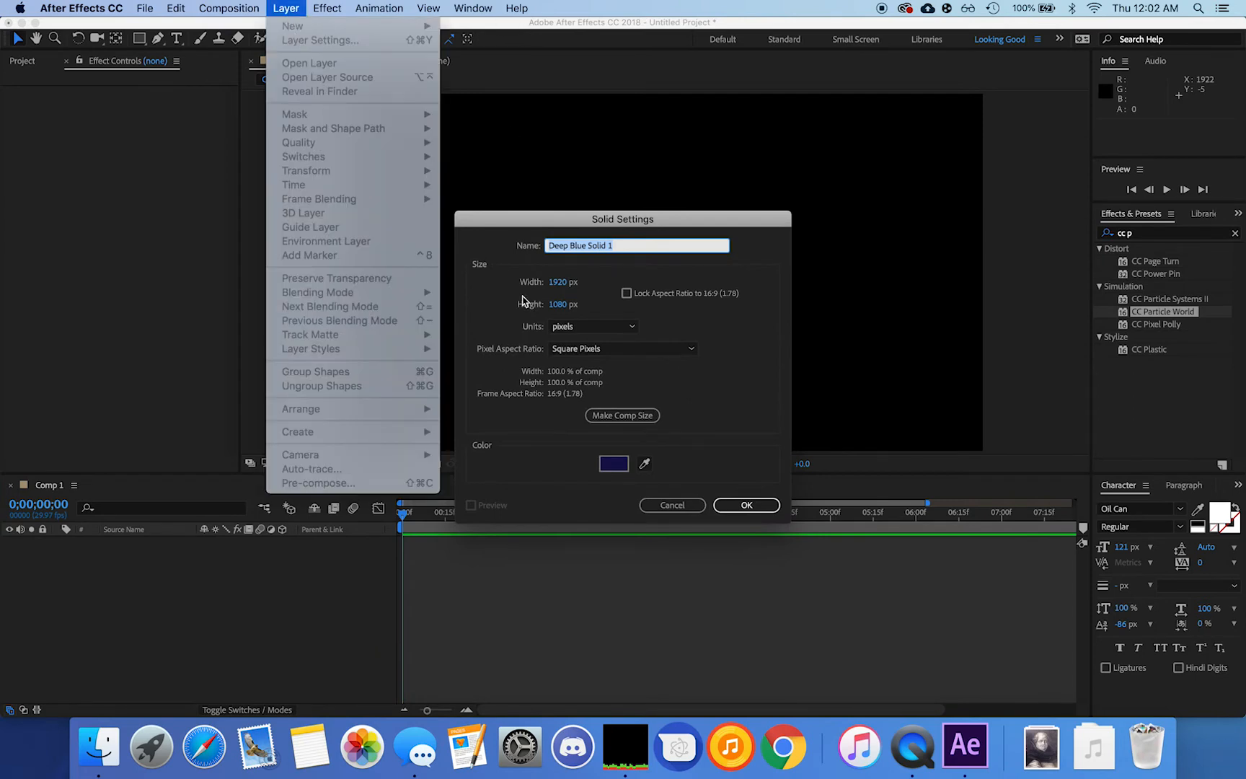
{"action": "left_click", "coordinate": [576, 220]}
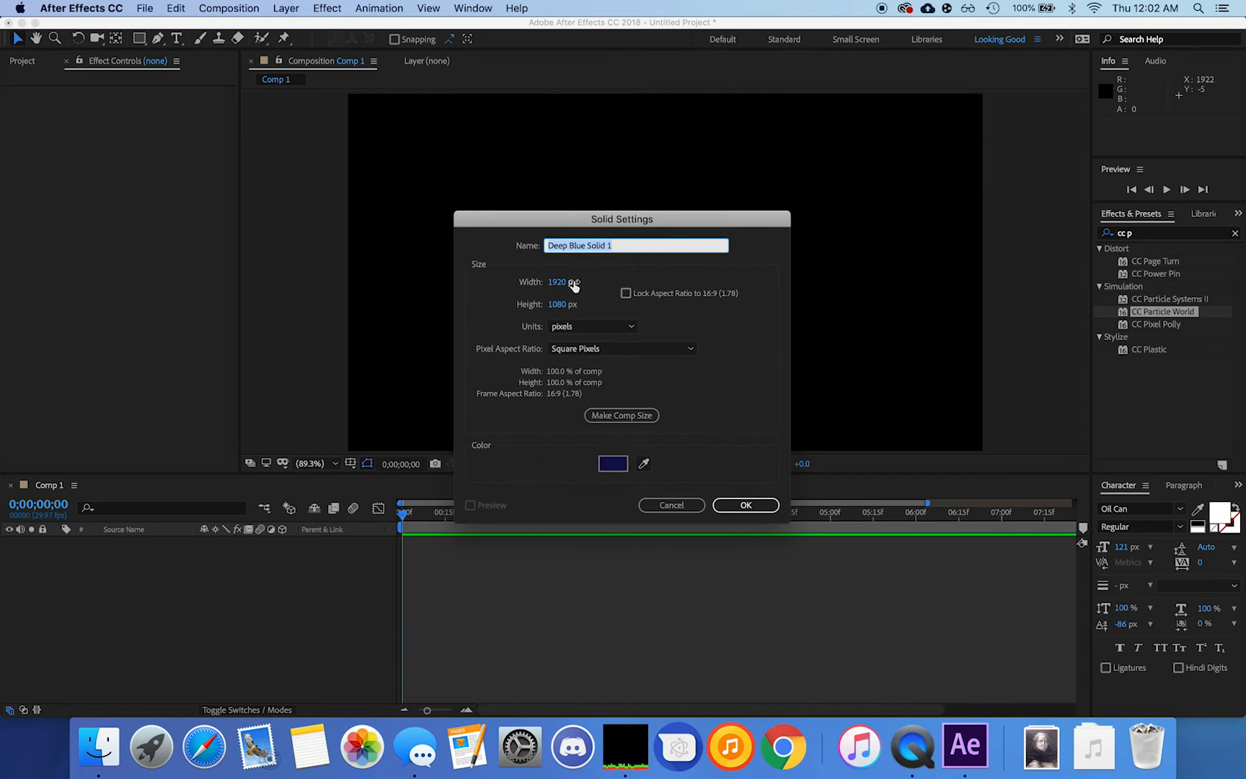
{"action": "left_click", "coordinate": [613, 463]}
{"action": "left_click_drag", "start_coordinate": [977, 176], "coordinate": [764, 285]}
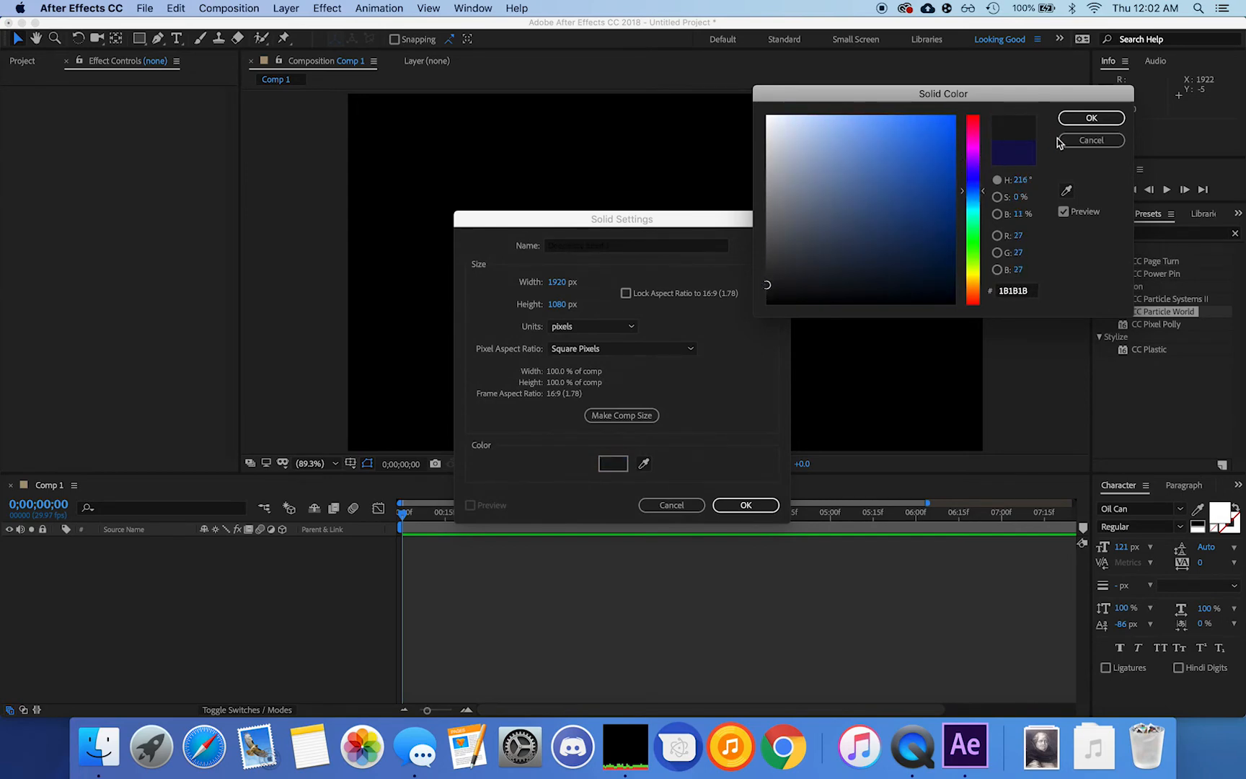
{"action": "left_click", "coordinate": [1091, 119]}
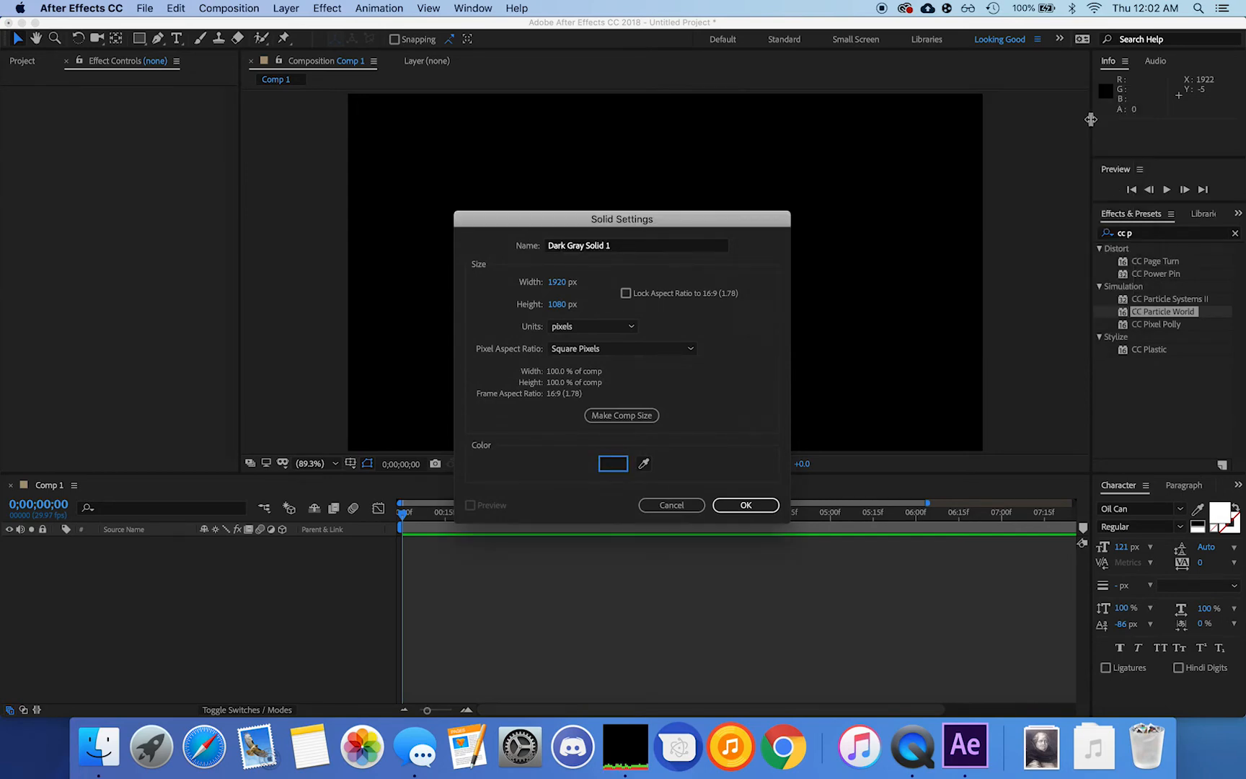
{"action": "left_click", "coordinate": [555, 250]}
{"action": "type", "text": "BG"}
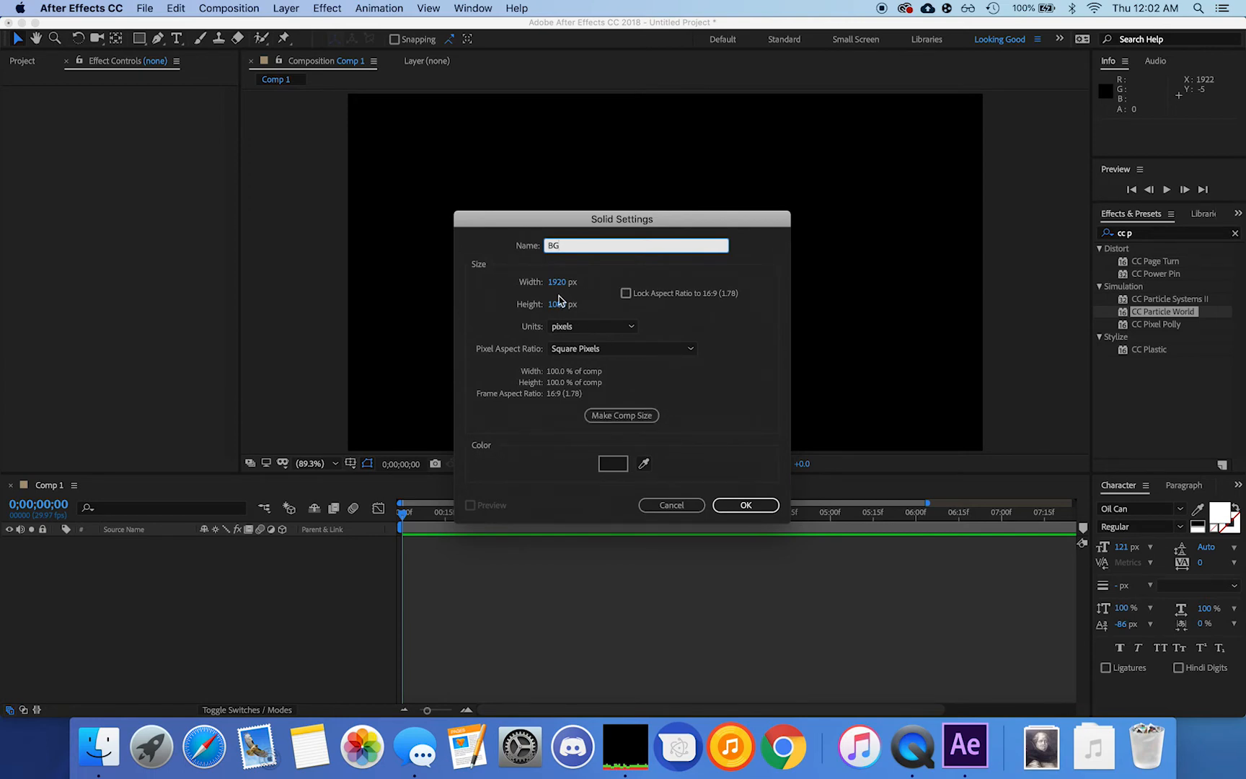
{"action": "left_click", "coordinate": [743, 505]}
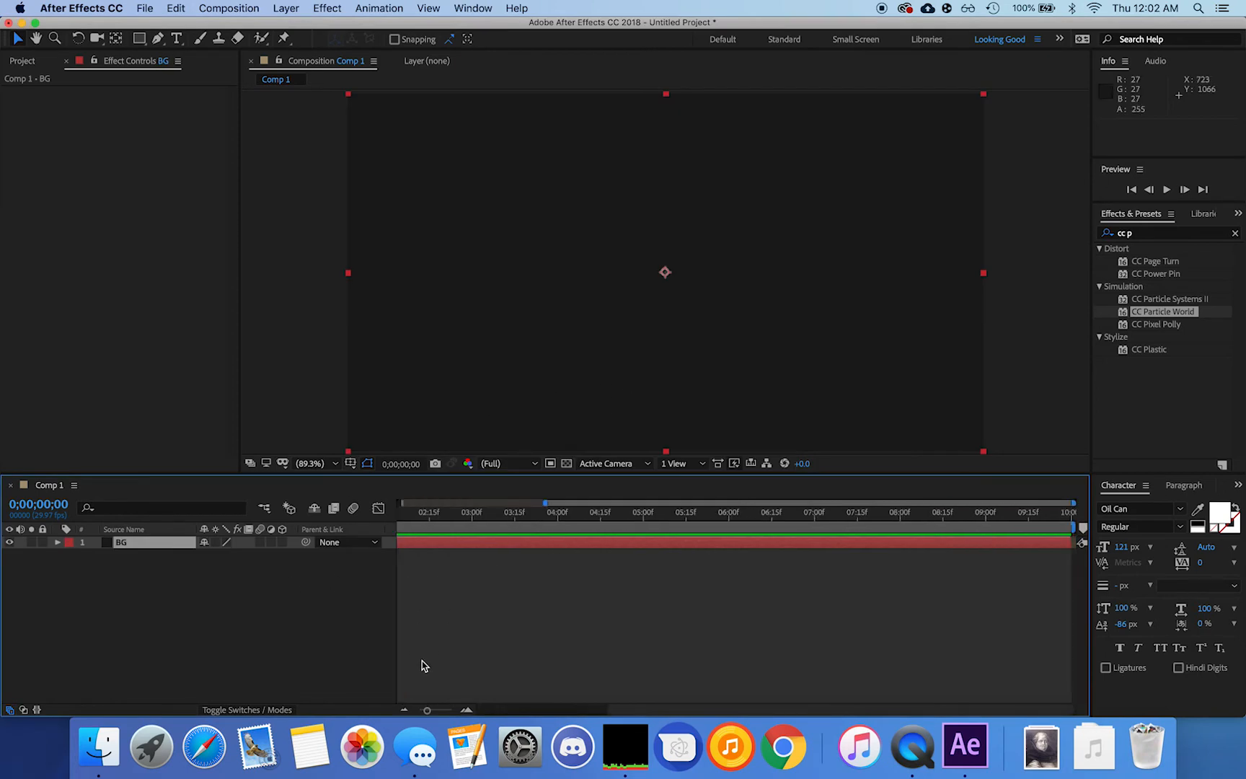
- Try the Yellow label color on the BG layer and set its label to None
{"action": "left_click", "coordinate": [69, 543]}
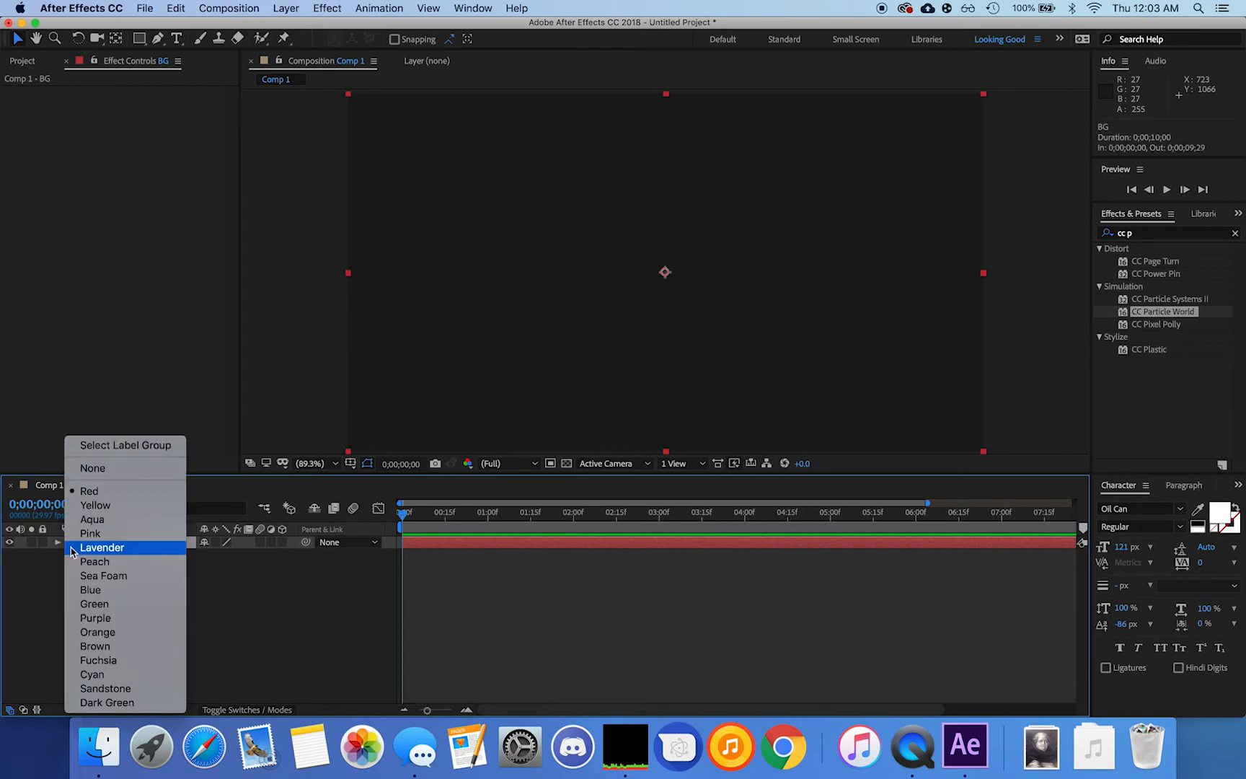
{"action": "left_click", "coordinate": [92, 504]}
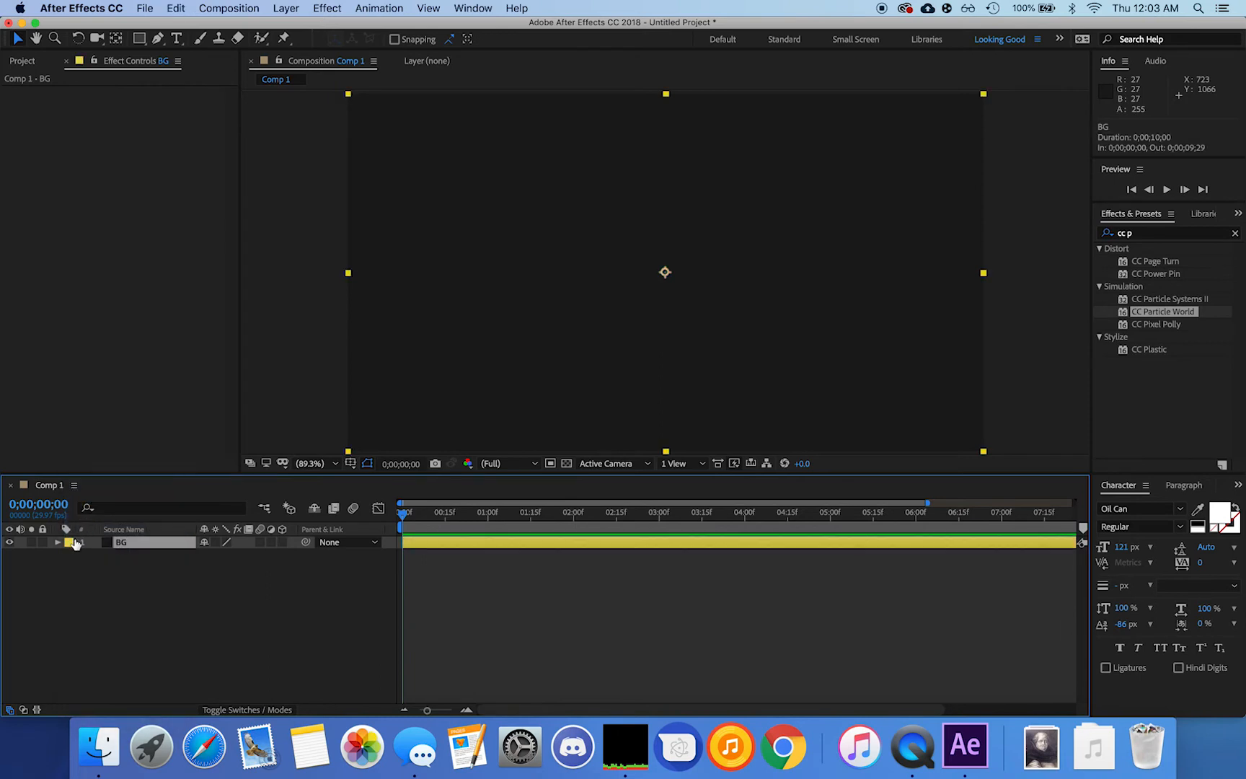
{"action": "left_click", "coordinate": [72, 542]}
{"action": "left_click", "coordinate": [112, 468]}
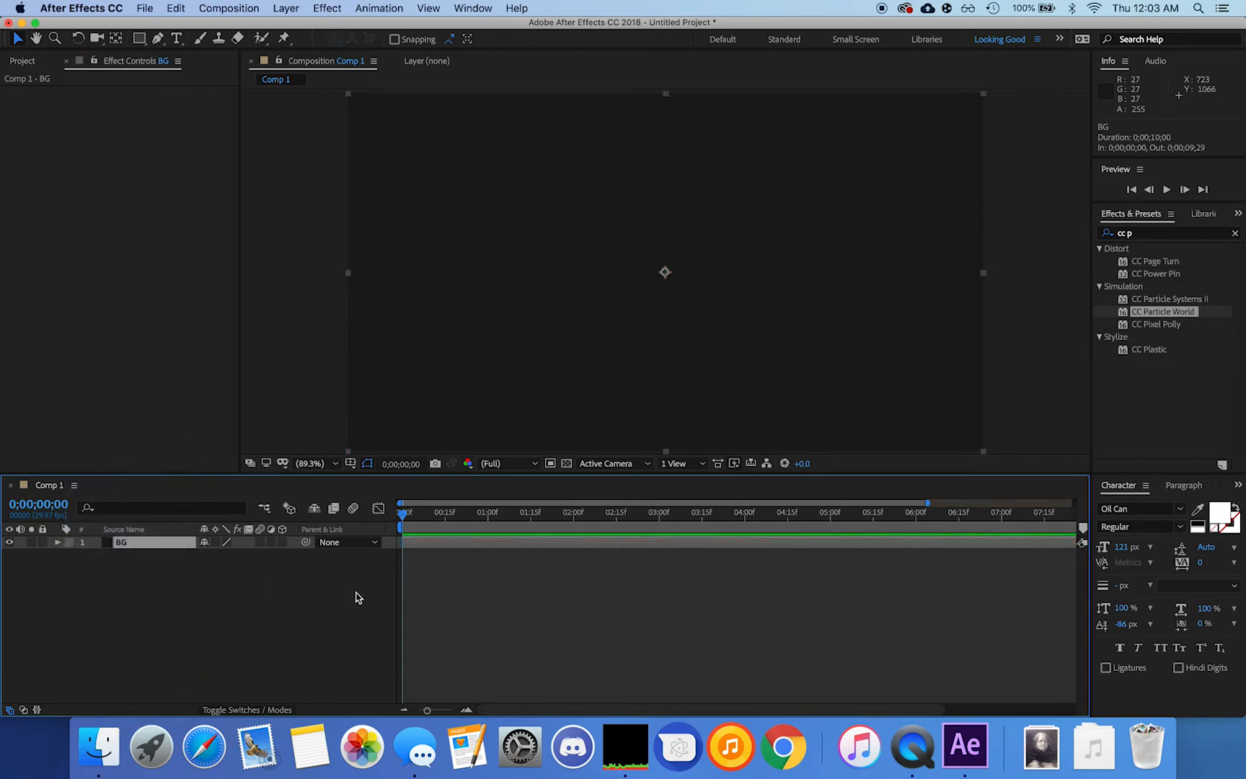
- Apply CC Particle World to the BG layer and compare the Project contents with the Effect Controls
{"action": "left_click_drag", "start_coordinate": [1170, 318], "coordinate": [158, 548]}
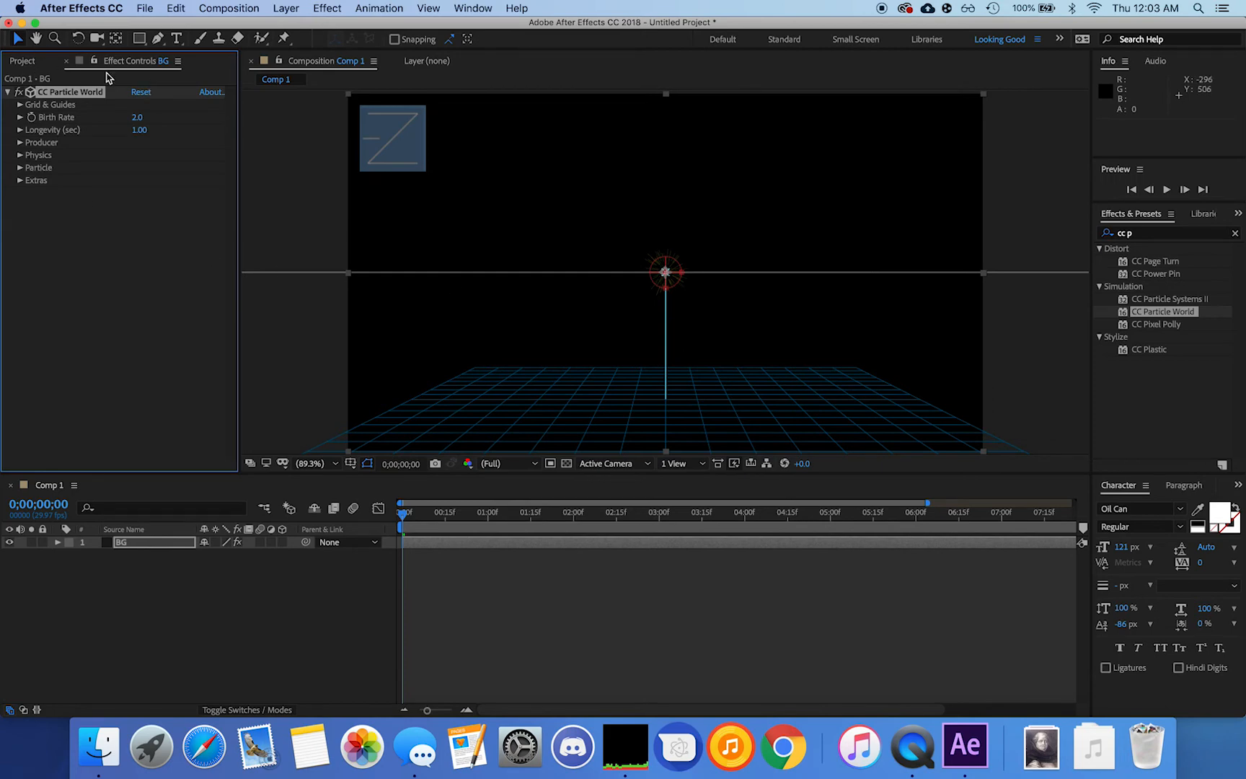
{"action": "left_click", "coordinate": [28, 65]}
{"action": "left_click", "coordinate": [114, 64]}
- Examine the BG layer's CC Particle World and Transform properties in the timeline, collapsing both groups again
{"action": "left_click", "coordinate": [58, 542]}
{"action": "left_click", "coordinate": [70, 556]}
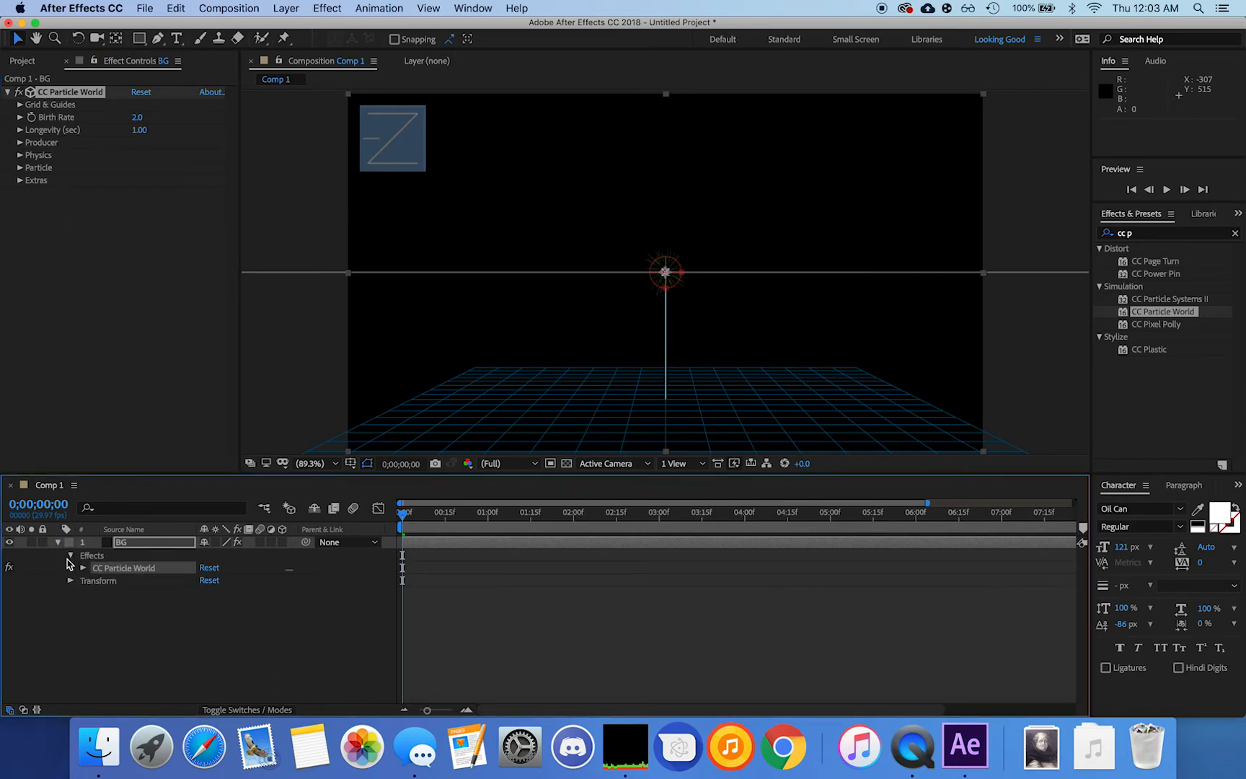
{"action": "left_click", "coordinate": [82, 568]}
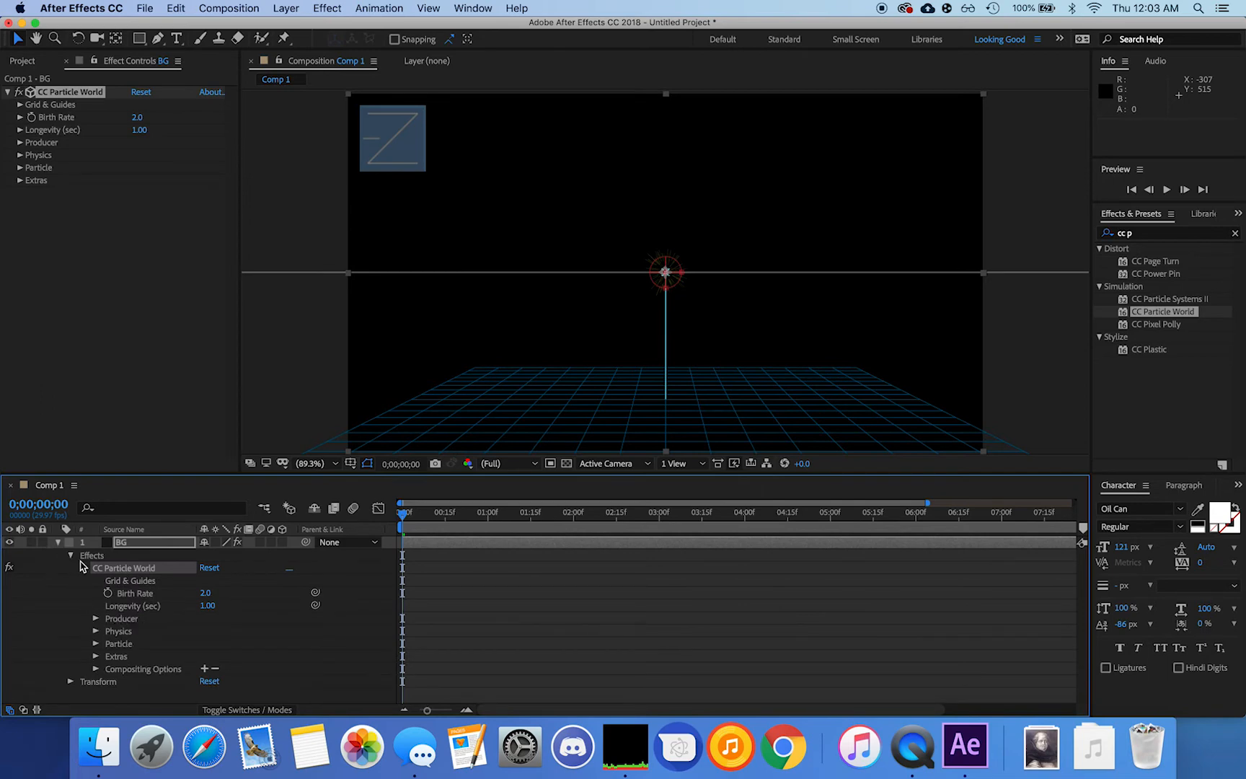
{"action": "left_click", "coordinate": [81, 568]}
{"action": "left_click", "coordinate": [70, 555]}
{"action": "left_click", "coordinate": [69, 568]}
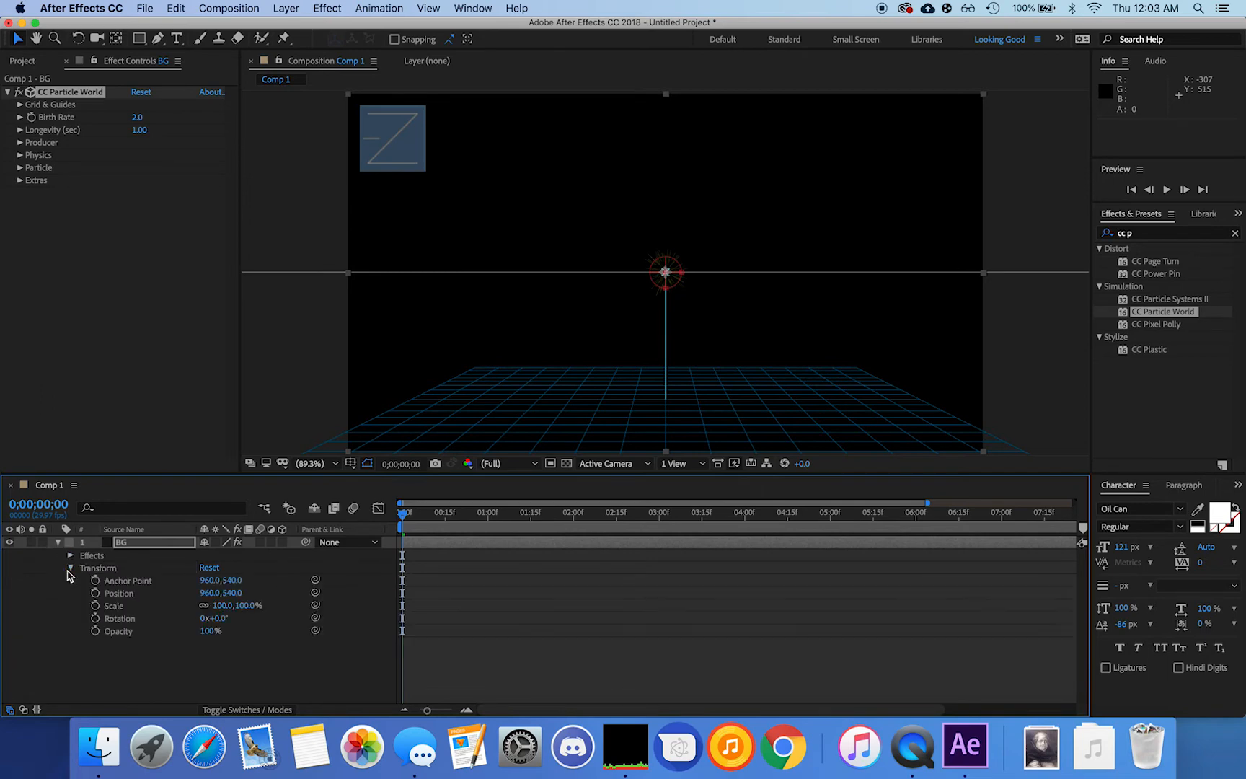
{"action": "left_click", "coordinate": [70, 568]}
- Deselect the particle effect, preview its animation at full resolution, and return the playhead to the first frame
{"action": "left_click", "coordinate": [95, 360]}
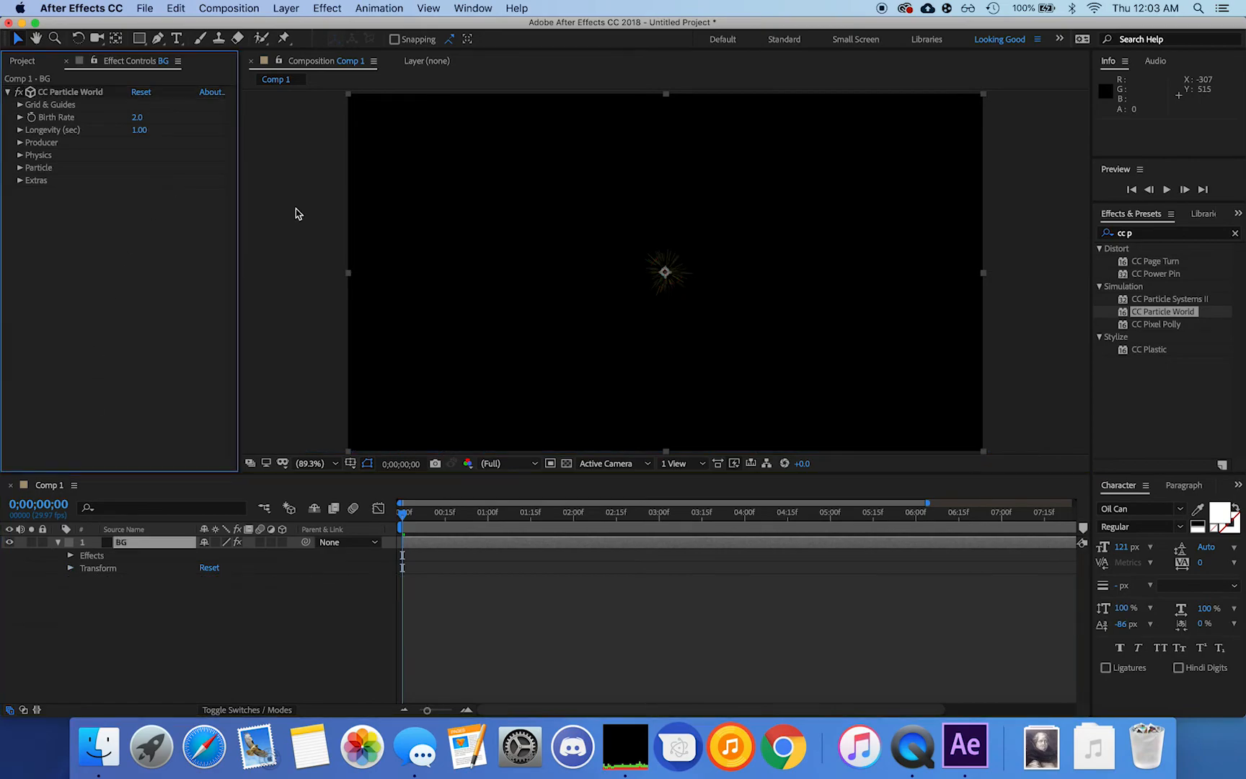
{"action": "left_click", "coordinate": [723, 276]}
{"action": "key", "text": "space"}
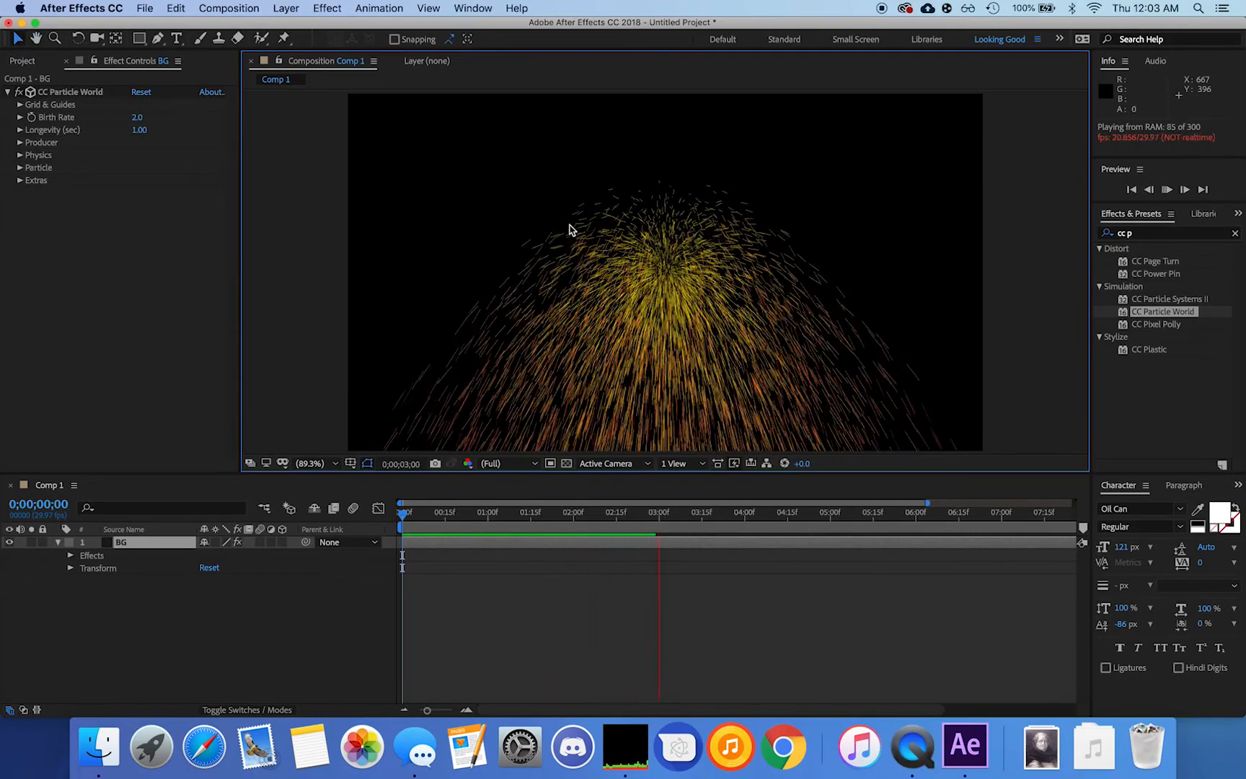
{"action": "key", "text": "space"}
{"action": "left_click_drag", "start_coordinate": [700, 518], "coordinate": [308, 499]}
- Set the composition's preview resolution to Half and play through the particle animation from the start
{"action": "left_click", "coordinate": [514, 467]}
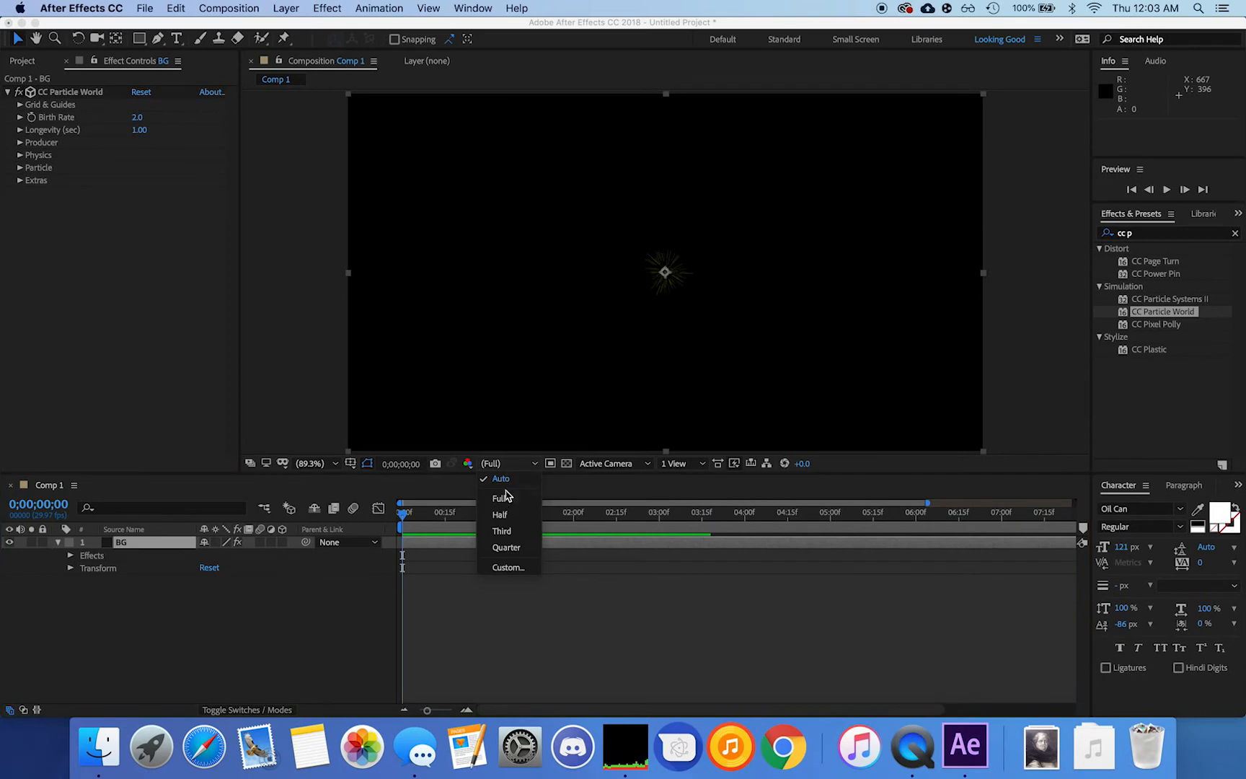
{"action": "left_click", "coordinate": [510, 517]}
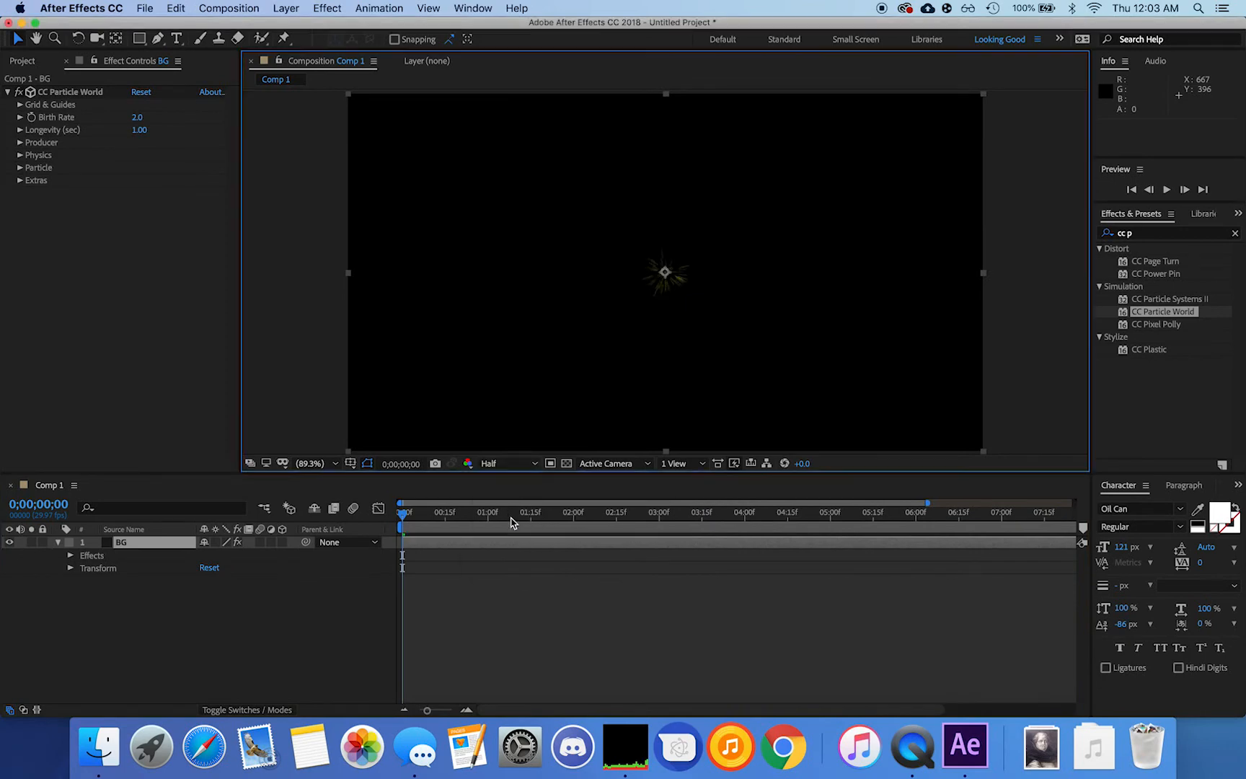
{"action": "left_click", "coordinate": [403, 521]}
{"action": "key", "text": "space"}
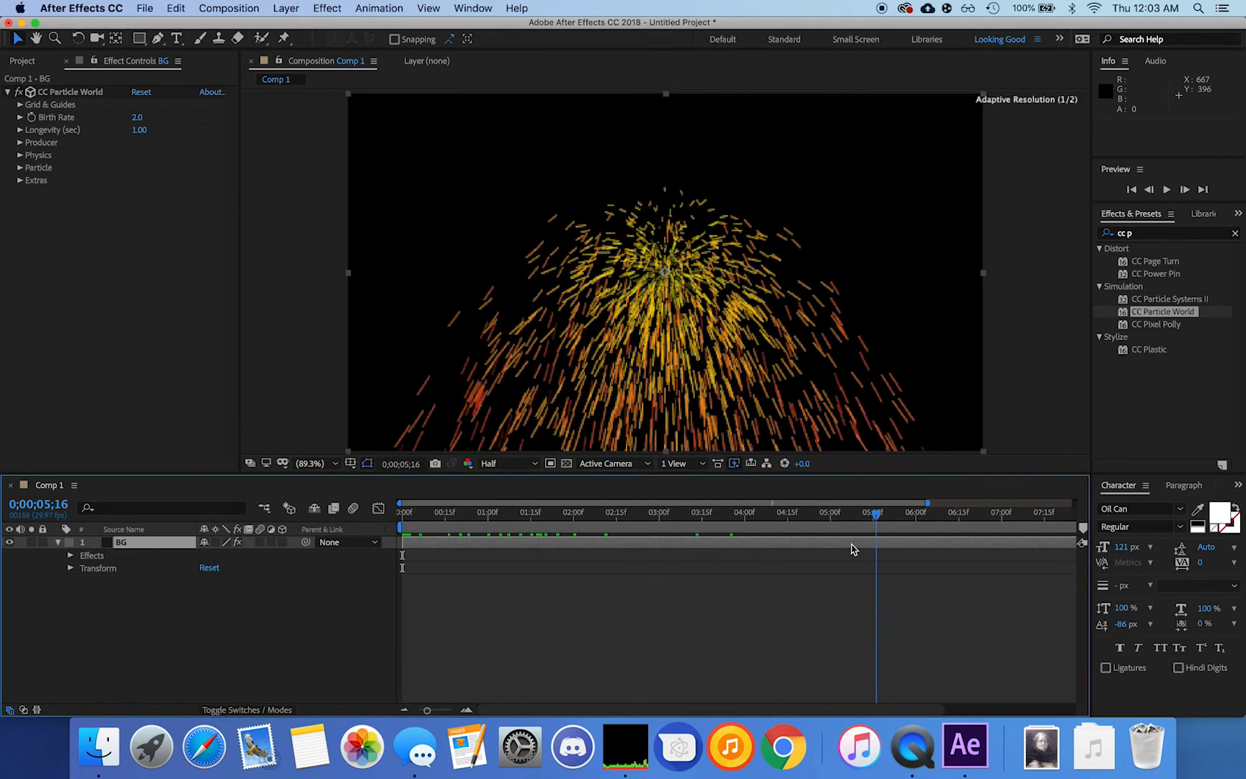
{"action": "key", "text": "space"}
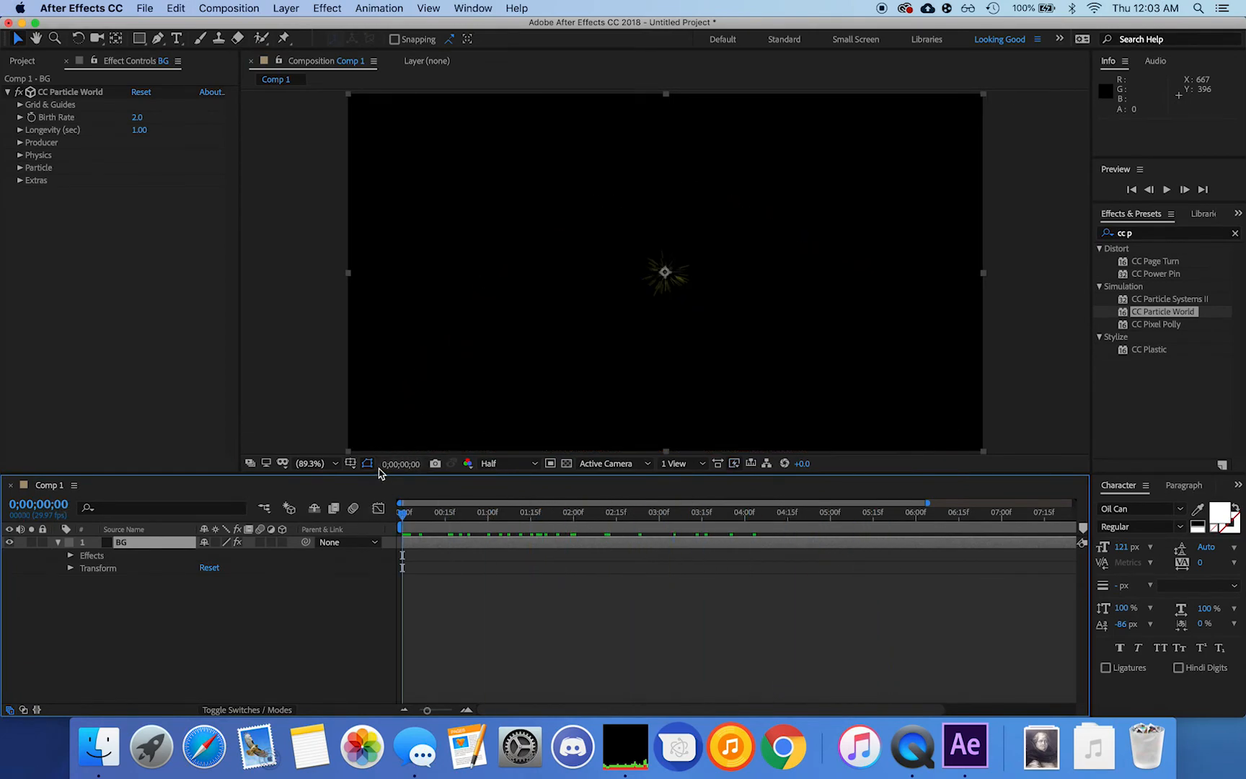
- Set the composition's preview resolution to Auto, preview the particle animation, and return the playhead to the first frame
{"action": "left_click", "coordinate": [534, 465]}
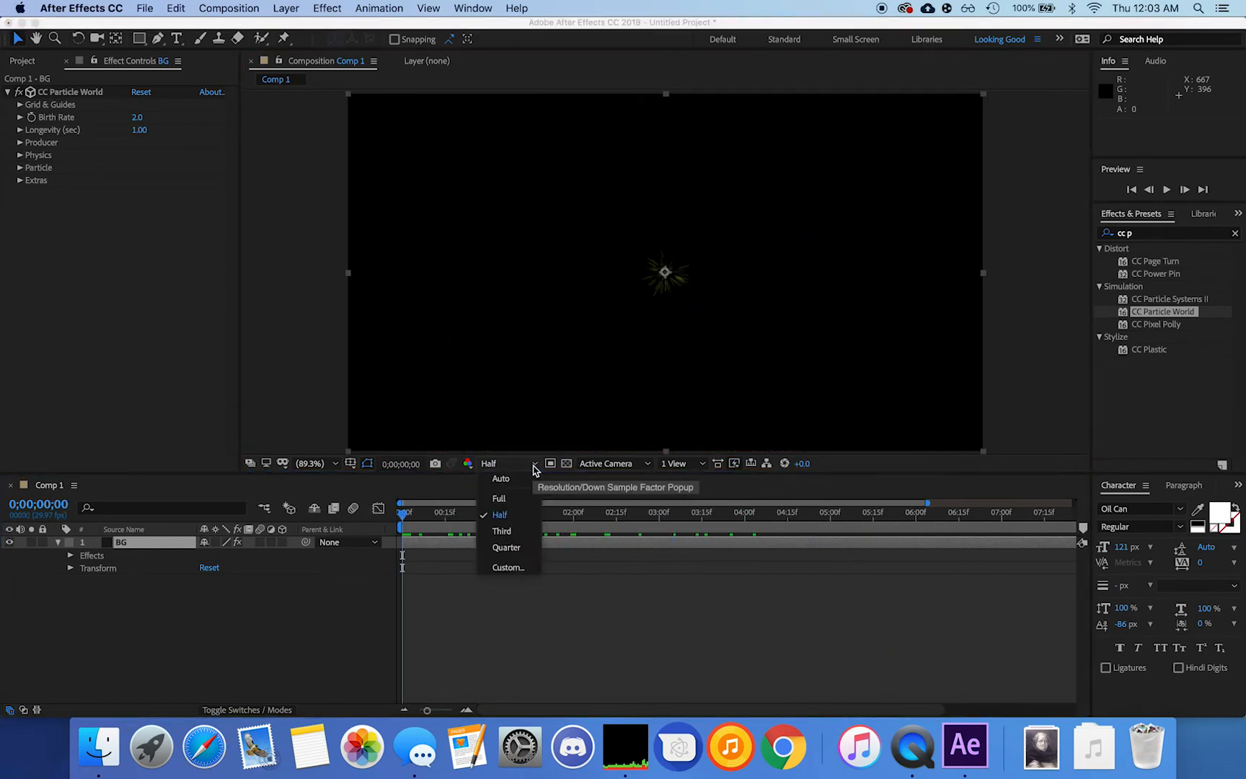
{"action": "left_click", "coordinate": [499, 498]}
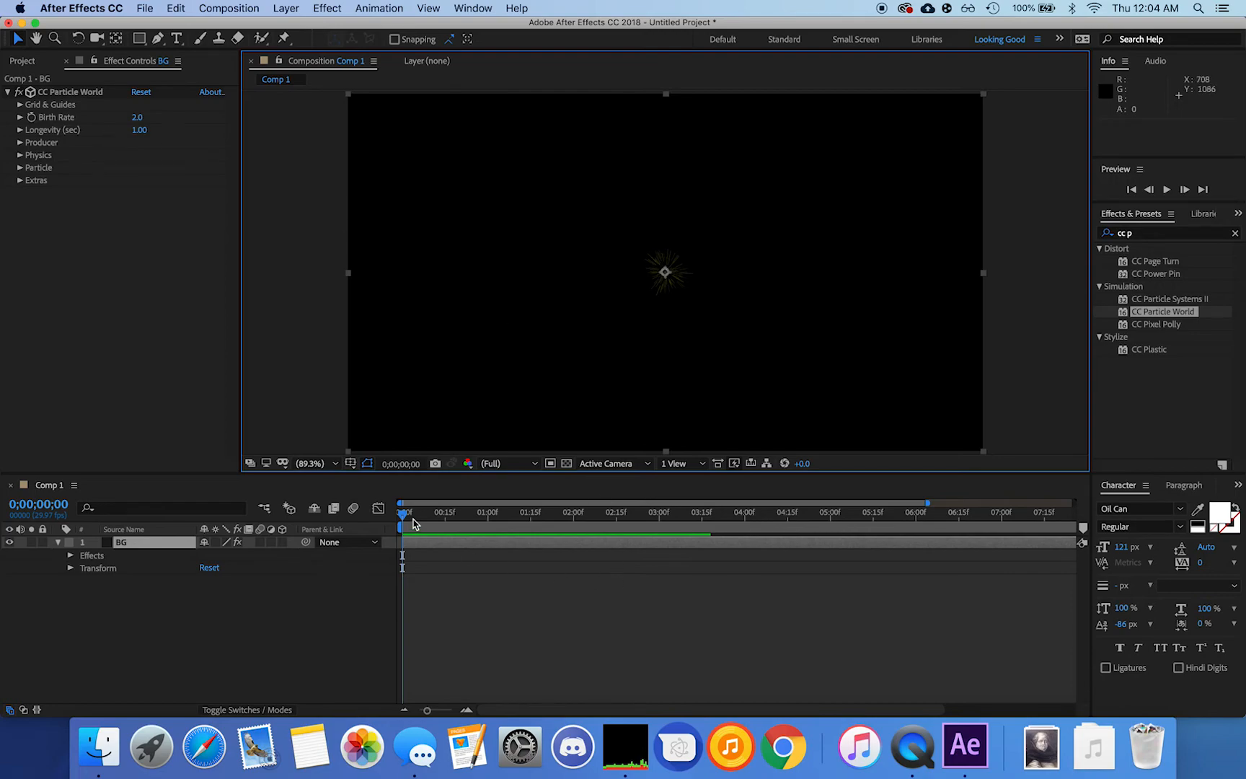
{"action": "key", "text": "space"}
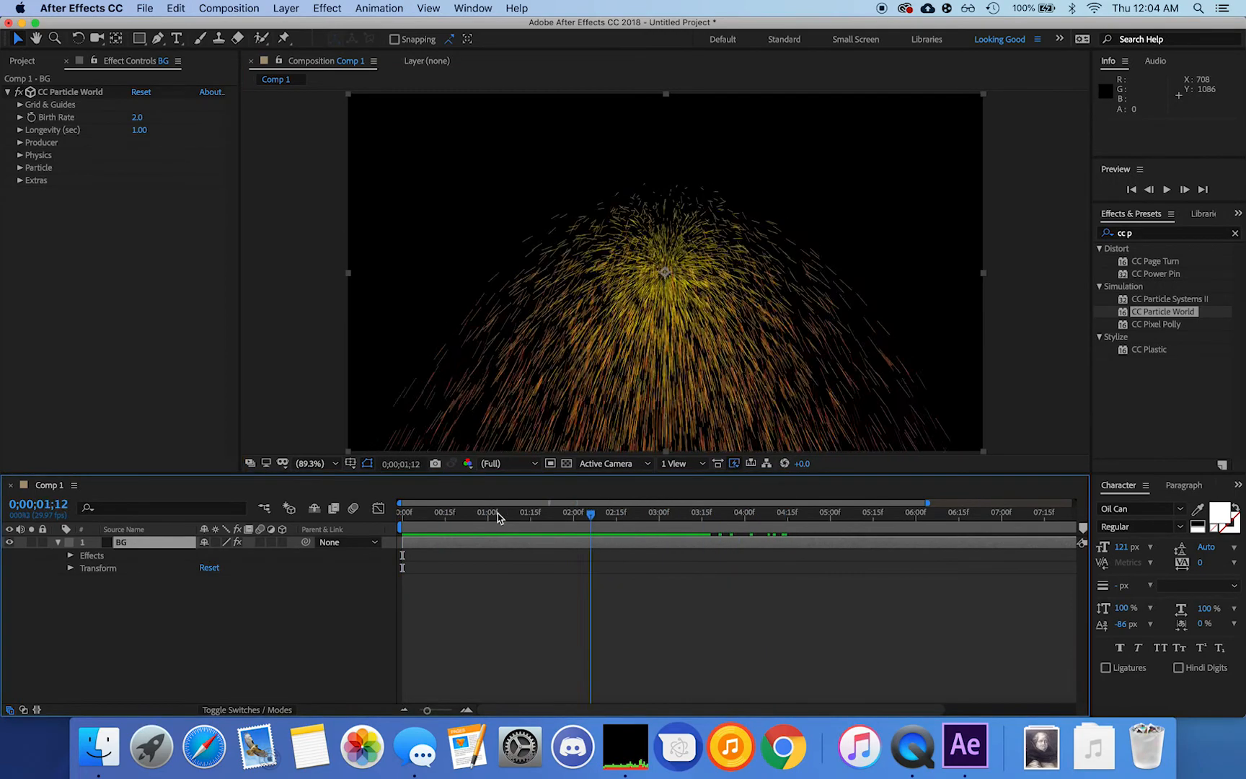
{"action": "left_click_drag", "start_coordinate": [498, 517], "coordinate": [359, 498]}
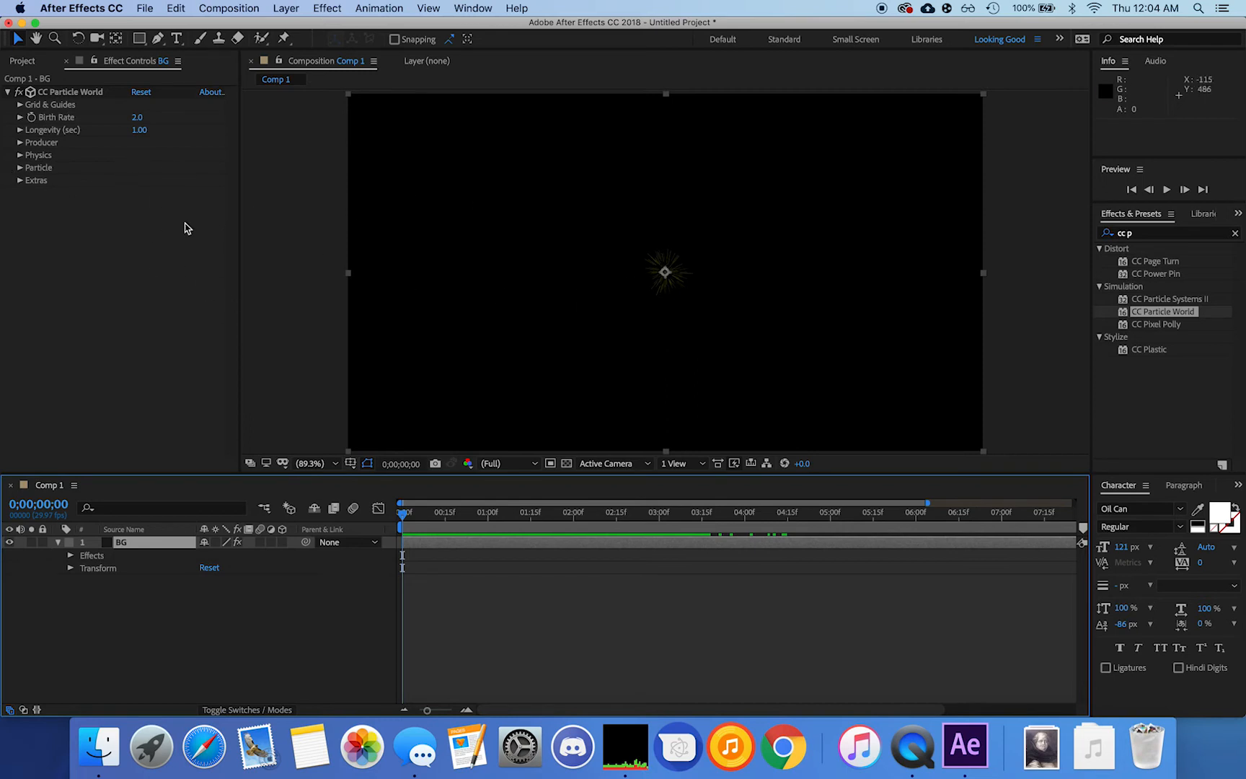
- Set CC Particle World's Birth Rate to 2.9 and its Longevity to 1.40 seconds
{"action": "left_click_drag", "start_coordinate": [138, 132], "coordinate": [149, 129]}
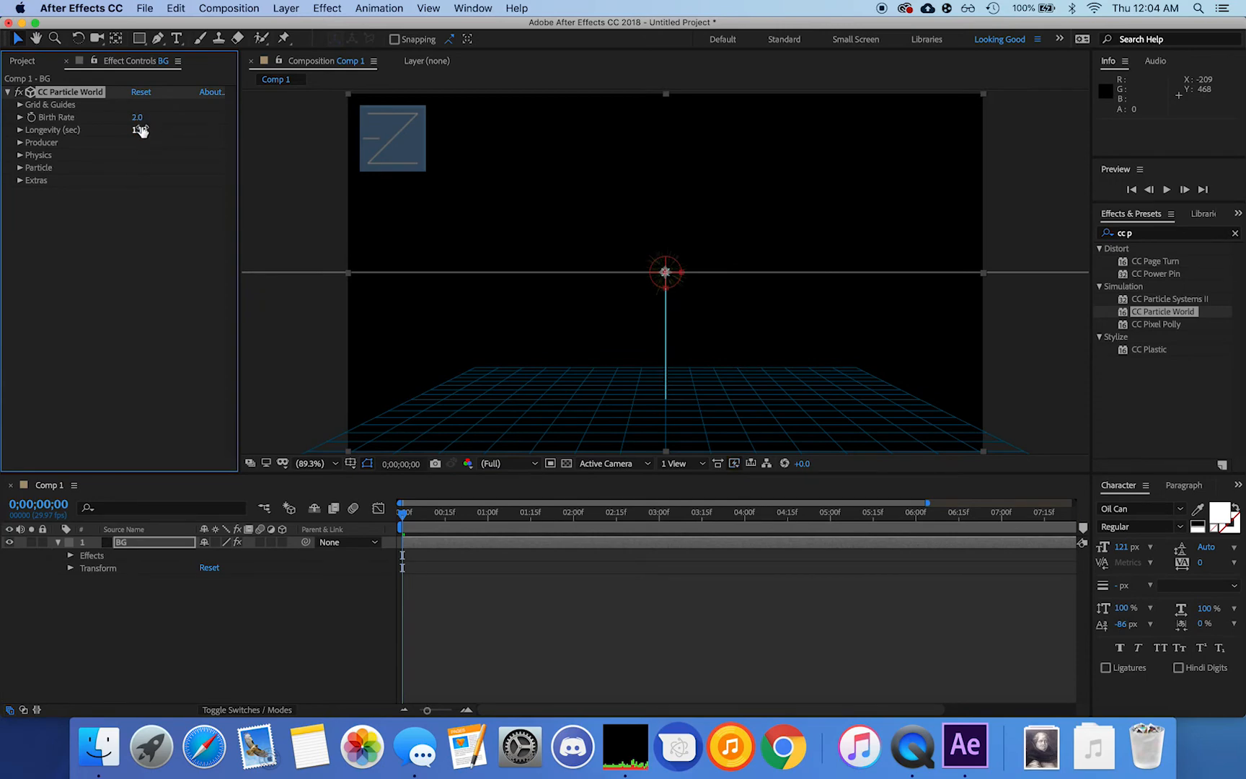
{"action": "left_click_drag", "start_coordinate": [142, 130], "coordinate": [22, 129]}
{"action": "left_click", "coordinate": [21, 106]}
{"action": "left_click", "coordinate": [21, 105]}
- Set the Producer's Position Z to -1.03 and start previewing the particle animation
{"action": "left_click", "coordinate": [21, 145]}
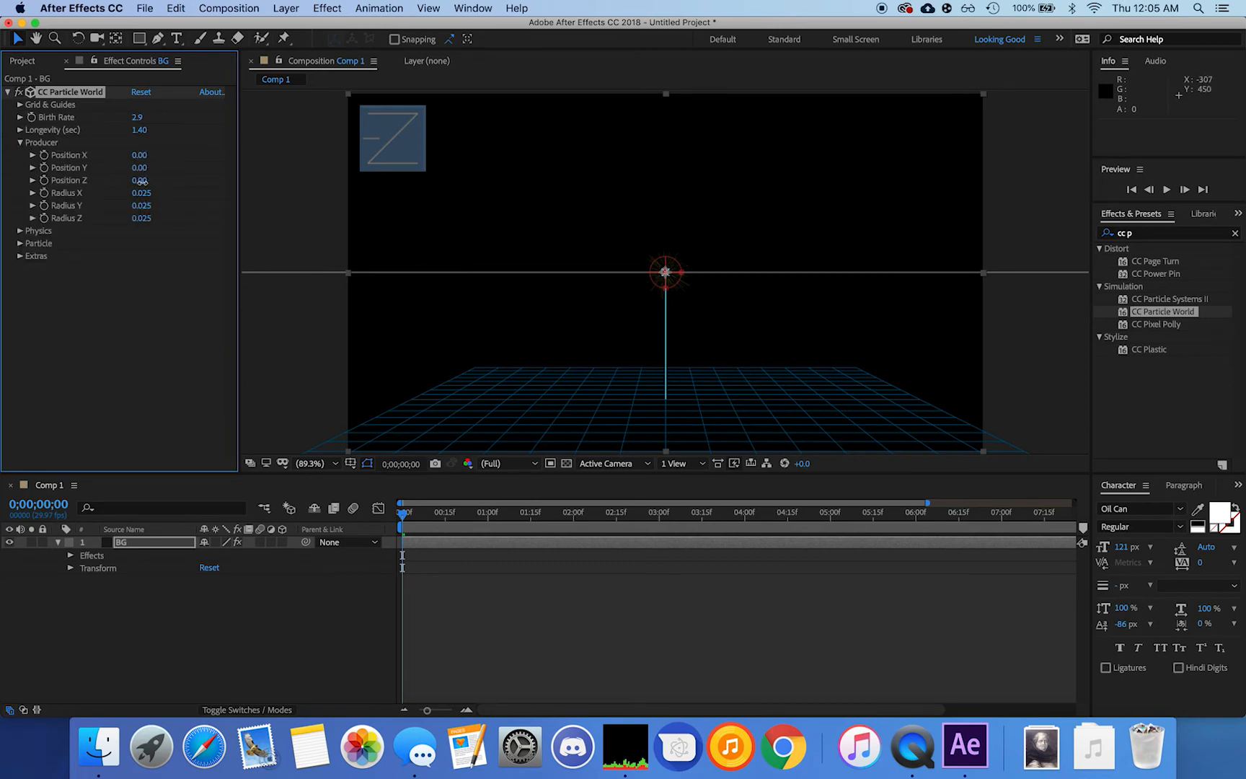
{"action": "left_click_drag", "start_coordinate": [140, 181], "coordinate": [65, 187]}
{"action": "key", "text": "space"}
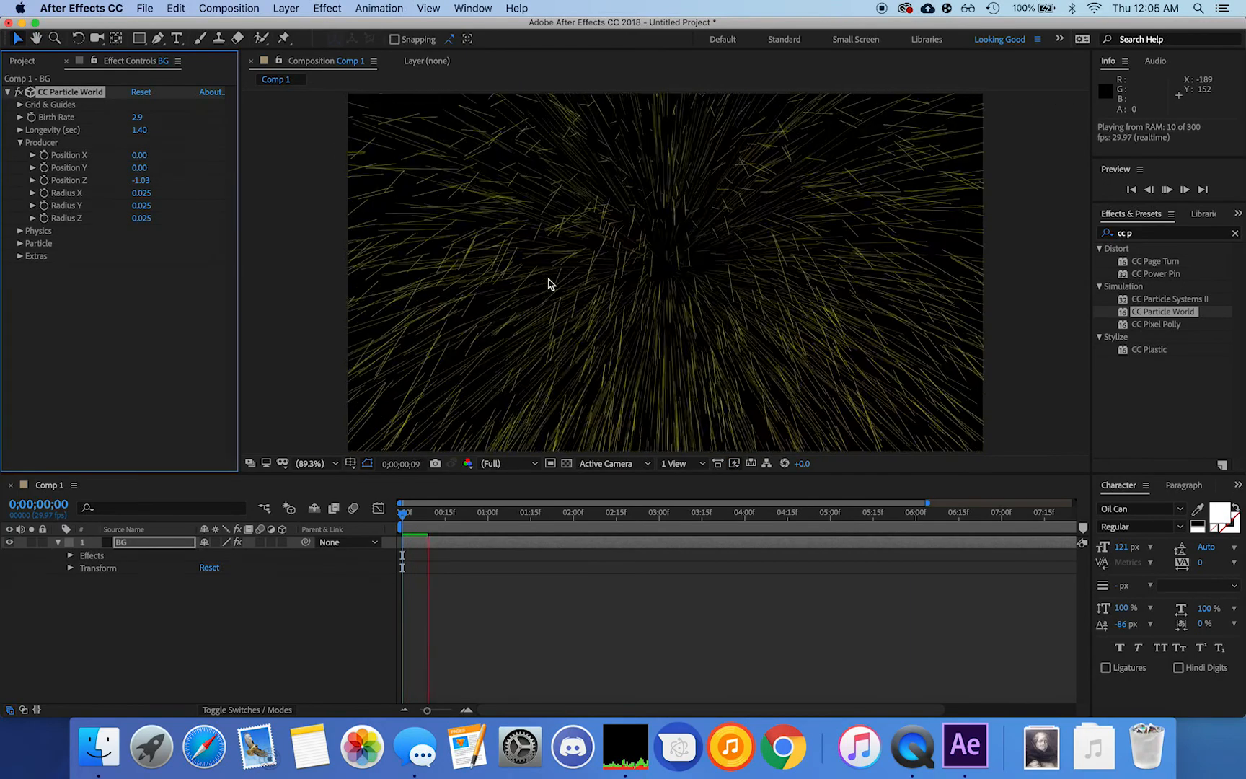
- Change the preview resolution to Half during playback, stop the preview, and return the playhead to the first frame
{"action": "left_click", "coordinate": [507, 463]}
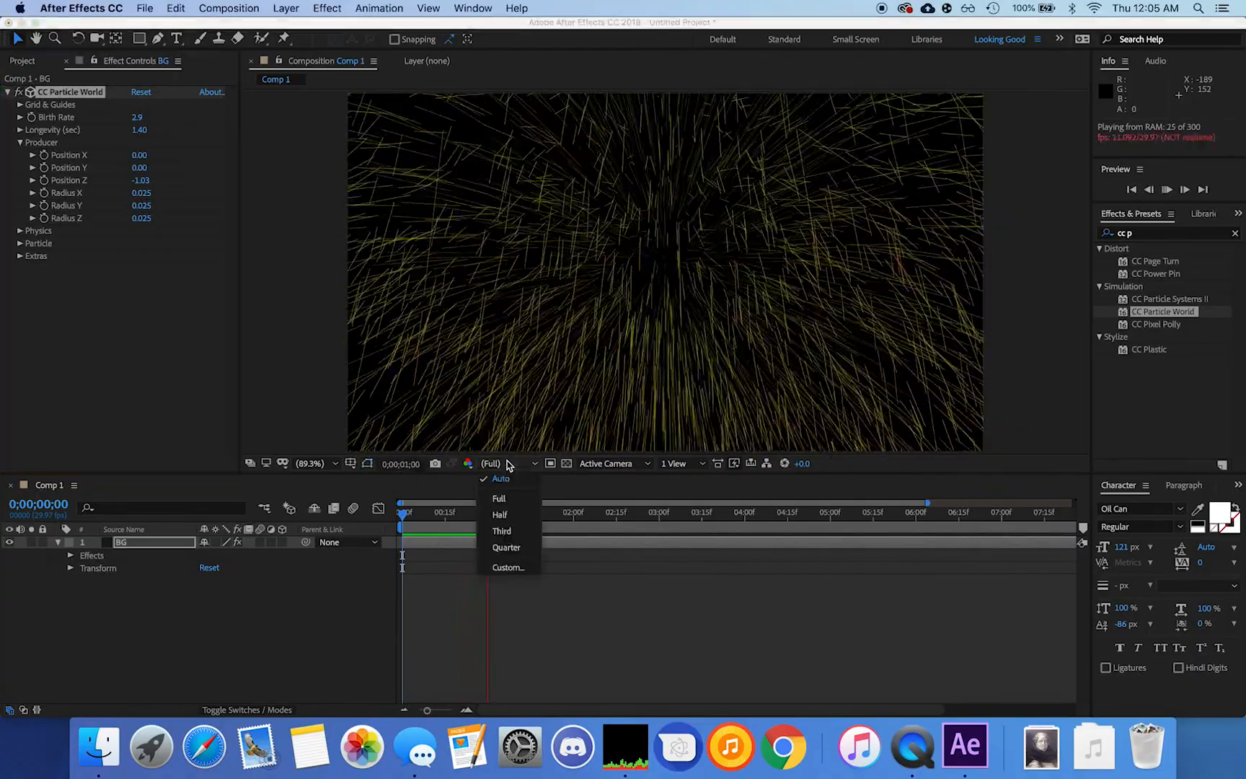
{"action": "left_click", "coordinate": [500, 515]}
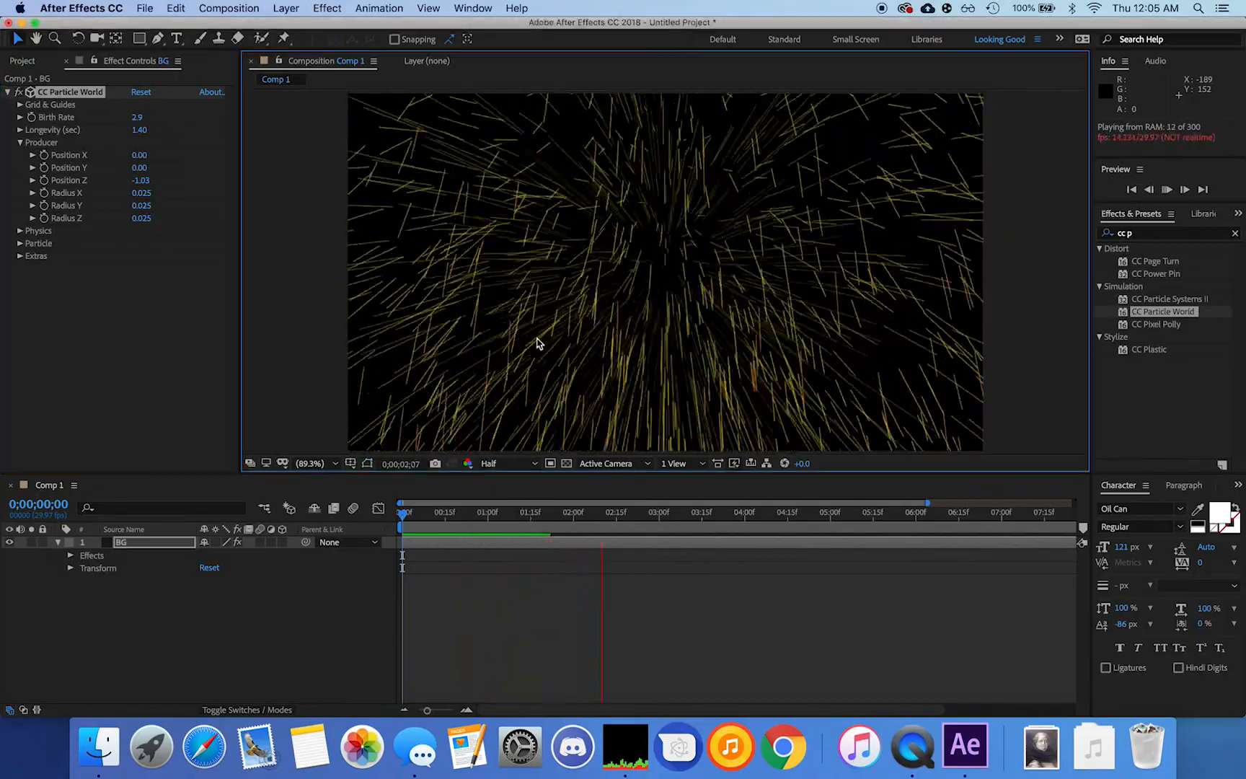
{"action": "left_click", "coordinate": [728, 395]}
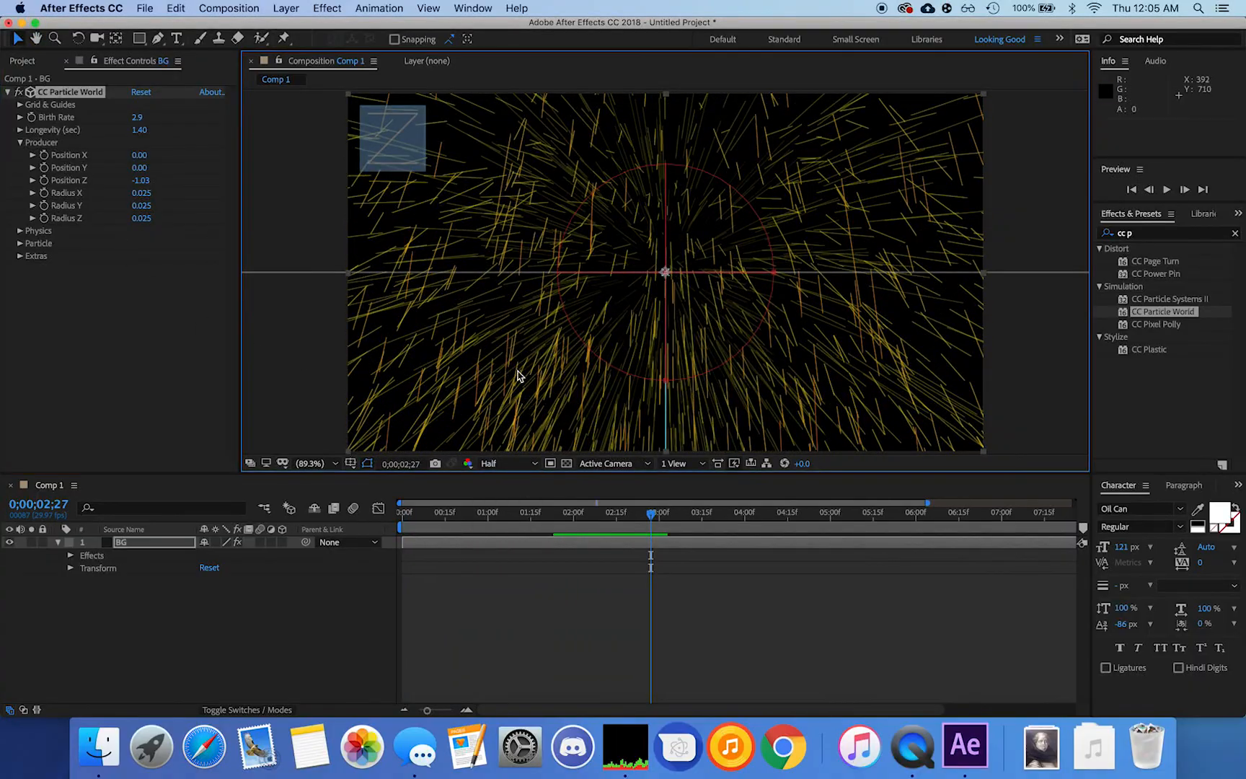
{"action": "left_click_drag", "start_coordinate": [648, 519], "coordinate": [292, 492]}
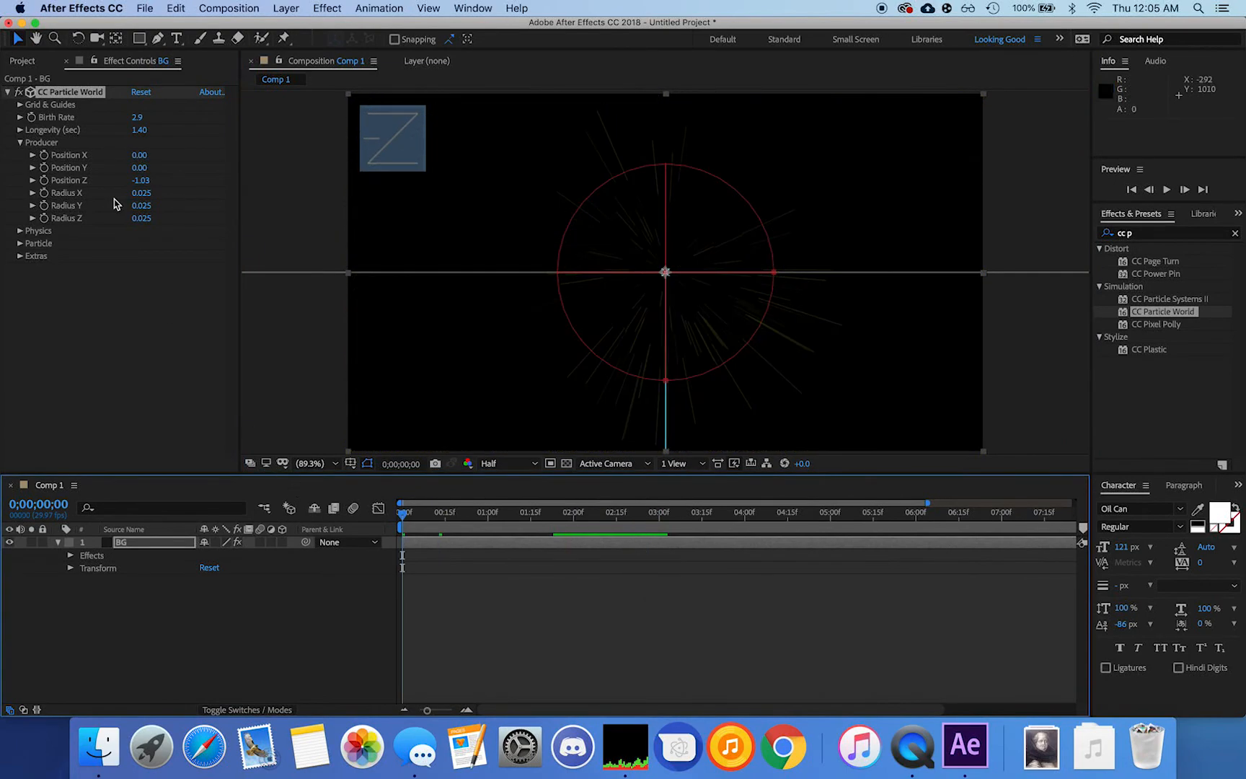
- Try the Producer's Position Z at -1.27, reveal that property in the timeline, and set it to 0
{"action": "left_click_drag", "start_coordinate": [143, 184], "coordinate": [127, 184]}
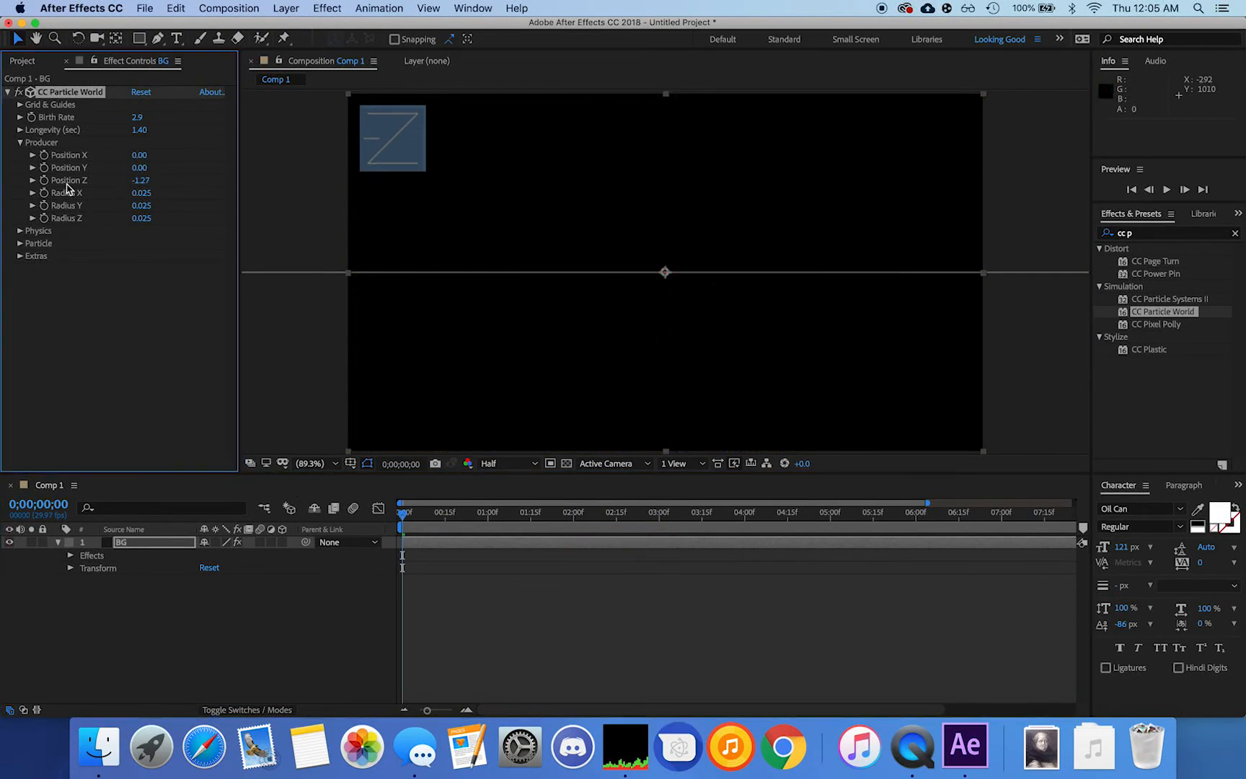
{"action": "double_click", "coordinate": [66, 183]}
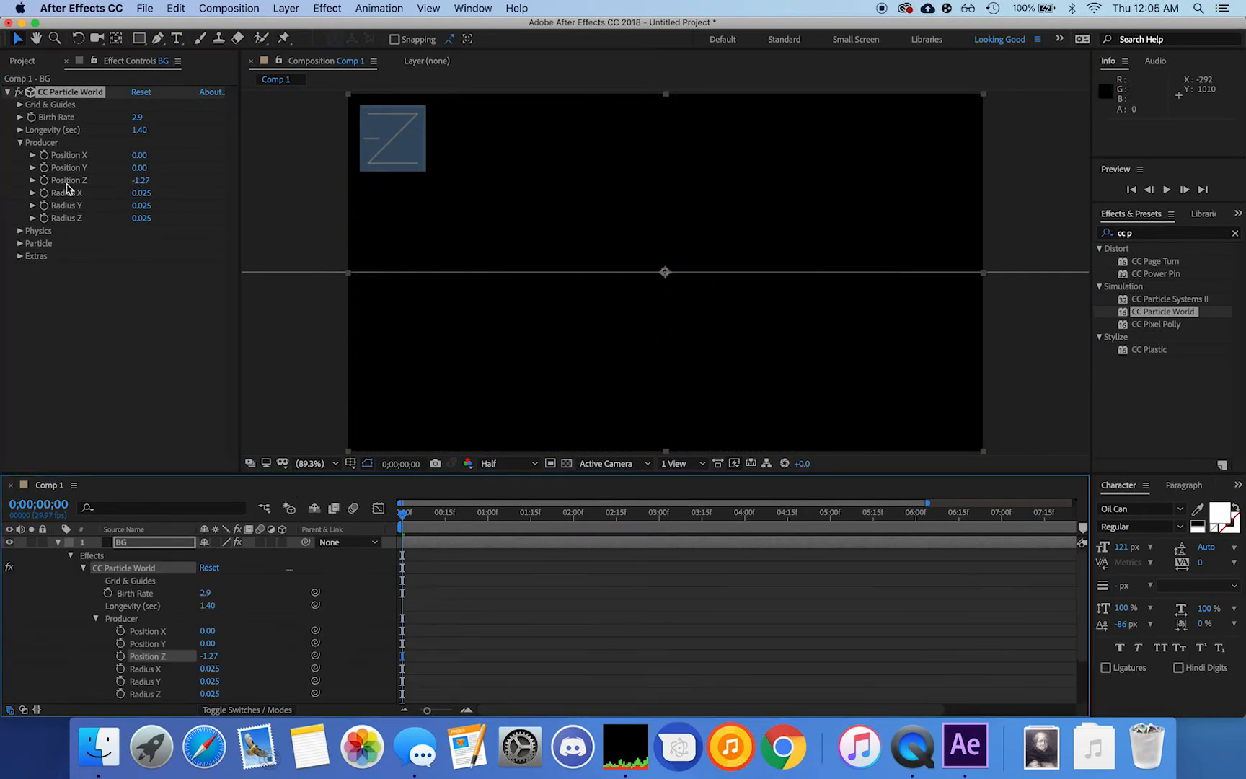
{"action": "left_click", "coordinate": [140, 181]}
{"action": "type", "text": "0"}
{"action": "key", "text": "Return"}
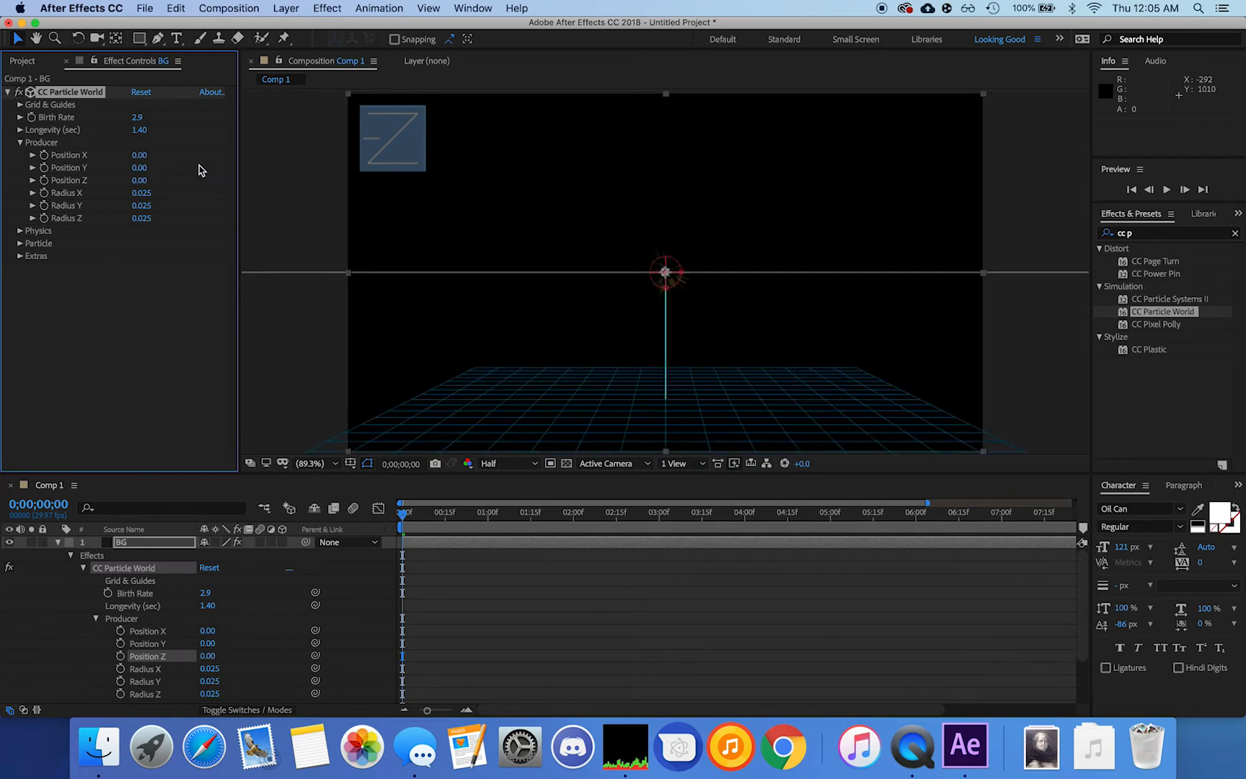
- Set the Particle Type to Star and preview the animation briefly
{"action": "left_click", "coordinate": [20, 244]}
{"action": "left_click", "coordinate": [182, 255]}
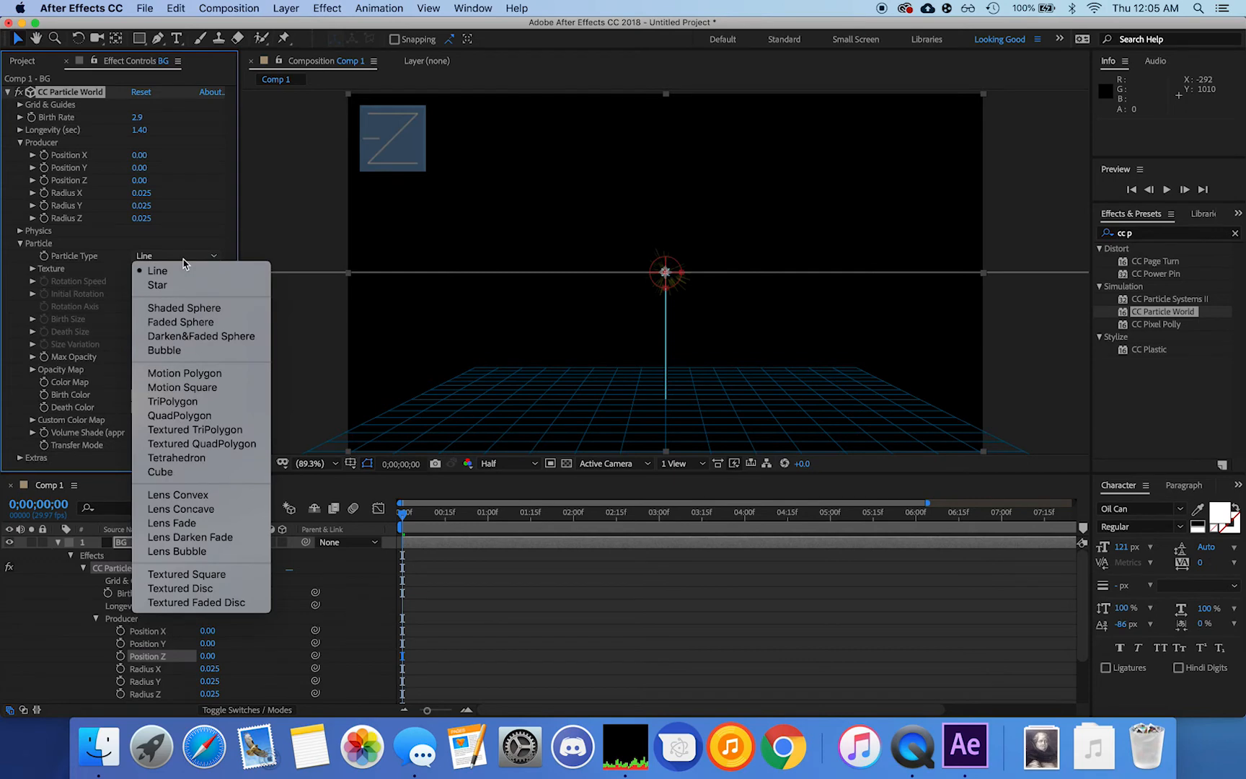
{"action": "left_click", "coordinate": [200, 286]}
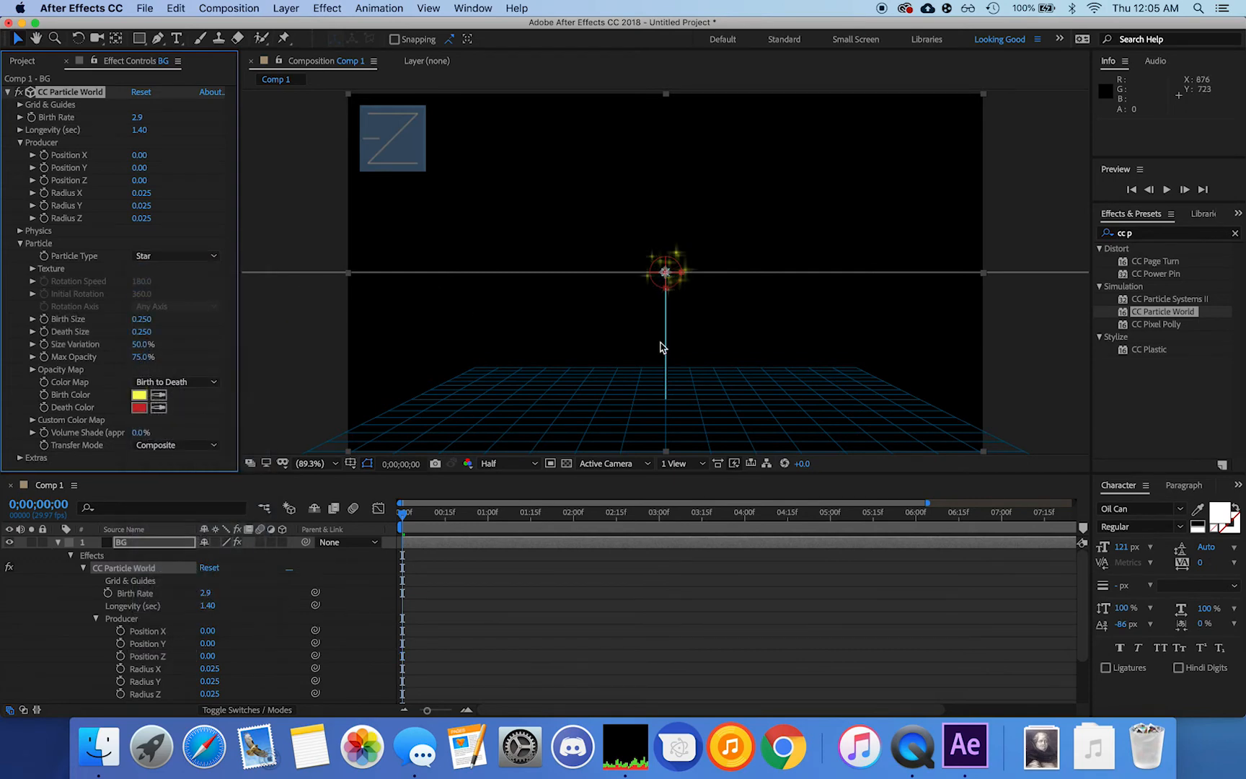
{"action": "key", "text": "space"}
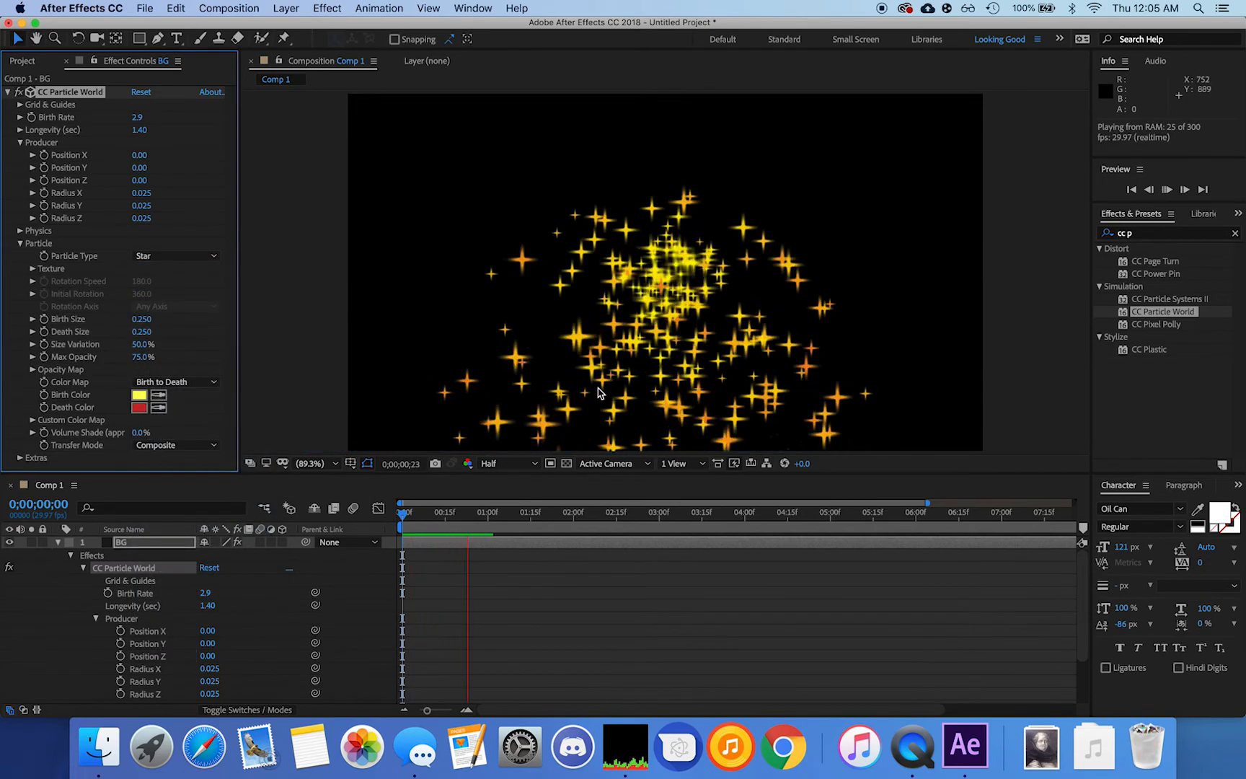
{"action": "key", "text": "space"}
- Set the Particle Type to Shaded Sphere and preview the animation again from the first frame
{"action": "left_click", "coordinate": [167, 258]}
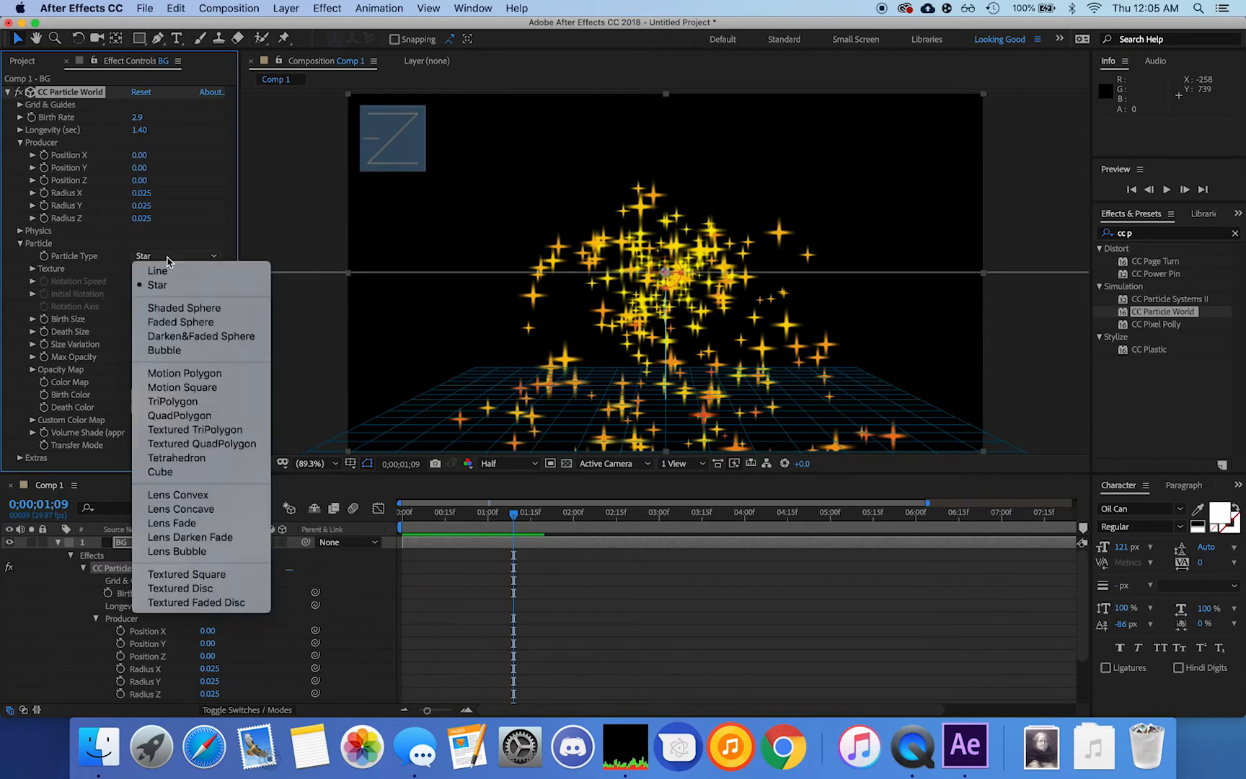
{"action": "left_click", "coordinate": [189, 308]}
{"action": "key", "text": "space"}
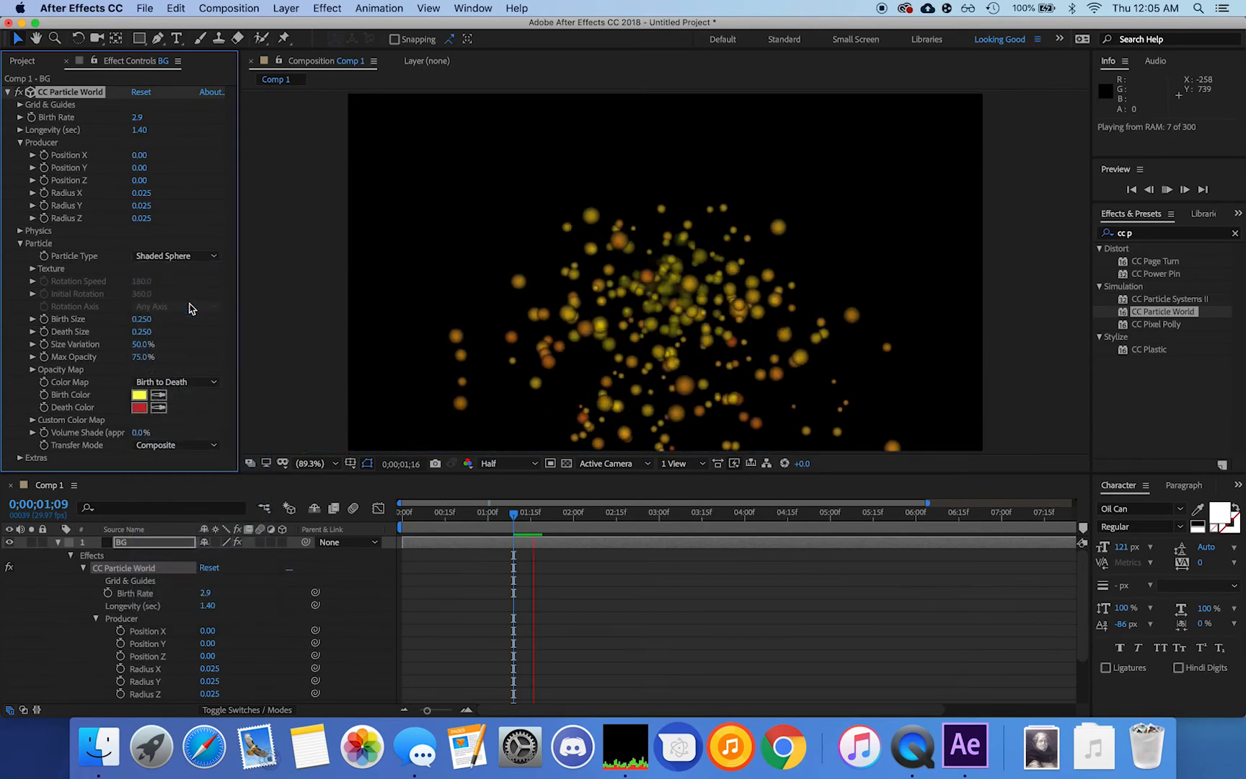
{"action": "key", "text": "space"}
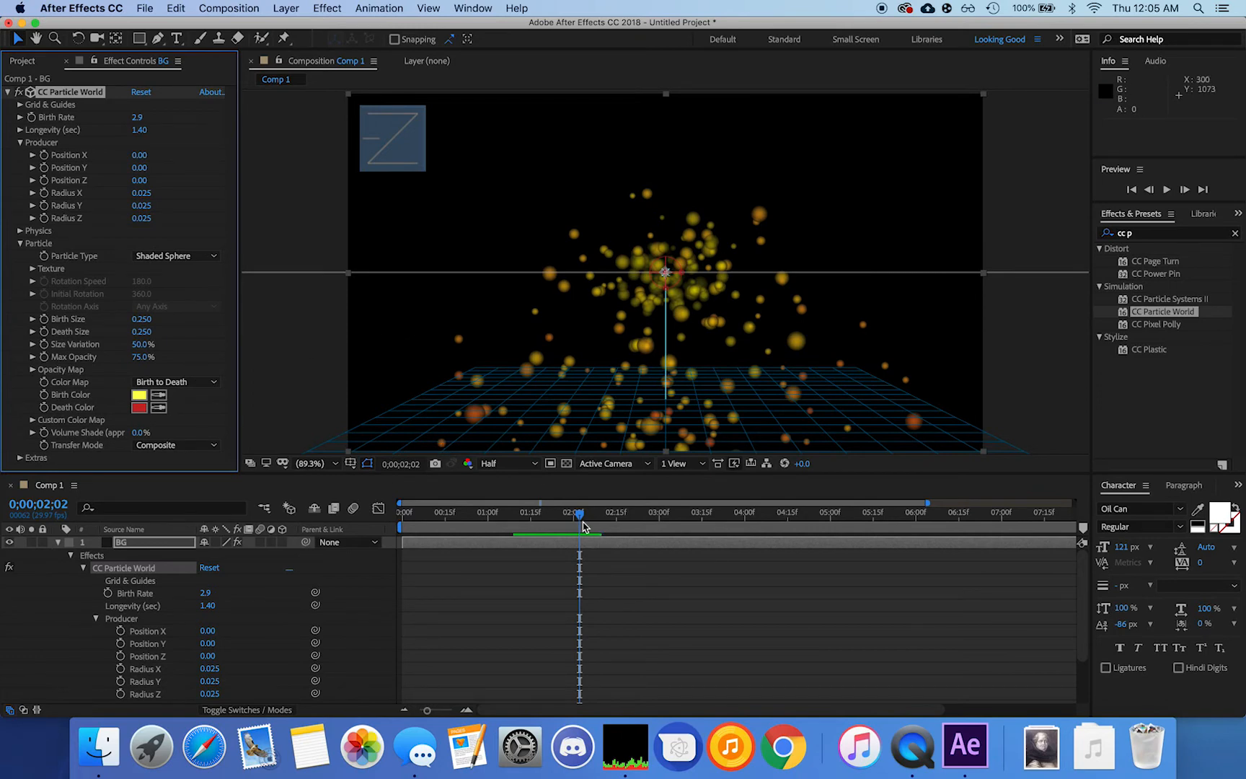
{"action": "left_click_drag", "start_coordinate": [581, 518], "coordinate": [391, 481]}
{"action": "key", "text": "space"}
{"action": "key", "text": "space"}
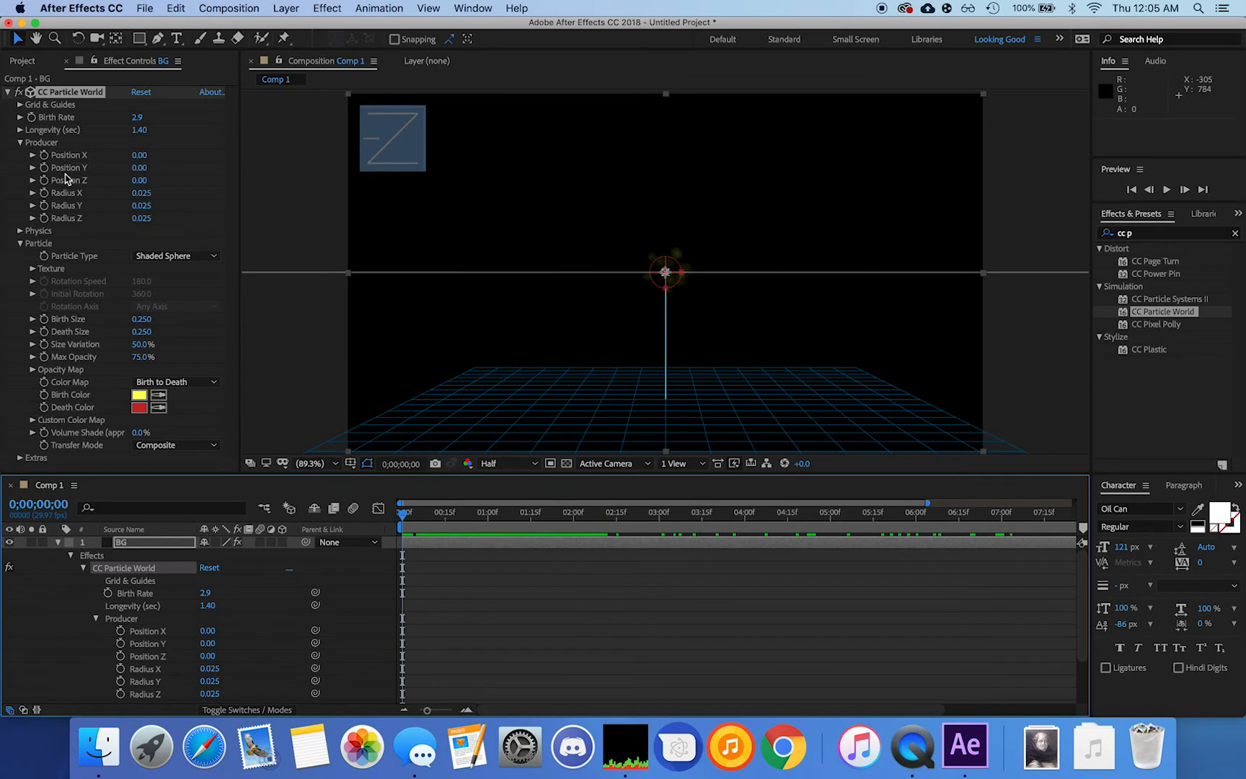
- Set the Producer's Position Z to -1.10, preview the spheres, and review the Particle Type options without changing the type
{"action": "left_click_drag", "start_coordinate": [137, 181], "coordinate": [62, 191]}
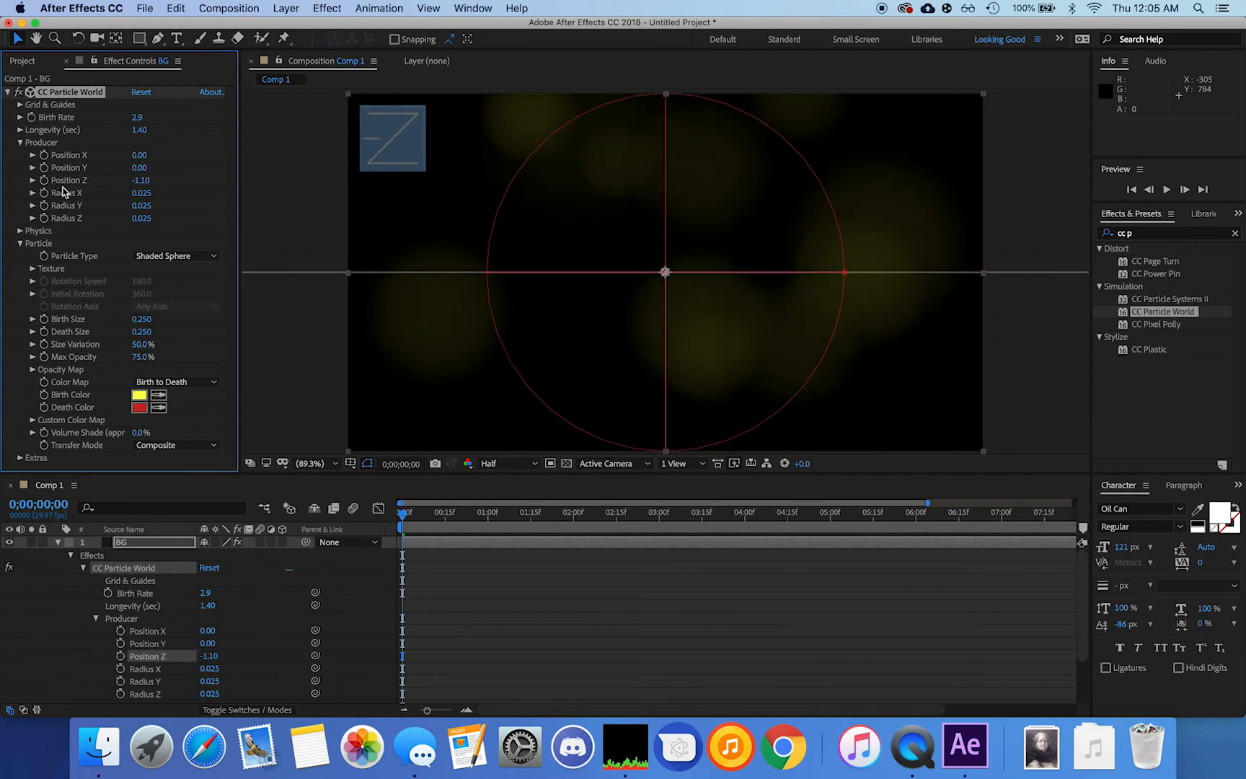
{"action": "key", "text": "space"}
{"action": "key", "text": "space"}
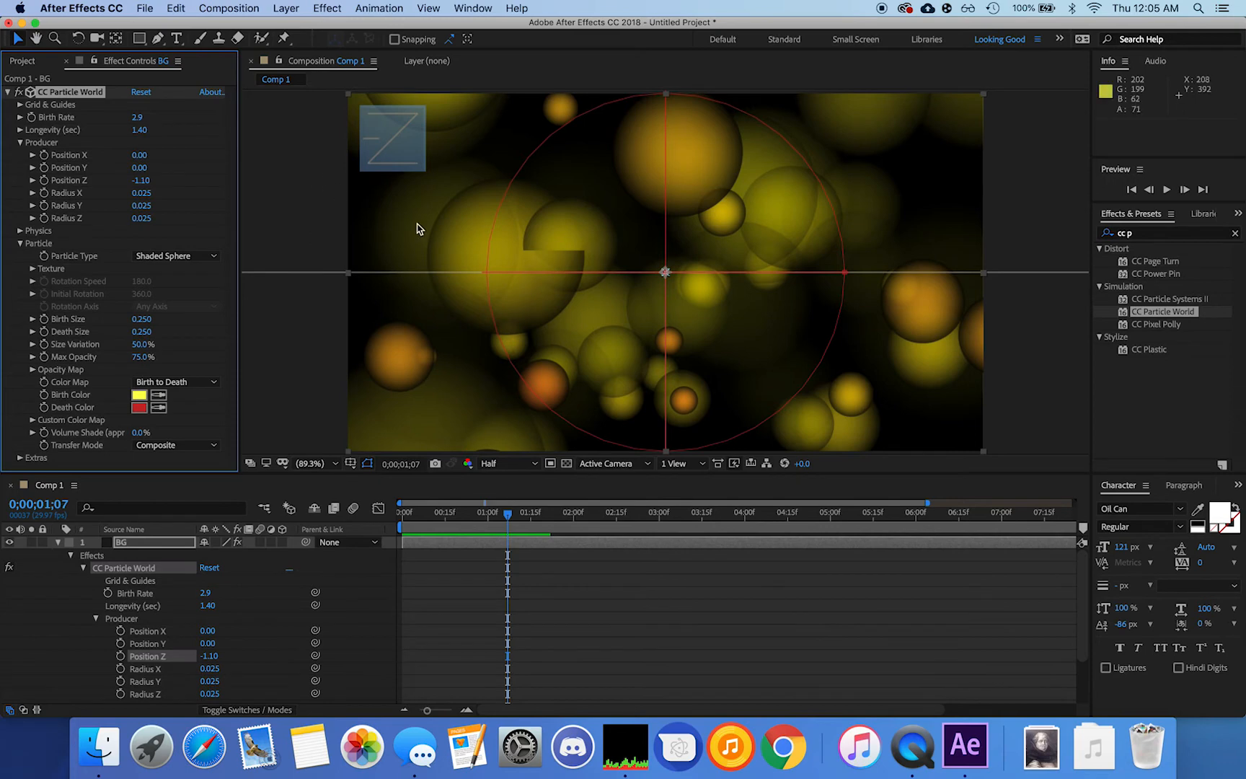
{"action": "left_click", "coordinate": [180, 256]}
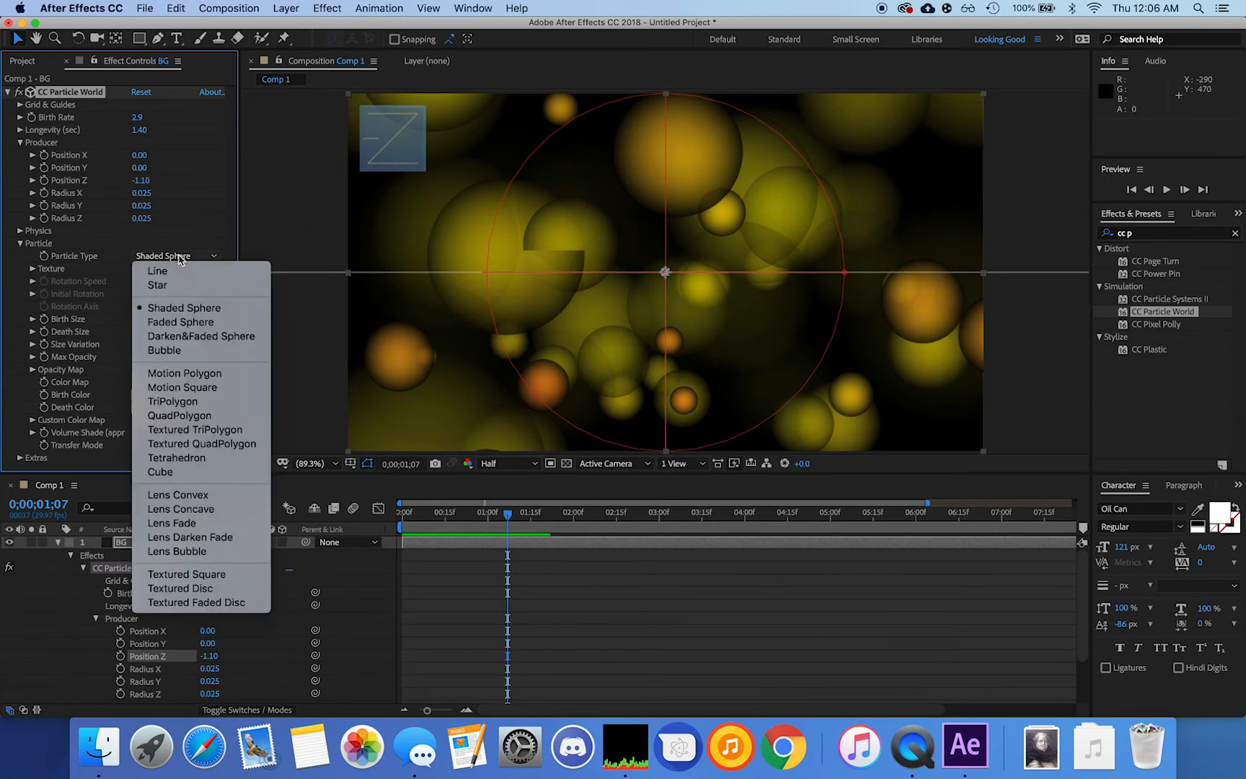
{"action": "left_click", "coordinate": [180, 259]}
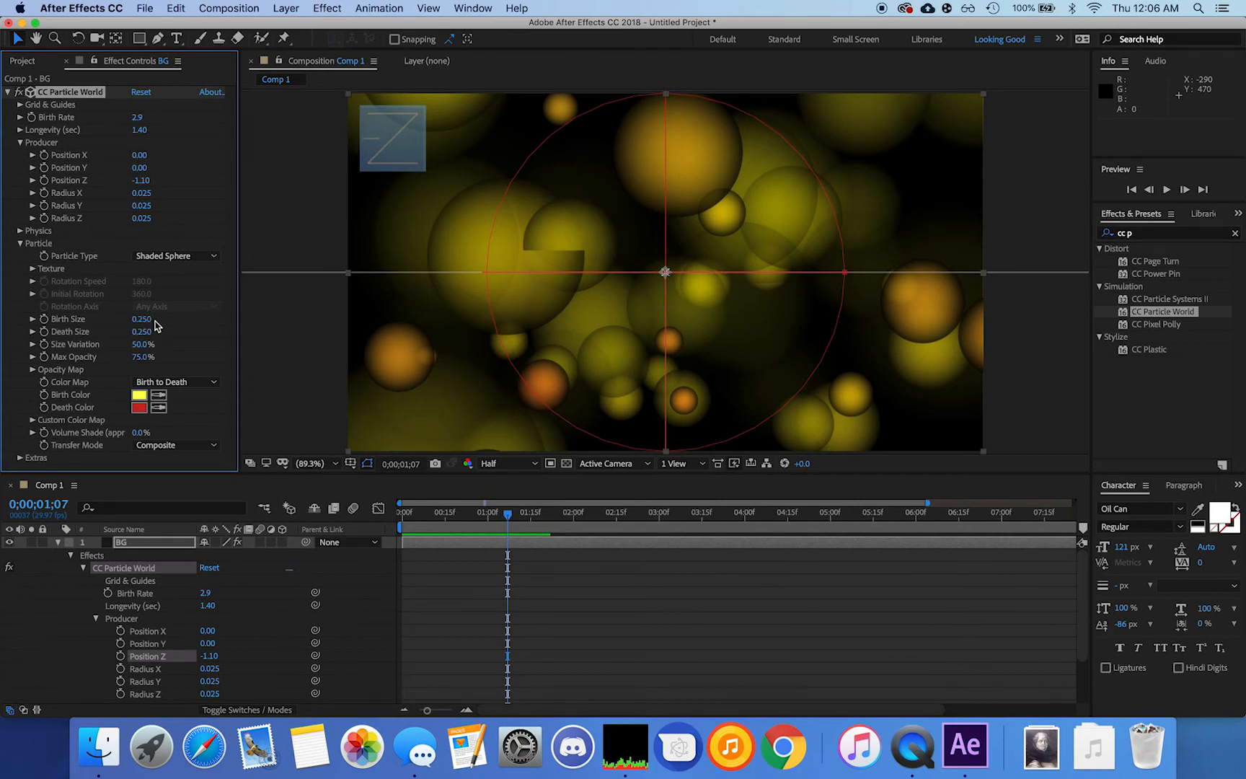
- Set the particles' Birth Size to 0.050 and enable keyframing for it at the first frame
{"action": "left_click_drag", "start_coordinate": [145, 320], "coordinate": [132, 321]}
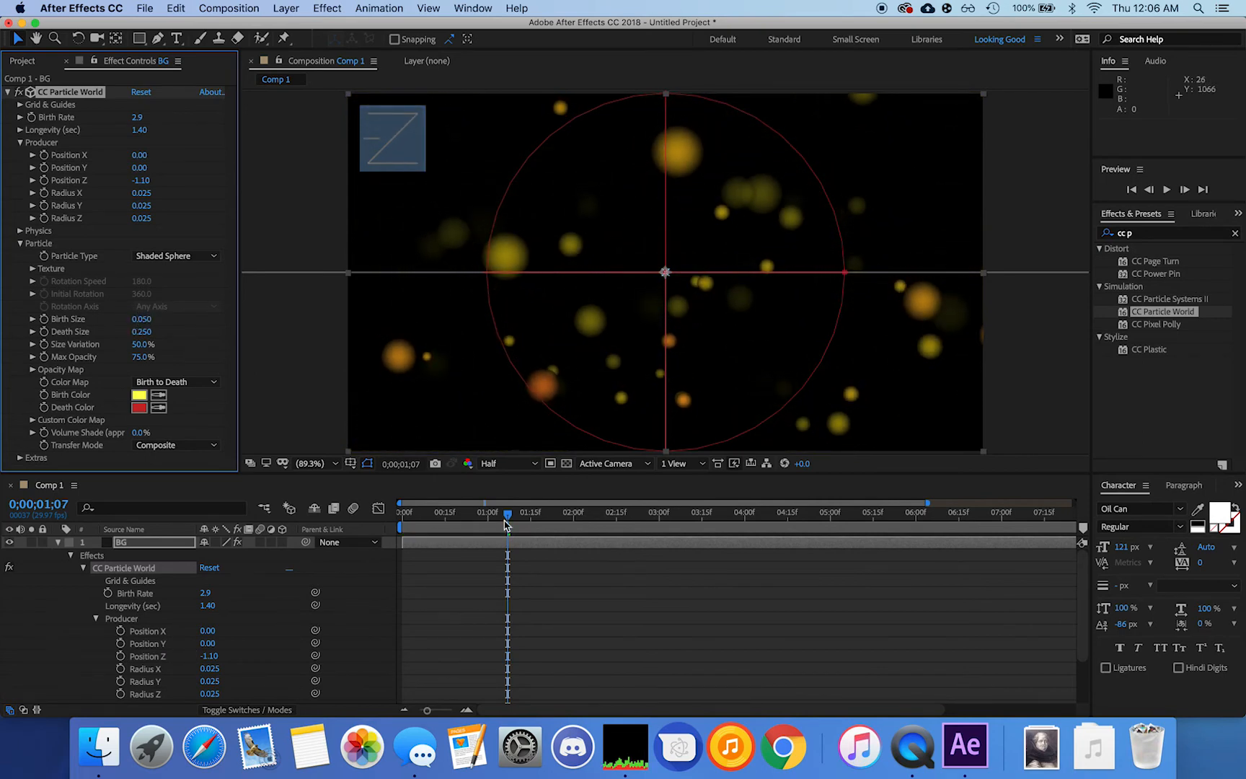
{"action": "left_click_drag", "start_coordinate": [507, 514], "coordinate": [395, 515]}
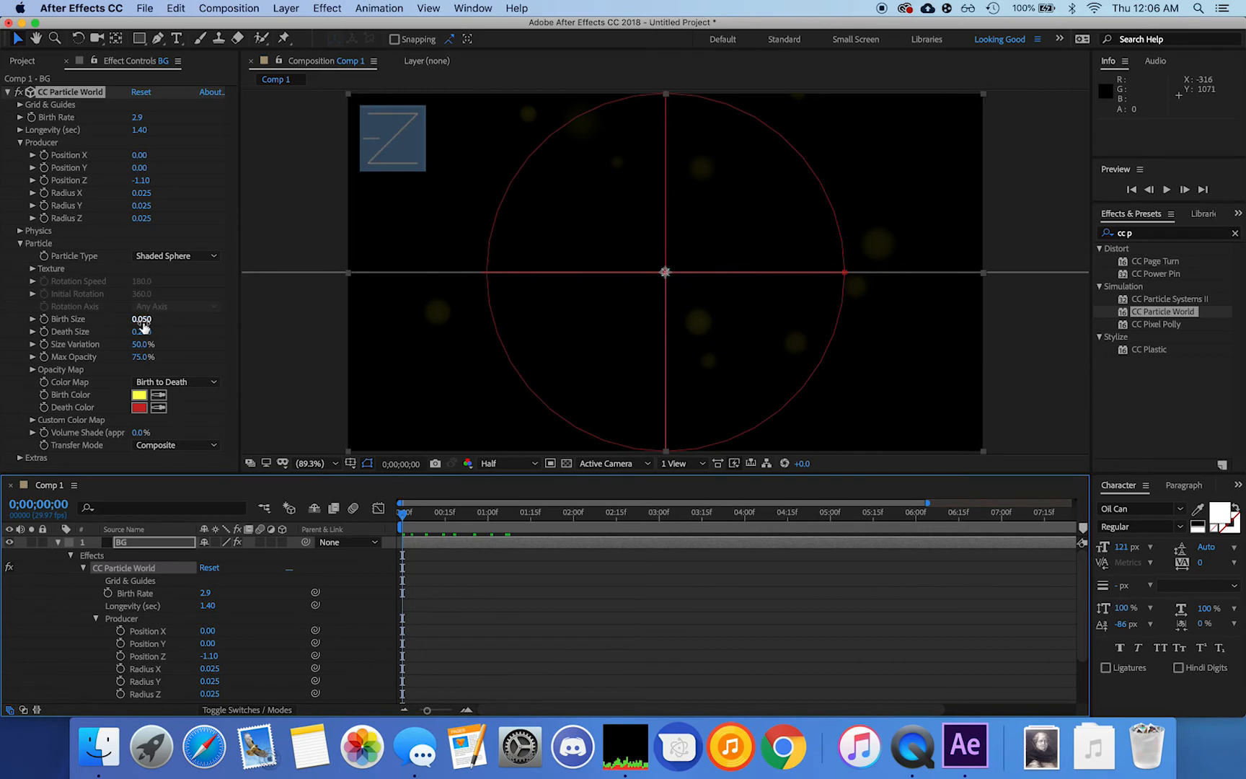
{"action": "left_click", "coordinate": [44, 319]}
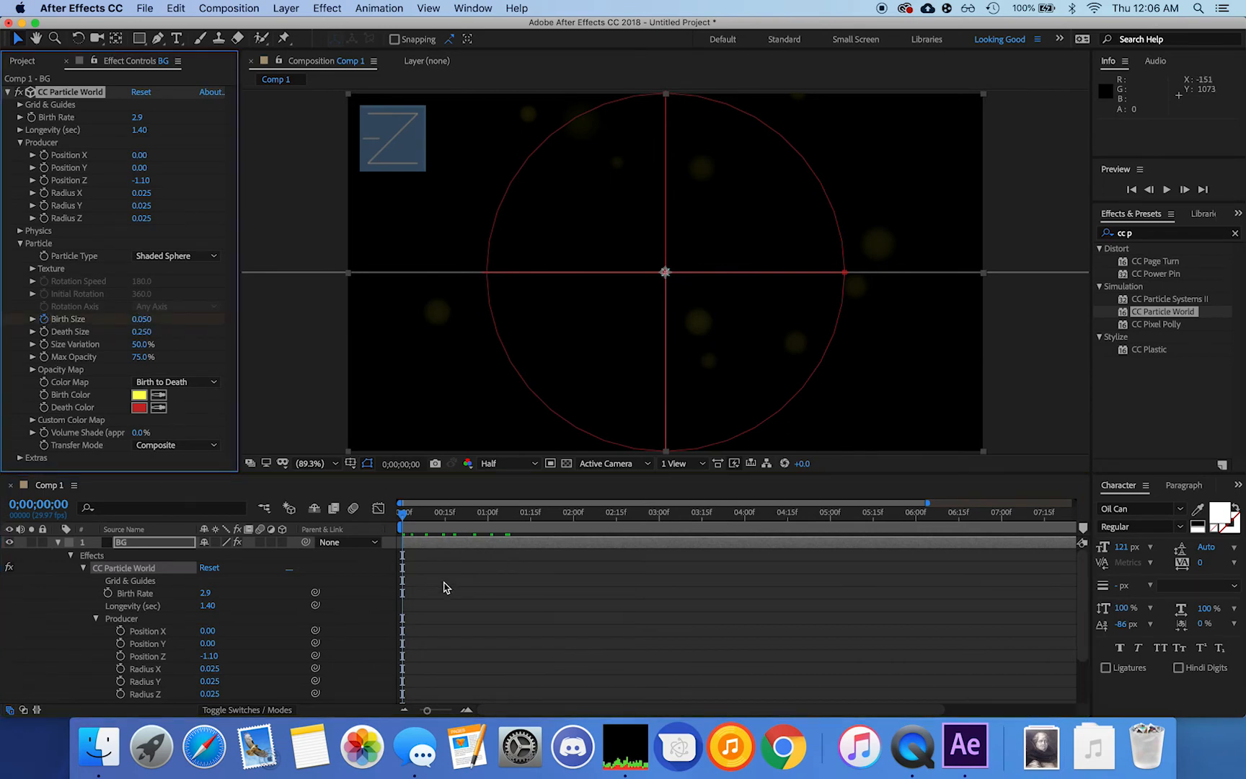
- Examine the BG layer's CC Particle World properties in the timeline and the composition's grid and guide options
{"action": "left_click", "coordinate": [77, 559]}
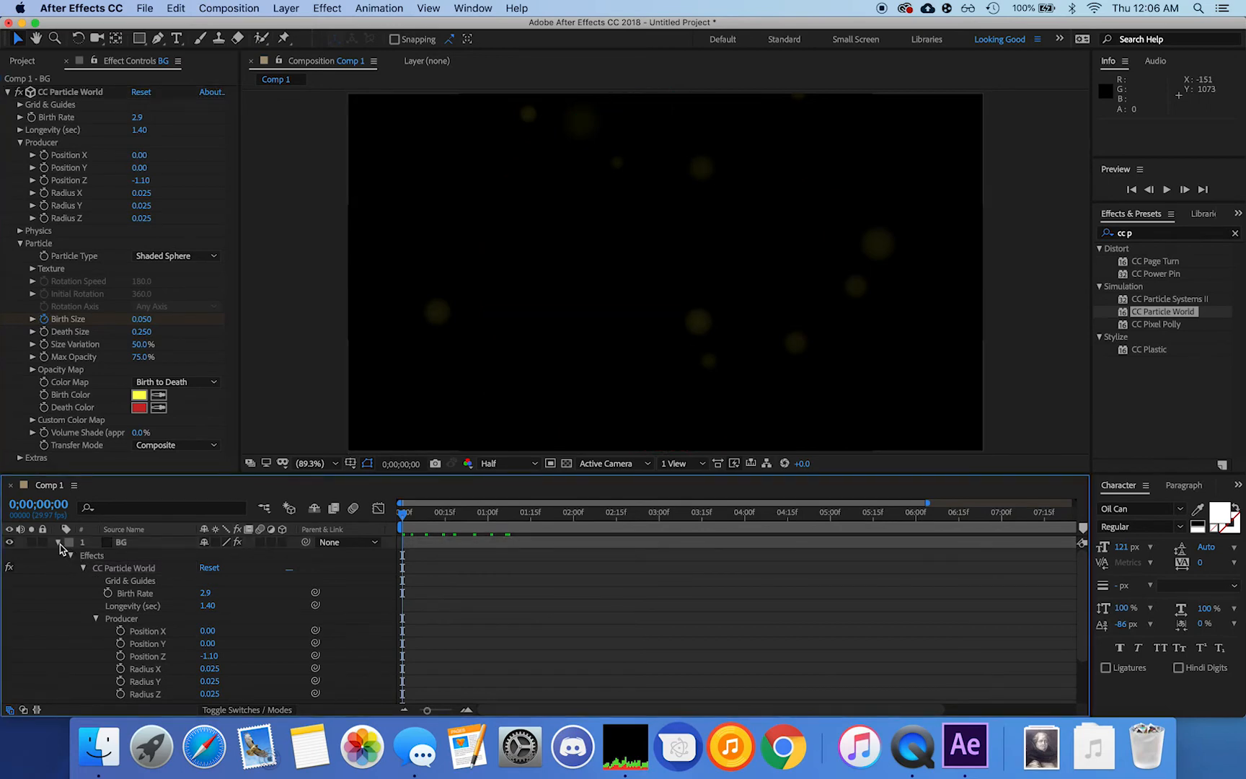
{"action": "left_click", "coordinate": [58, 543]}
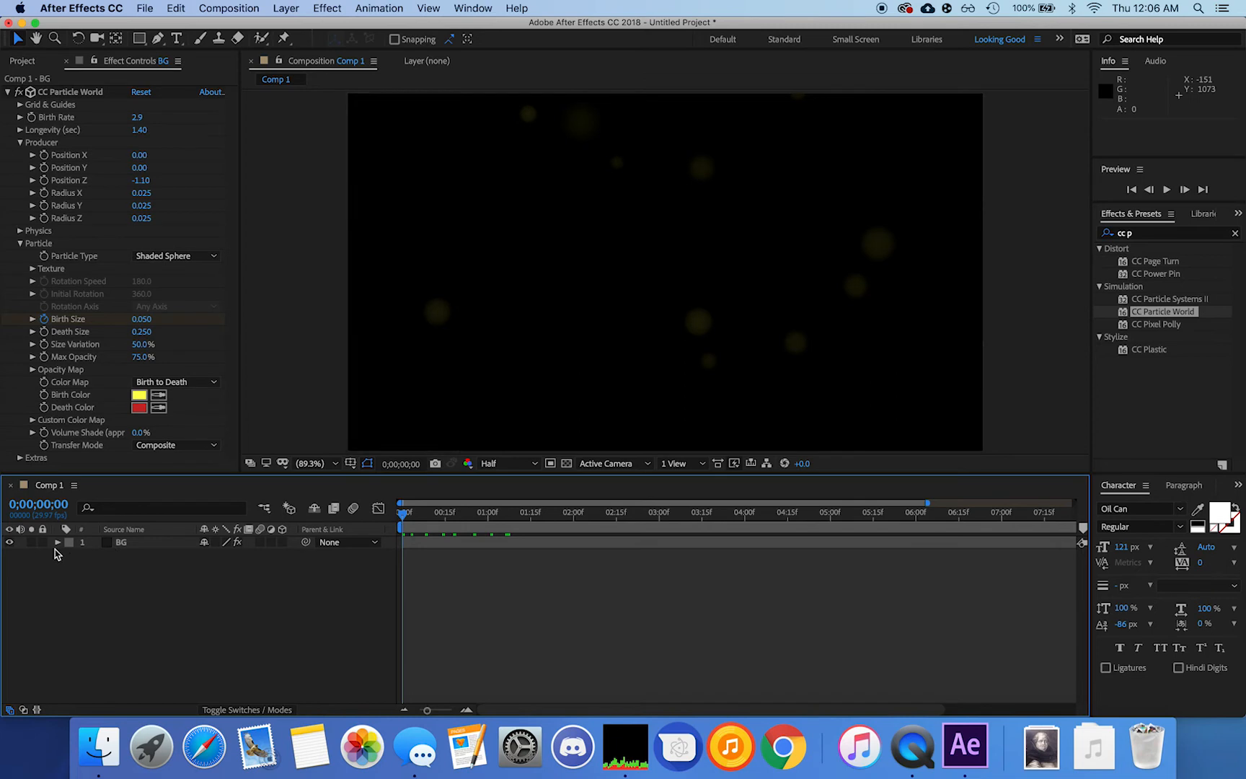
{"action": "left_click", "coordinate": [58, 543]}
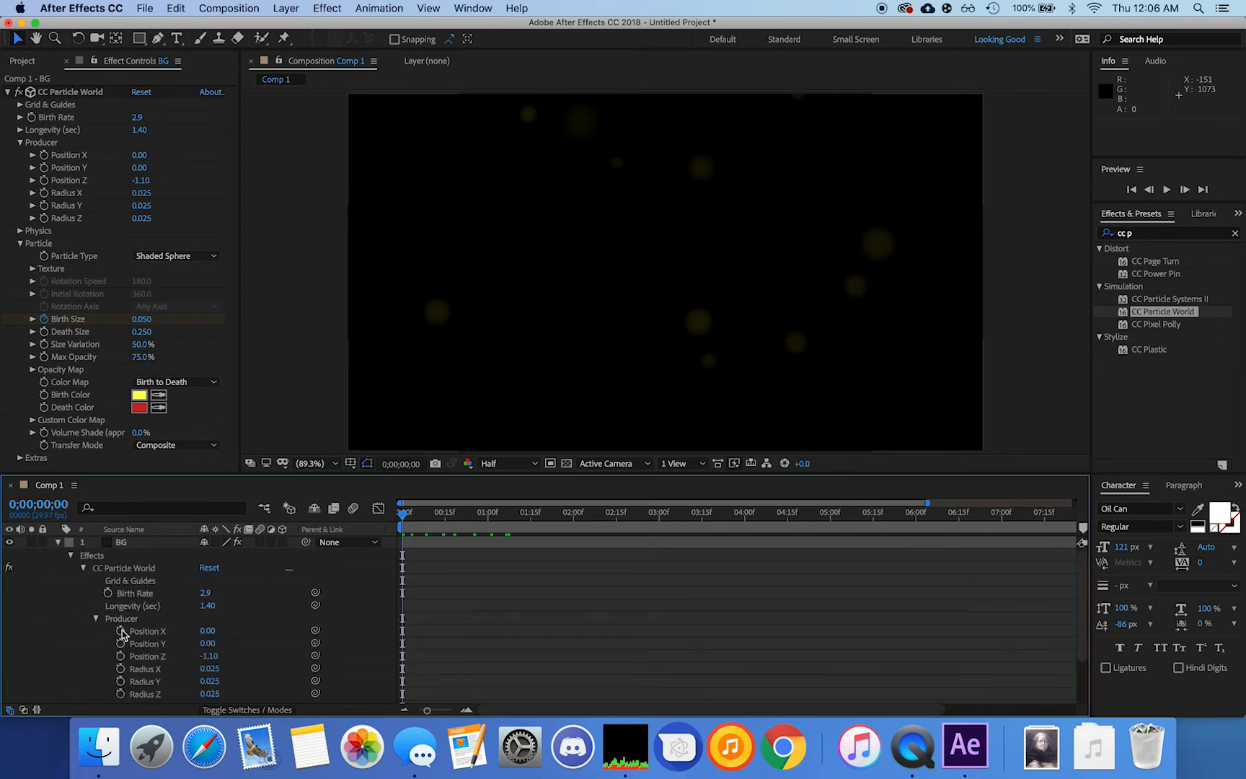
{"action": "scroll", "coordinate": [121, 633], "scroll_direction": "down", "scroll_amount": 3}
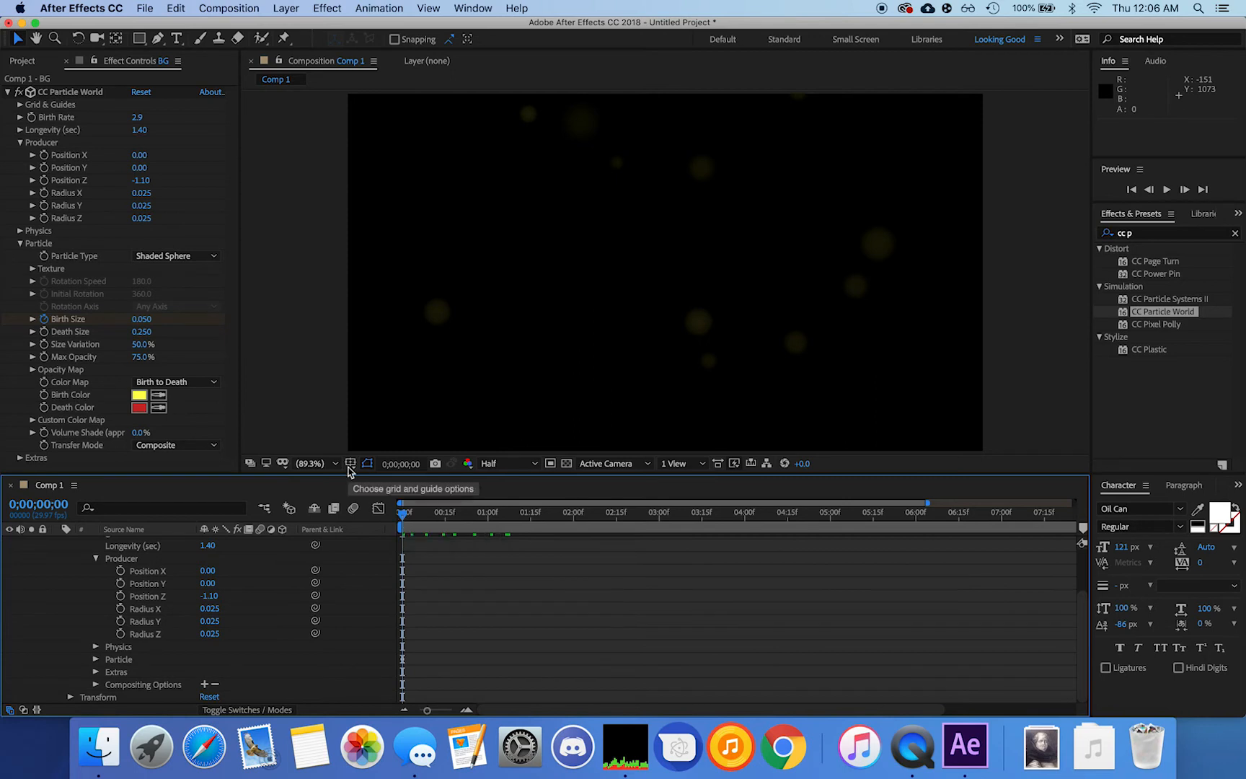
{"action": "left_click", "coordinate": [350, 464]}
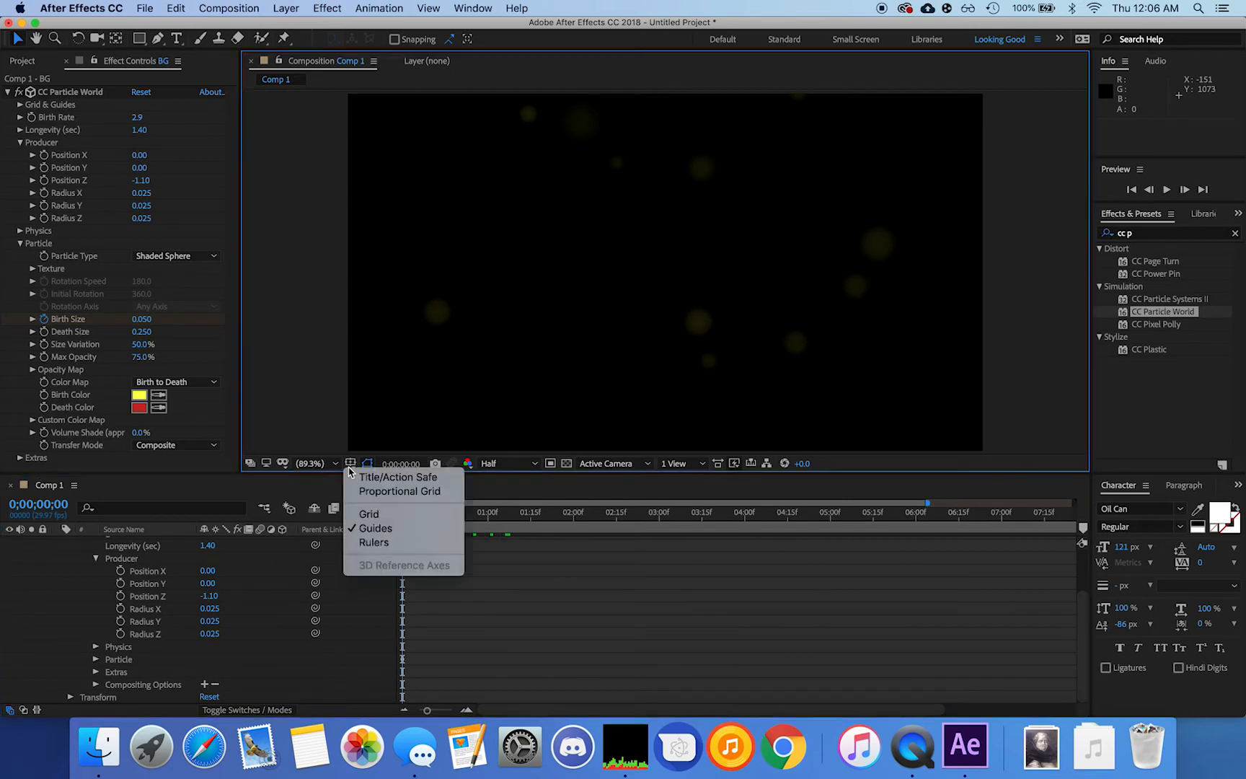
{"action": "left_click", "coordinate": [351, 471]}
- Set the Birth Size to 0.380 at the first frame and preview the particle animation
{"action": "mouse_move", "coordinate": [402, 517]}
{"action": "left_mouse_down"}
{"action": "mouse_move", "coordinate": [495, 518]}
{"action": "mouse_move", "coordinate": [402, 518]}
{"action": "left_mouse_up"}
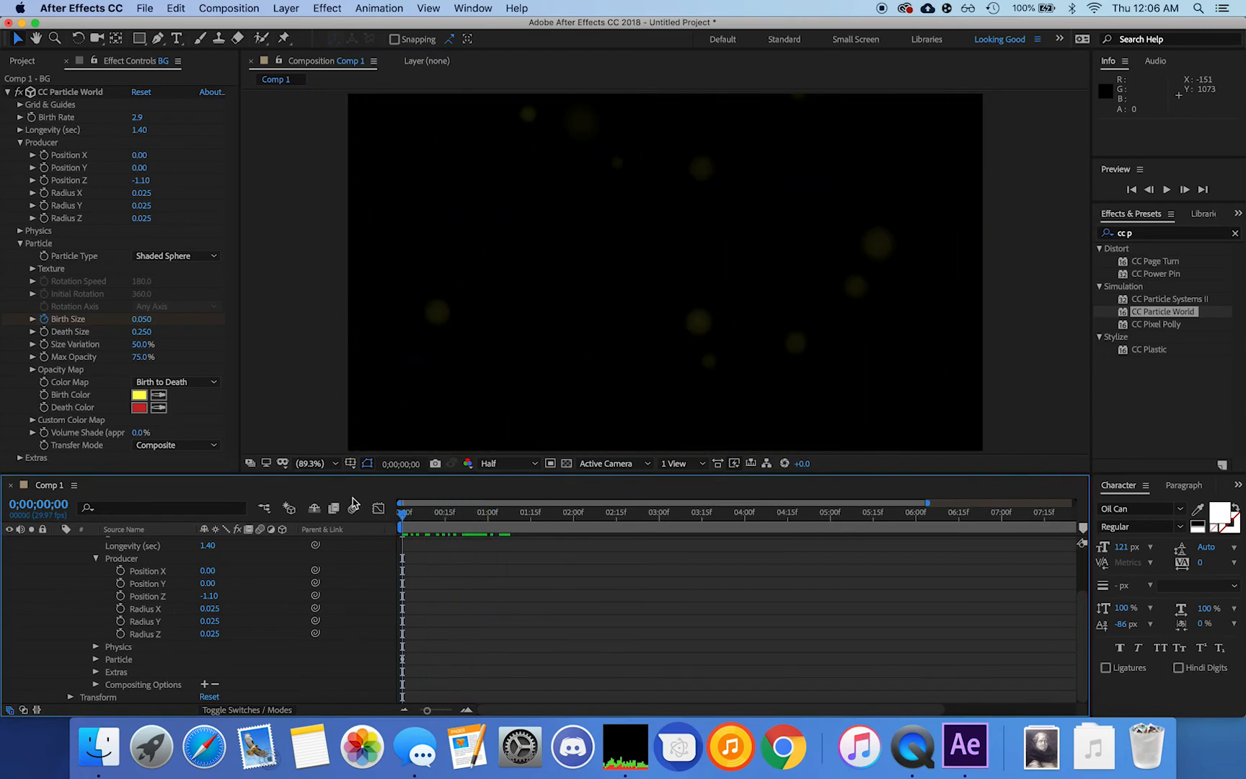
{"action": "left_click_drag", "start_coordinate": [142, 319], "coordinate": [172, 321]}
{"action": "key", "text": "space"}
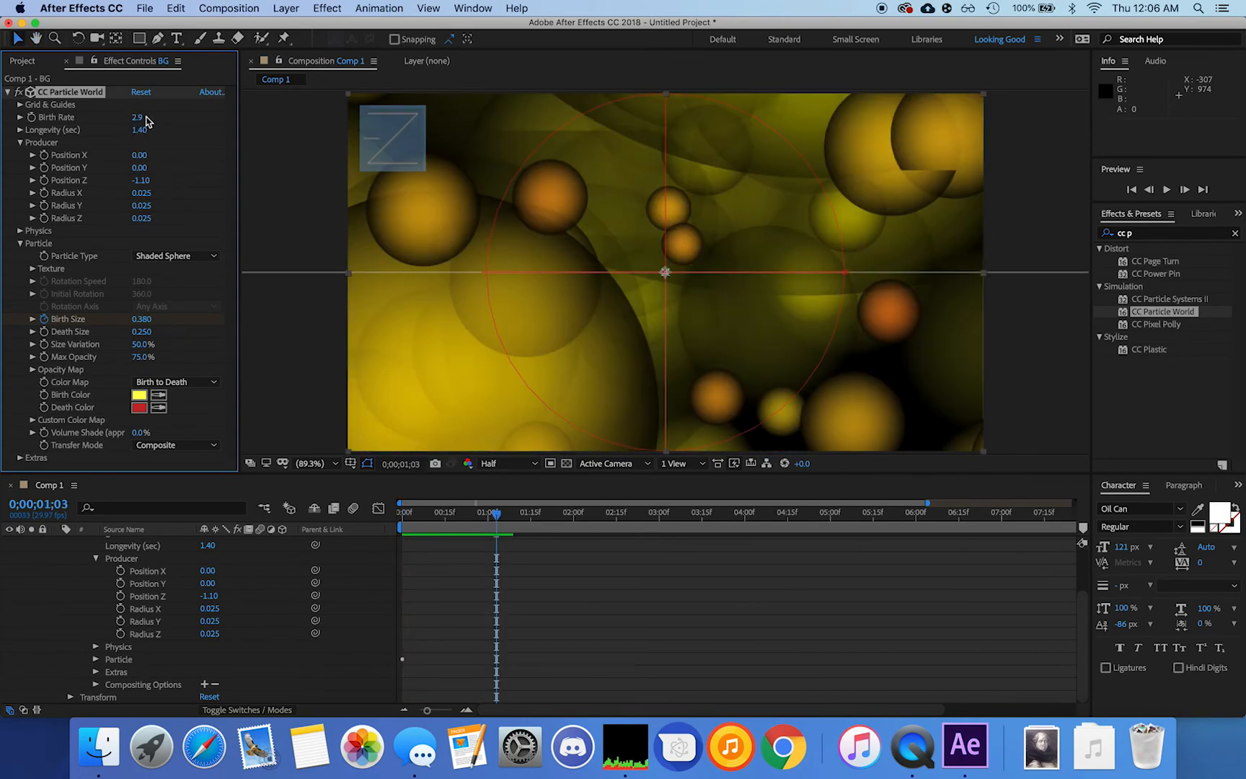
- Lower the particles' Birth Rate to 0.38 and preview the sparser animation
{"action": "left_click_drag", "start_coordinate": [137, 118], "coordinate": [119, 118]}
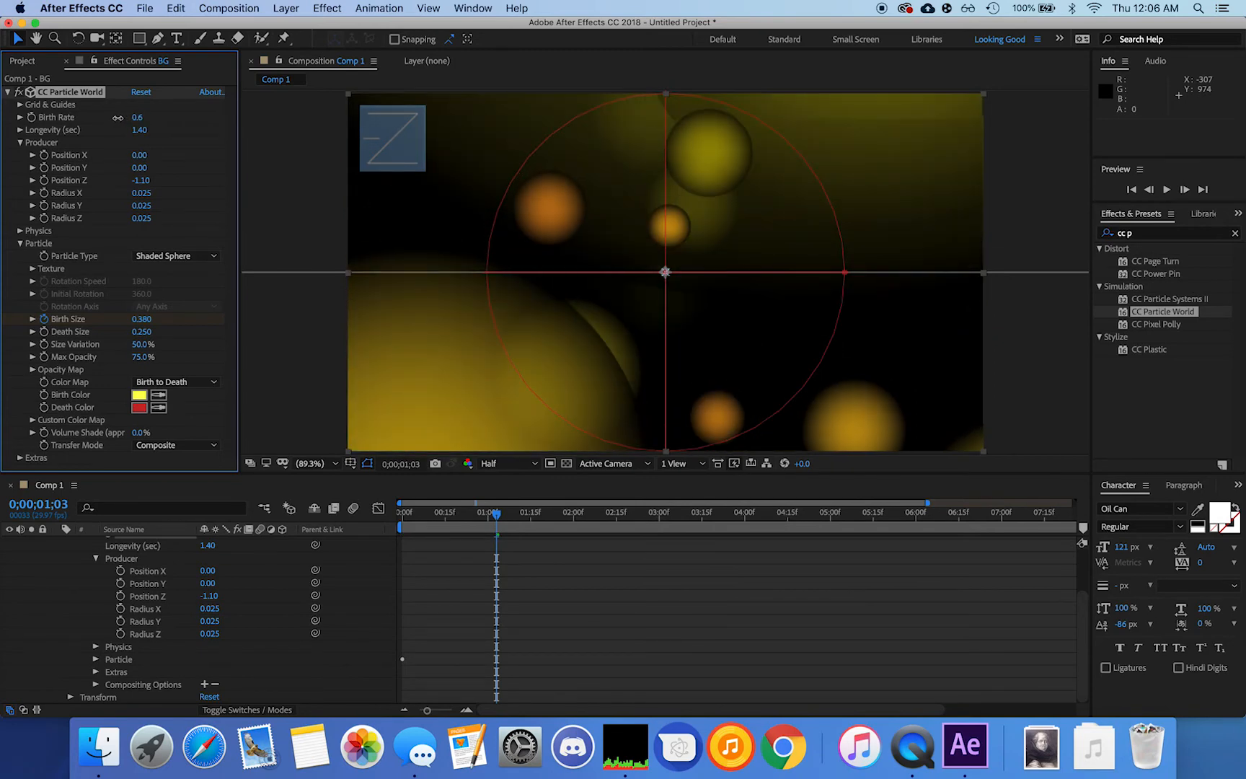
{"action": "left_click_drag", "start_coordinate": [118, 118], "coordinate": [92, 119]}
{"action": "key", "text": "space"}
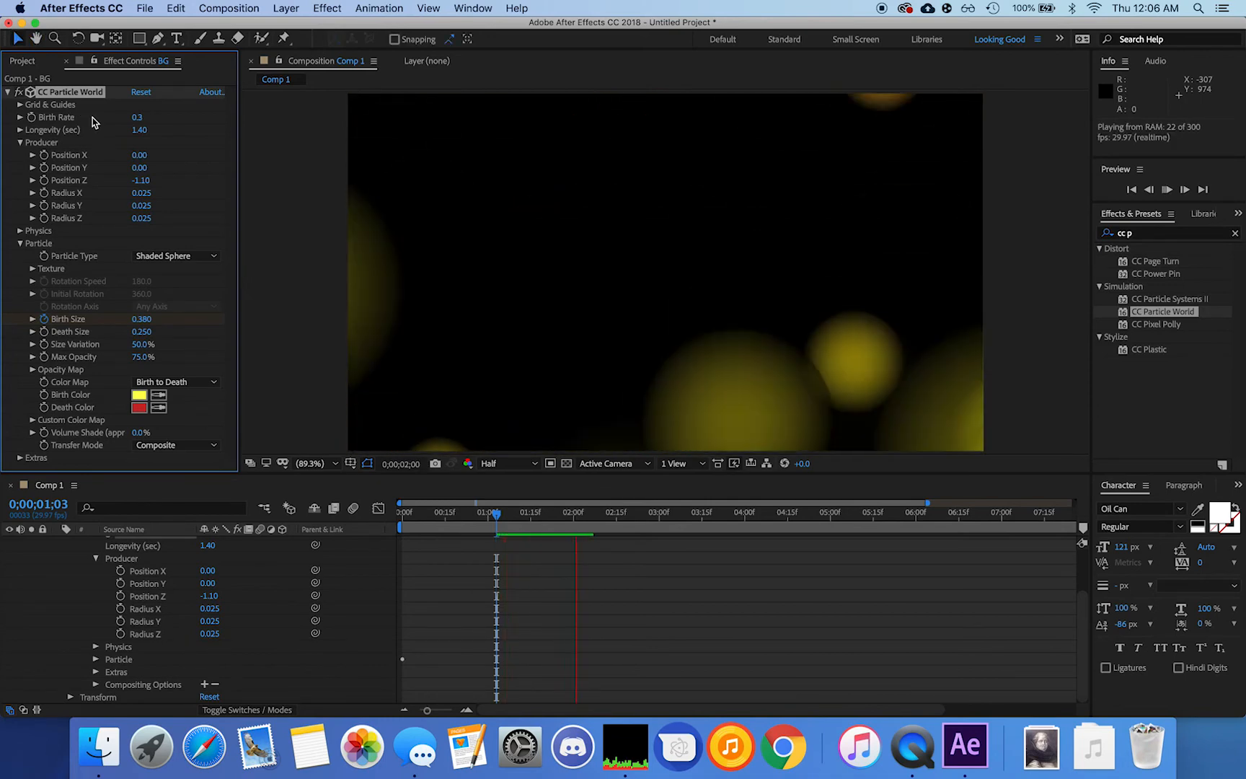
{"action": "key", "text": "space"}
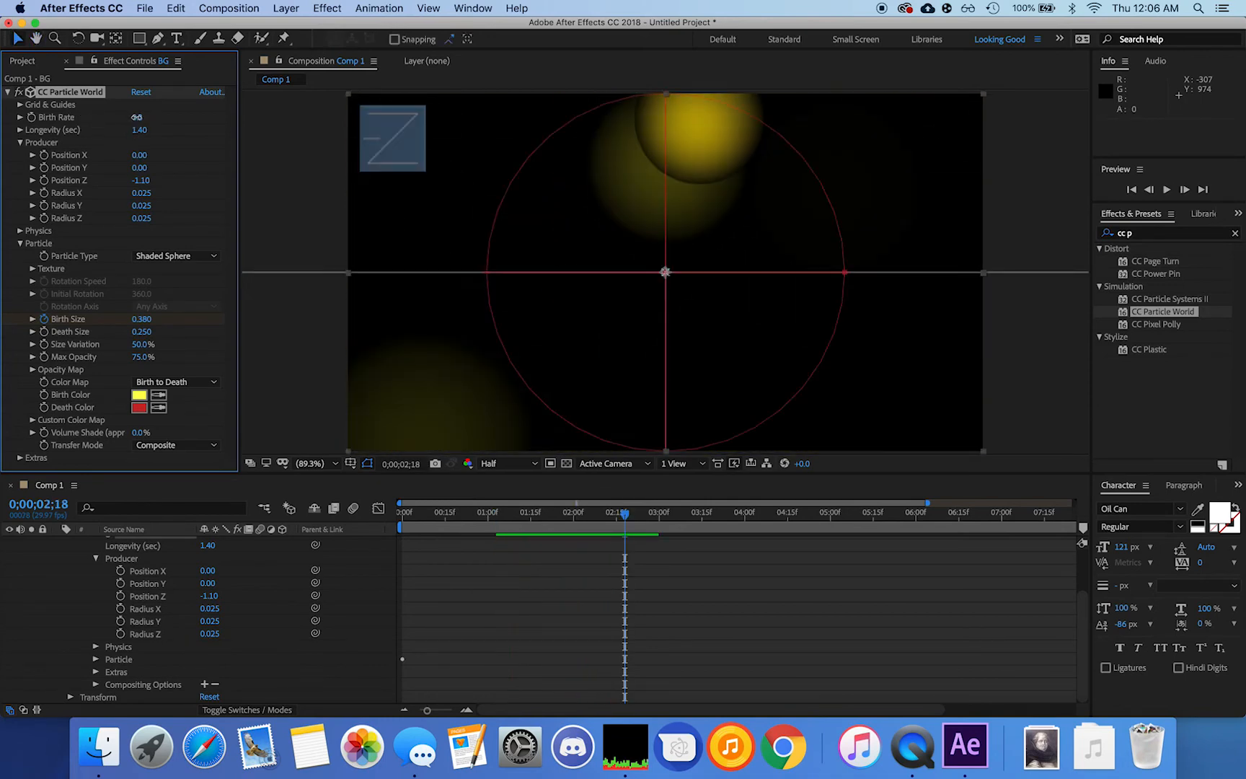
{"action": "mouse_move", "coordinate": [137, 116]}
{"action": "left_mouse_down"}
{"action": "mouse_move", "coordinate": [155, 118]}
{"action": "mouse_move", "coordinate": [122, 122]}
{"action": "left_mouse_up"}
{"action": "key", "text": "space"}
{"action": "key", "text": "space"}
- Set the Birth Rate to 0.45 and preview the particles
{"action": "left_click", "coordinate": [138, 119]}
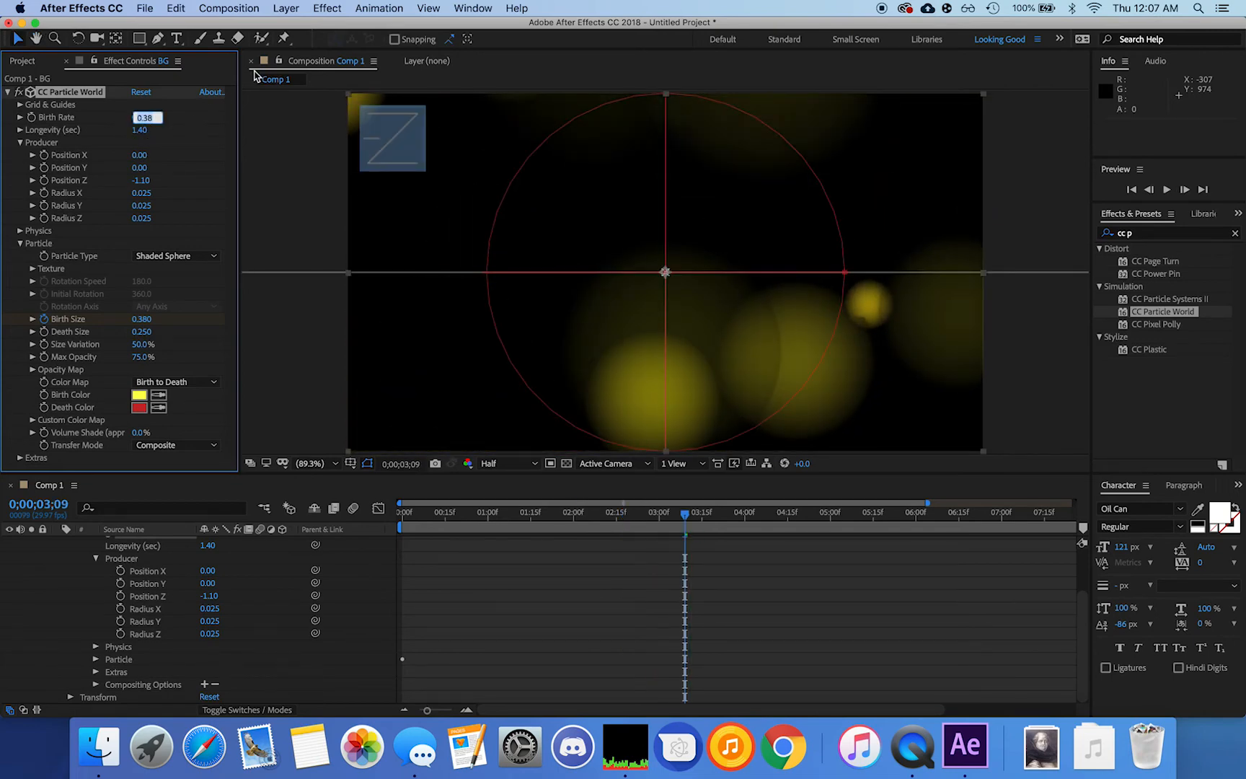
{"action": "type", "text": "45"}
{"action": "key", "text": "Return"}
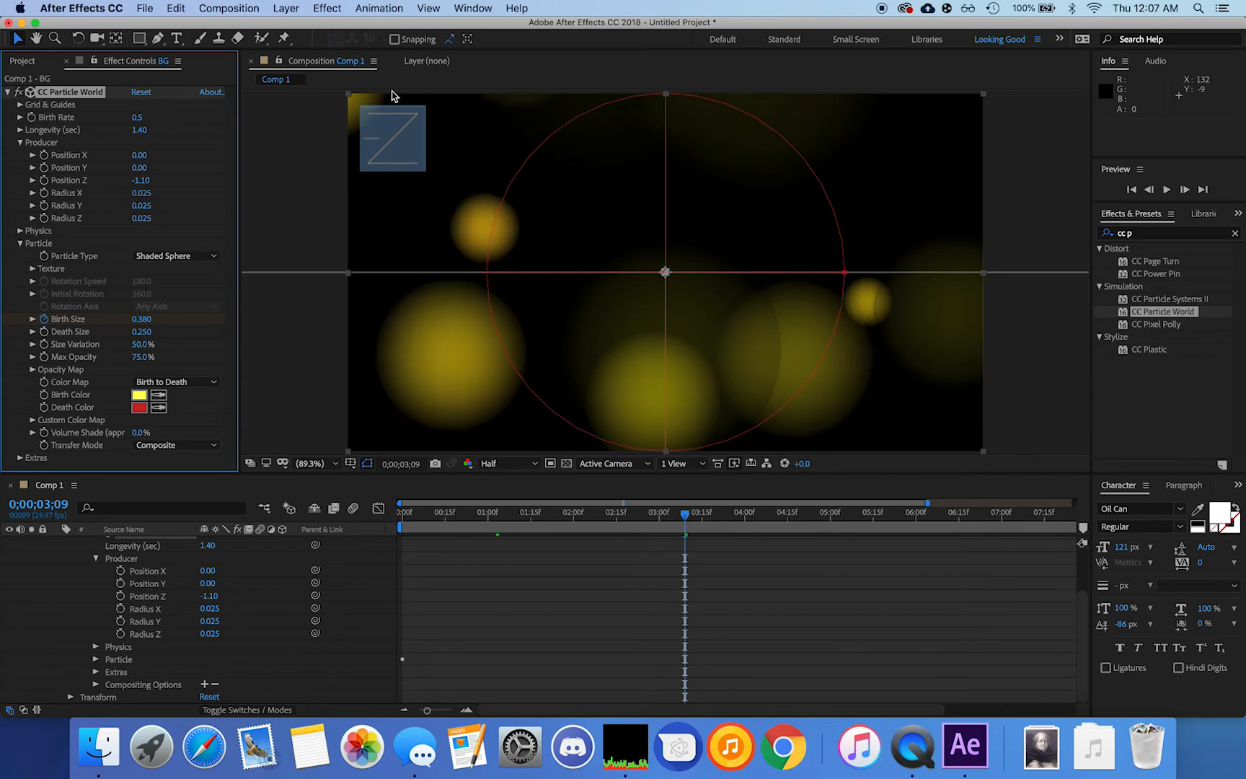
{"action": "key", "text": "space"}
{"action": "key", "text": "space"}
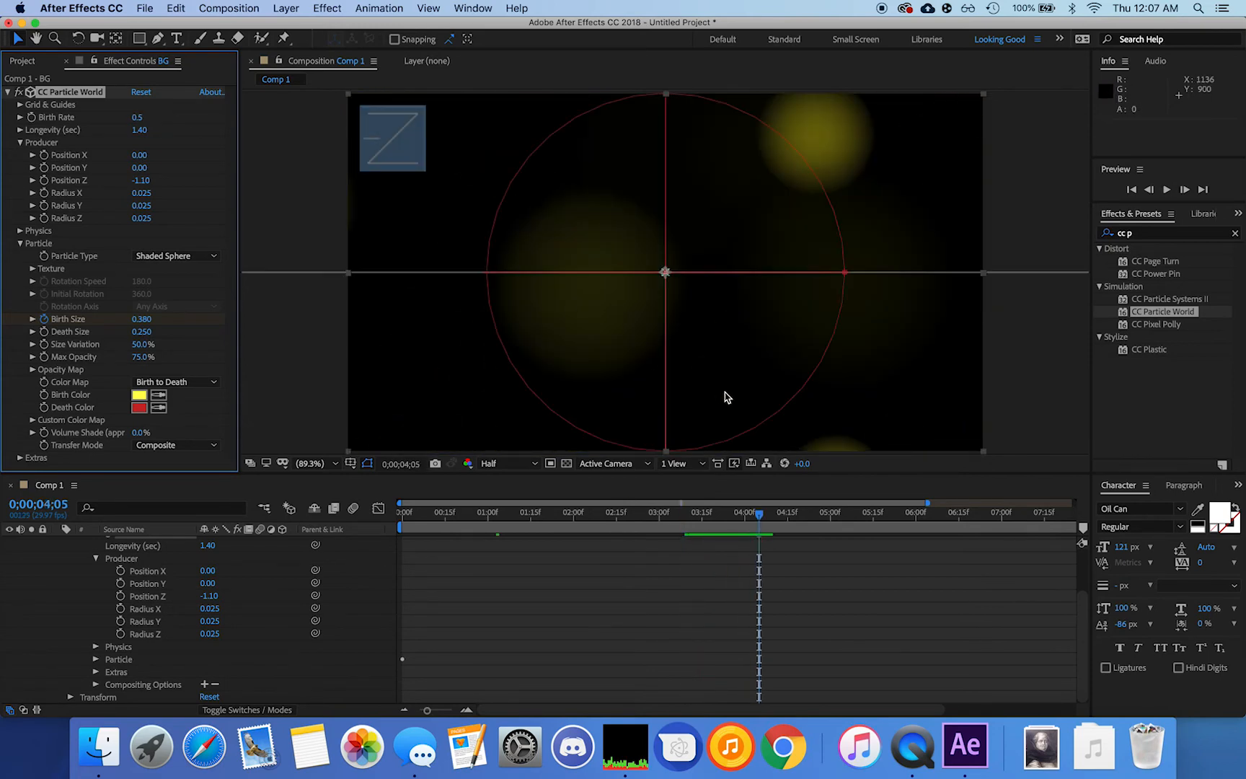
- Set the particles' Longevity to 1.56 seconds and preview the animation from the first frame
{"action": "left_click_drag", "start_coordinate": [763, 525], "coordinate": [403, 514]}
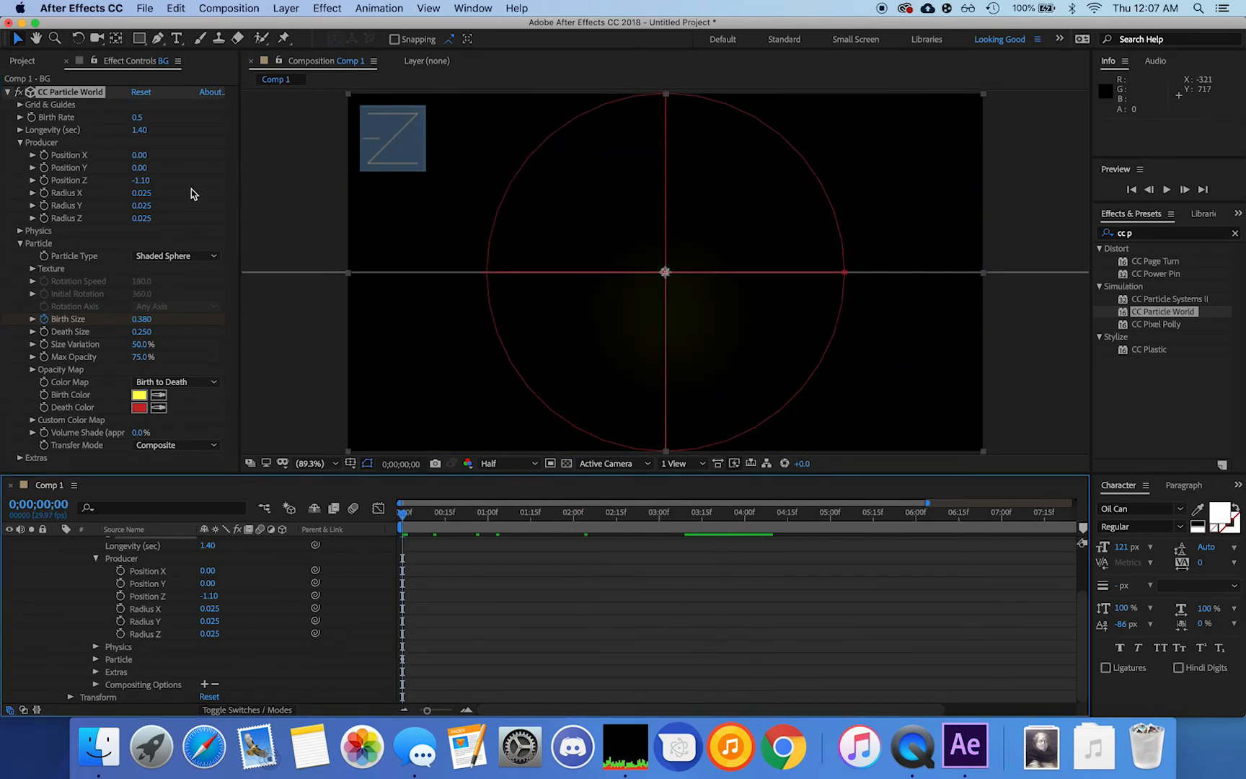
{"action": "left_click", "coordinate": [142, 130]}
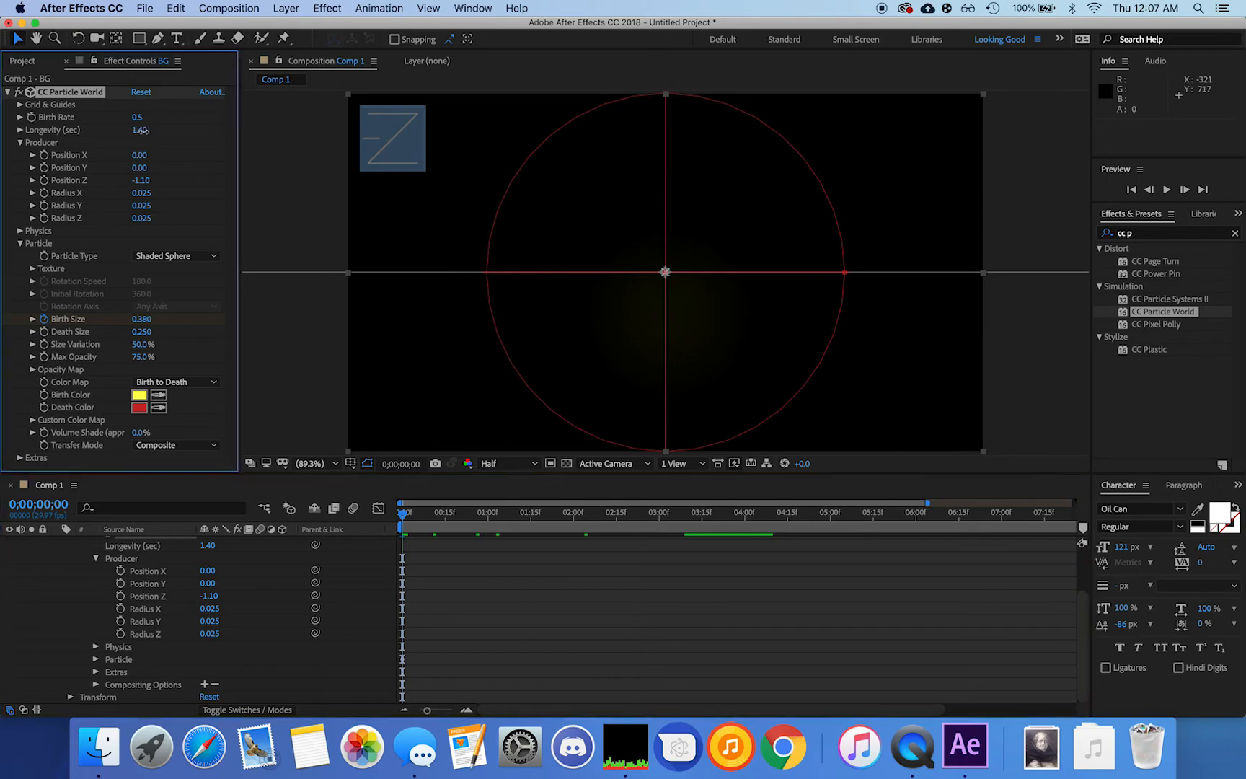
{"action": "left_click_drag", "start_coordinate": [142, 130], "coordinate": [159, 133]}
{"action": "key", "text": "space"}
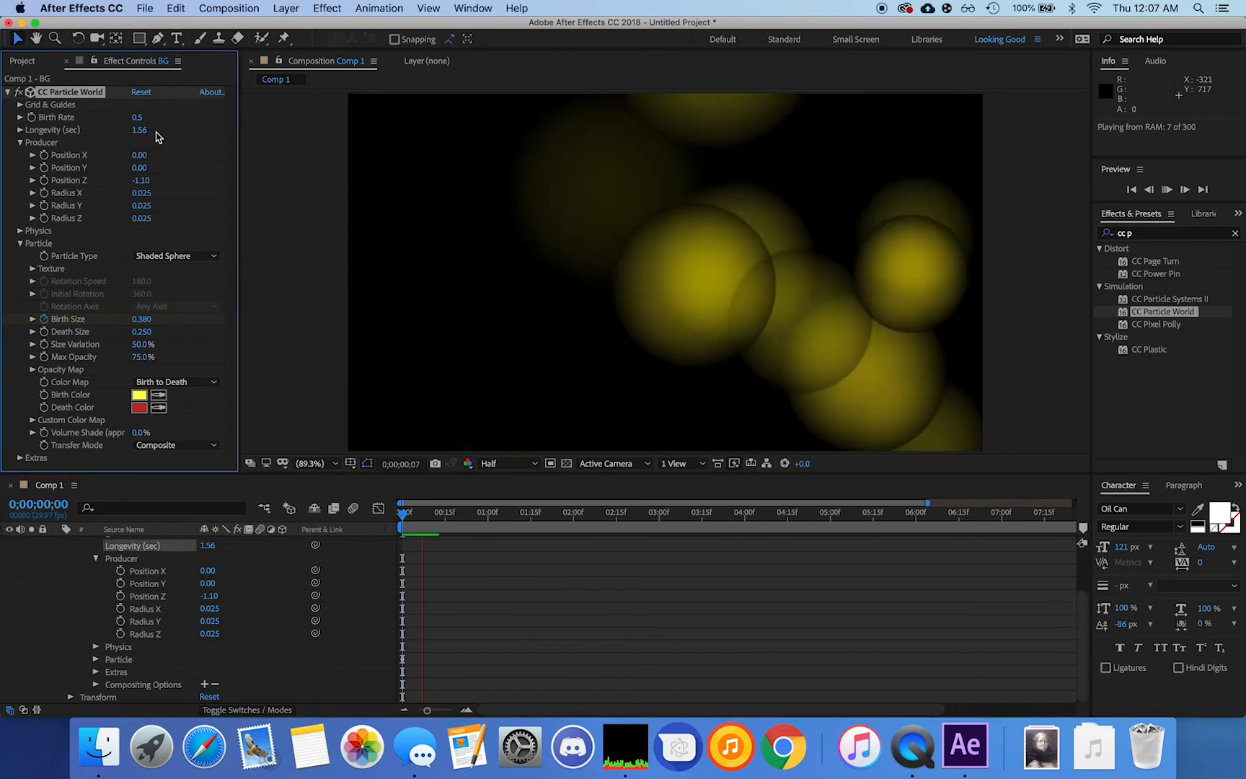
{"action": "key", "text": "space"}
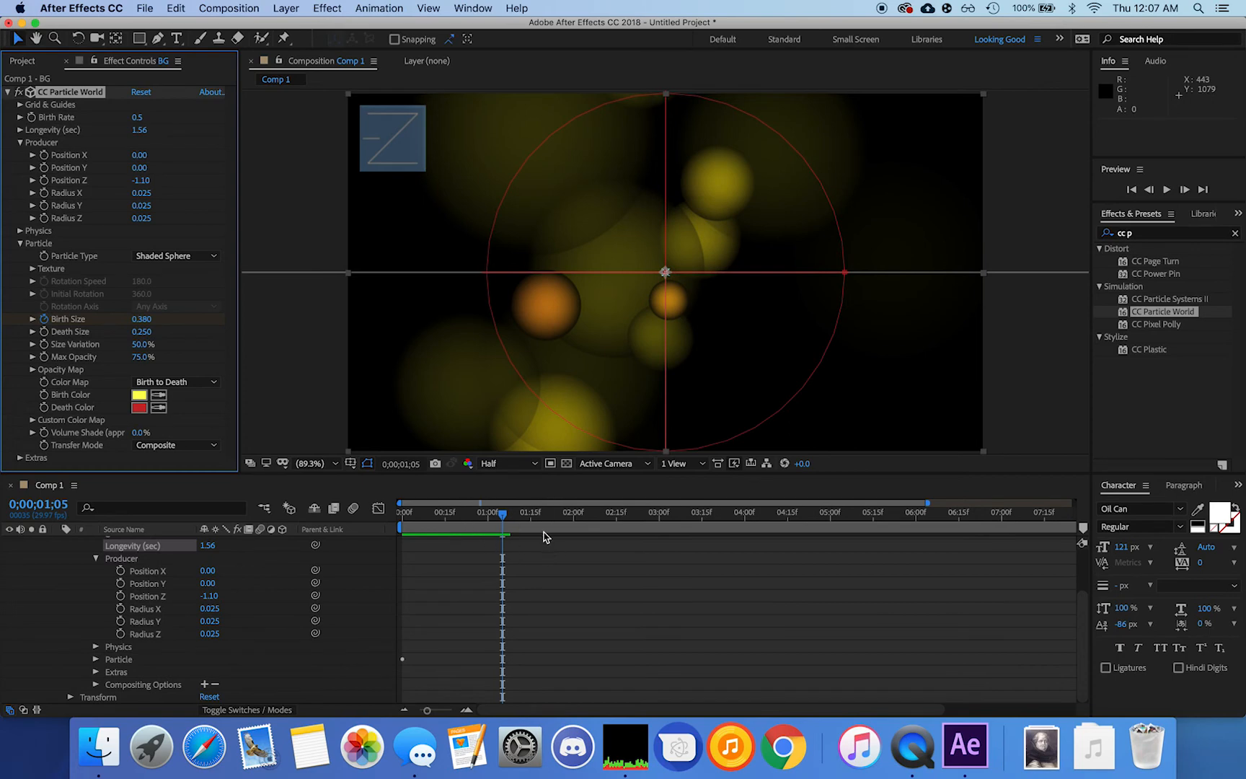
{"action": "left_click_drag", "start_coordinate": [503, 518], "coordinate": [377, 514]}
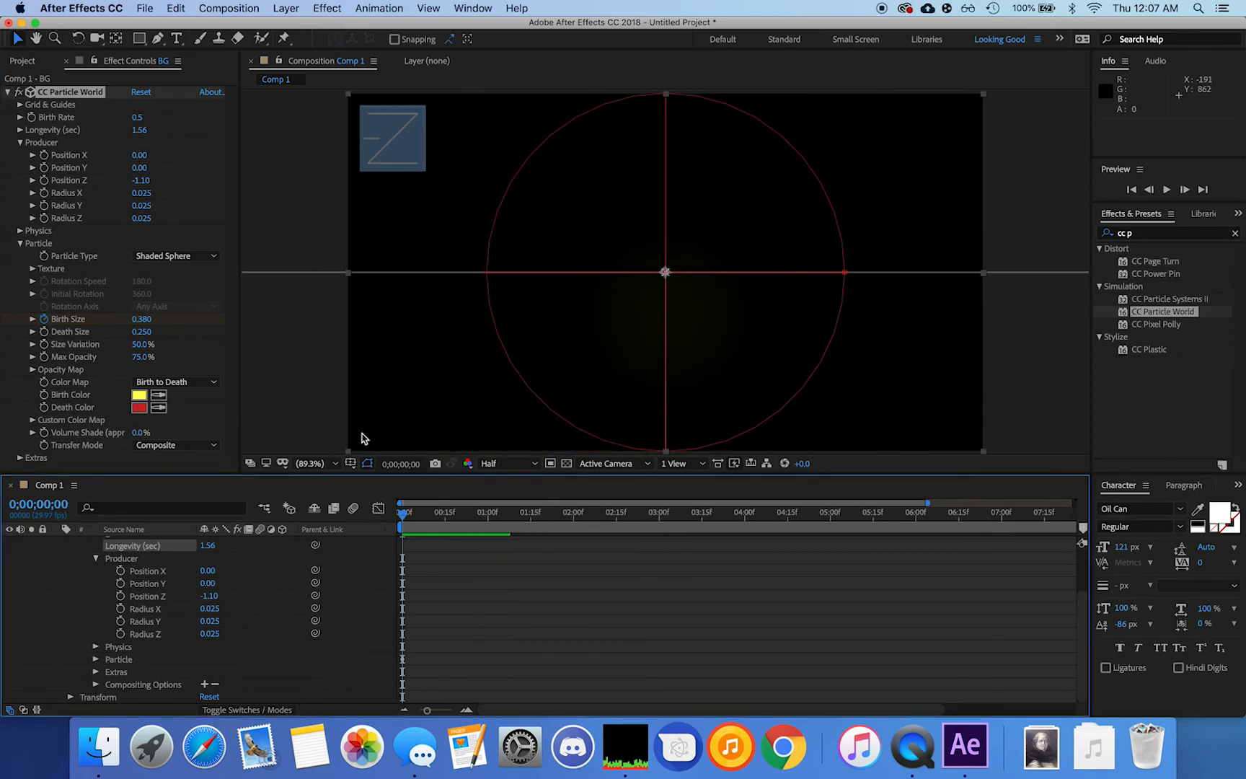
{"action": "key", "text": "space"}
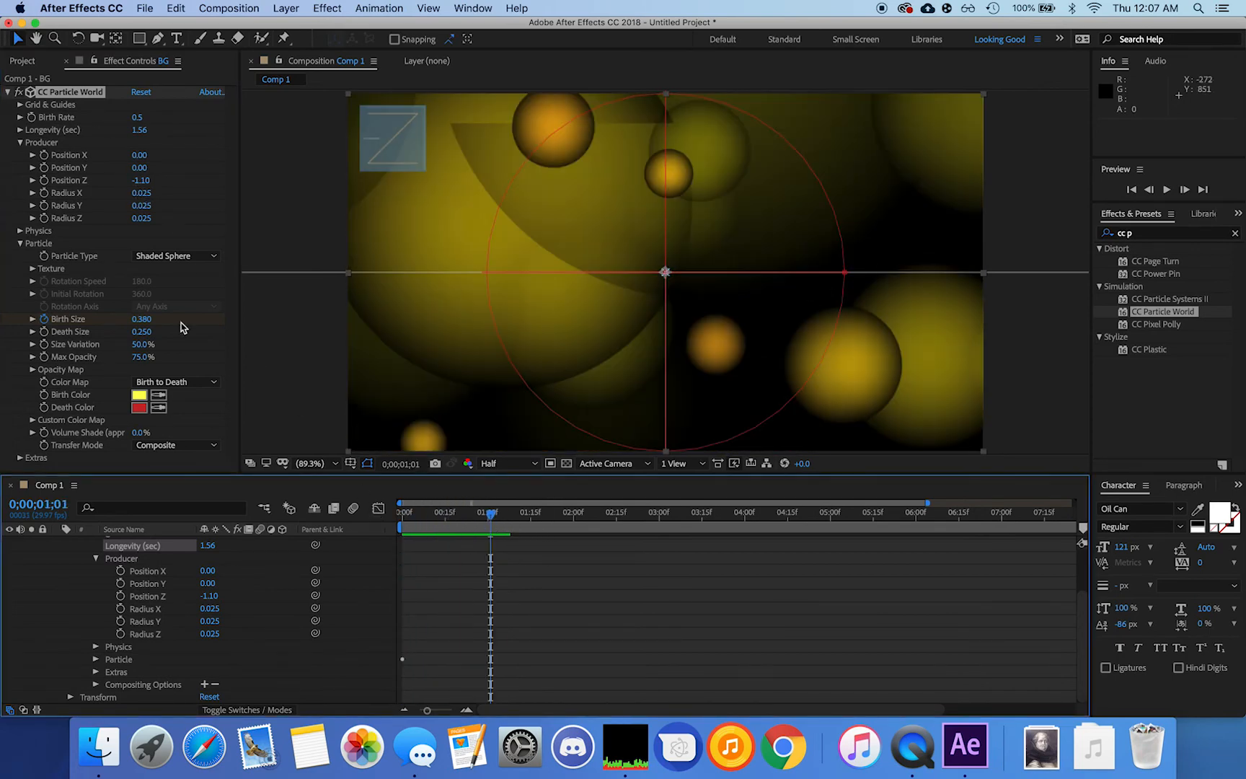
- Set the Producer's Radius X to 0.165 and Radius Y to 0.030, and preview from the first frame
{"action": "mouse_move", "coordinate": [142, 192]}
{"action": "left_mouse_down"}
{"action": "mouse_move", "coordinate": [165, 194]}
{"action": "mouse_move", "coordinate": [137, 205]}
{"action": "left_mouse_up"}
{"action": "key", "text": "space"}
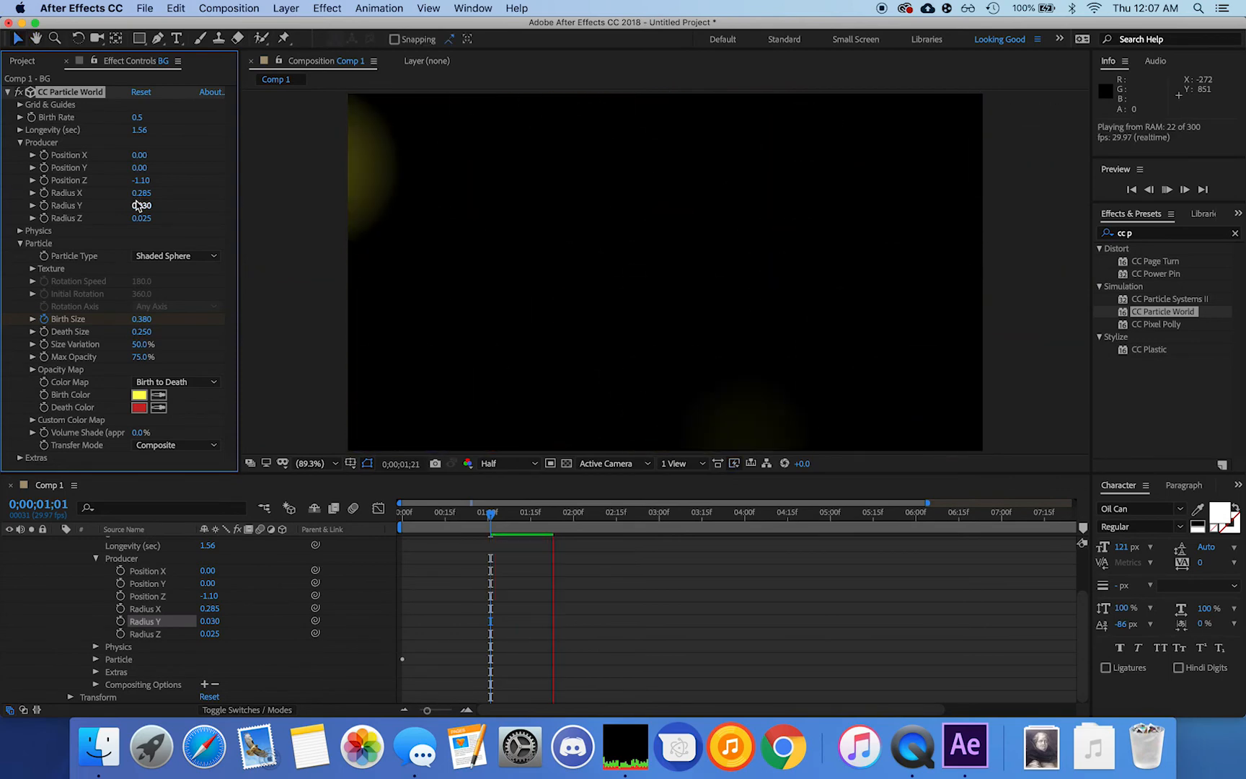
{"action": "left_click_drag", "start_coordinate": [138, 193], "coordinate": [139, 194]}
{"action": "key", "text": "space"}
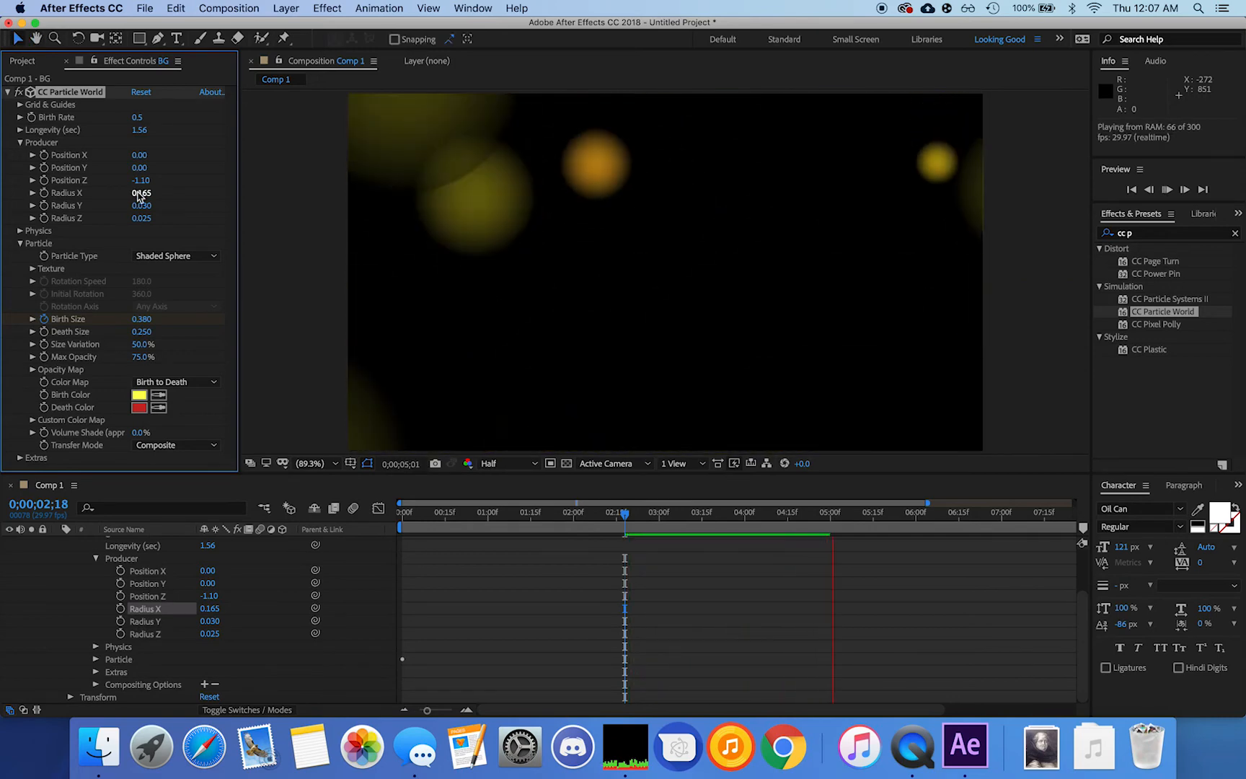
{"action": "key", "text": "space"}
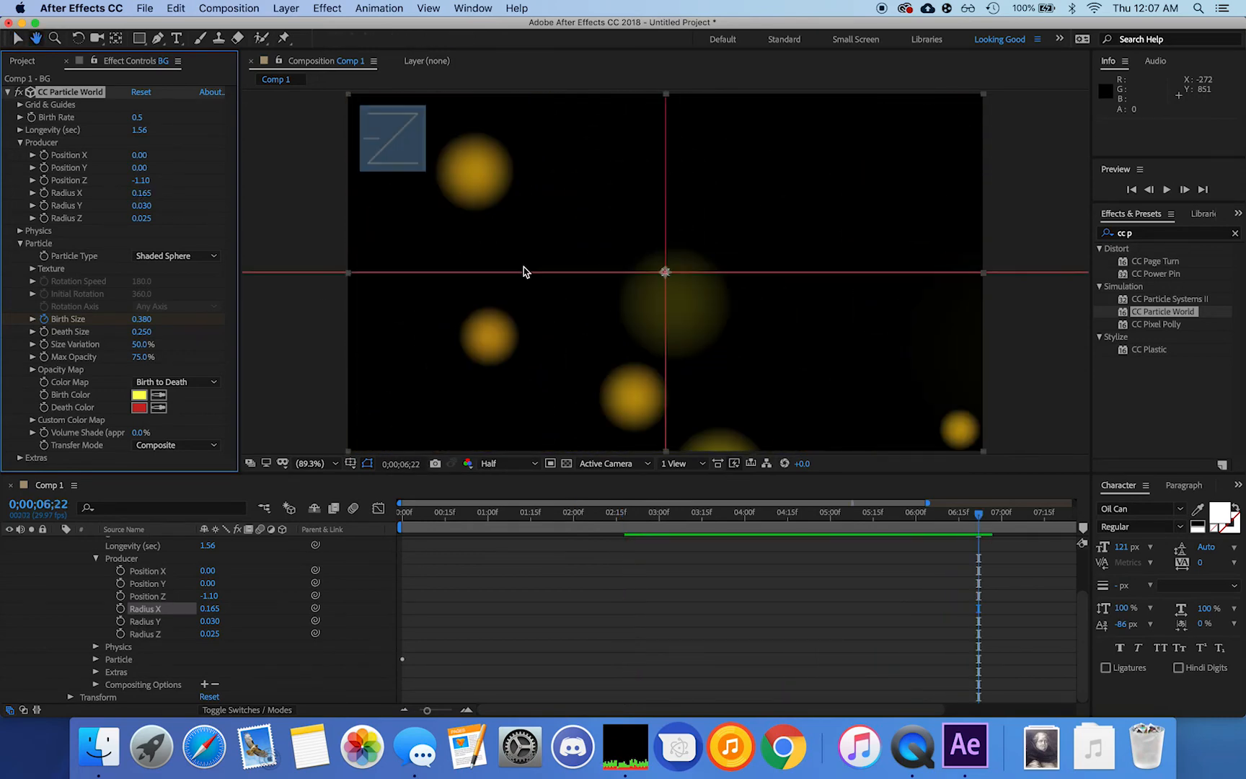
{"action": "left_click_drag", "start_coordinate": [978, 521], "coordinate": [378, 509]}
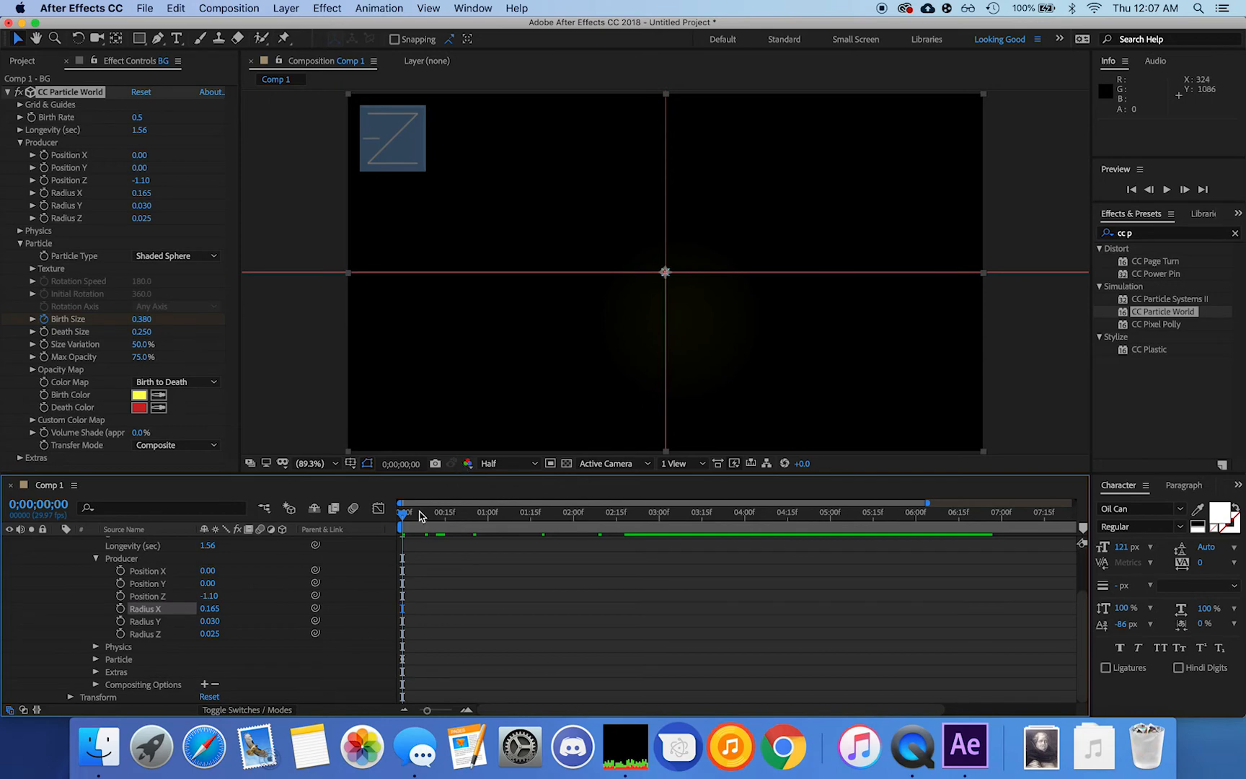
{"action": "key", "text": "space"}
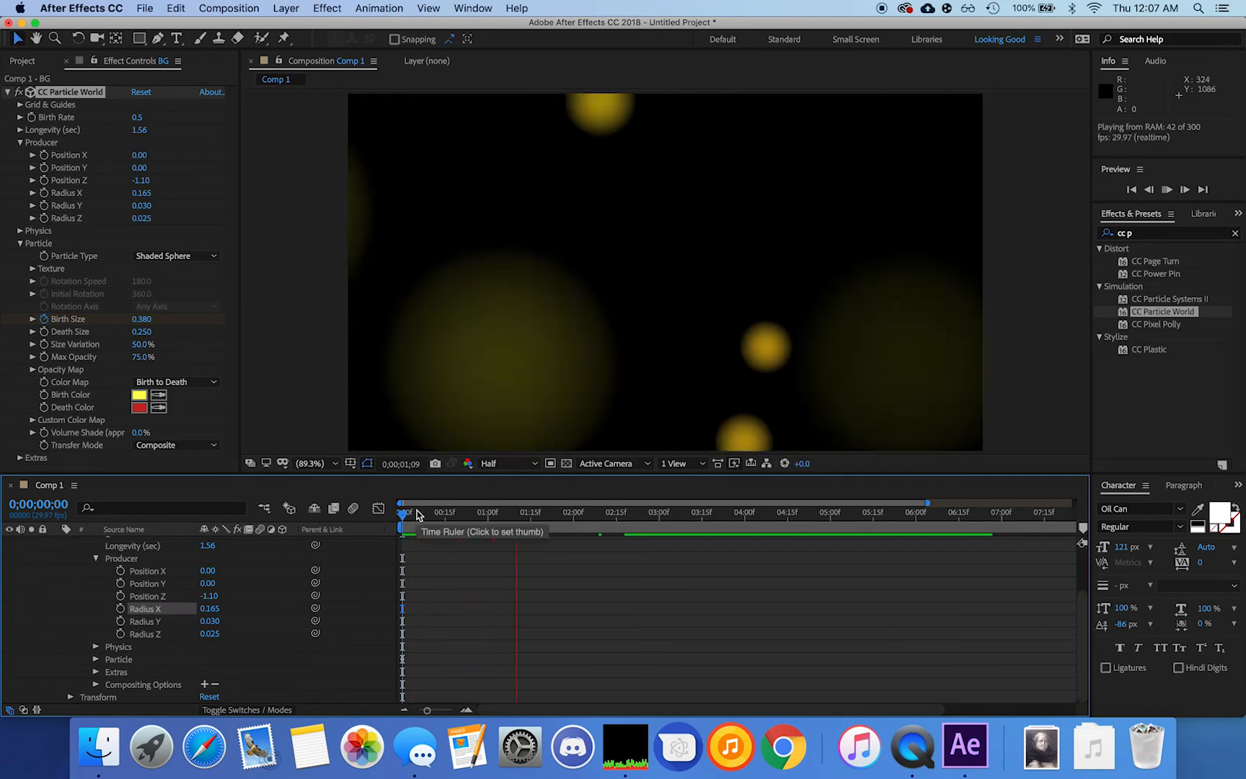
{"action": "key", "text": "space"}
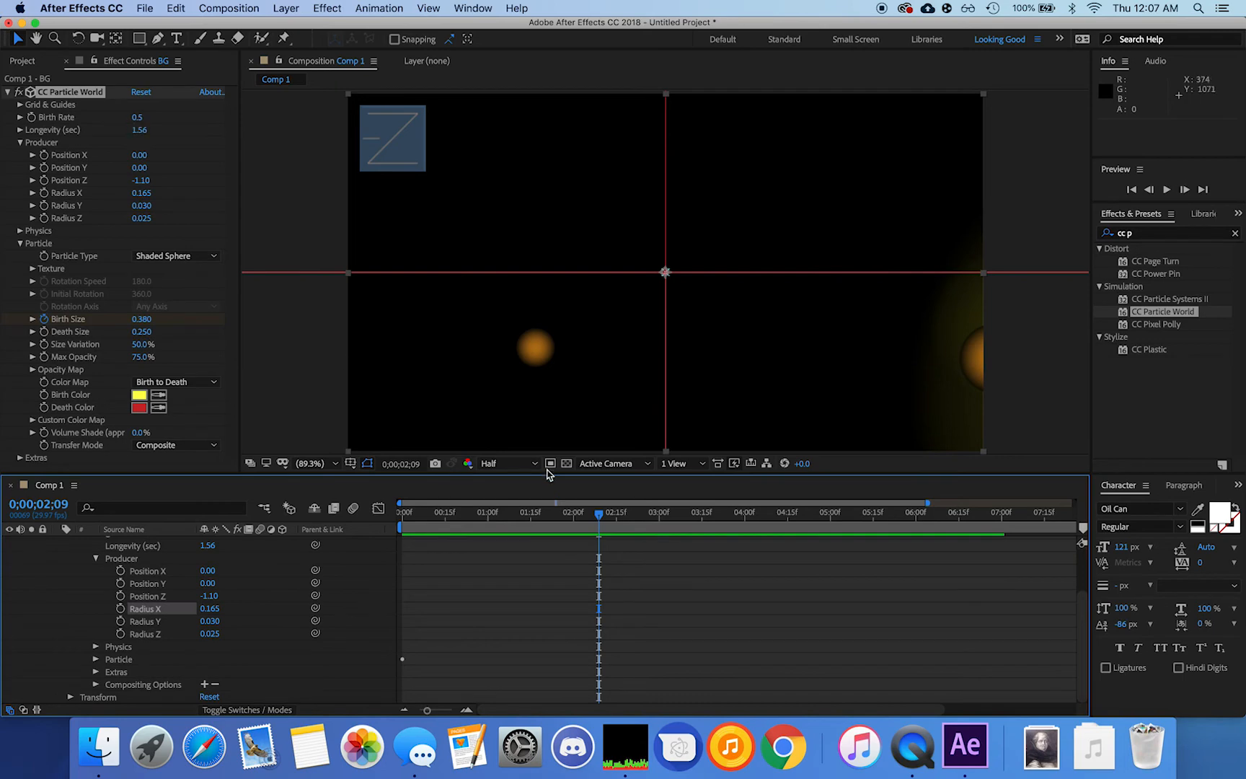
- Set the Birth Rate to 0.5 at the first frame and preview the particles
{"action": "key", "text": "Home"}
{"action": "left_click", "coordinate": [137, 117]}
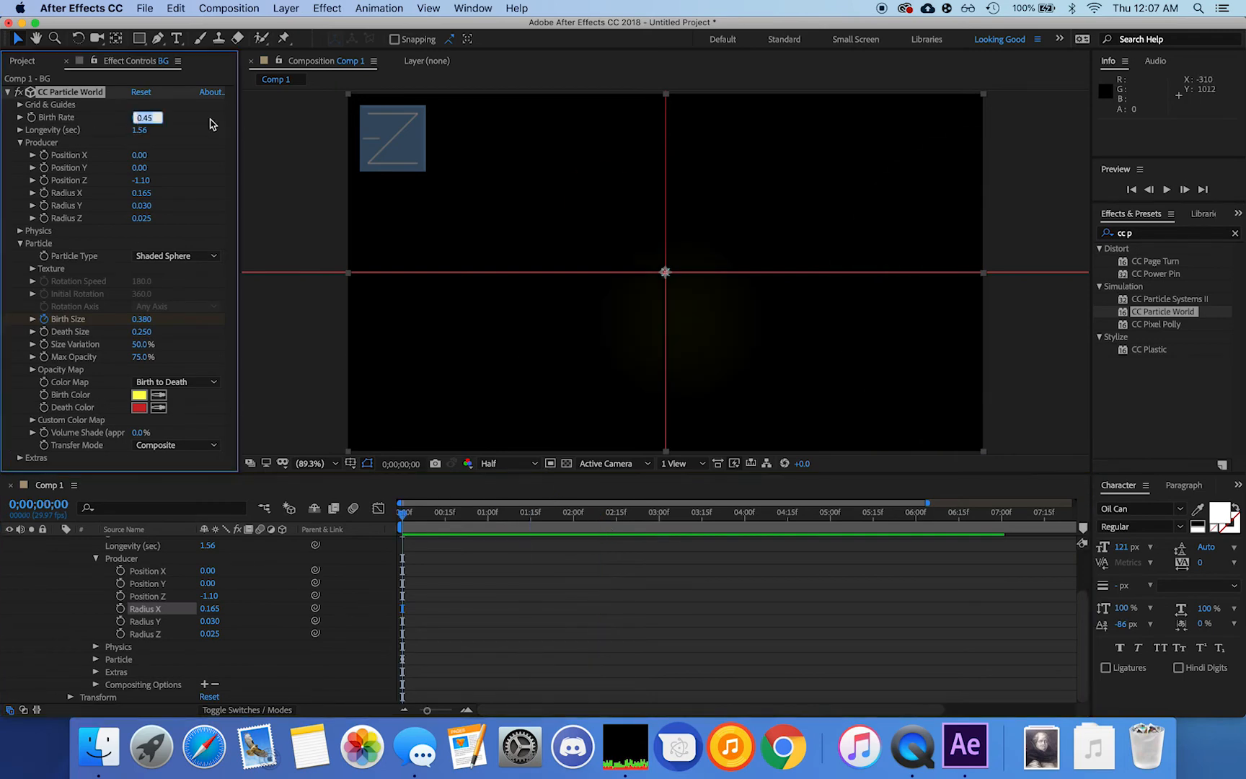
{"action": "type", "text": "0.5"}
{"action": "key", "text": "Return"}
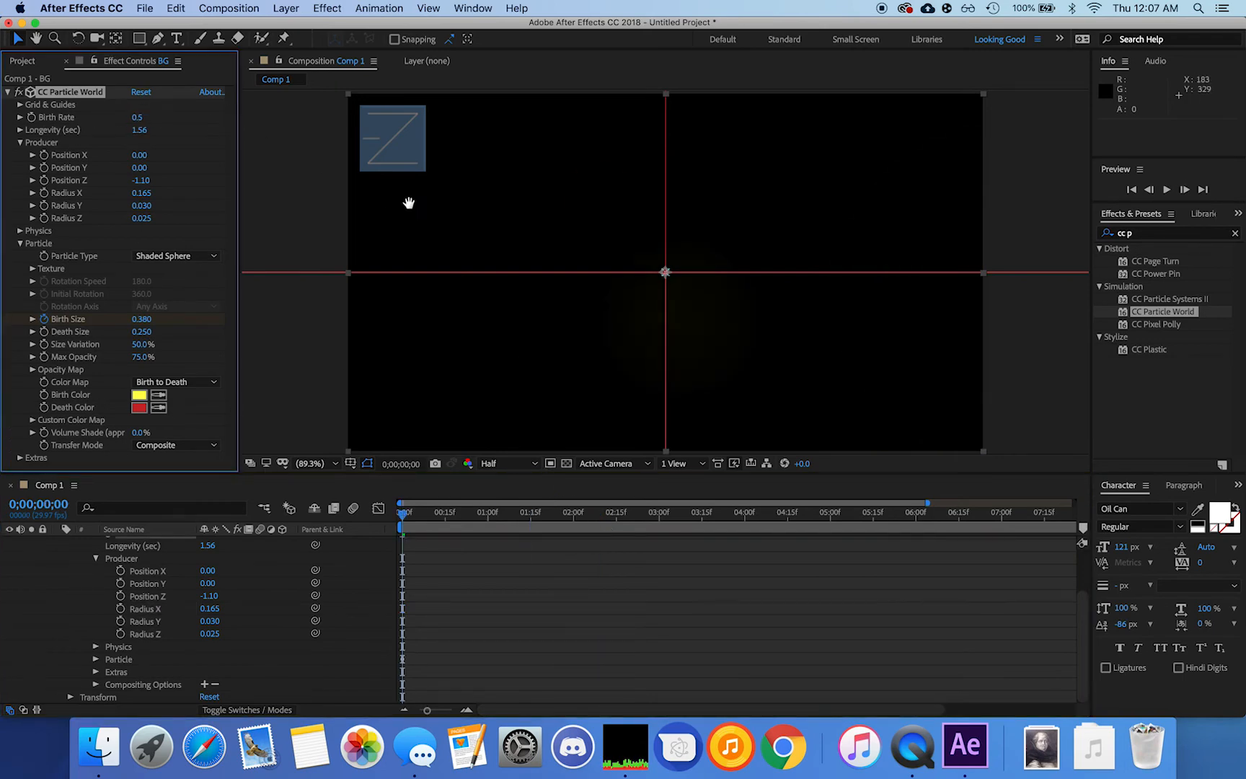
{"action": "key", "text": "space"}
{"action": "key", "text": "space"}
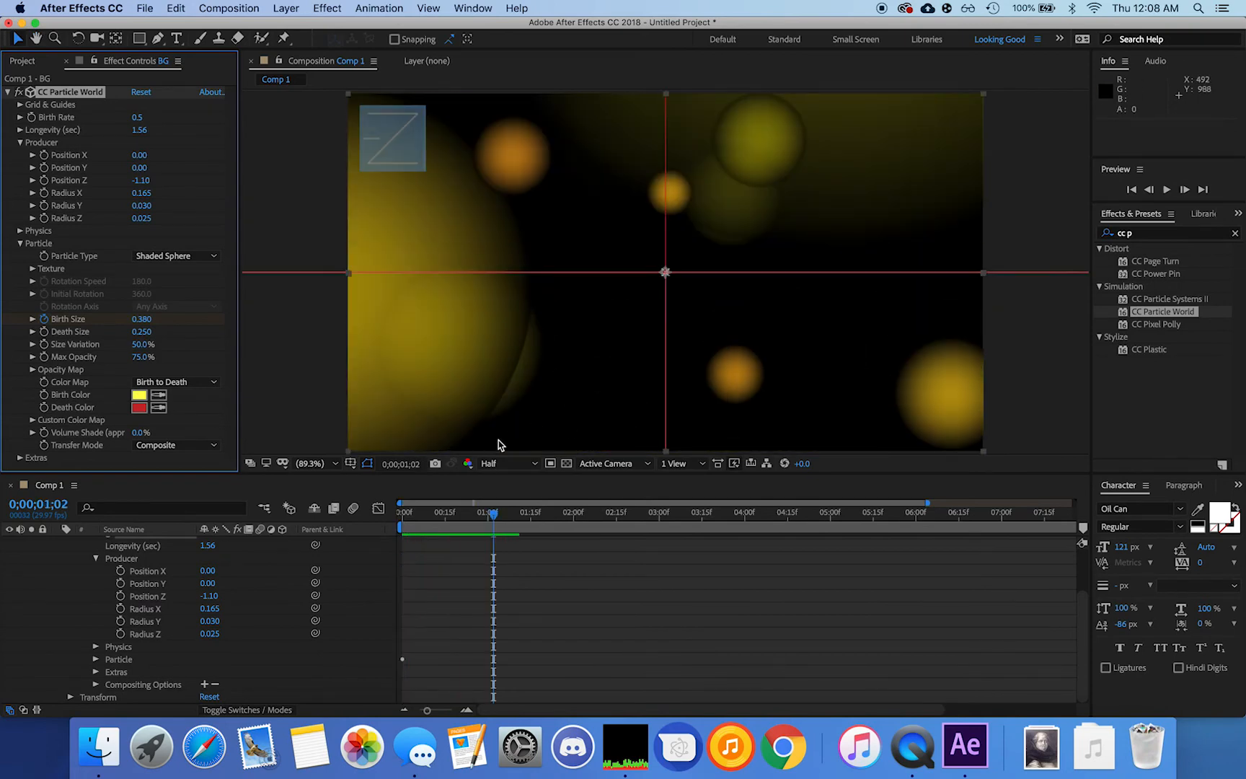
- Keyframe the Birth Rate at the first frame and set it to 0.4 at 0;00;00;23
{"action": "left_click_drag", "start_coordinate": [494, 525], "coordinate": [404, 513]}
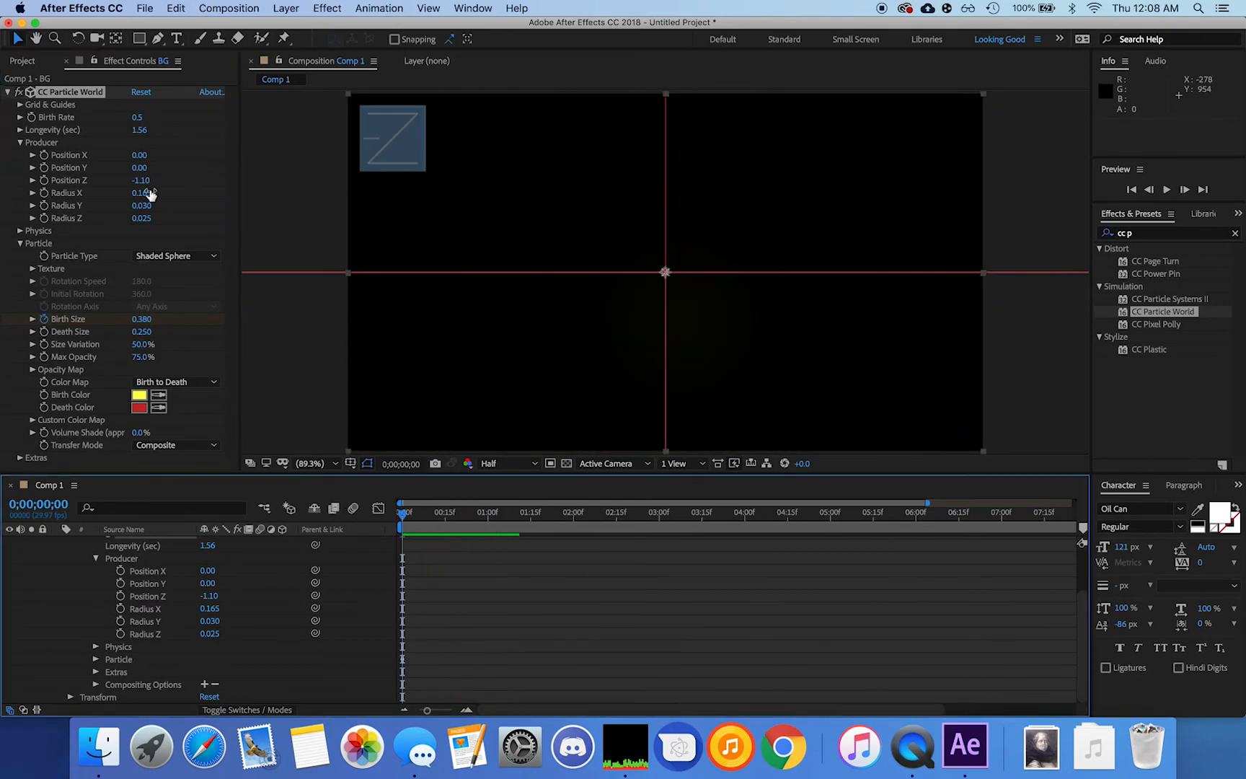
{"action": "left_click", "coordinate": [32, 118]}
{"action": "left_click_drag", "start_coordinate": [405, 513], "coordinate": [465, 513]}
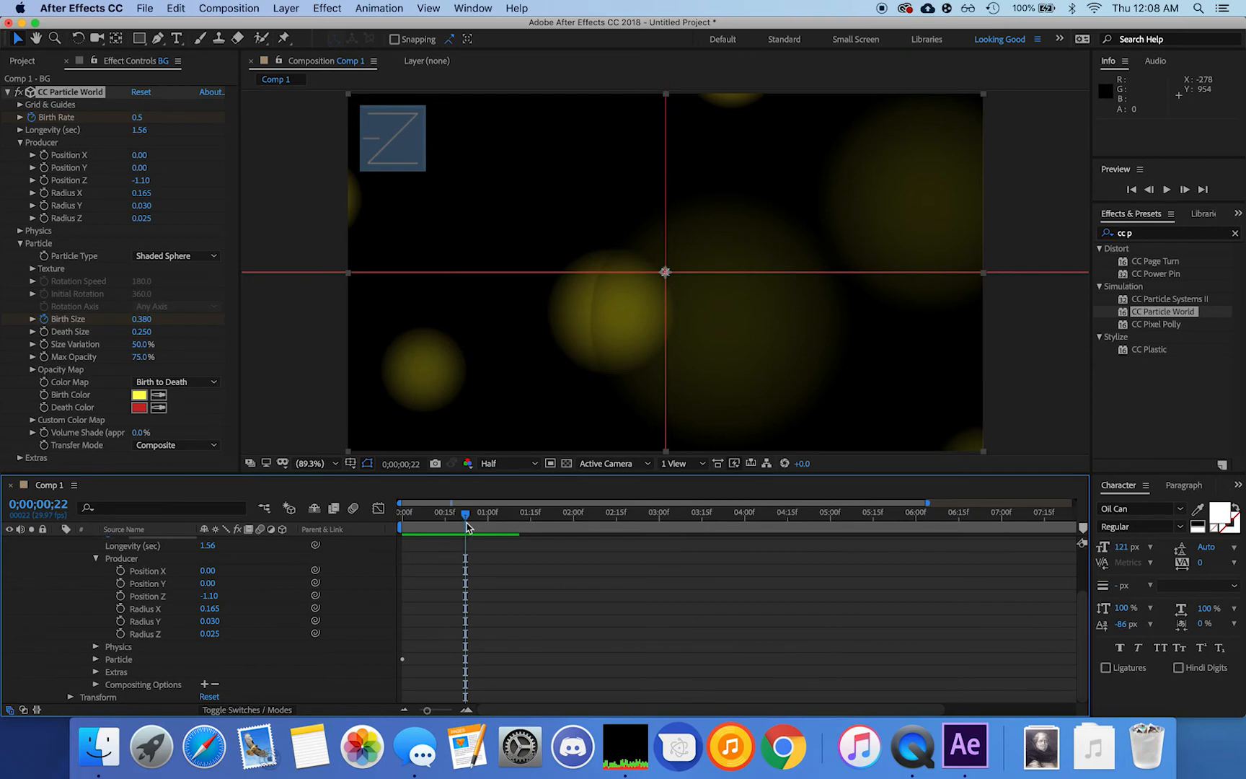
{"action": "mouse_move", "coordinate": [465, 527]}
{"action": "left_mouse_down"}
{"action": "mouse_move", "coordinate": [395, 525]}
{"action": "mouse_move", "coordinate": [540, 523]}
{"action": "mouse_move", "coordinate": [415, 518]}
{"action": "mouse_move", "coordinate": [468, 519]}
{"action": "left_mouse_up"}
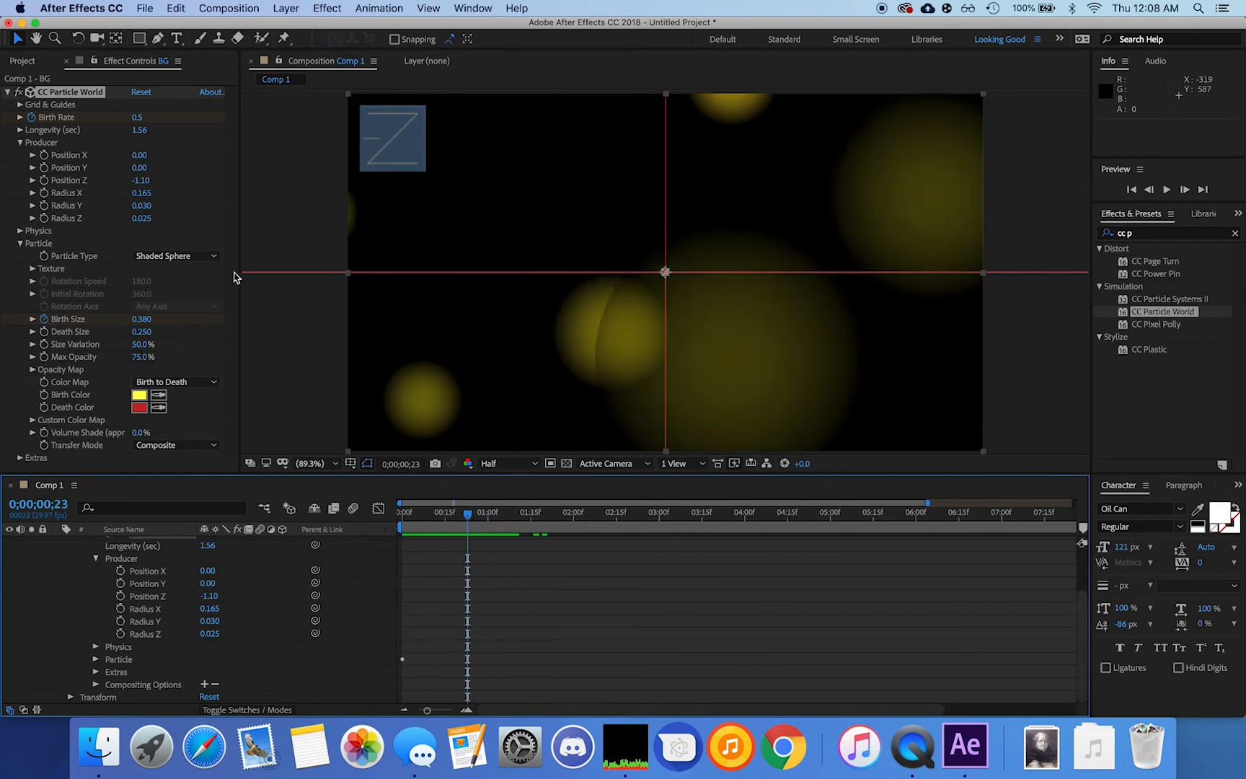
{"action": "left_click", "coordinate": [139, 118]}
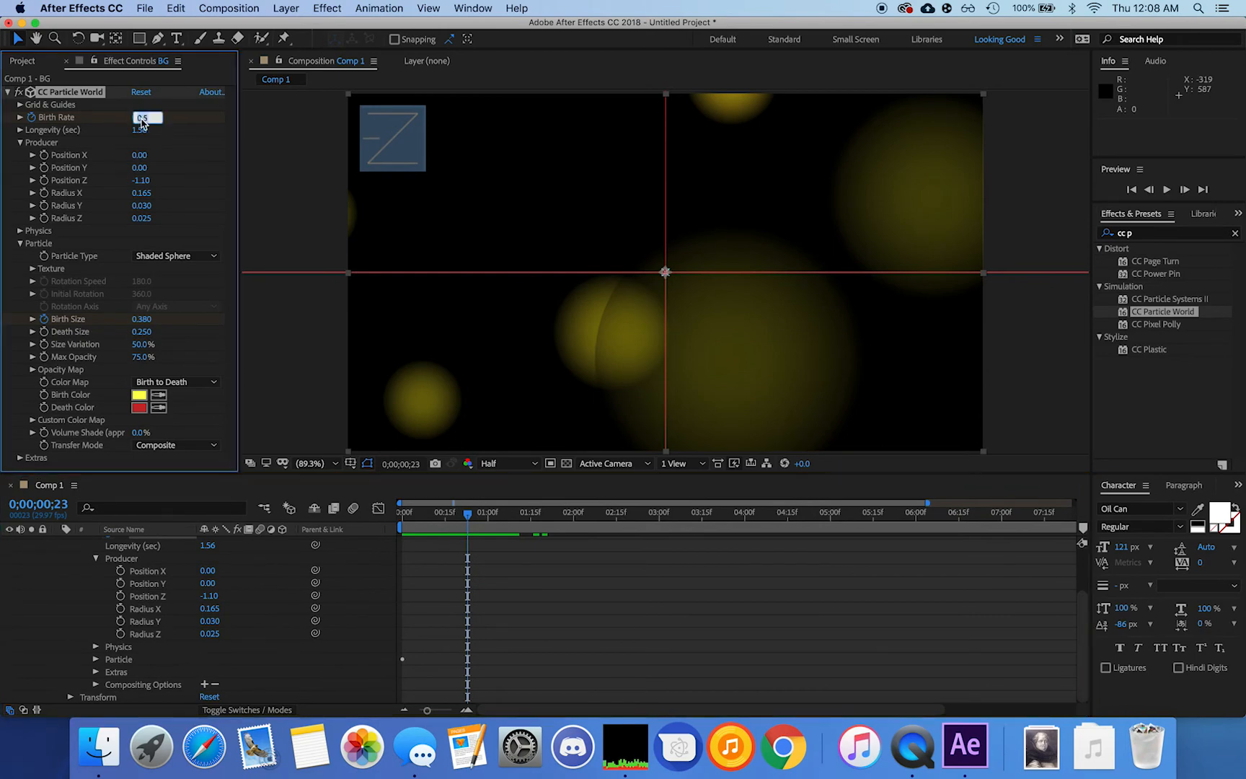
{"action": "type", "text": ".4"}
{"action": "key", "text": "Return"}
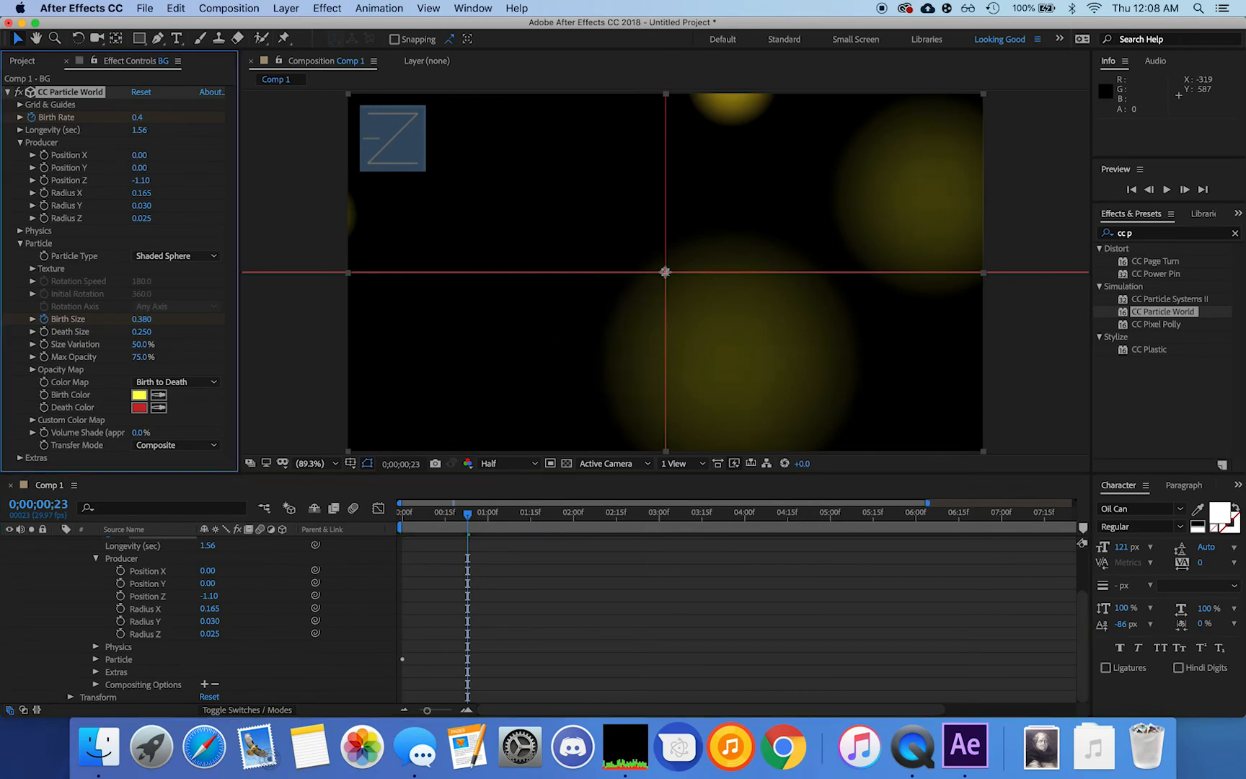
- Locate the Birth Rate keyframes in the timeline and check the interpolated value between them at 0;00;00;09
{"action": "left_click", "coordinate": [465, 514]}
{"action": "left_click_drag", "start_coordinate": [466, 515], "coordinate": [493, 515]}
{"action": "scroll", "coordinate": [251, 544], "scroll_direction": "up", "scroll_amount": 3}
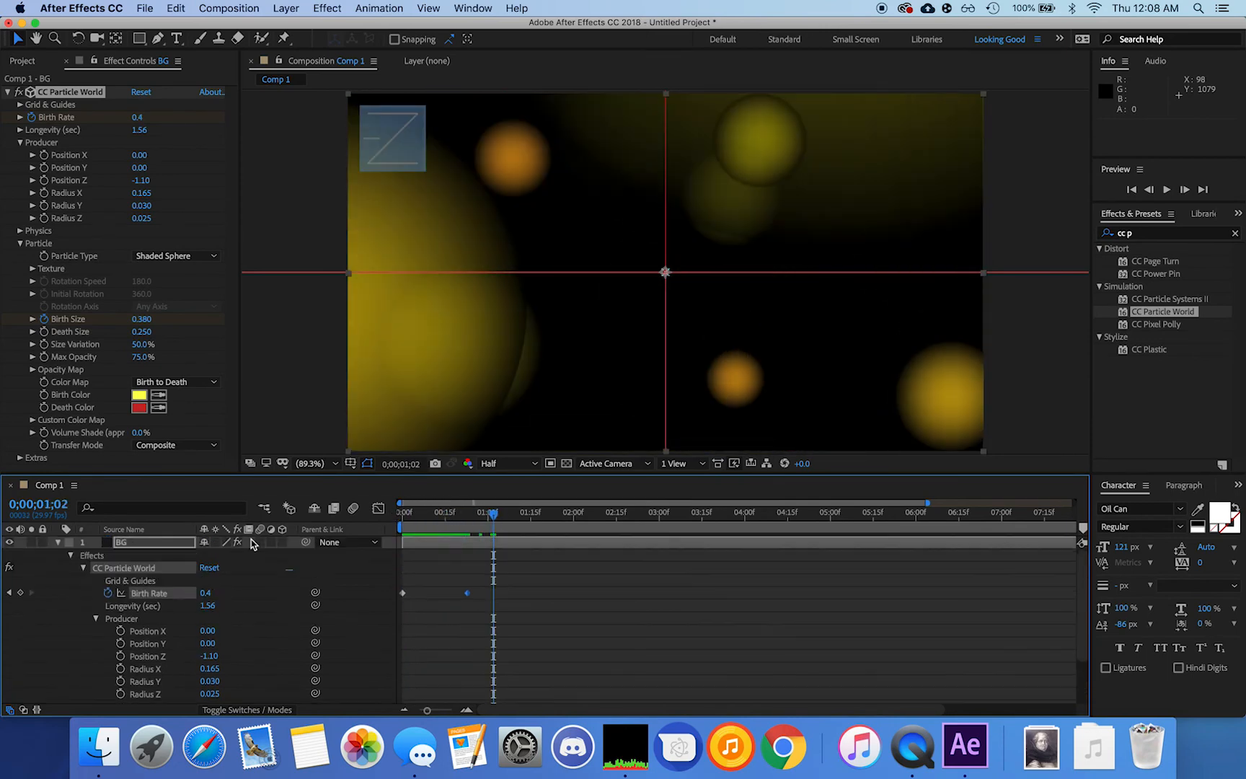
{"action": "scroll", "coordinate": [418, 584], "scroll_direction": "down", "scroll_amount": 2}
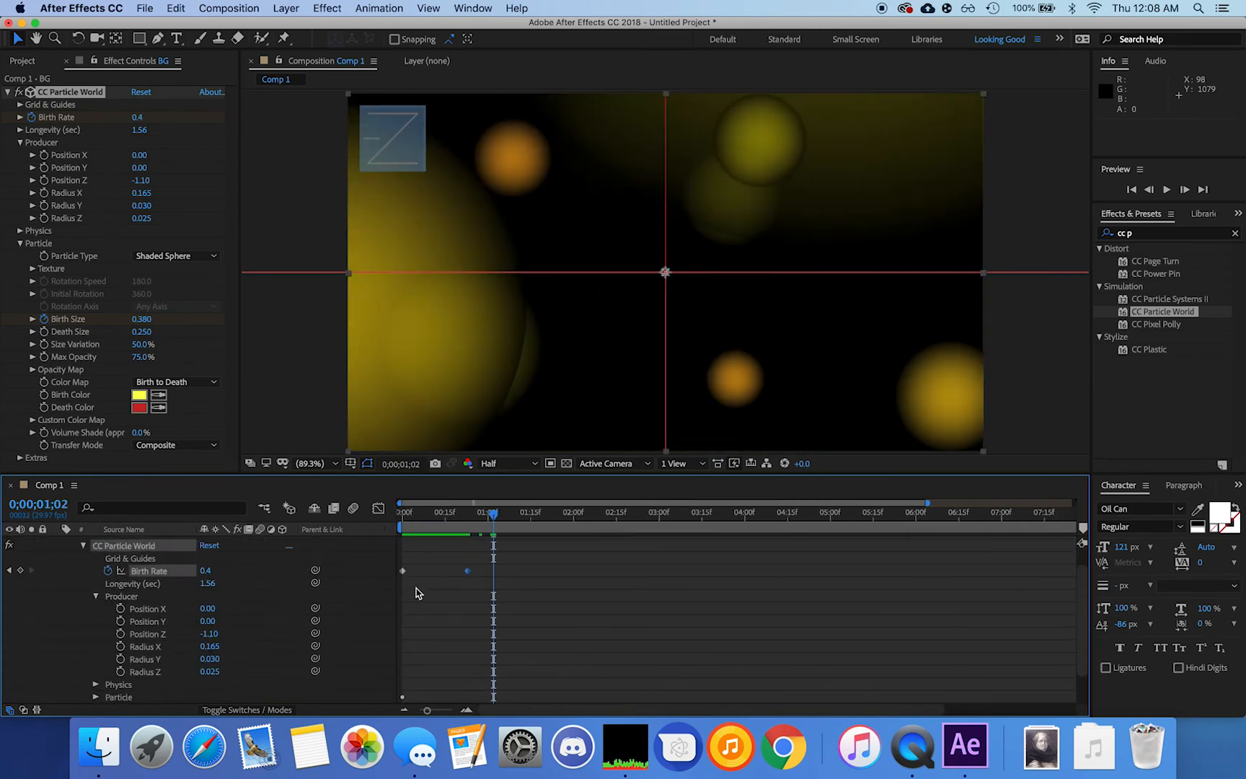
{"action": "left_click_drag", "start_coordinate": [494, 515], "coordinate": [428, 513]}
{"action": "left_click", "coordinate": [142, 119]}
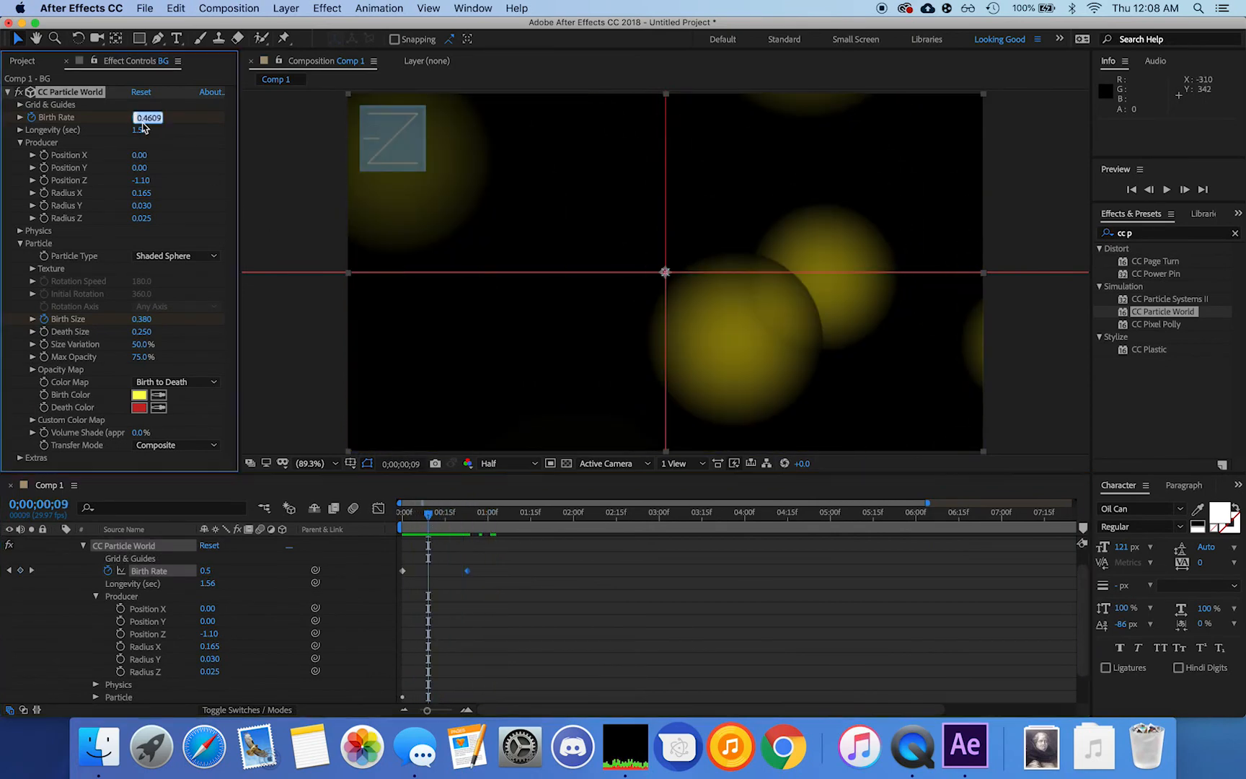
{"action": "left_click", "coordinate": [555, 588]}
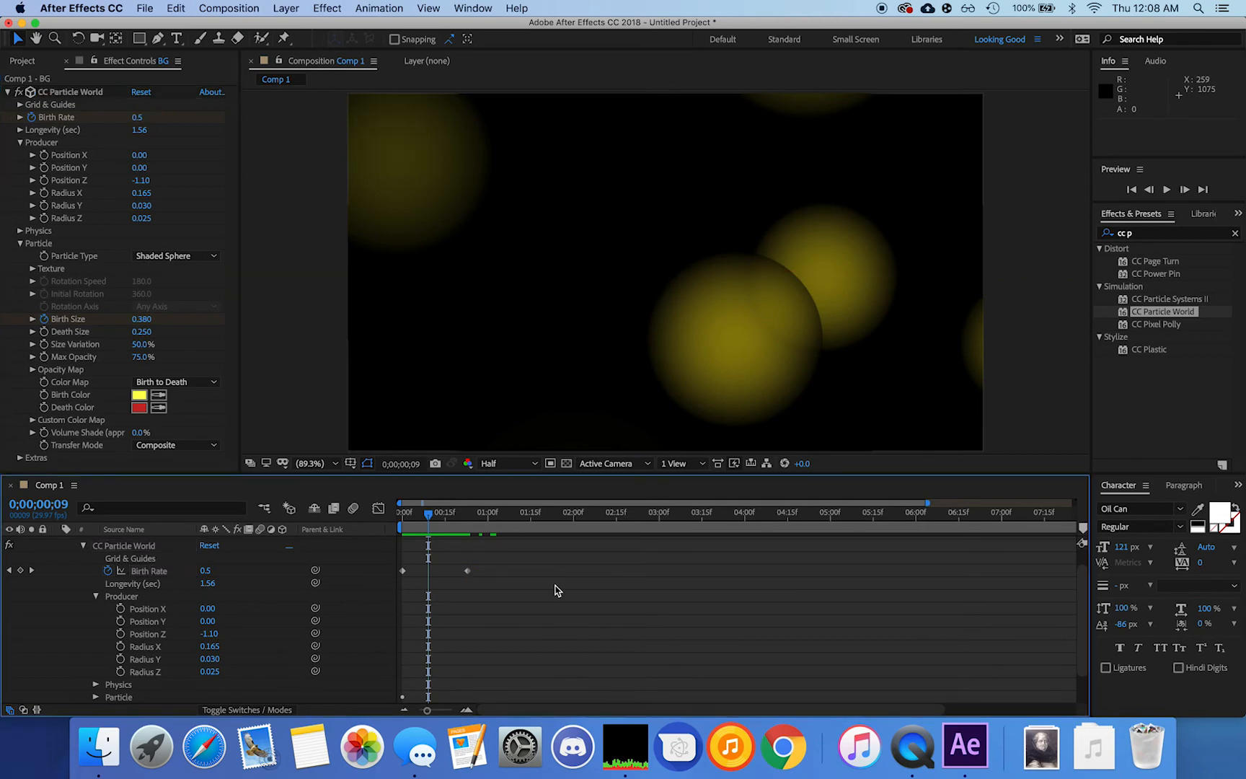
- Move the second Birth Rate keyframe to 0;00;01;12 and preview the animation
{"action": "left_click", "coordinate": [467, 570]}
{"action": "key", "text": "Delete"}
{"action": "left_click_drag", "start_coordinate": [467, 570], "coordinate": [522, 570]}
{"action": "key", "text": "space"}
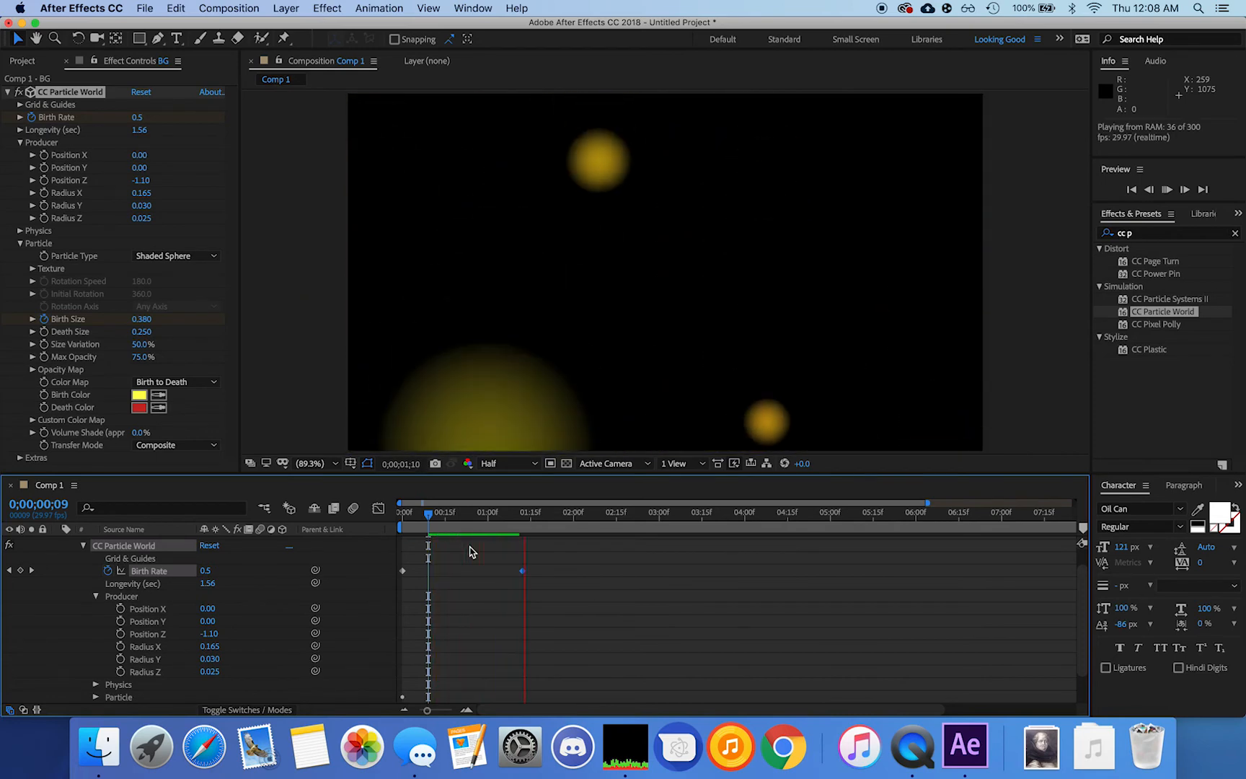
{"action": "key", "text": "space"}
- Move the second Birth Rate keyframe to 0;00;00;25
{"action": "left_click", "coordinate": [521, 570]}
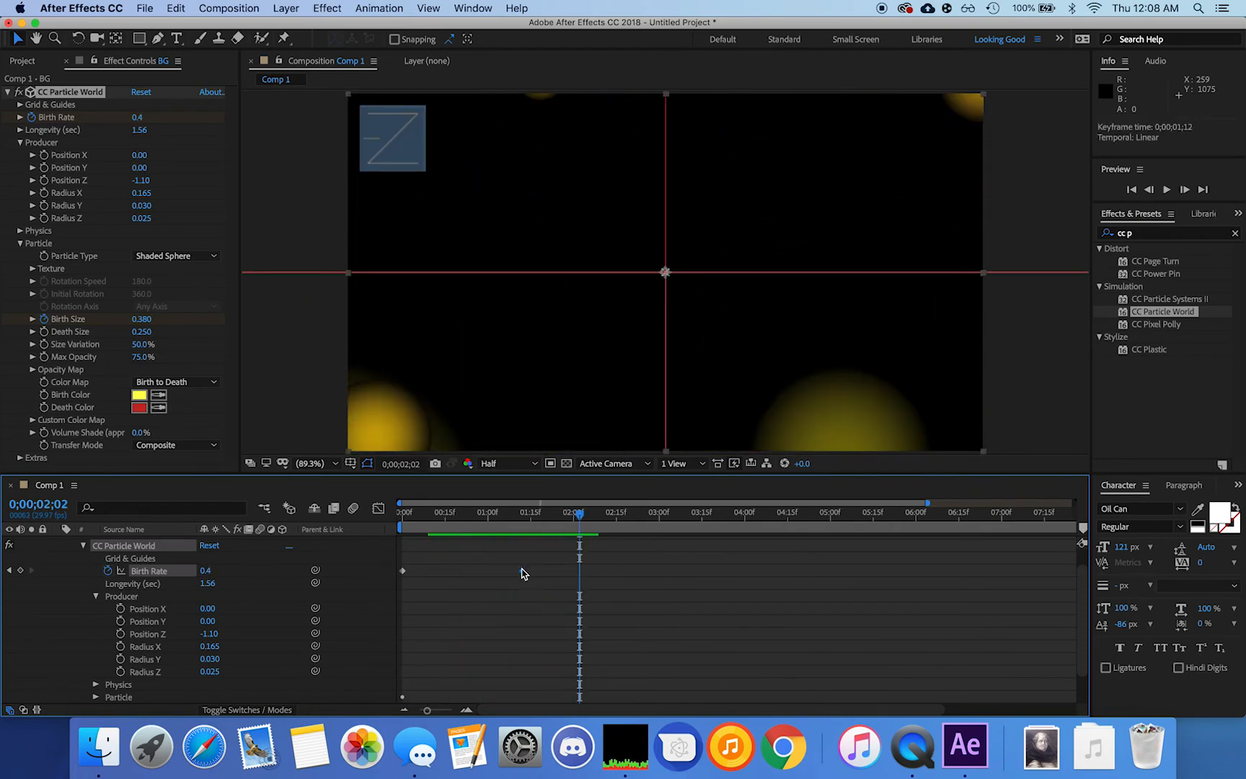
{"action": "key", "text": "Delete"}
{"action": "left_click_drag", "start_coordinate": [489, 569], "coordinate": [474, 568]}
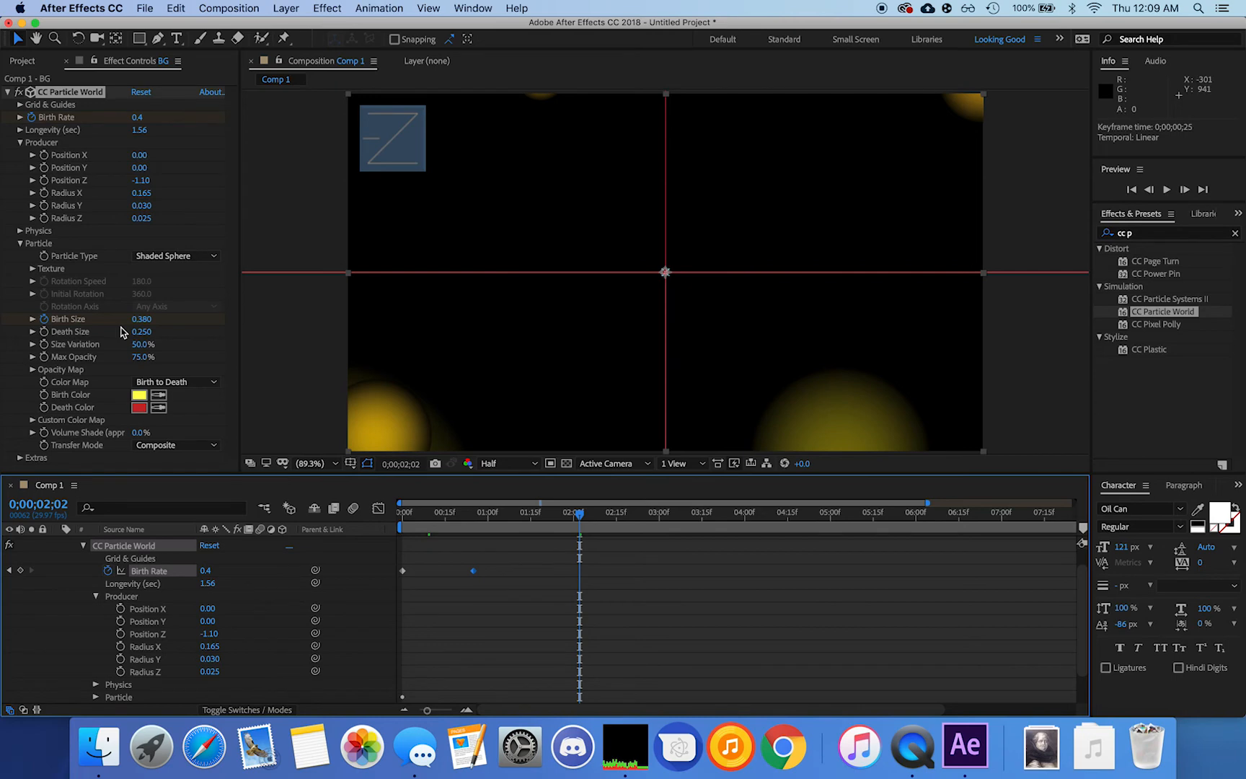
- Set the particles' Death Size to 0.230 at the first frame and preview the animation
{"action": "left_click_drag", "start_coordinate": [589, 527], "coordinate": [316, 505]}
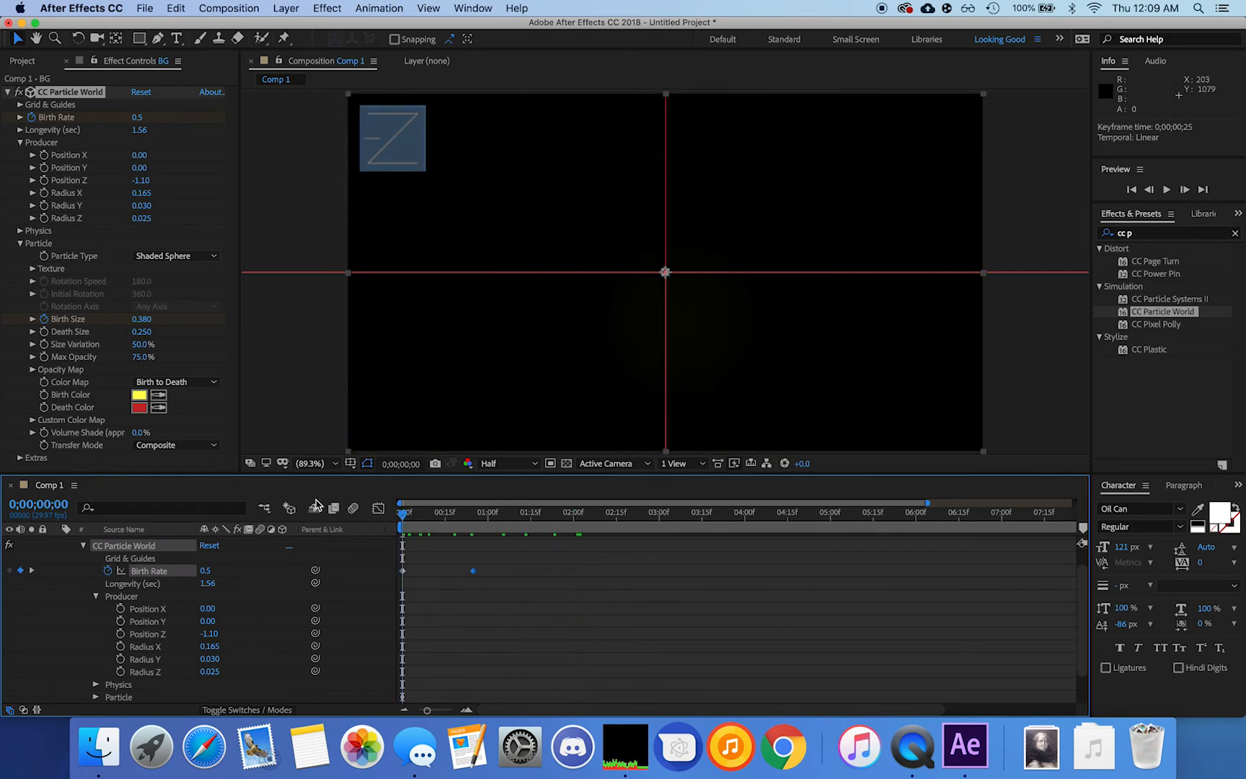
{"action": "left_click", "coordinate": [142, 332]}
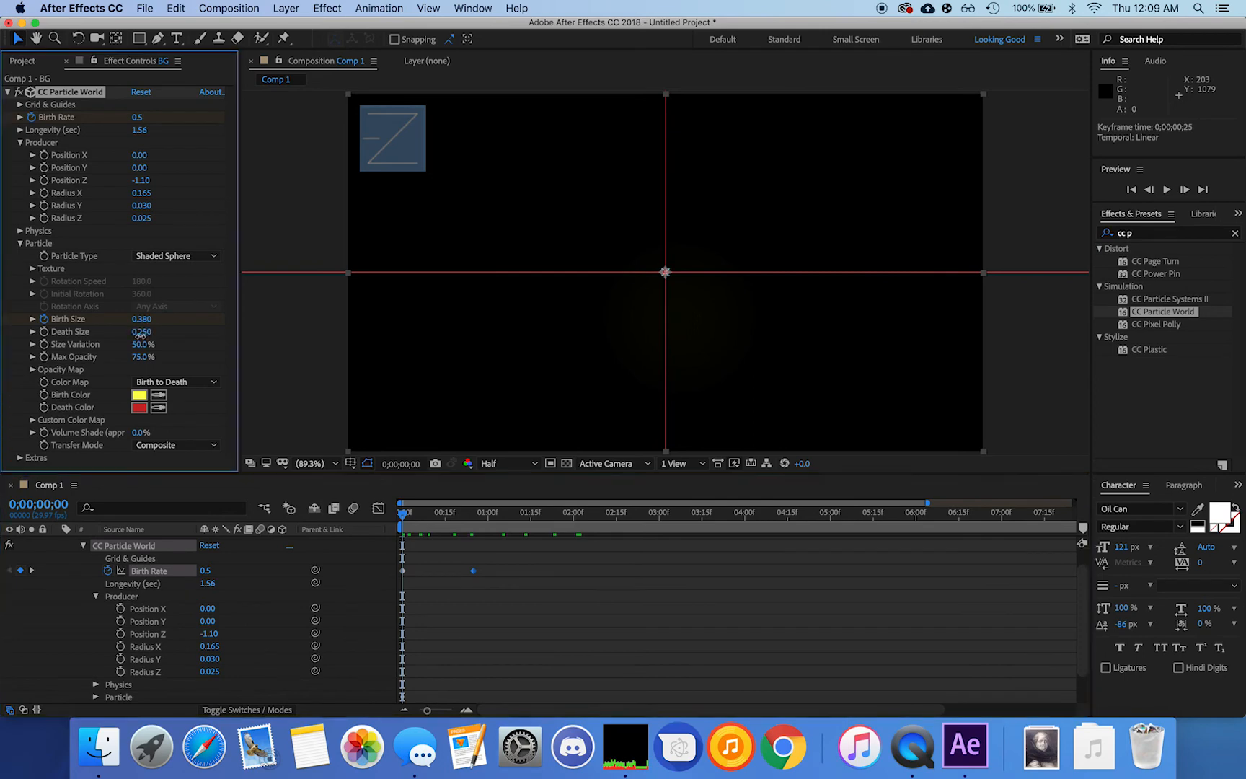
{"action": "left_click_drag", "start_coordinate": [141, 335], "coordinate": [144, 336]}
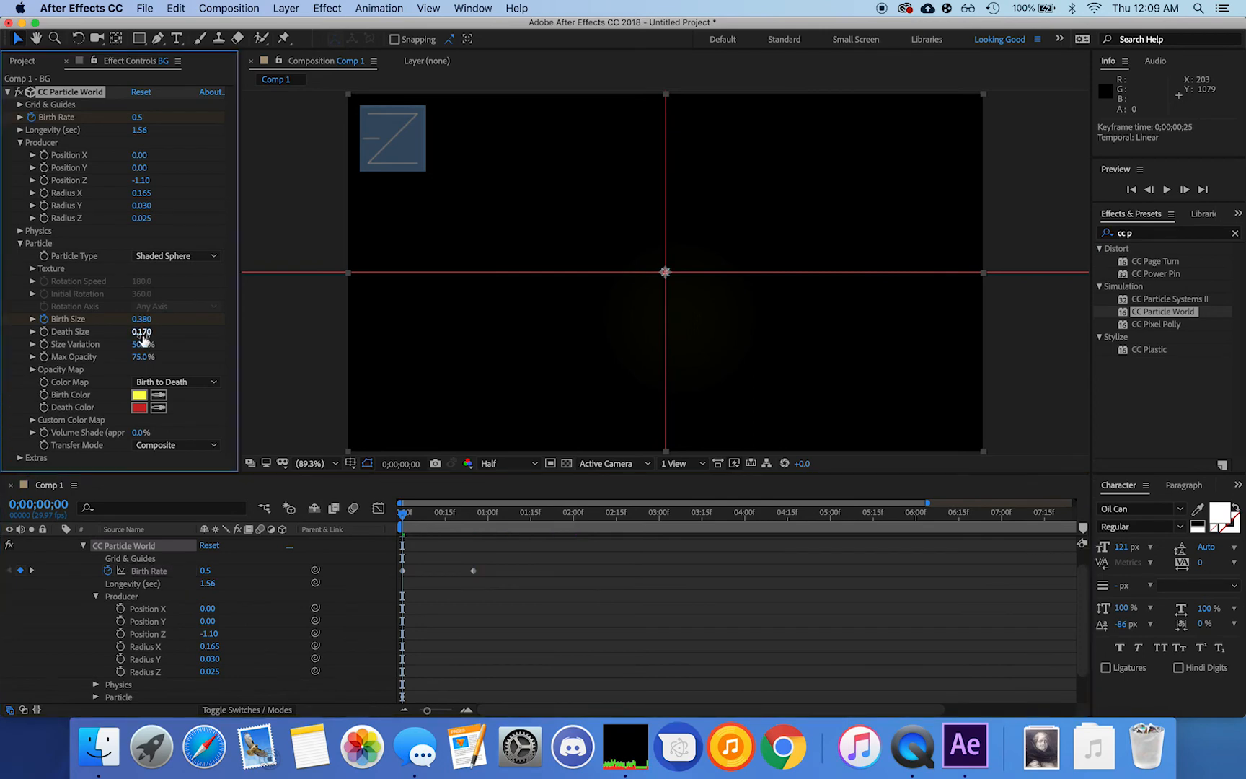
{"action": "left_click", "coordinate": [143, 335]}
{"action": "type", "text": "270"}
{"action": "key", "text": "Return"}
{"action": "key", "text": "space"}
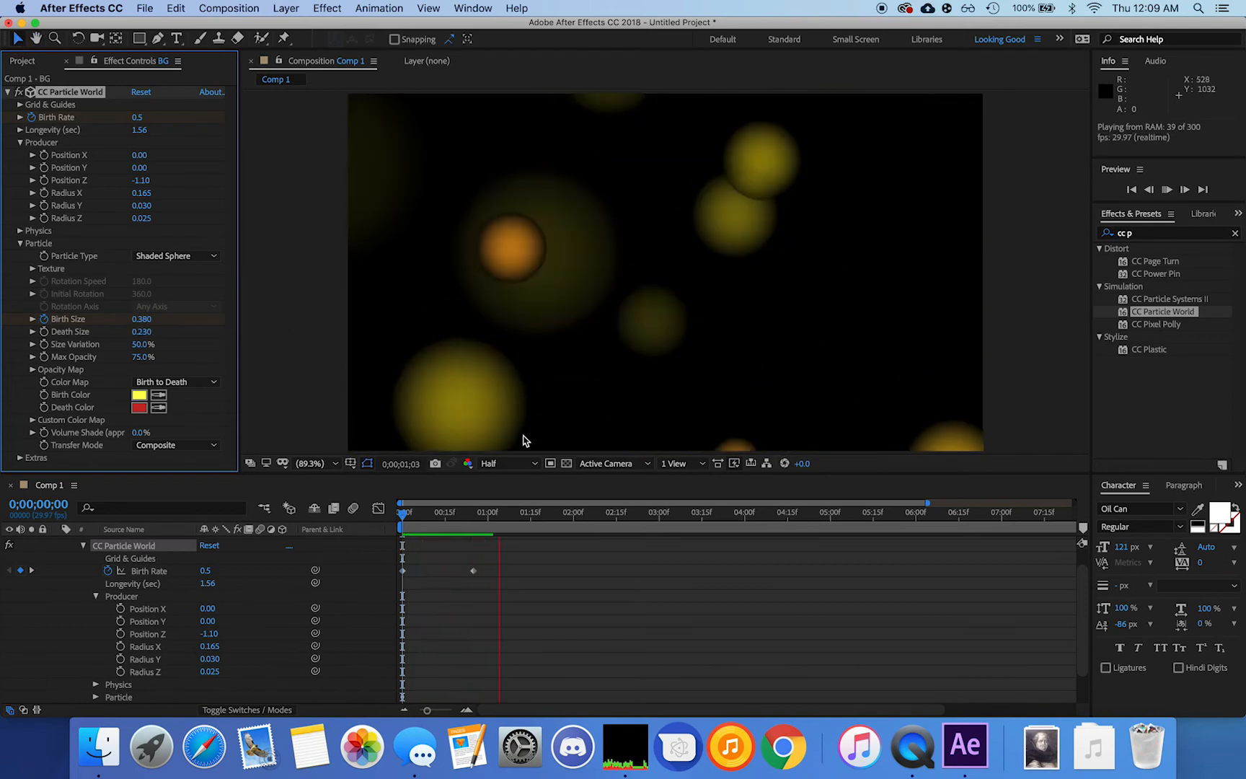
{"action": "left_click", "coordinate": [630, 527]}
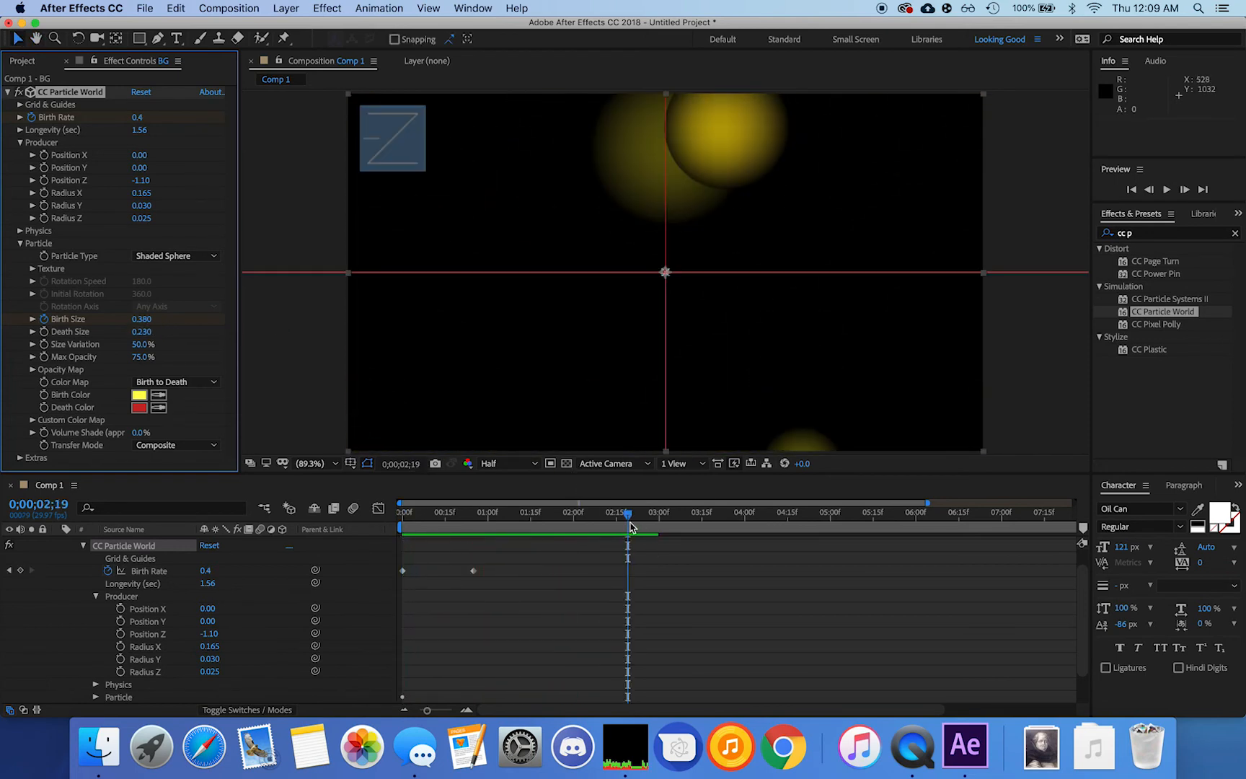
- Keyframe the Death Size at the first frame, set it to 0.170 at 0;00;00;25, and preview the animation
{"action": "key", "text": "Home"}
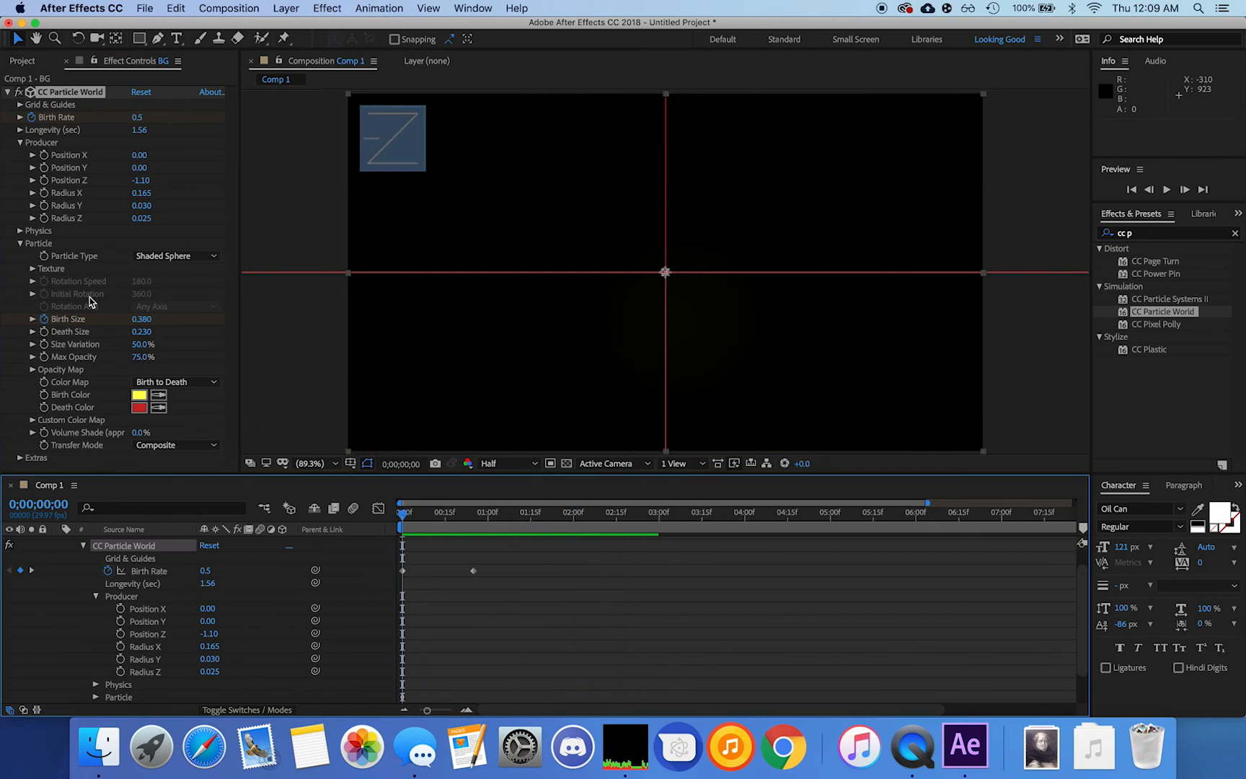
{"action": "left_click", "coordinate": [50, 334]}
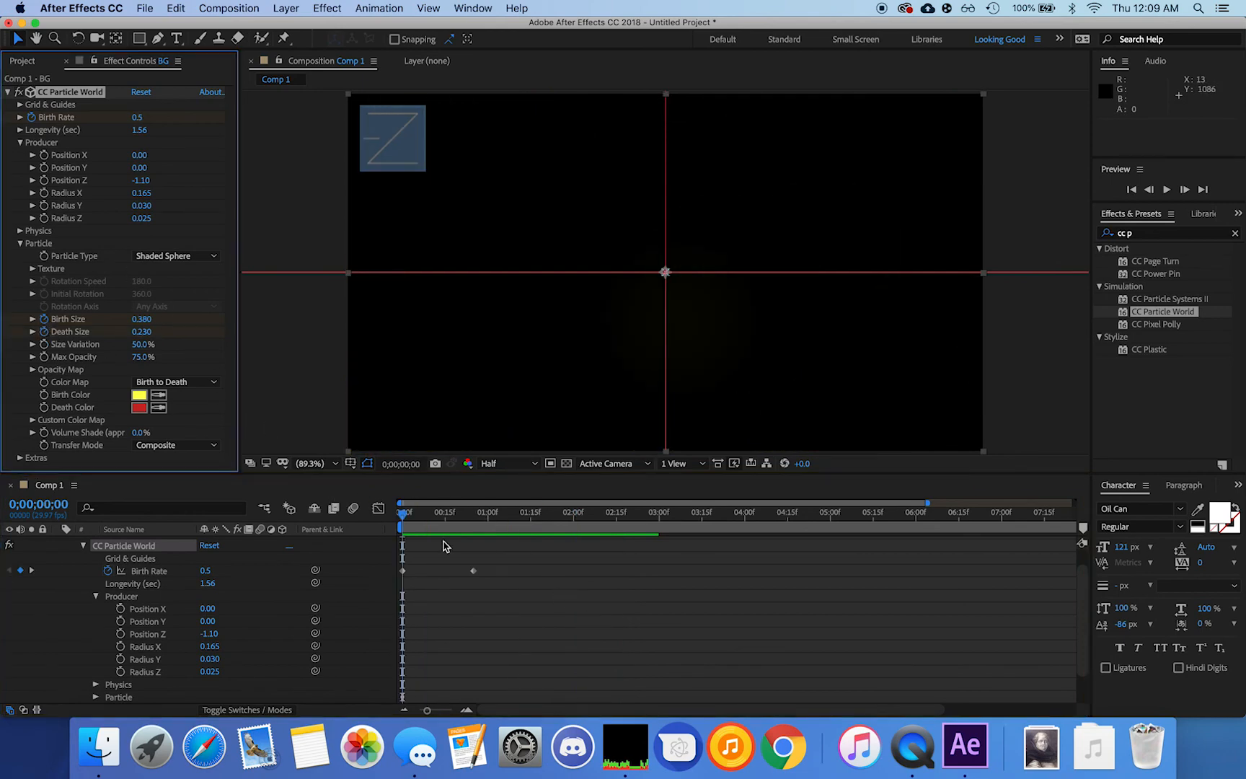
{"action": "left_click_drag", "start_coordinate": [402, 517], "coordinate": [475, 517]}
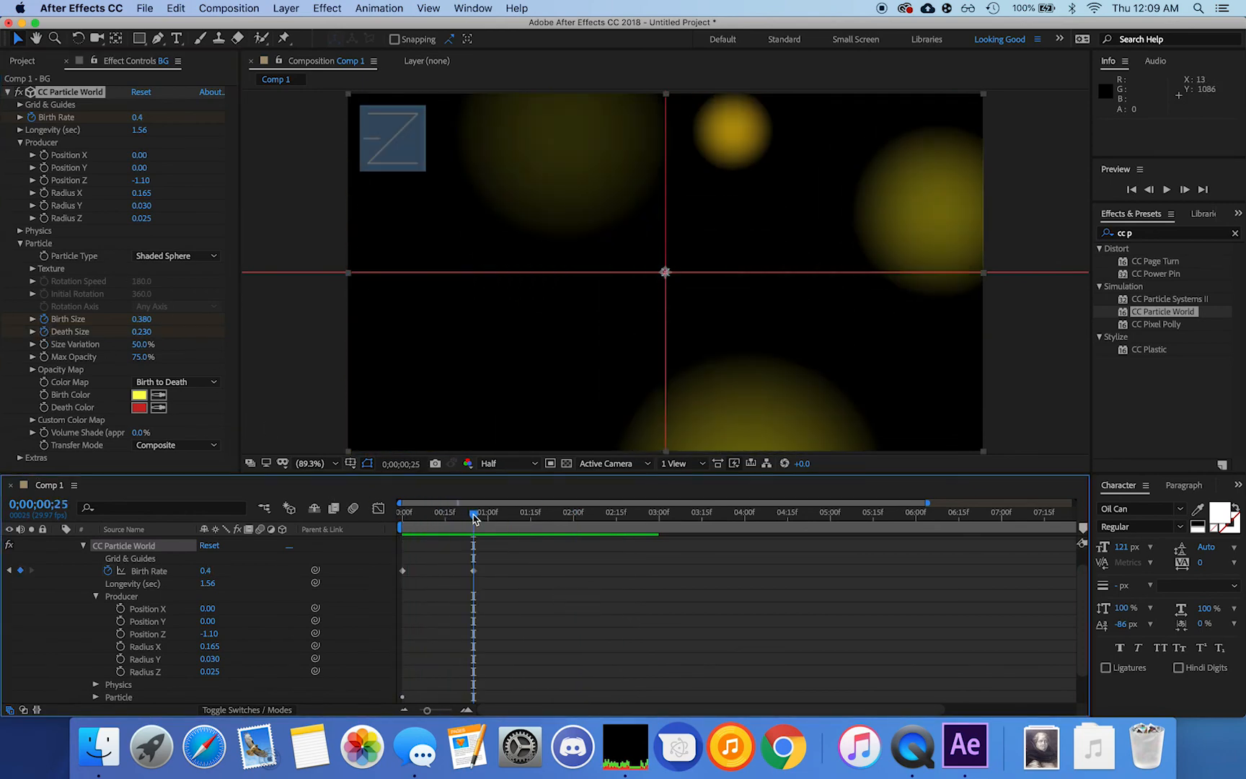
{"action": "left_click", "coordinate": [144, 333]}
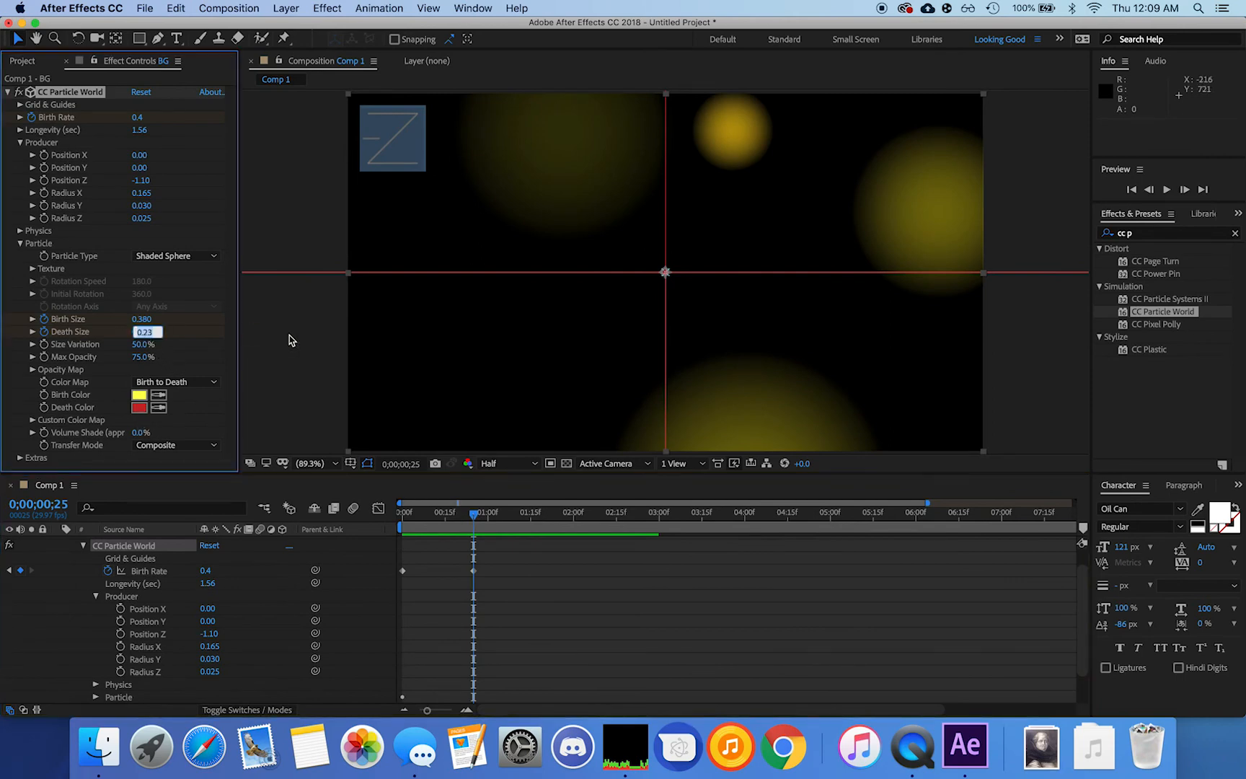
{"action": "key", "text": "BackSpace"}
{"action": "key", "text": "Return"}
{"action": "key", "text": "space"}
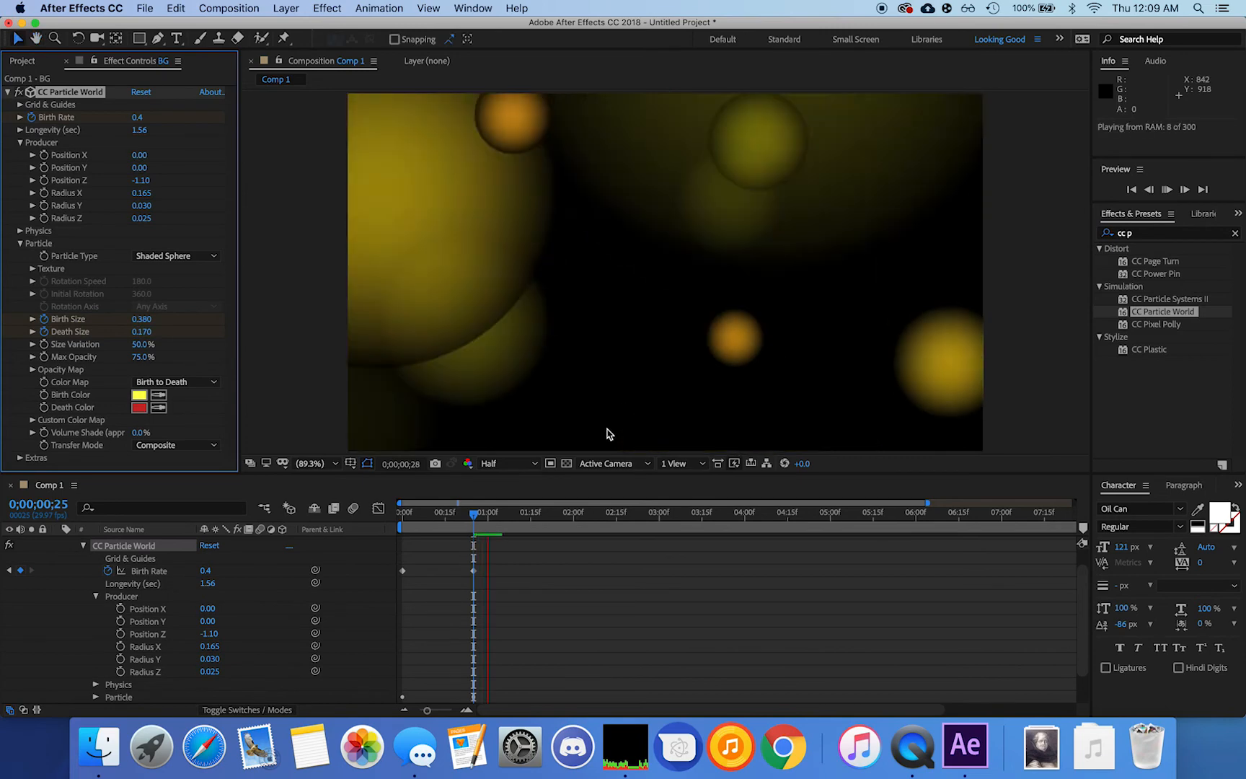
{"action": "key", "text": "space"}
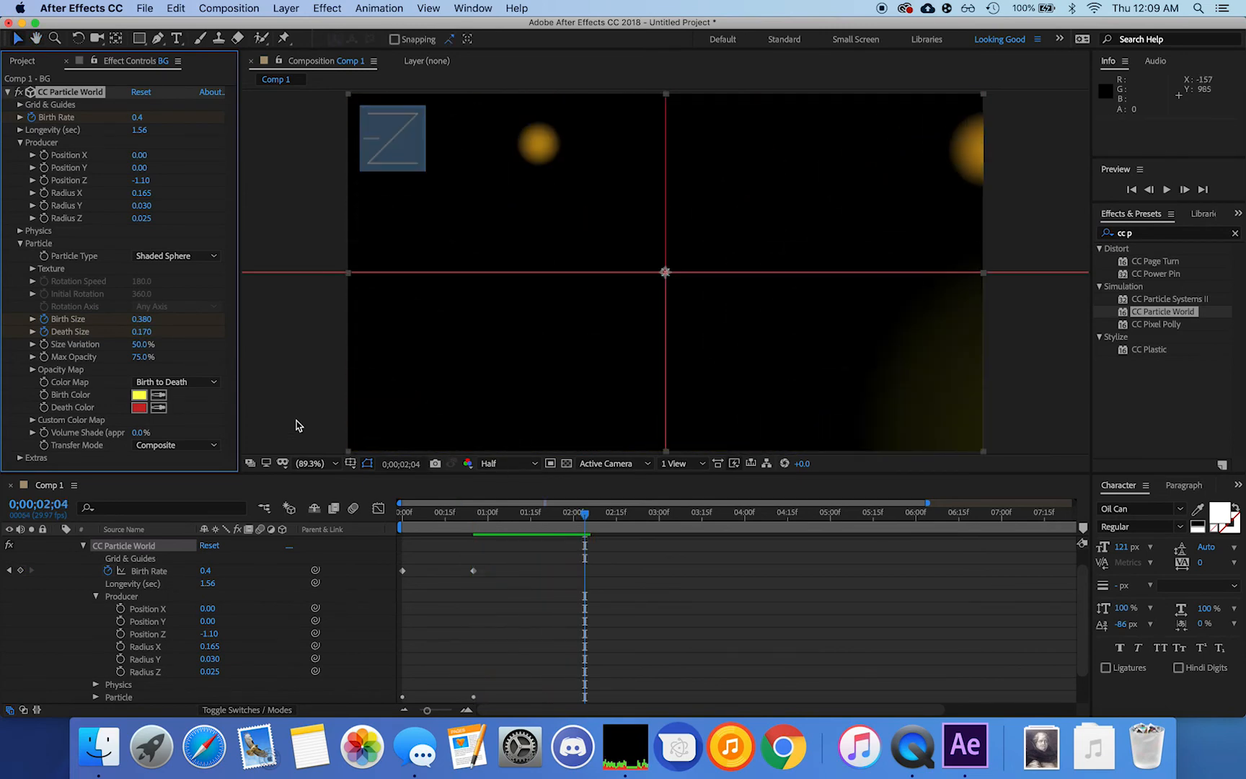
- Set the Birth Rate keyframe at 0;00;00;25 to 0.24 and preview the animation
{"action": "left_click_drag", "start_coordinate": [586, 516], "coordinate": [473, 524]}
{"action": "left_click", "coordinate": [473, 572]}
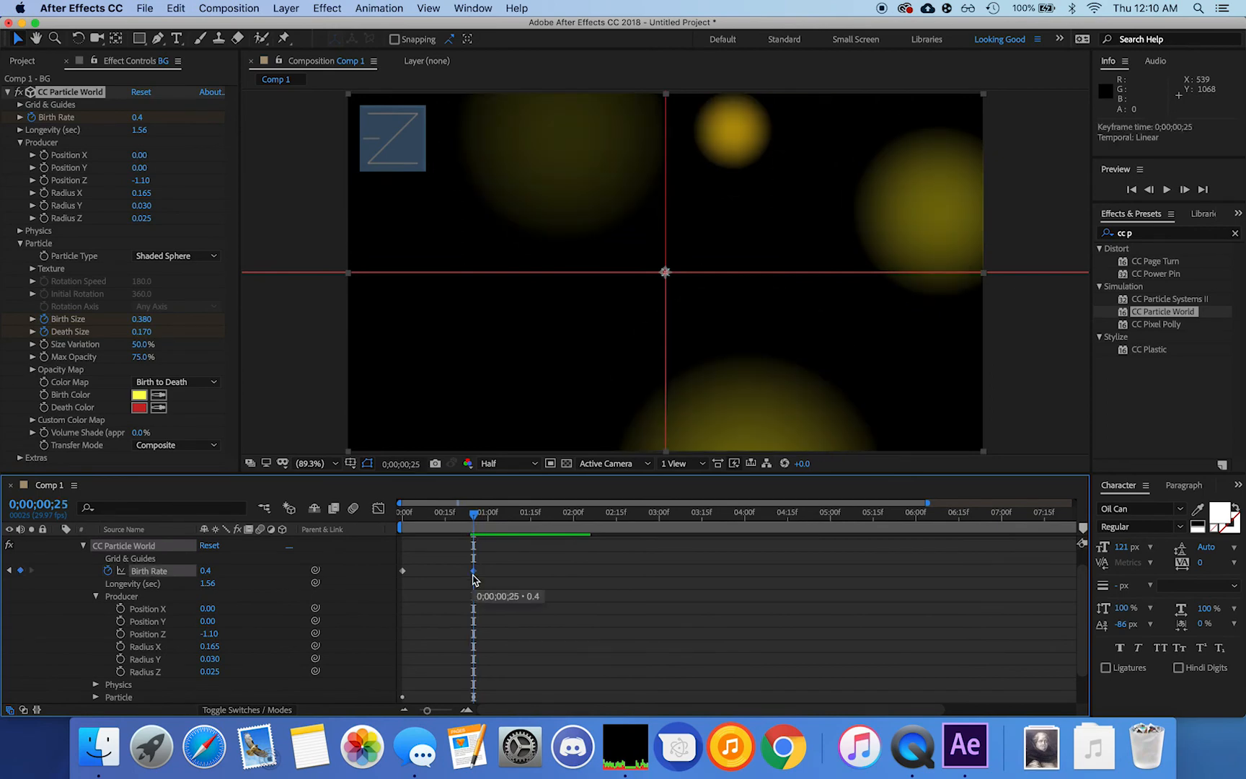
{"action": "left_click", "coordinate": [206, 572]}
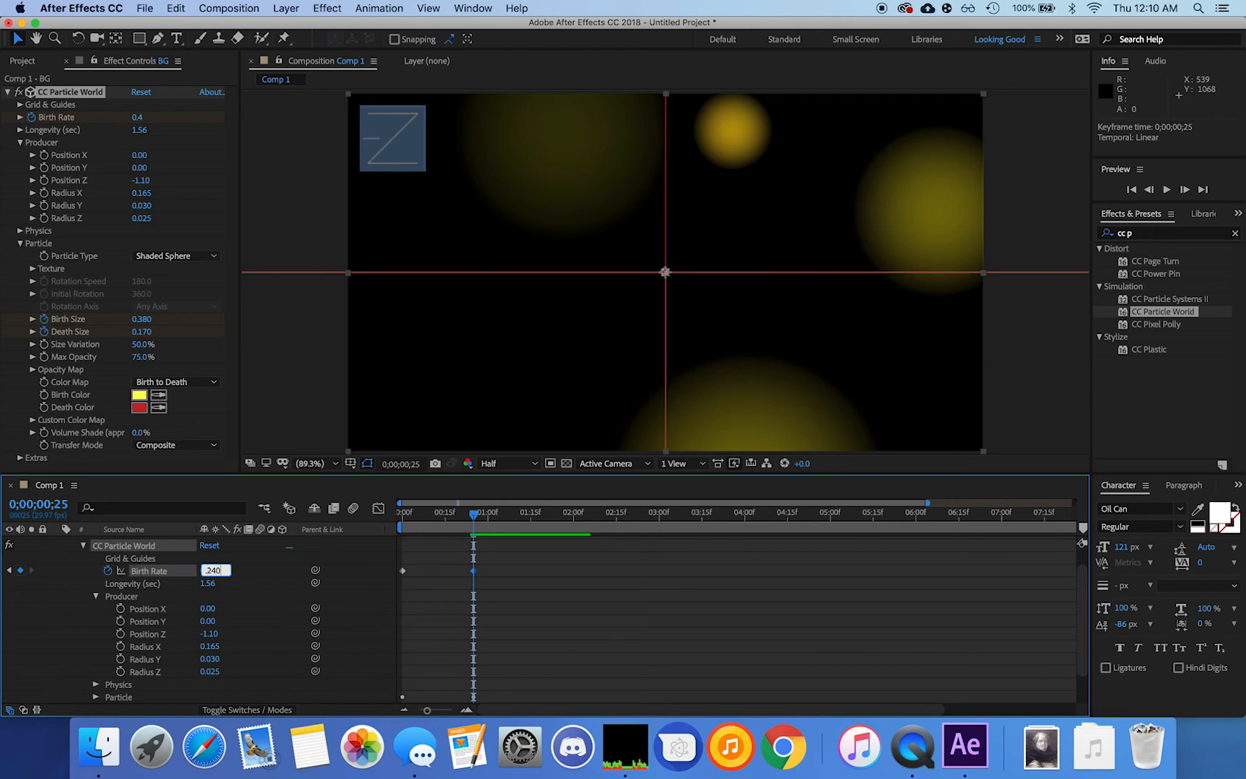
{"action": "key", "text": "Return"}
{"action": "key", "text": "space"}
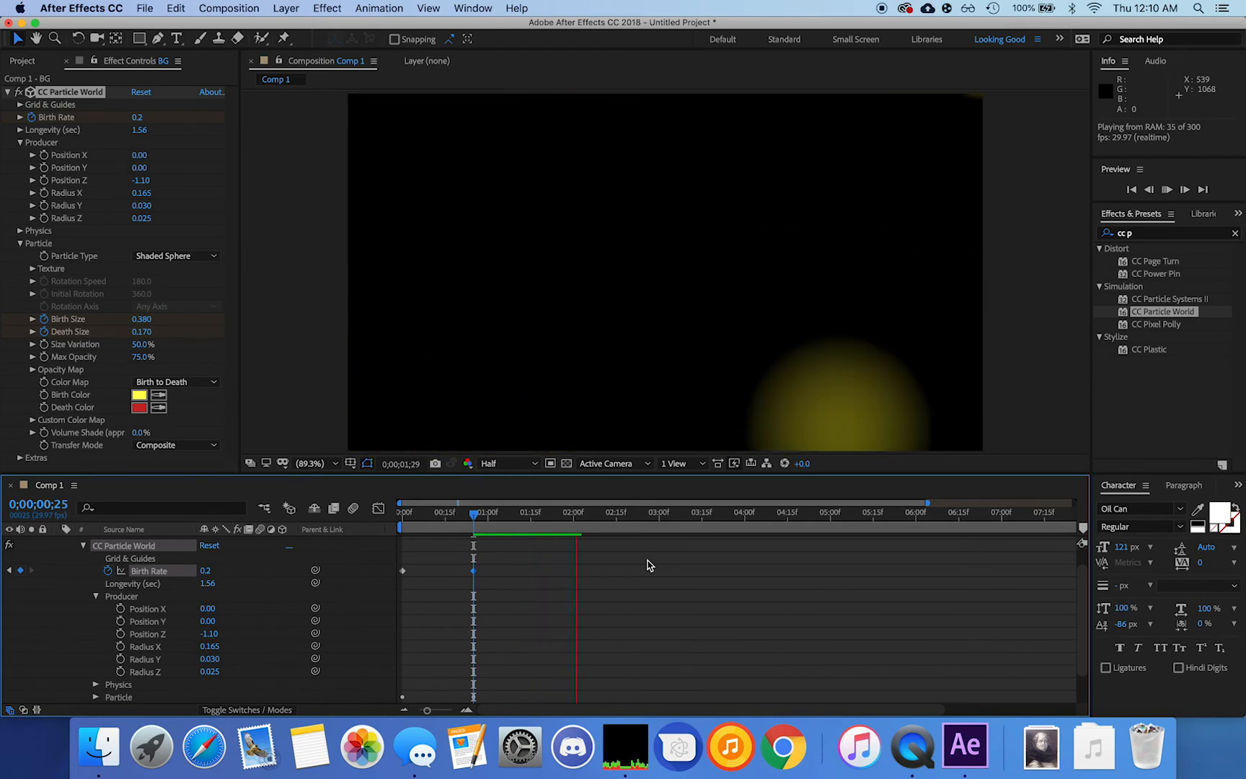
{"action": "key", "text": "space"}
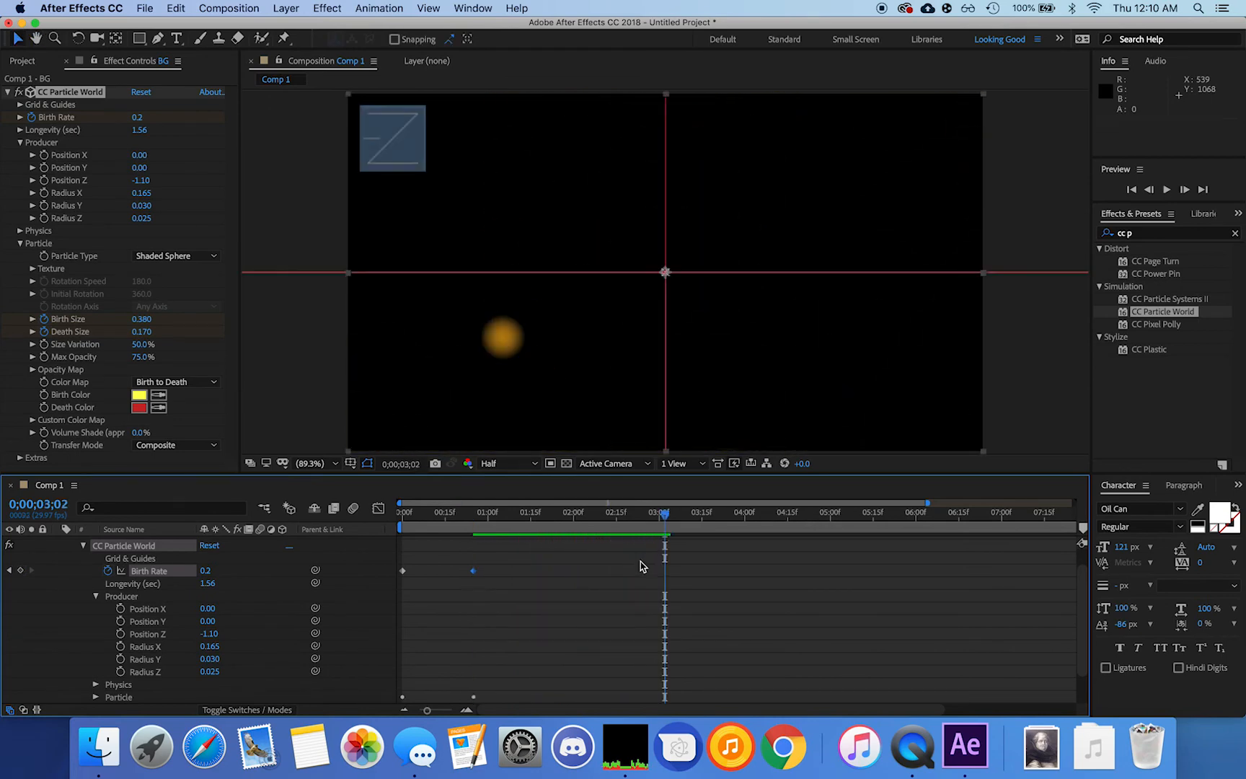
- Set the Birth Rate keyframe at 0;00;00;25 to 0.36 and preview the animation from there
{"action": "left_click_drag", "start_coordinate": [661, 522], "coordinate": [473, 540]}
{"action": "scroll", "coordinate": [228, 614], "scroll_direction": "down", "scroll_amount": 3}
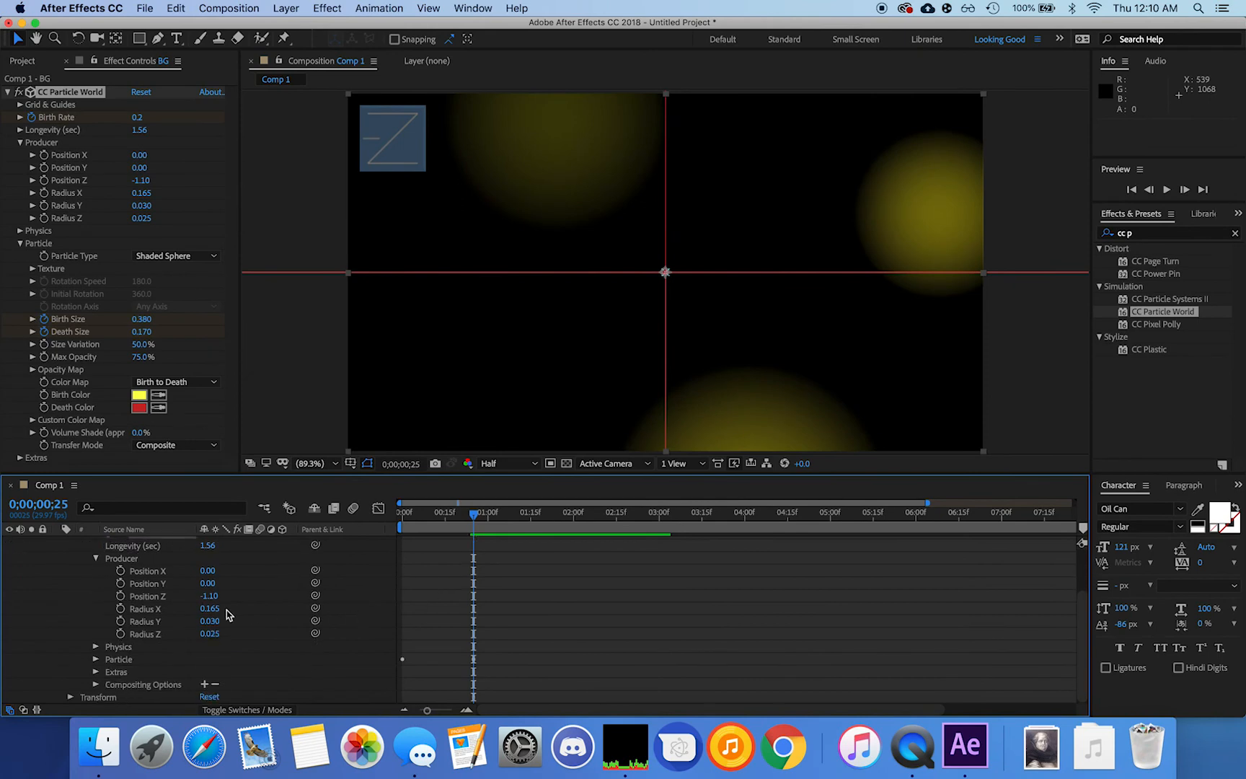
{"action": "left_click", "coordinate": [96, 659]}
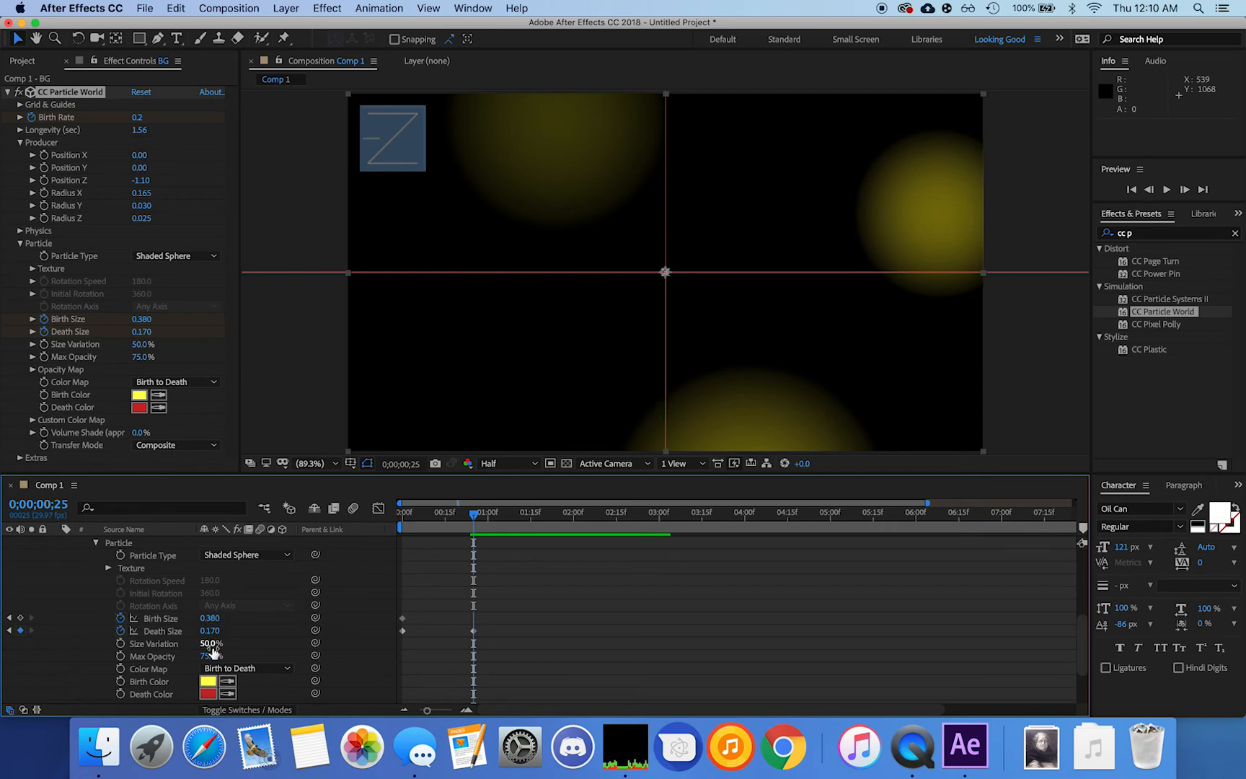
{"action": "scroll", "coordinate": [212, 655], "scroll_direction": "down", "scroll_amount": 3}
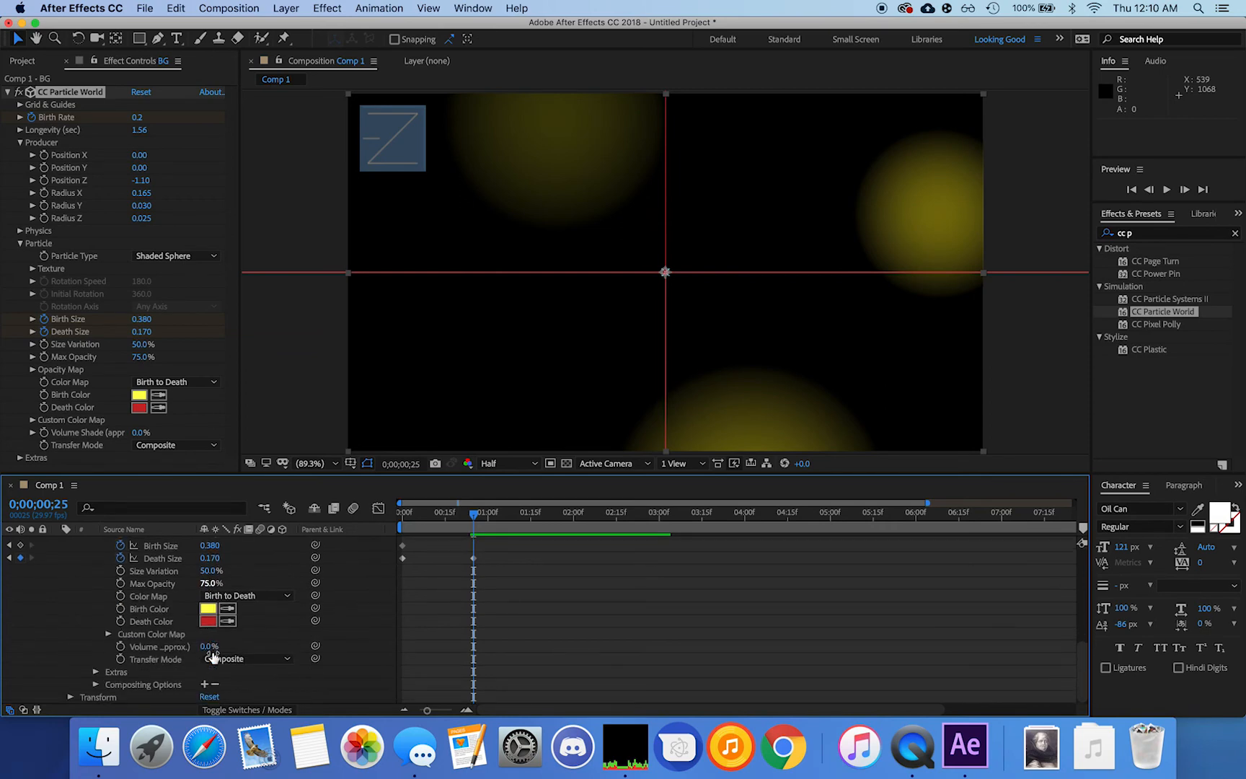
{"action": "scroll", "coordinate": [212, 655], "scroll_direction": "up", "scroll_amount": 8}
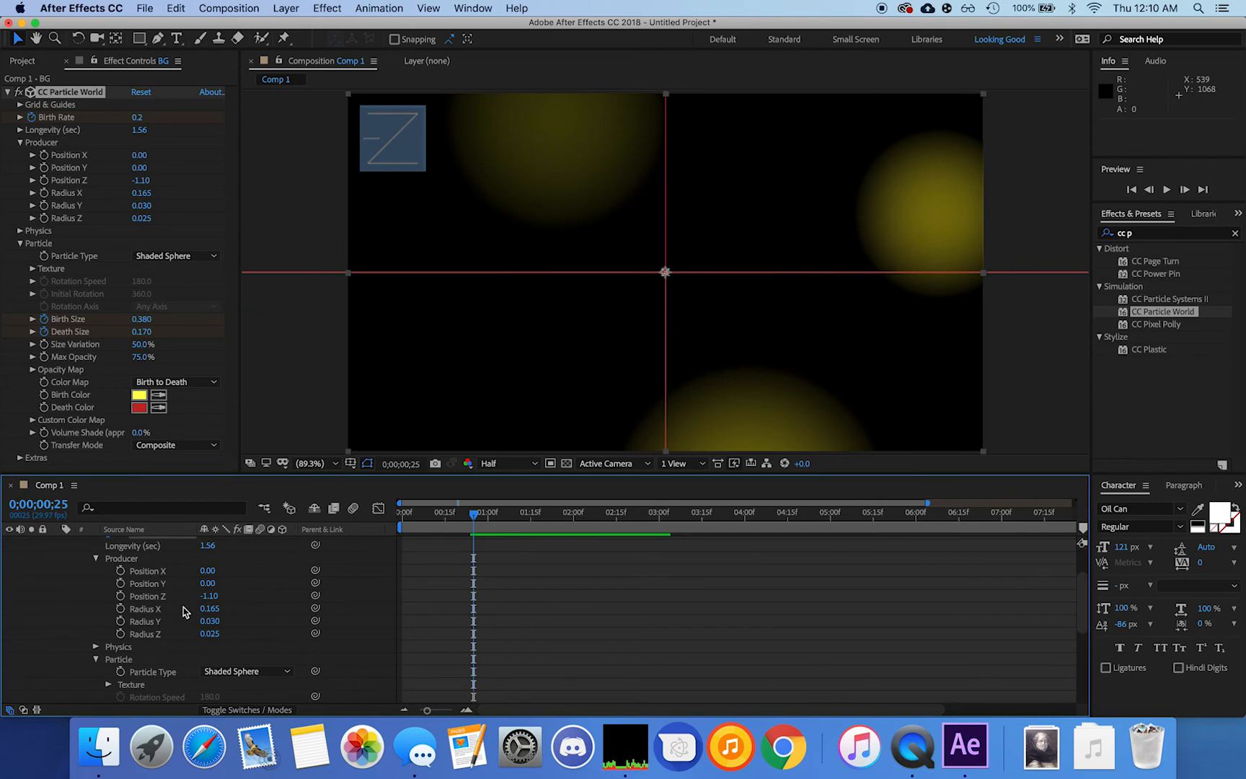
{"action": "scroll", "coordinate": [191, 608], "scroll_direction": "up", "scroll_amount": 3}
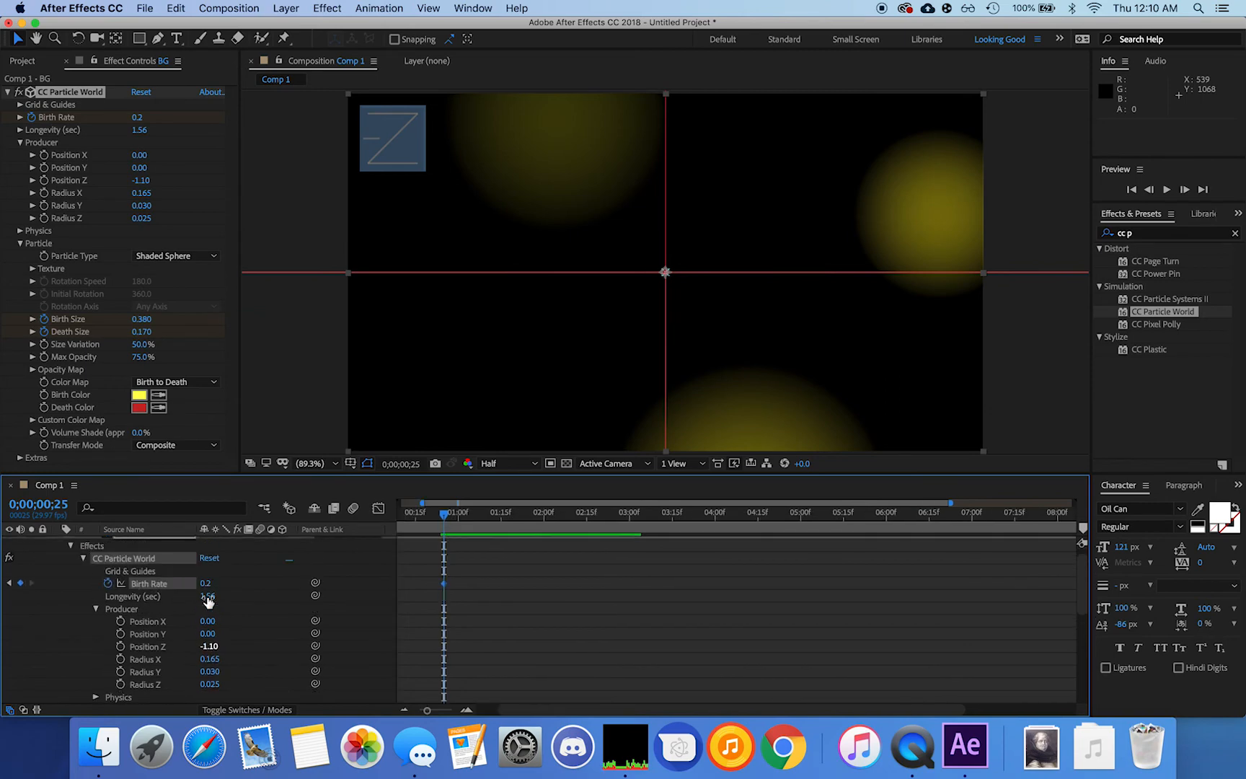
{"action": "left_click", "coordinate": [208, 584]}
{"action": "type", "text": ".36"}
{"action": "key", "text": "Return"}
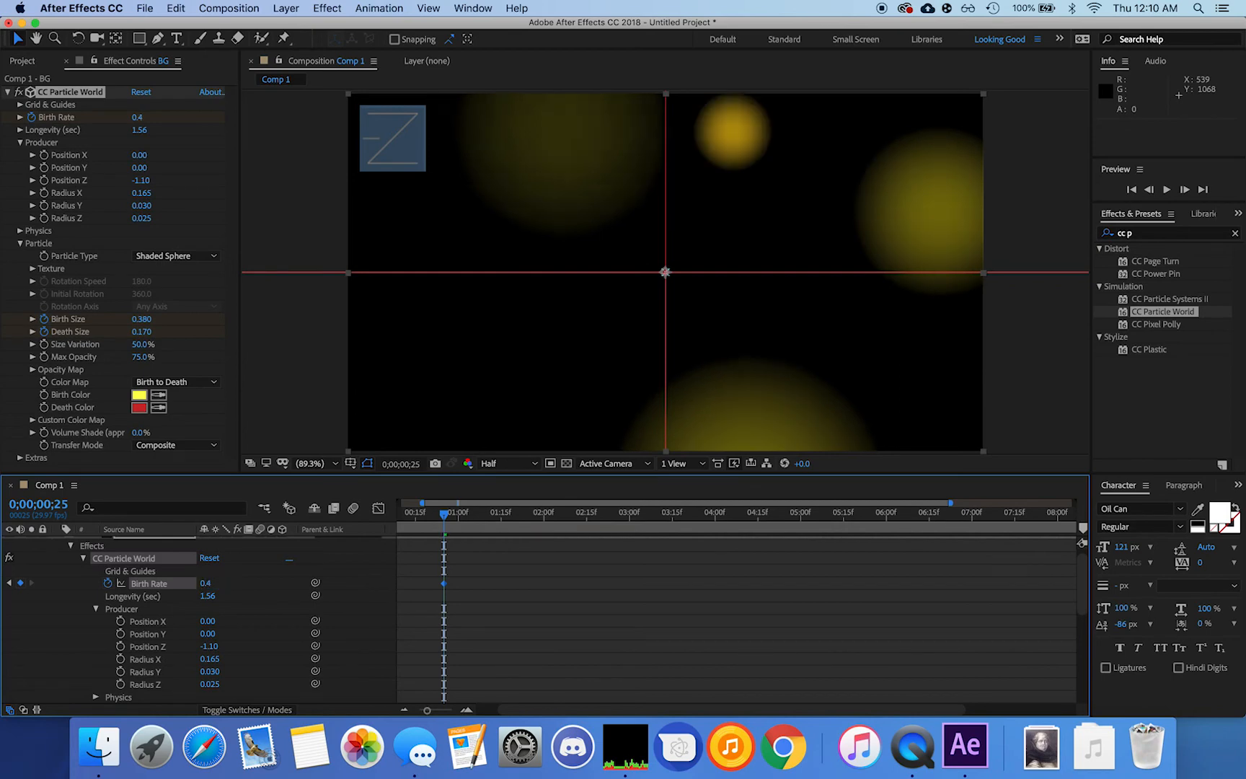
{"action": "key", "text": "space"}
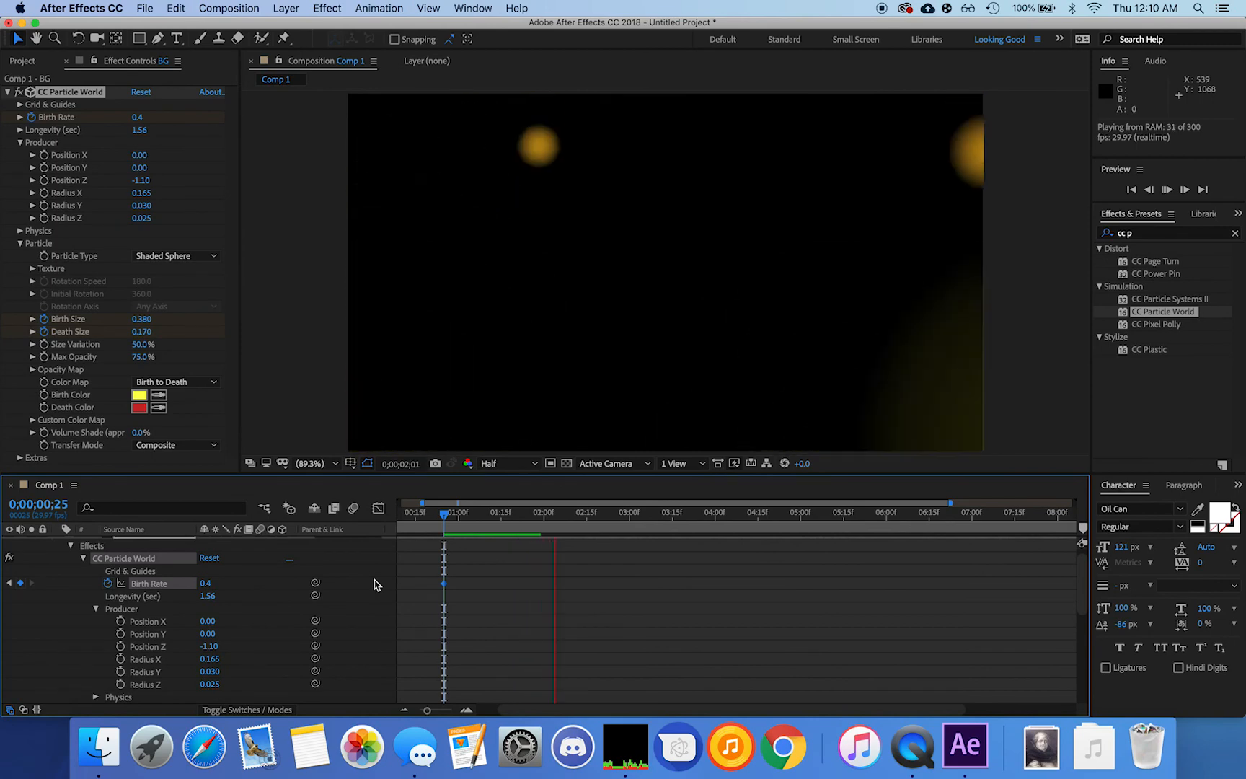
{"action": "key", "text": "space"}
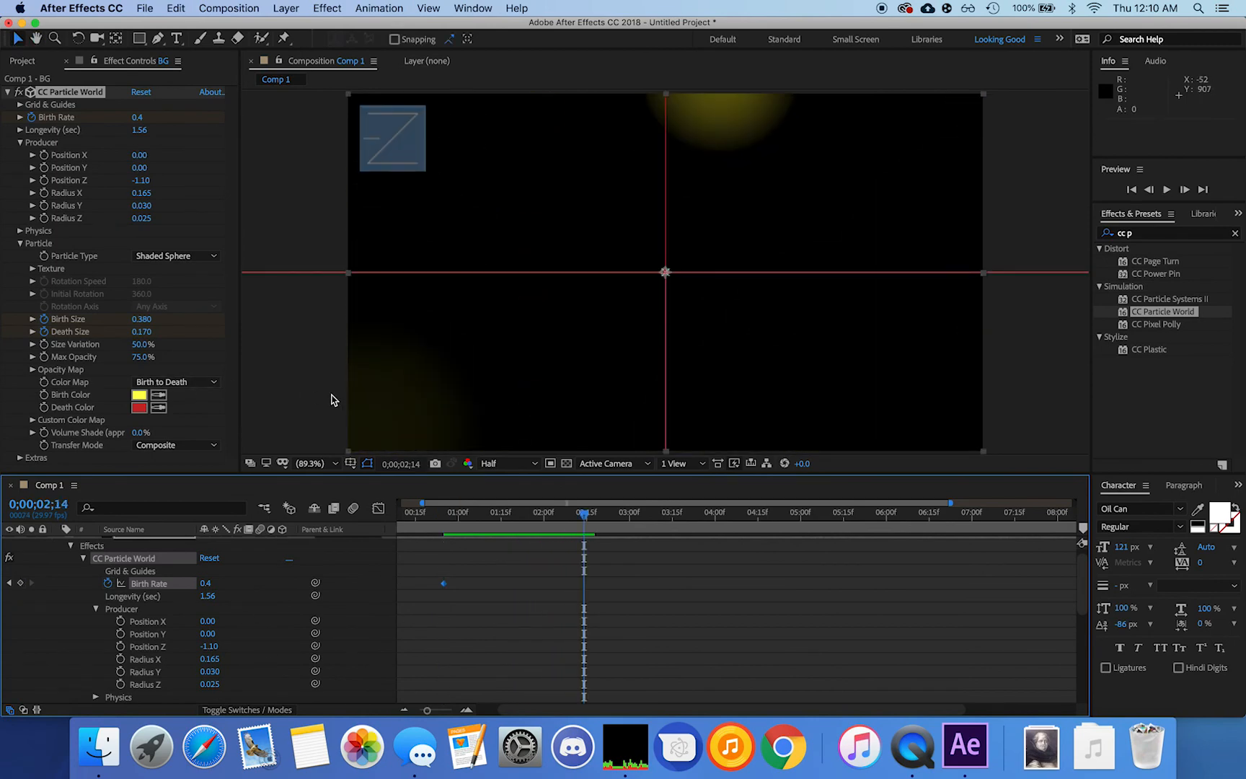
- Return to the first frame and set the particles' Birth Color to medium grey 838383
{"action": "left_click_drag", "start_coordinate": [583, 504], "coordinate": [328, 491]}
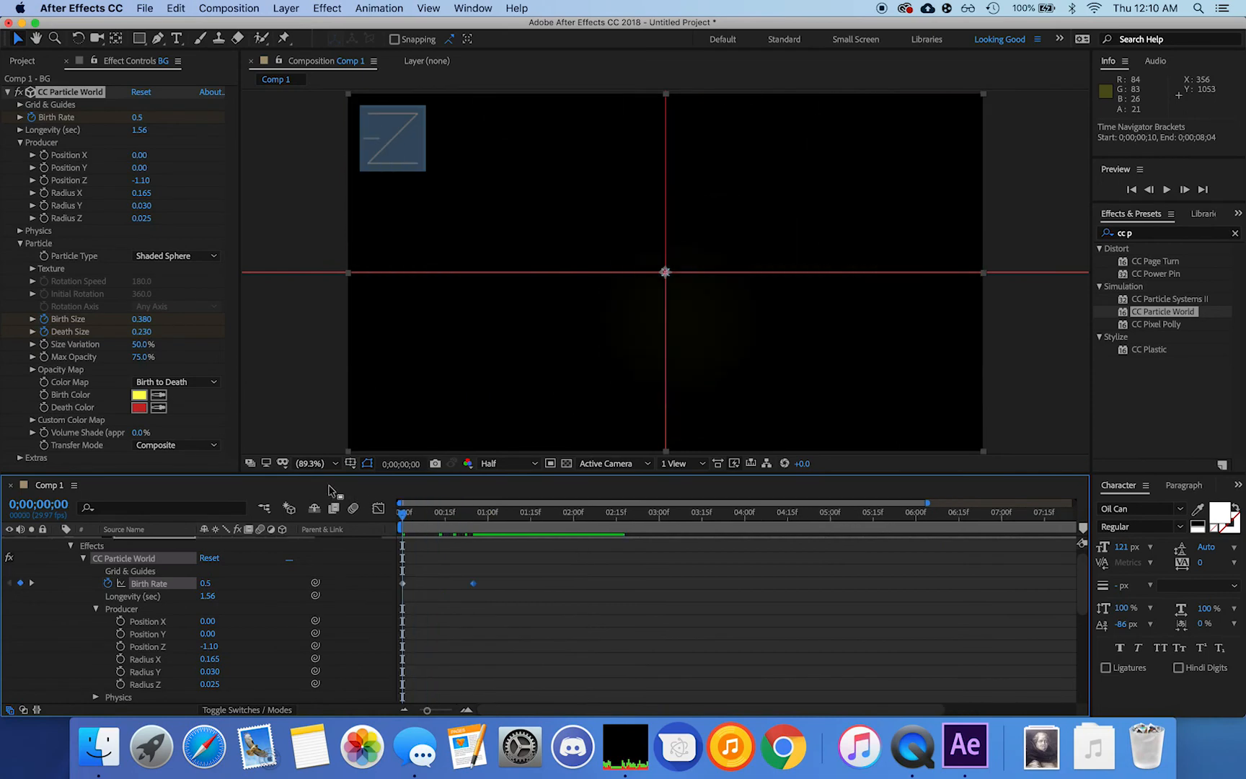
{"action": "left_click", "coordinate": [139, 395]}
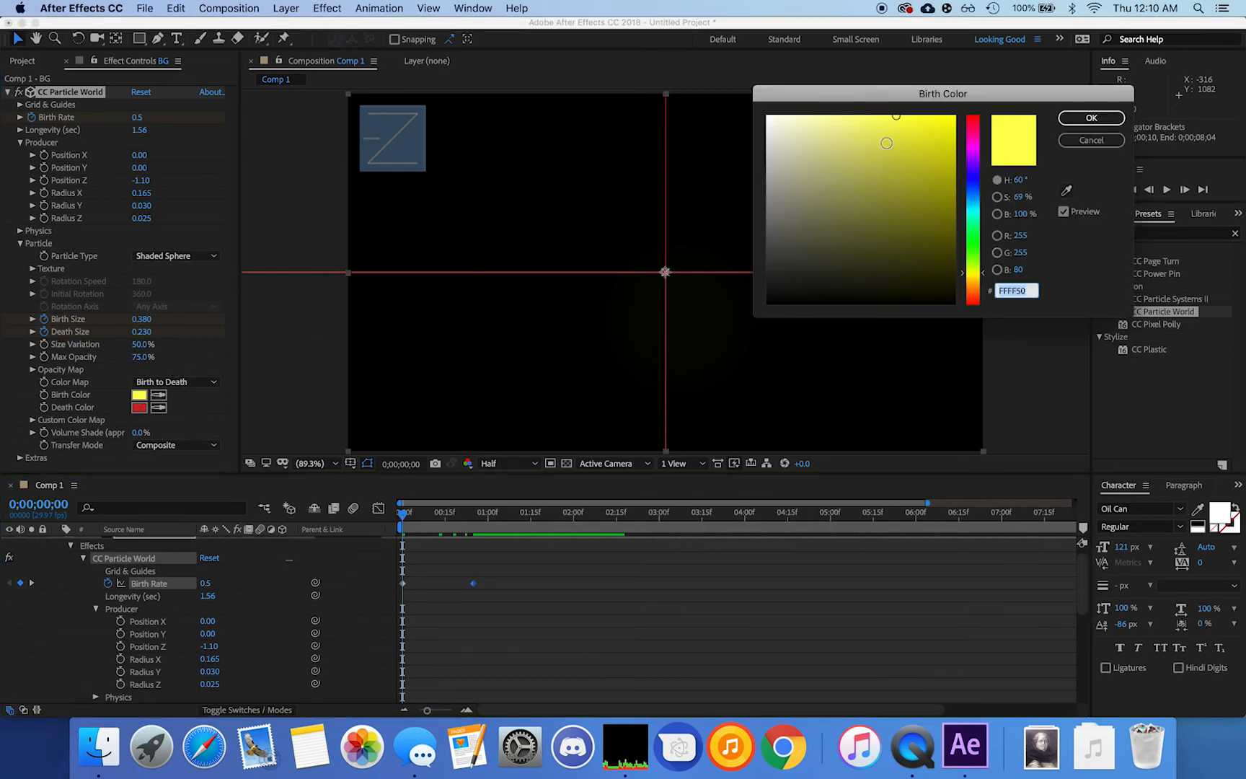
{"action": "left_click_drag", "start_coordinate": [905, 144], "coordinate": [770, 131]}
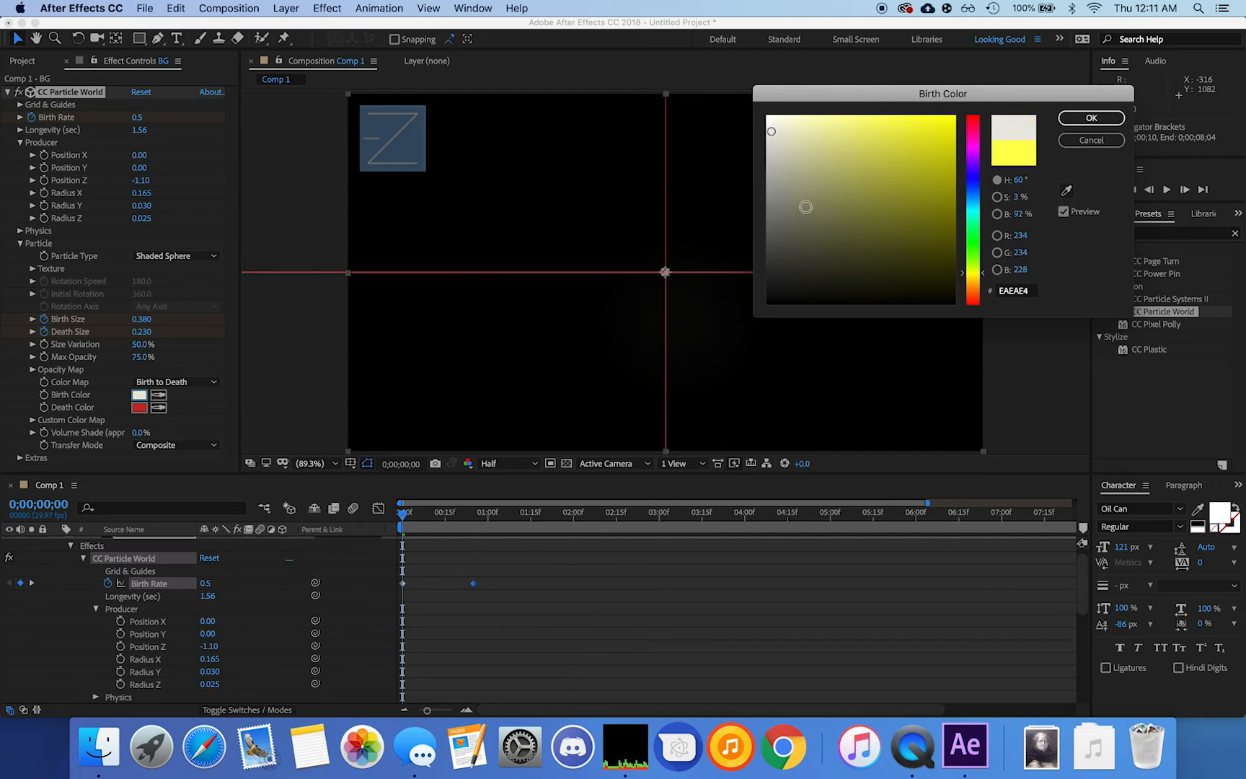
{"action": "mouse_move", "coordinate": [805, 207]}
{"action": "left_mouse_down"}
{"action": "mouse_move", "coordinate": [773, 259]}
{"action": "mouse_move", "coordinate": [754, 228]}
{"action": "mouse_move", "coordinate": [769, 191]}
{"action": "mouse_move", "coordinate": [766, 210]}
{"action": "left_mouse_up"}
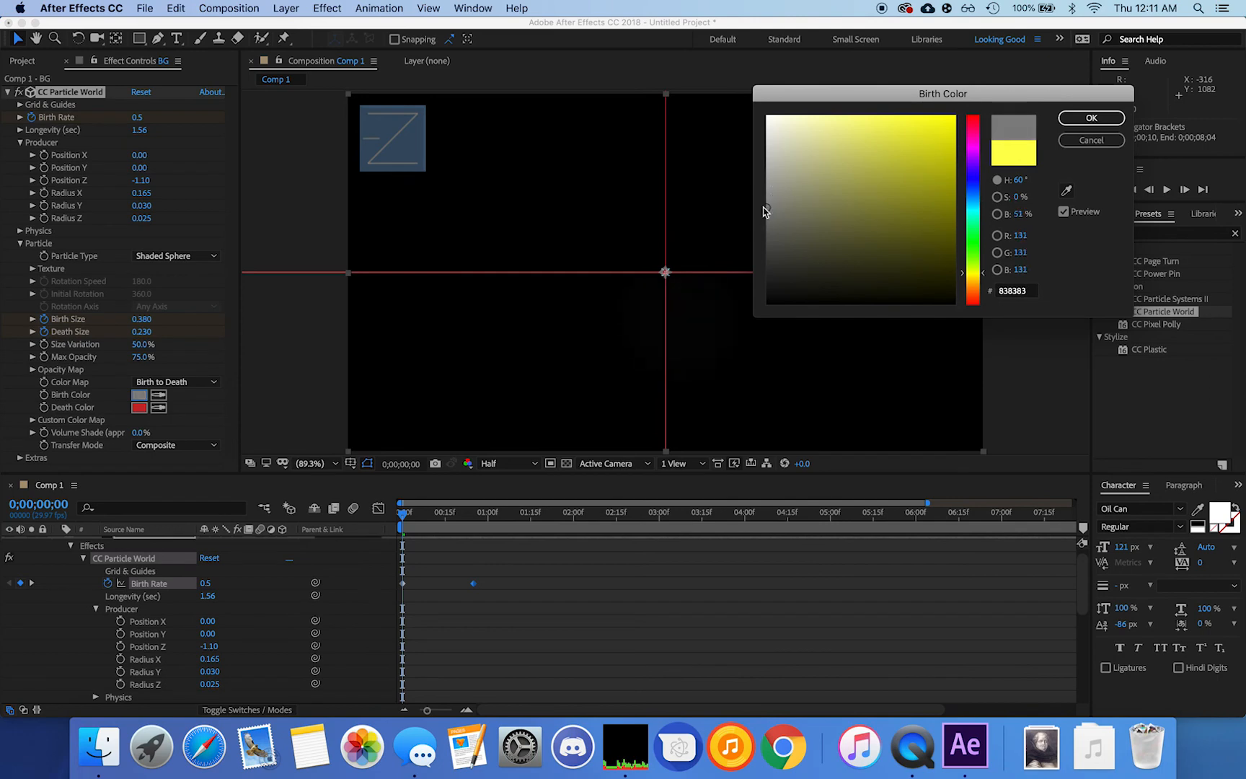
{"action": "left_click", "coordinate": [1078, 117]}
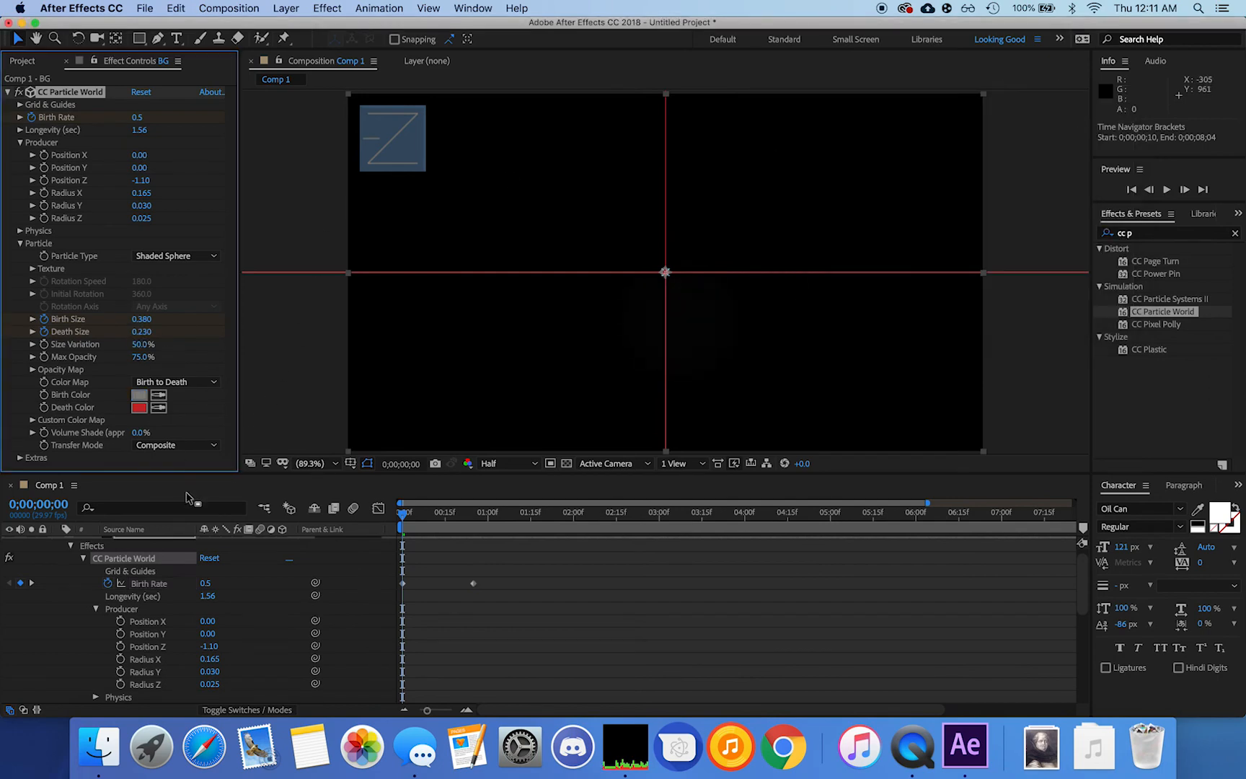
- Set the particles' Death Color to white FFFFFF and preview the animation
{"action": "left_click", "coordinate": [139, 408]}
{"action": "left_click_drag", "start_coordinate": [812, 198], "coordinate": [752, 113]}
{"action": "left_click", "coordinate": [1103, 117]}
{"action": "key", "text": "space"}
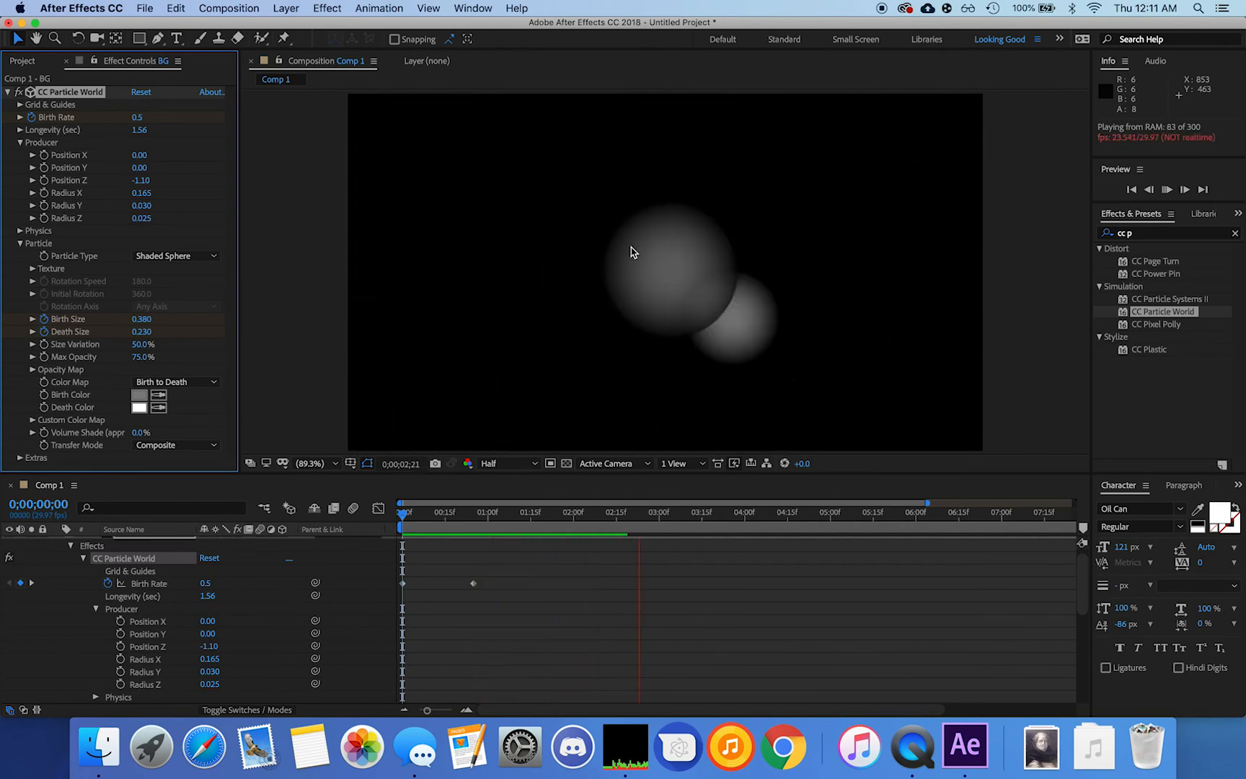
{"action": "key", "text": "space"}
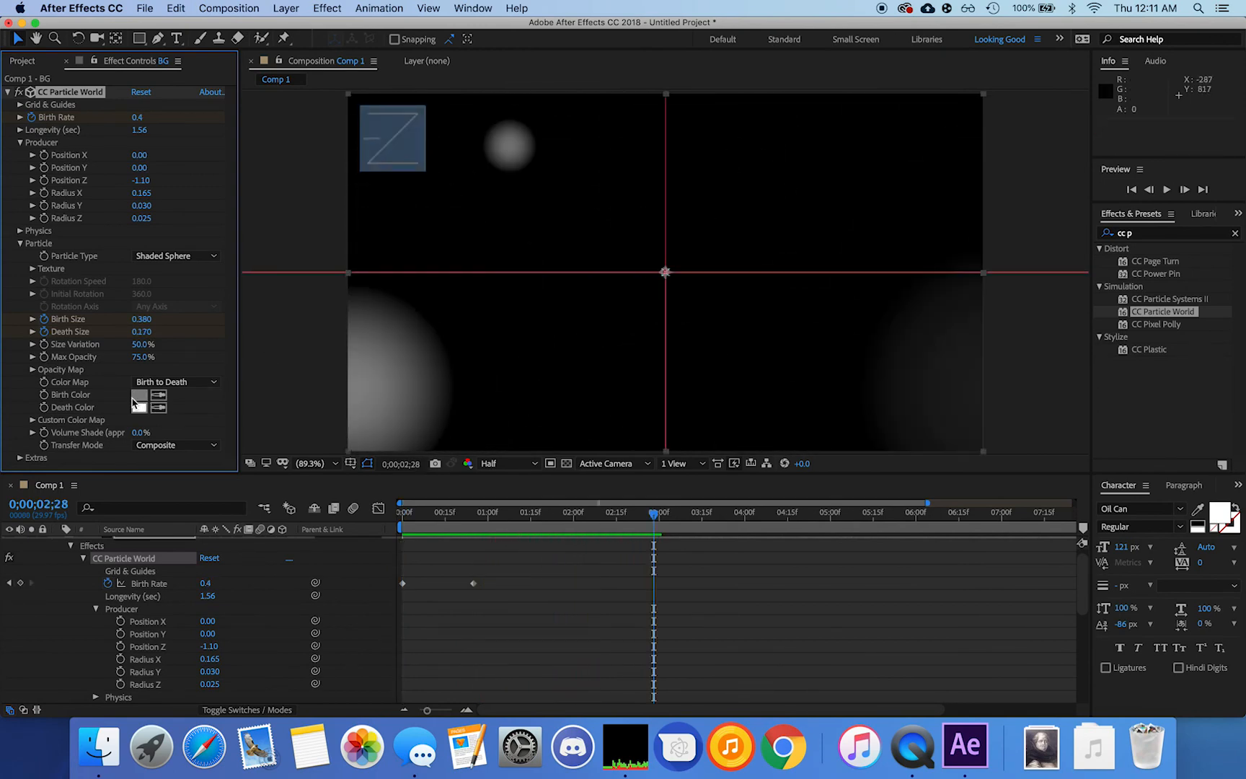
- Set the particles' Birth Color to white FFFFFF, leaving the Color Map on Birth to Death
{"action": "left_click", "coordinate": [173, 382]}
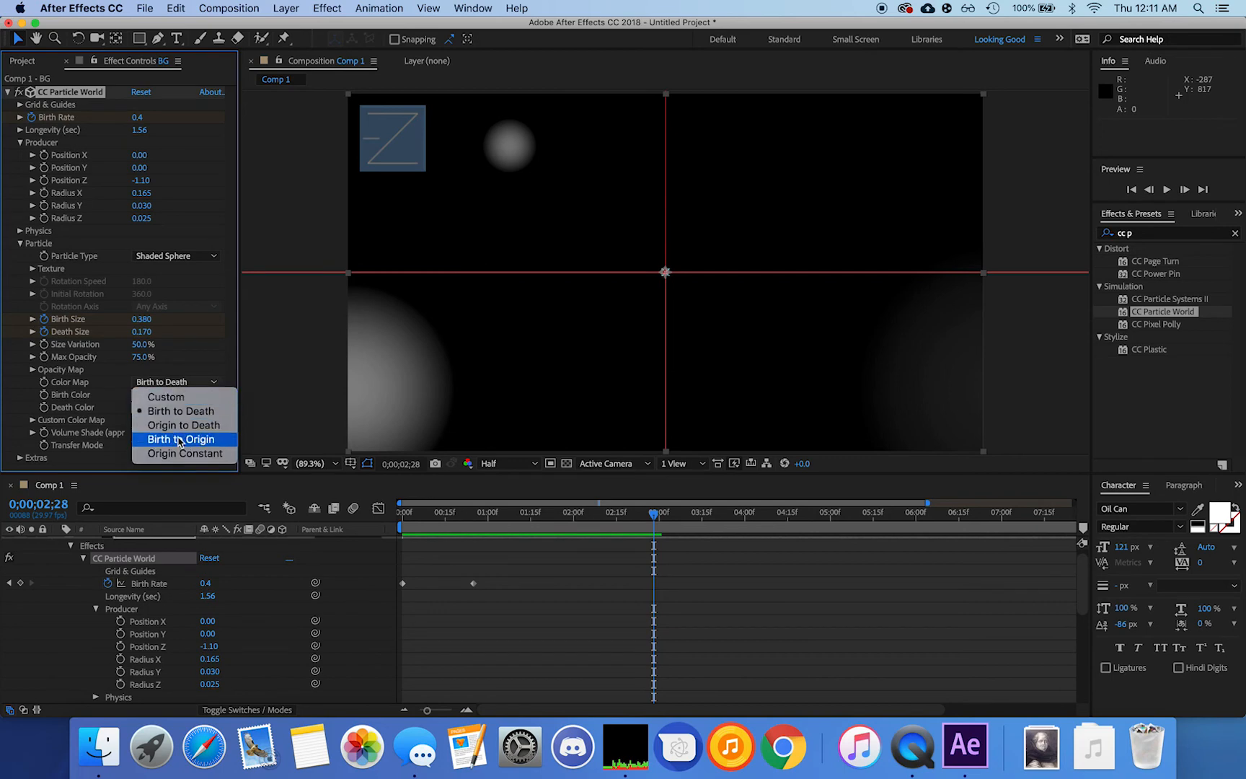
{"action": "left_click", "coordinate": [99, 424]}
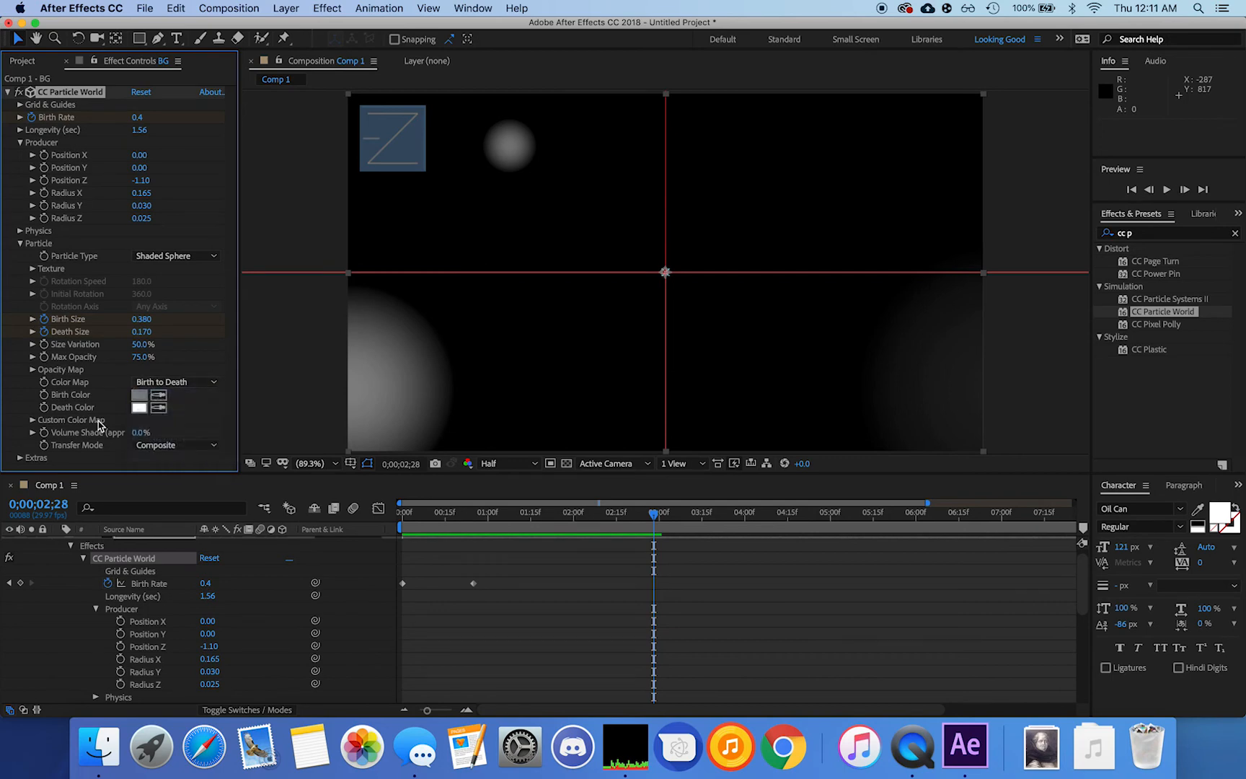
{"action": "left_click", "coordinate": [142, 395]}
{"action": "left_click_drag", "start_coordinate": [793, 200], "coordinate": [716, 99]}
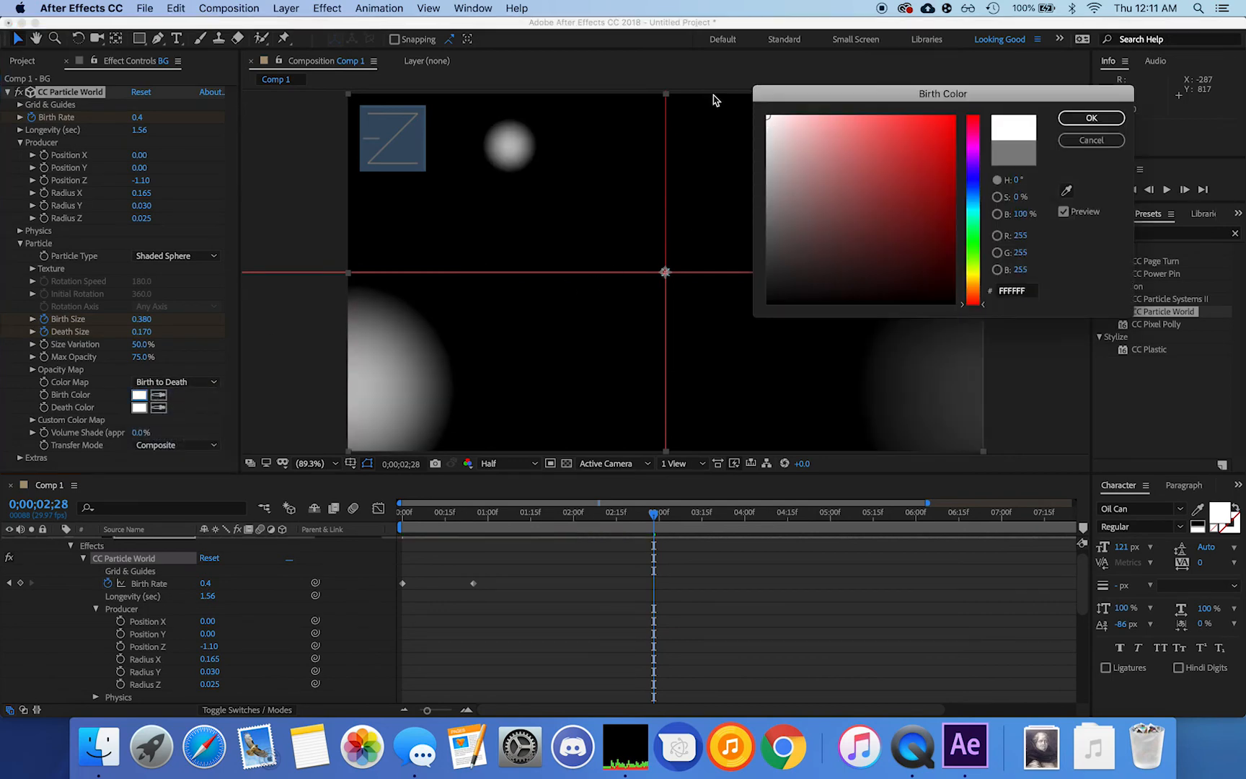
{"action": "left_click", "coordinate": [1100, 115]}
- Set the particles' Death Color to light grey AEAEAE and preview the animation
{"action": "left_click", "coordinate": [141, 409]}
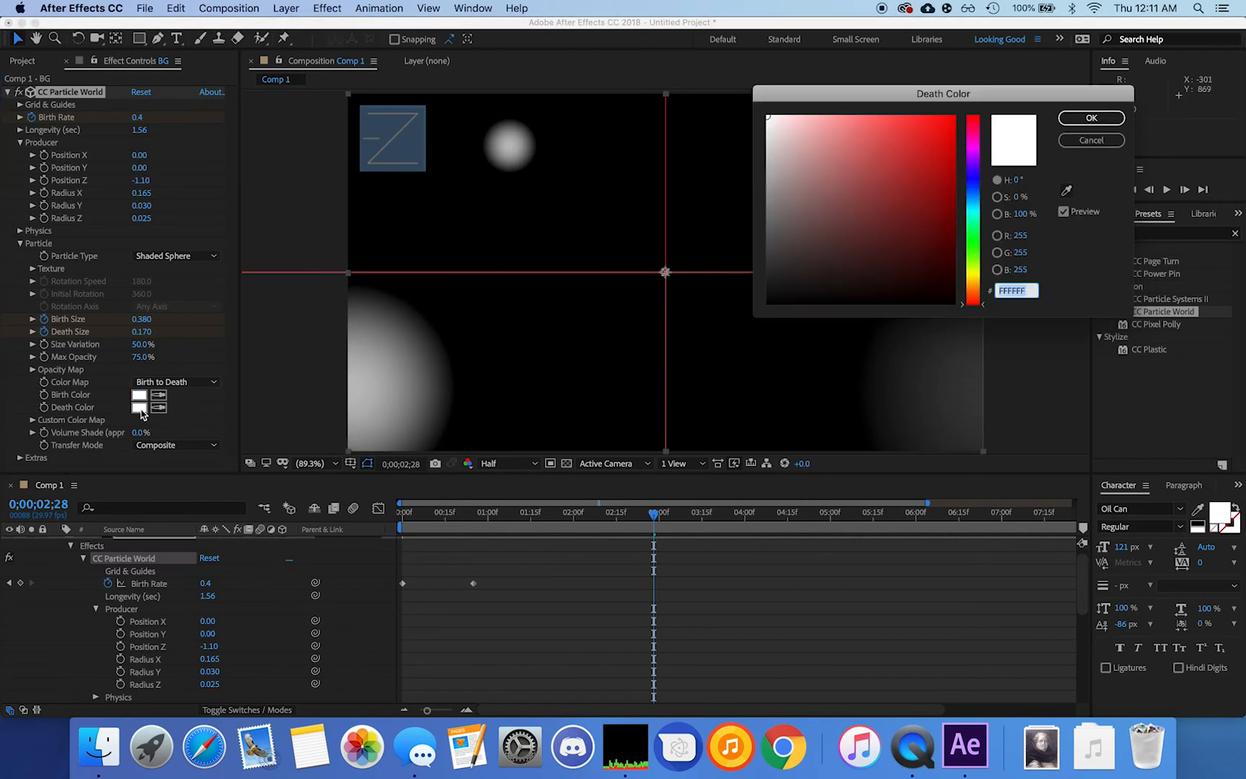
{"action": "left_click_drag", "start_coordinate": [793, 205], "coordinate": [747, 176]}
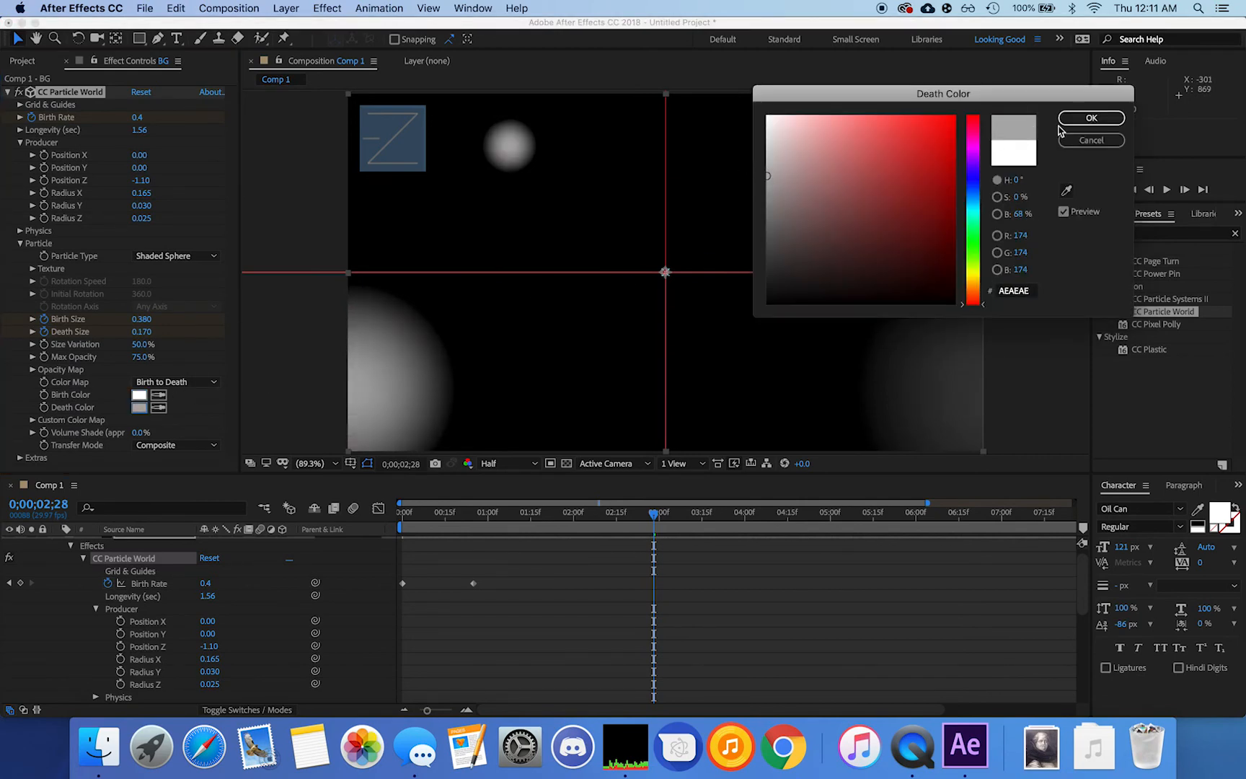
{"action": "left_click", "coordinate": [1090, 118]}
{"action": "key", "text": "space"}
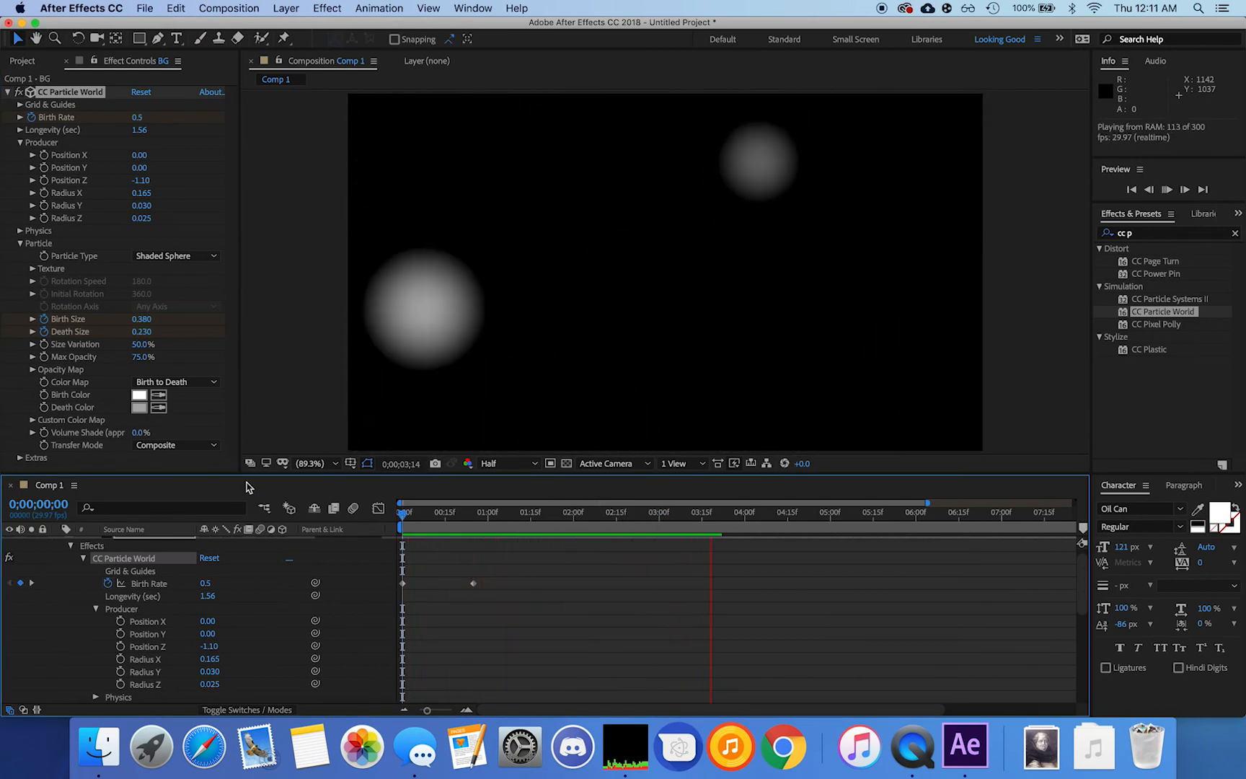
{"action": "key", "text": "space"}
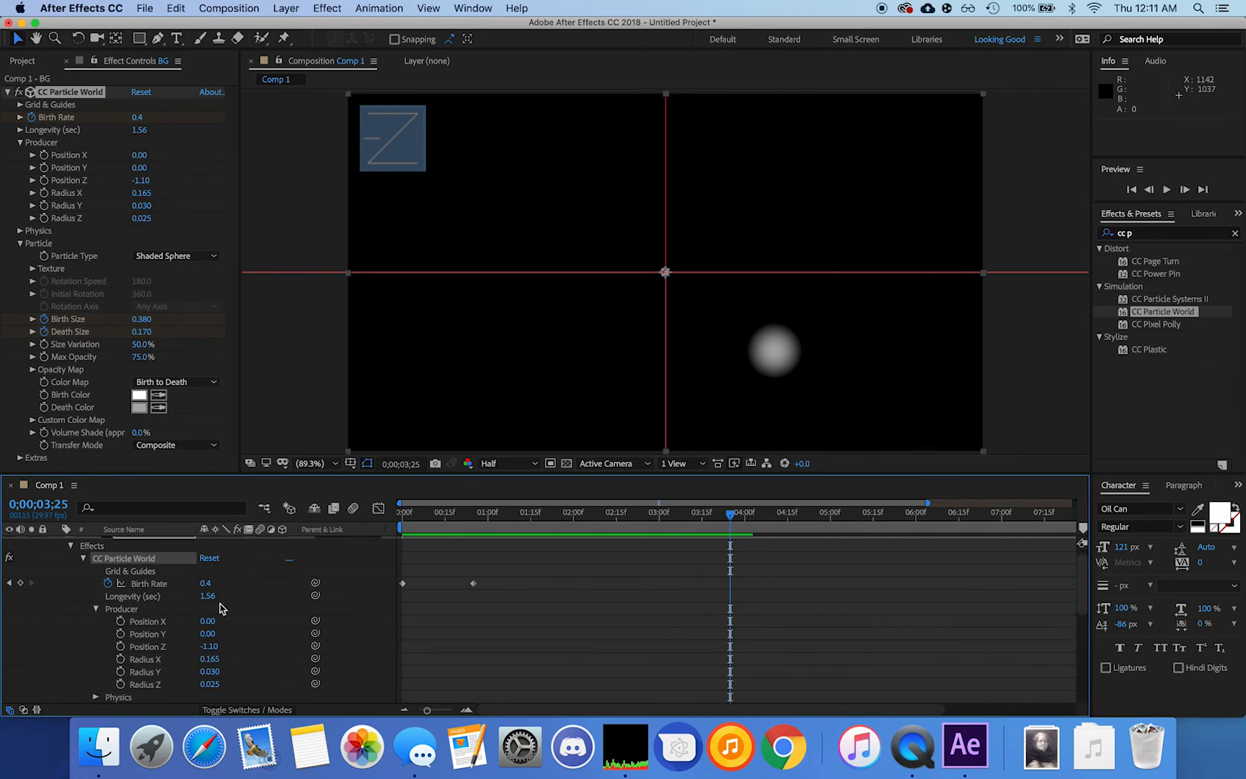
- Keyframe the particles' Size Variation at the first frame, set it to 25% at 0;00;01;08, and preview the animation
{"action": "scroll", "coordinate": [223, 631], "scroll_direction": "down", "scroll_amount": 8}
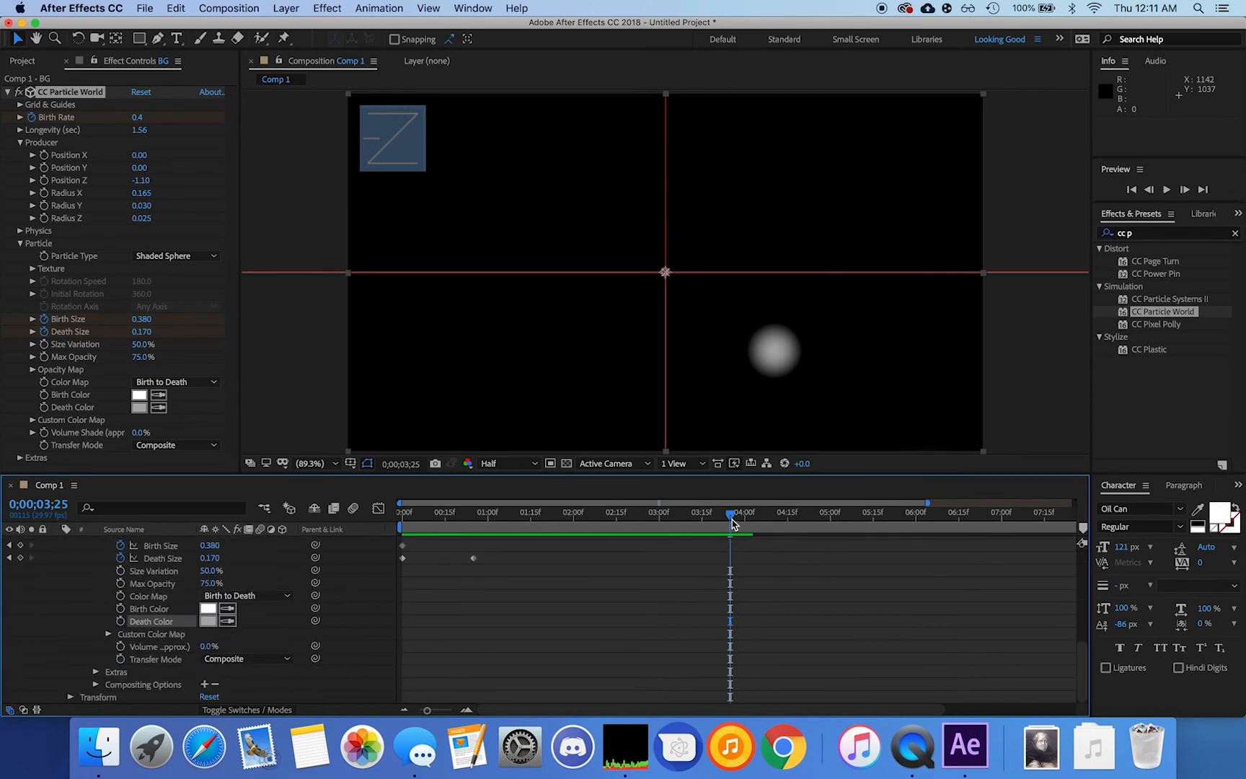
{"action": "left_click_drag", "start_coordinate": [731, 519], "coordinate": [225, 527]}
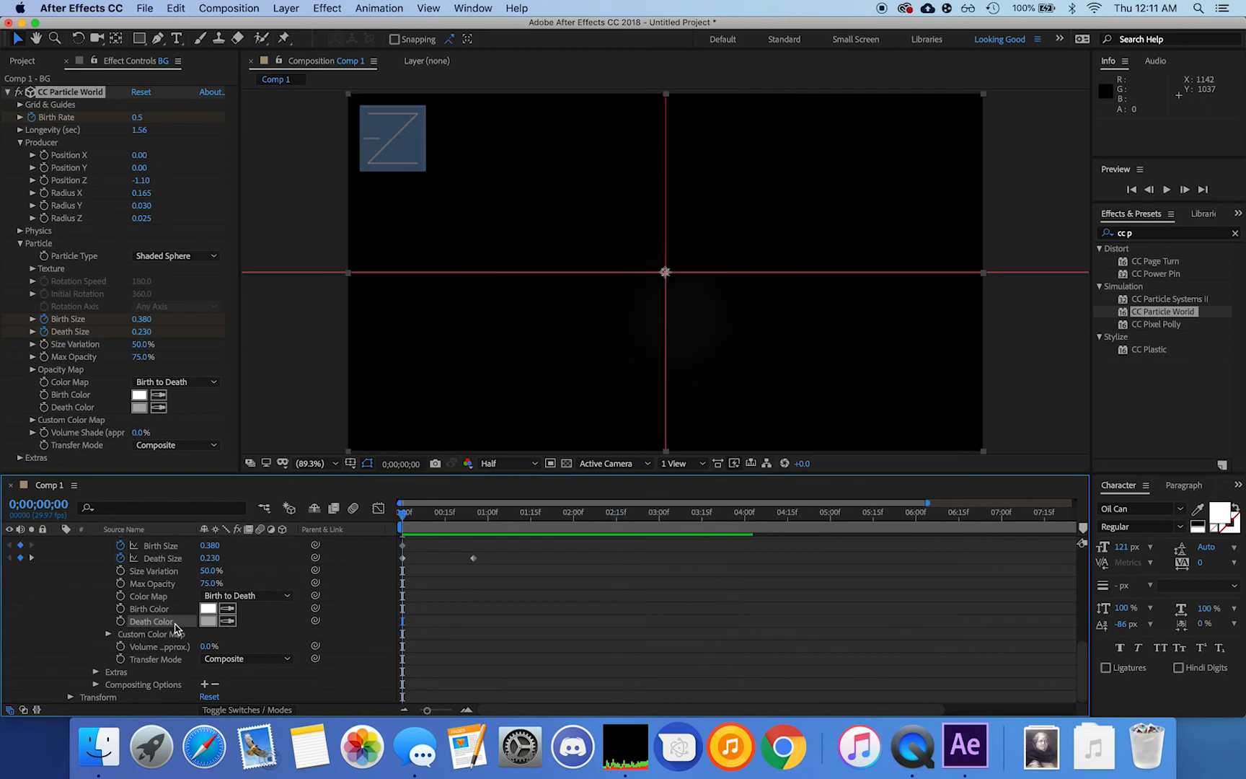
{"action": "left_click", "coordinate": [121, 571]}
{"action": "left_click_drag", "start_coordinate": [402, 524], "coordinate": [511, 524]}
{"action": "left_click", "coordinate": [211, 571]}
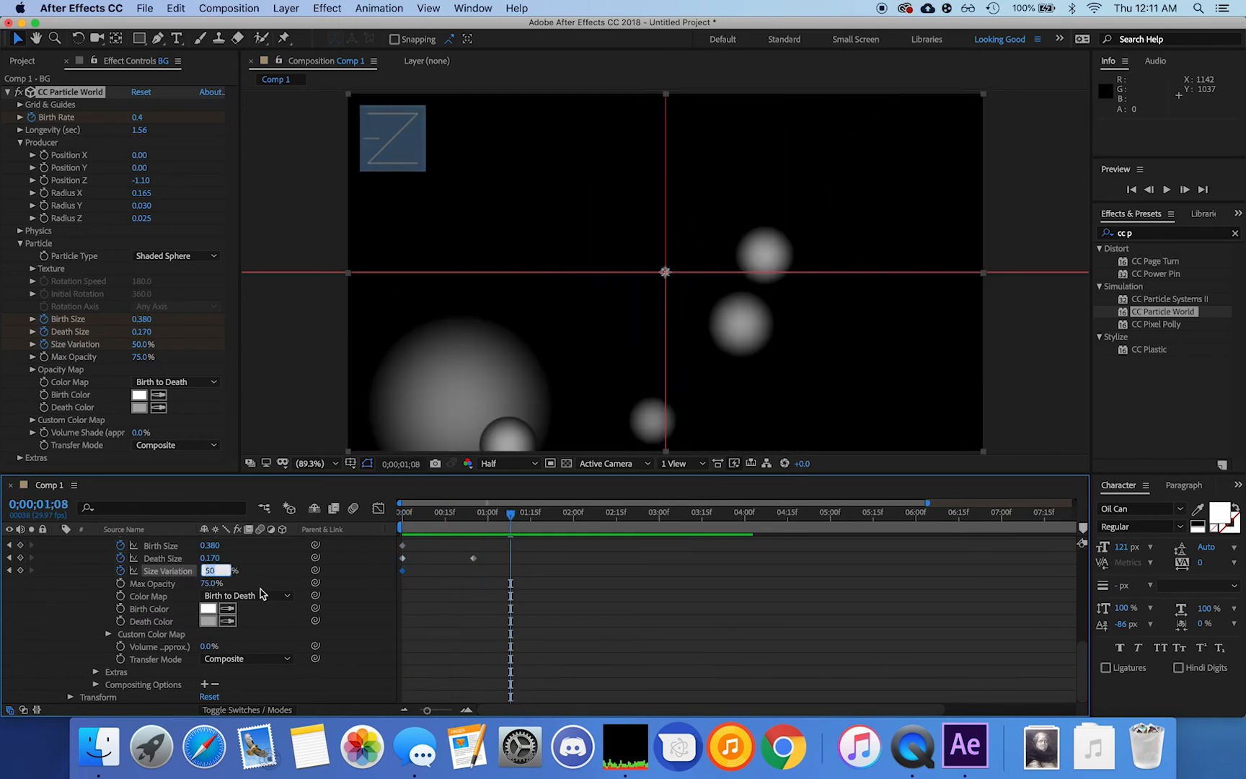
{"action": "type", "text": "25"}
{"action": "key", "text": "Return"}
{"action": "key", "text": "space"}
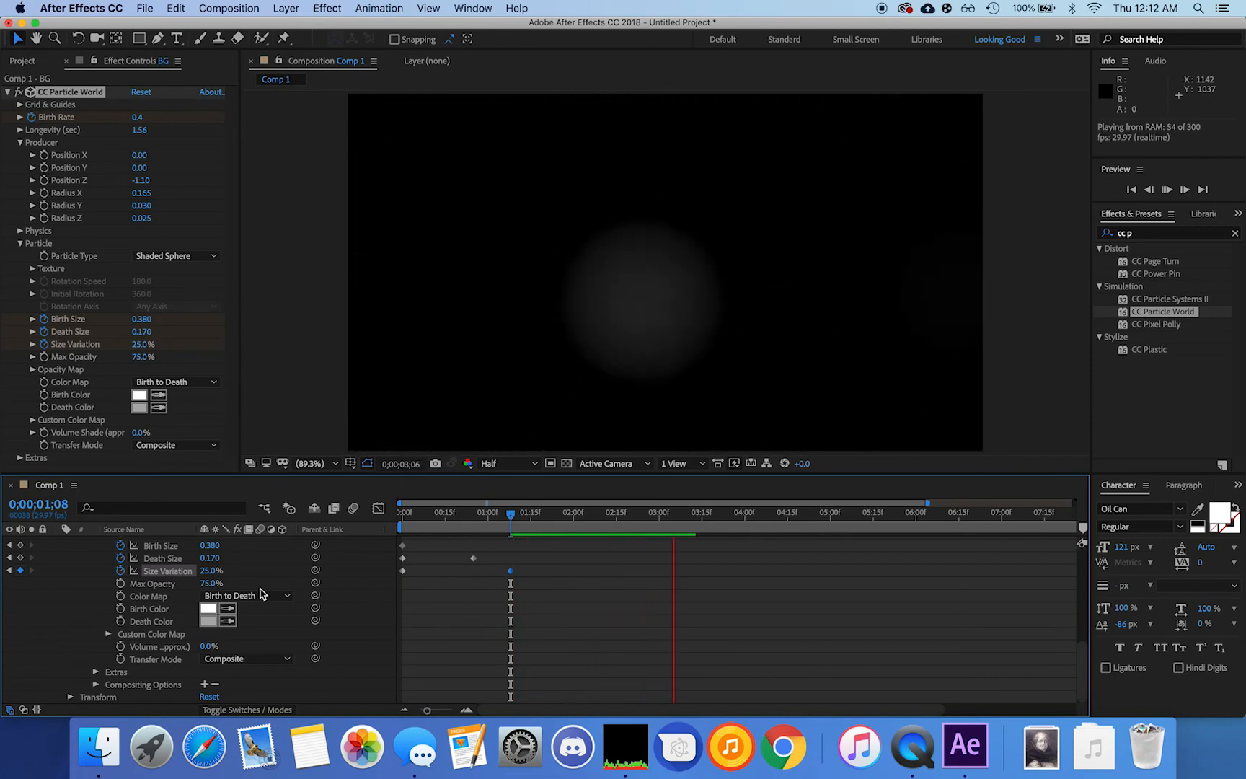
{"action": "key", "text": "space"}
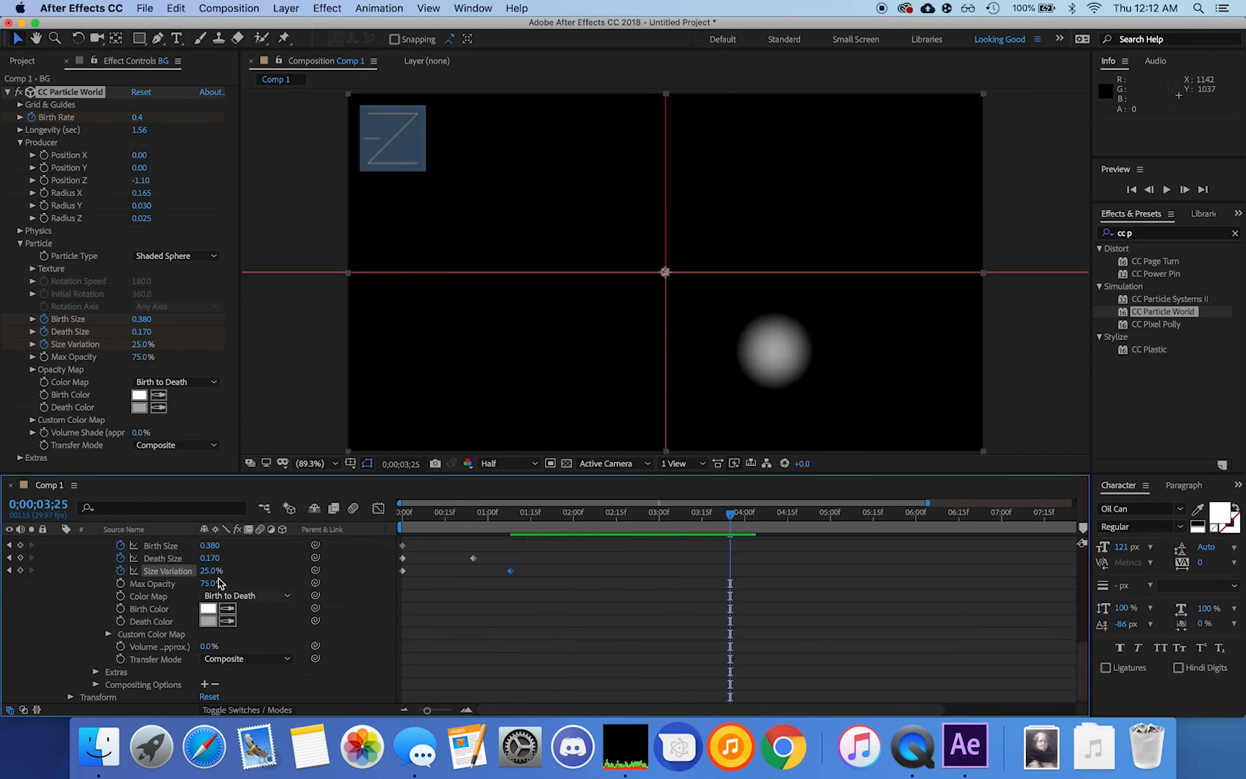
- Set the Size Variation keyframe at 0;00;01;08 to 15% and preview the animation from there
{"action": "left_click", "coordinate": [516, 514]}
{"action": "left_click_drag", "start_coordinate": [516, 516], "coordinate": [509, 516]}
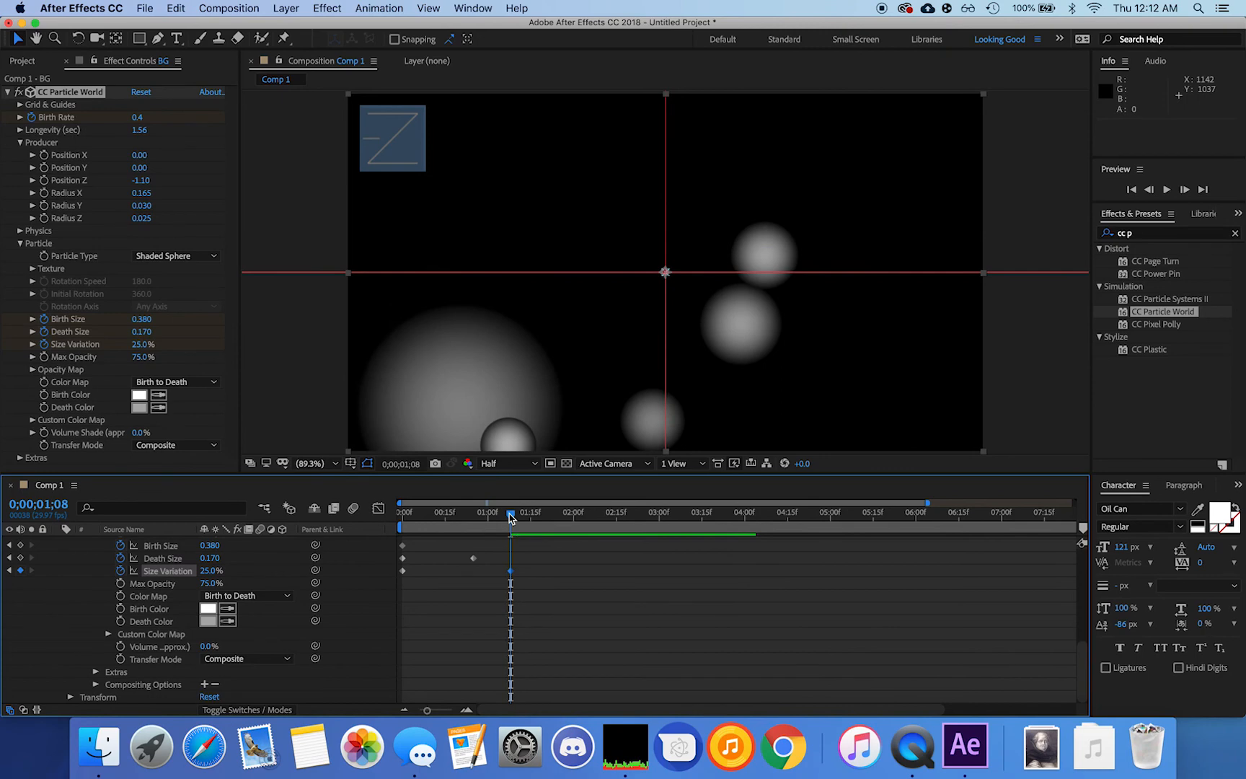
{"action": "left_click", "coordinate": [204, 570]}
{"action": "key", "text": "Return"}
{"action": "key", "text": "space"}
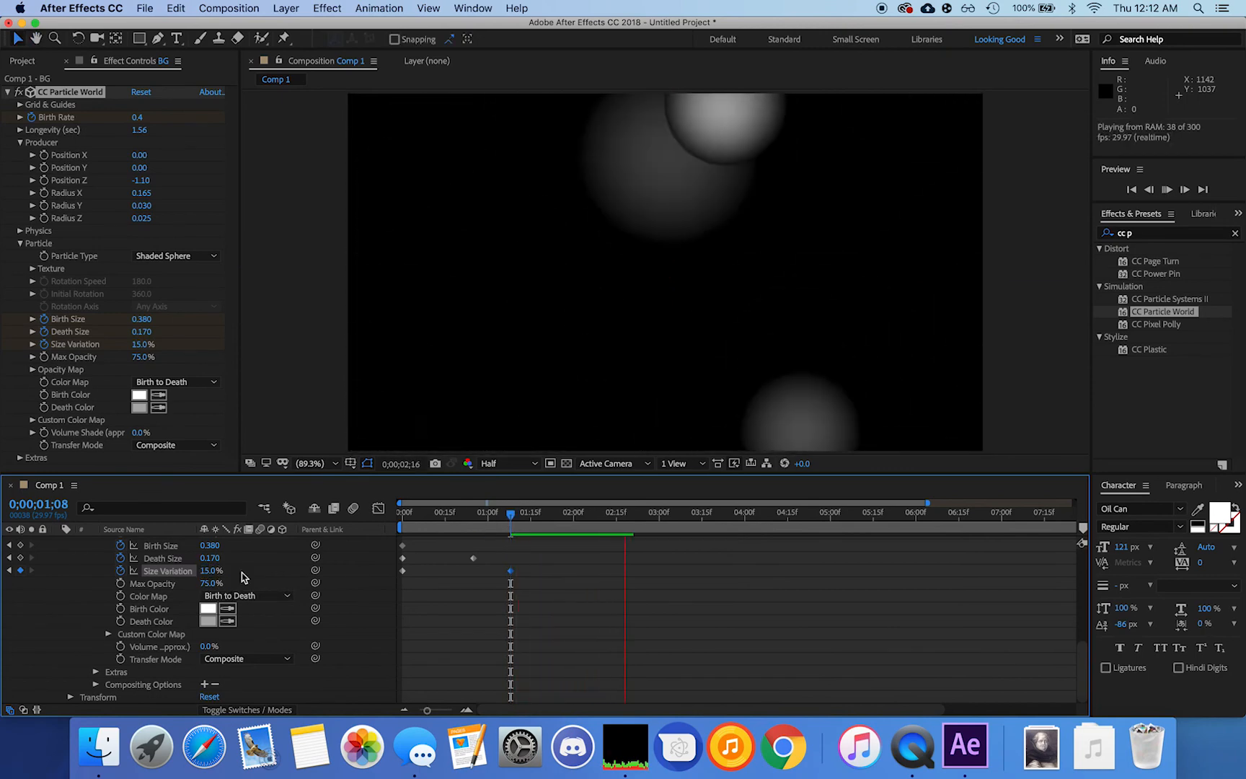
{"action": "key", "text": "space"}
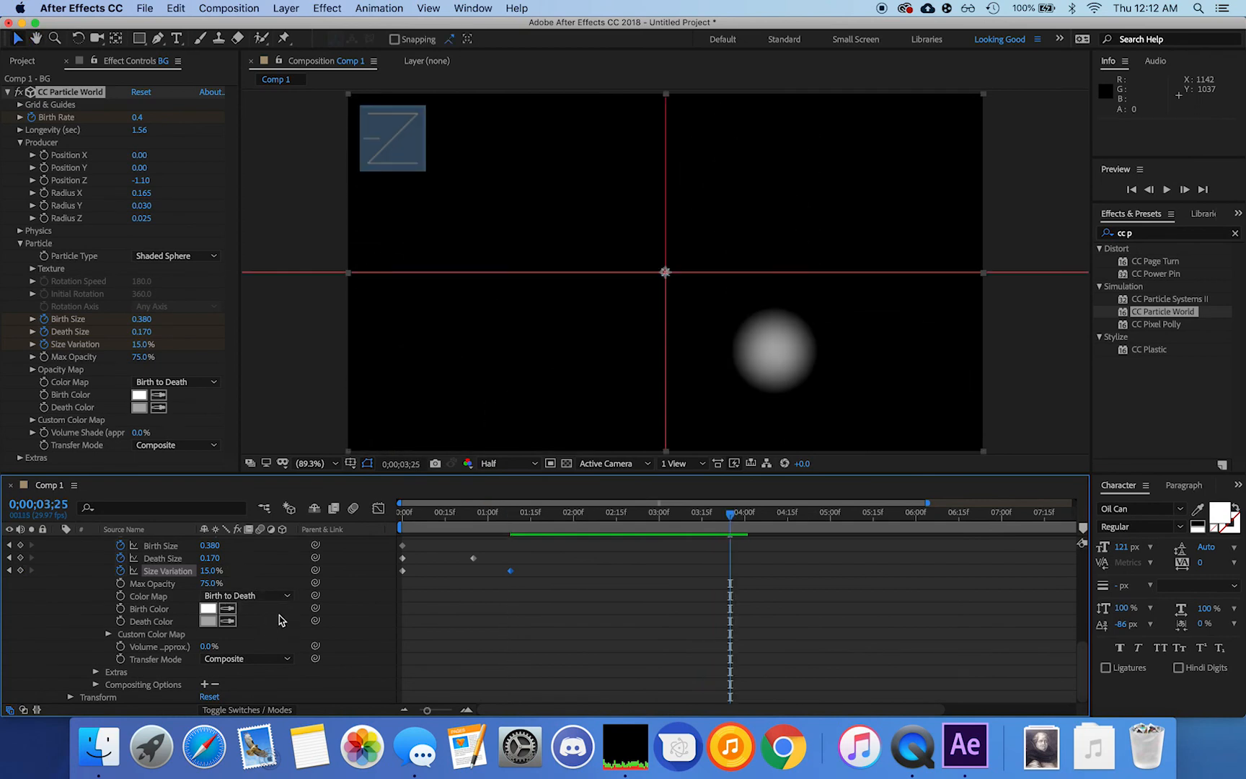
- Collapse the CC Particle World settings and preview the animation from the first frame
{"action": "left_click_drag", "start_coordinate": [729, 513], "coordinate": [281, 537]}
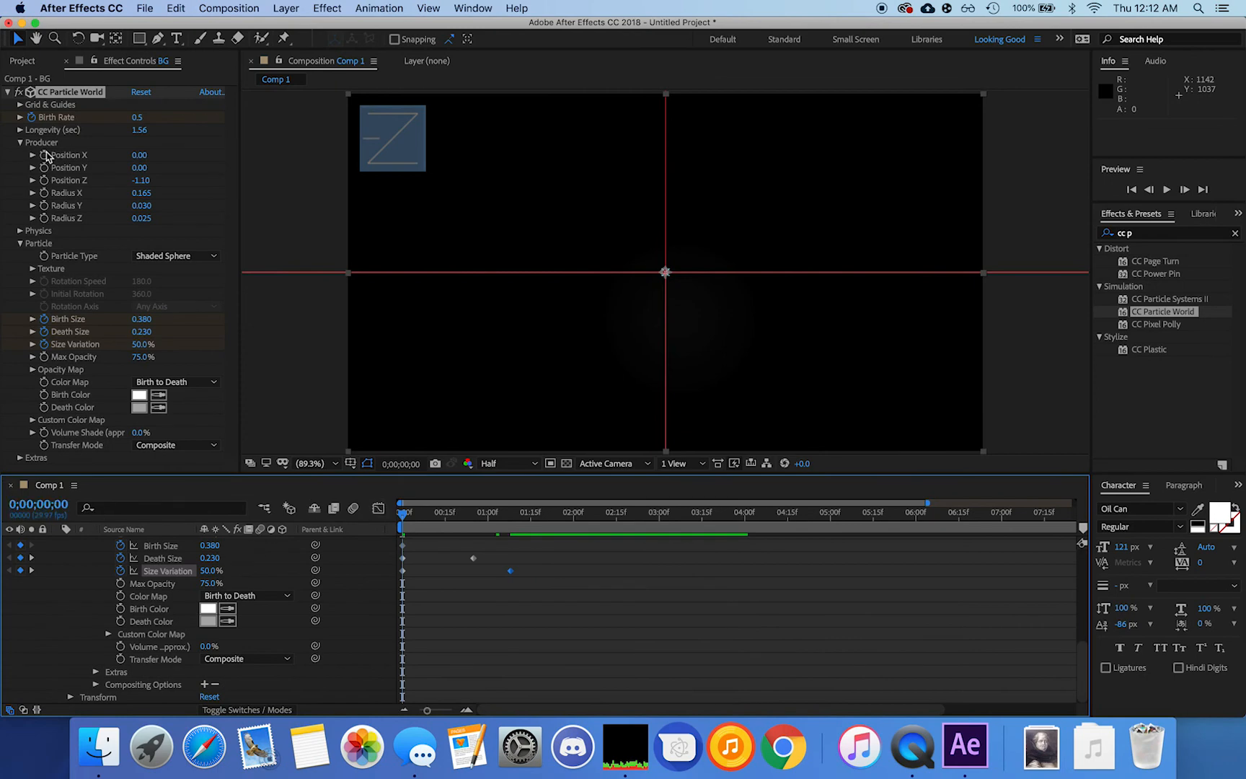
{"action": "left_click", "coordinate": [8, 92]}
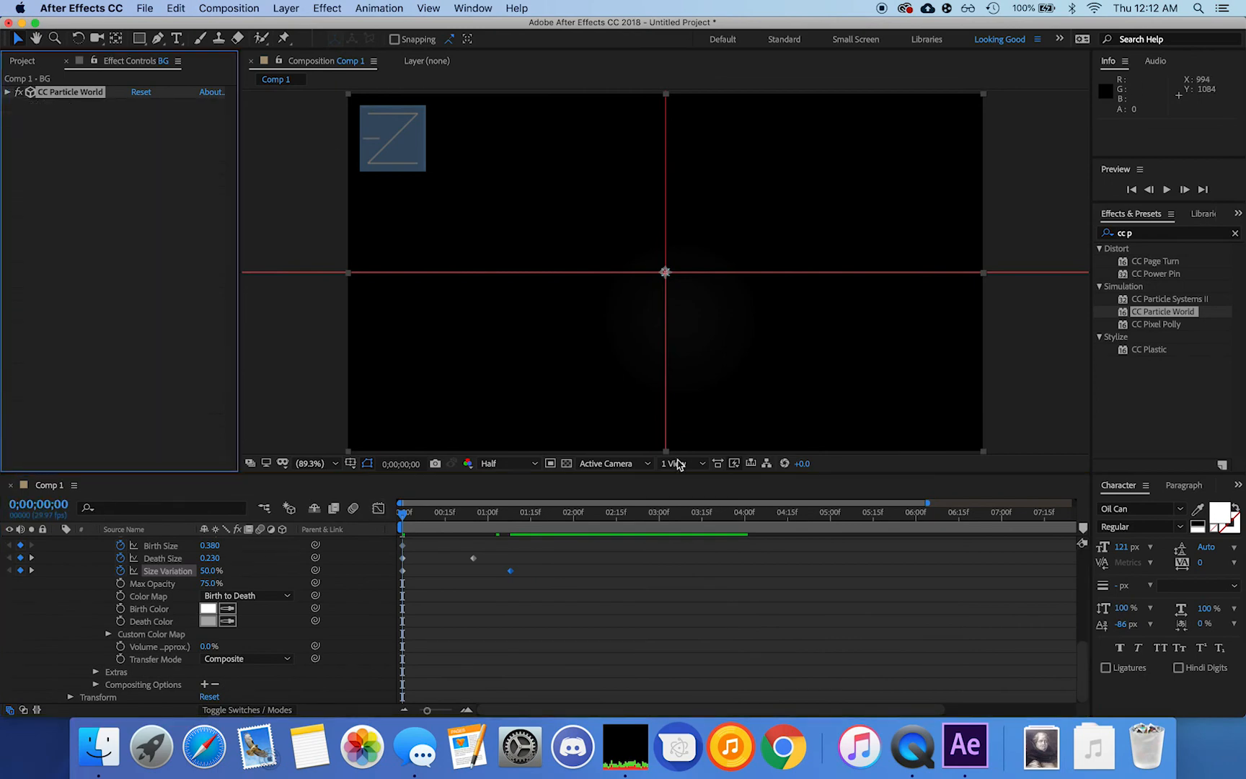
{"action": "key", "text": "space"}
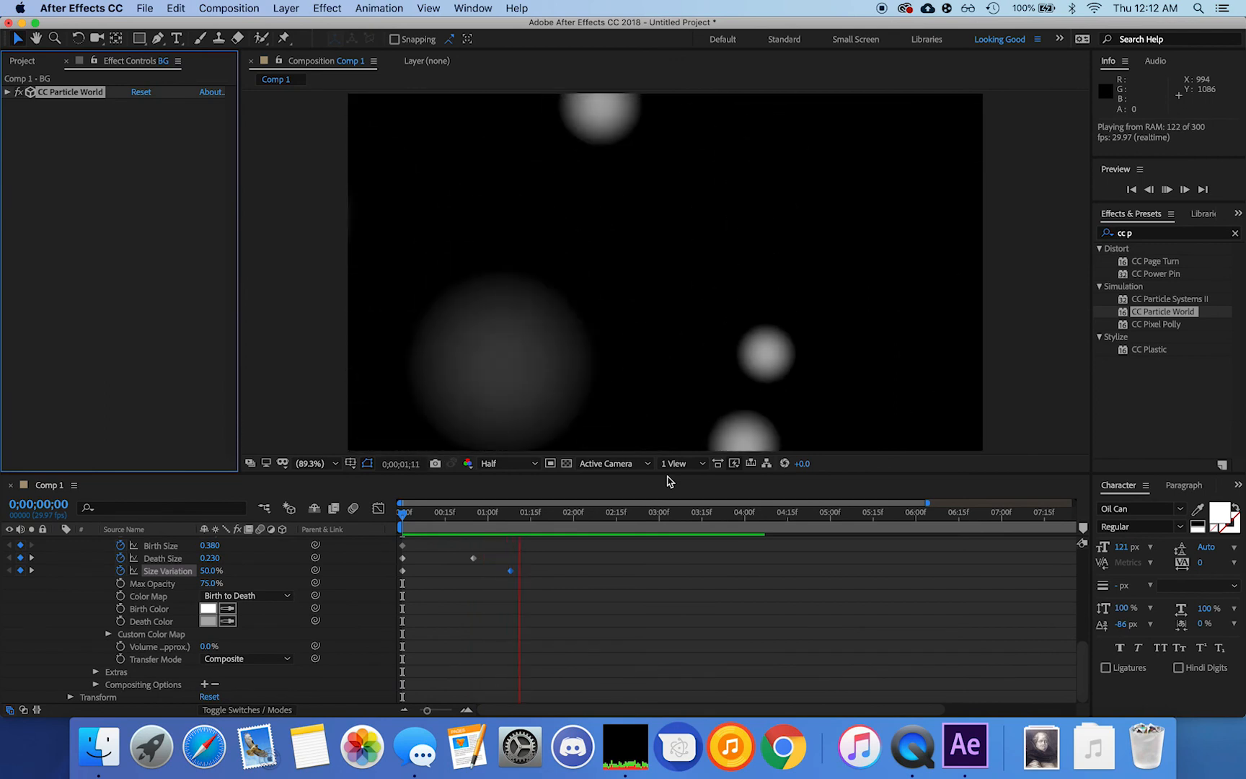
{"action": "key", "text": "space"}
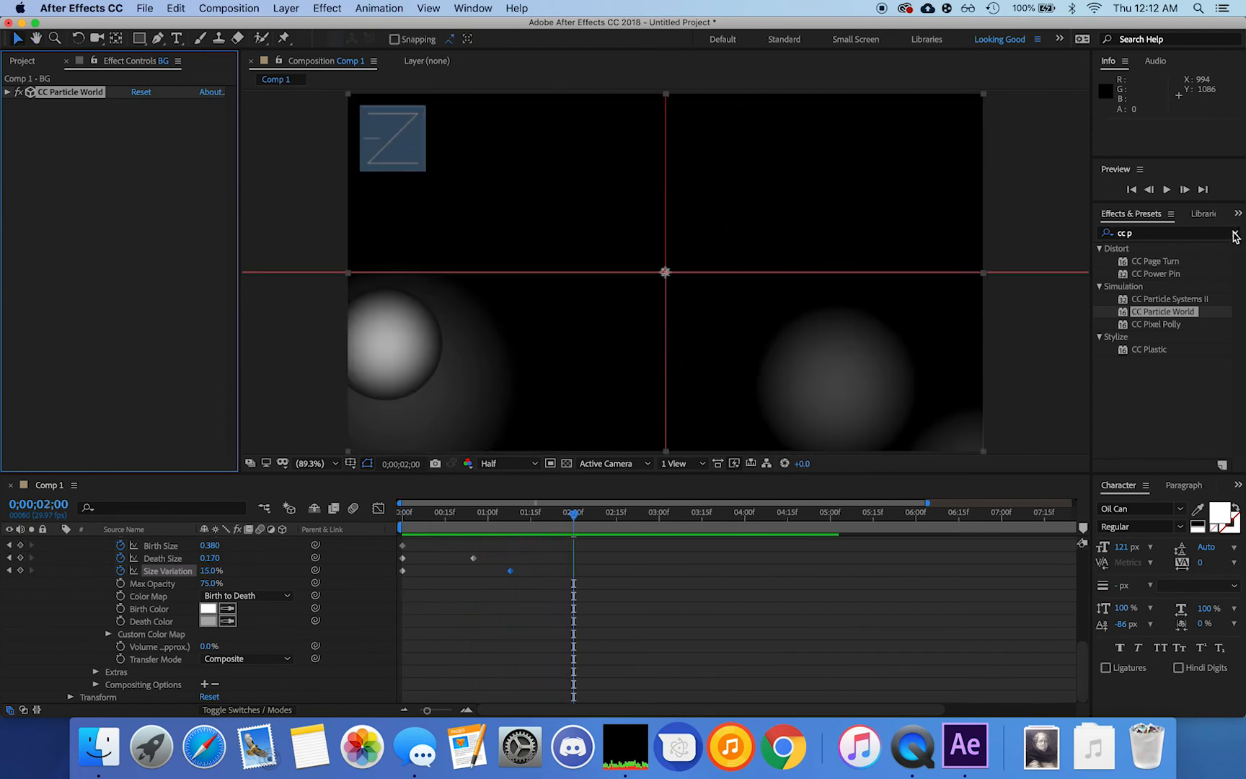
- Search the effects for "displace", apply Turbulent Displace to the BG layer below CC Particle World, and preview it
{"action": "left_click", "coordinate": [1233, 232]}
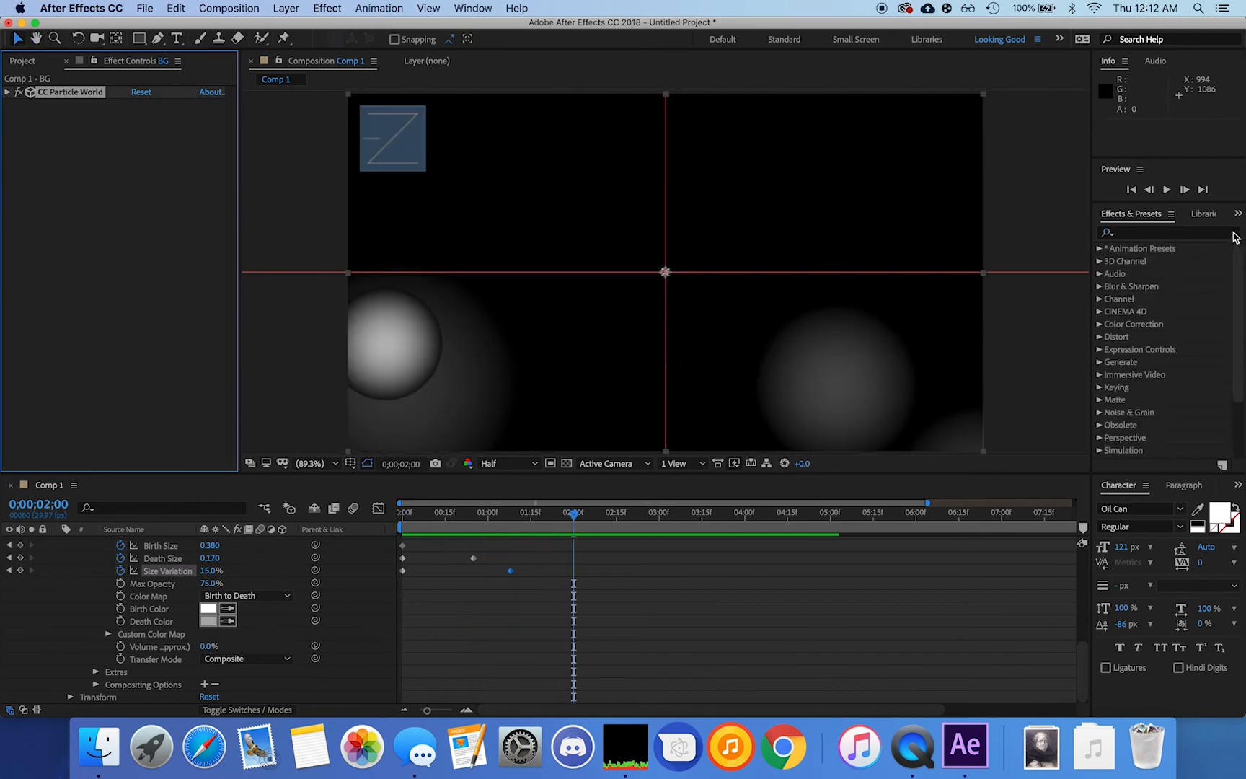
{"action": "left_click", "coordinate": [1180, 233]}
{"action": "type", "text": "displace"}
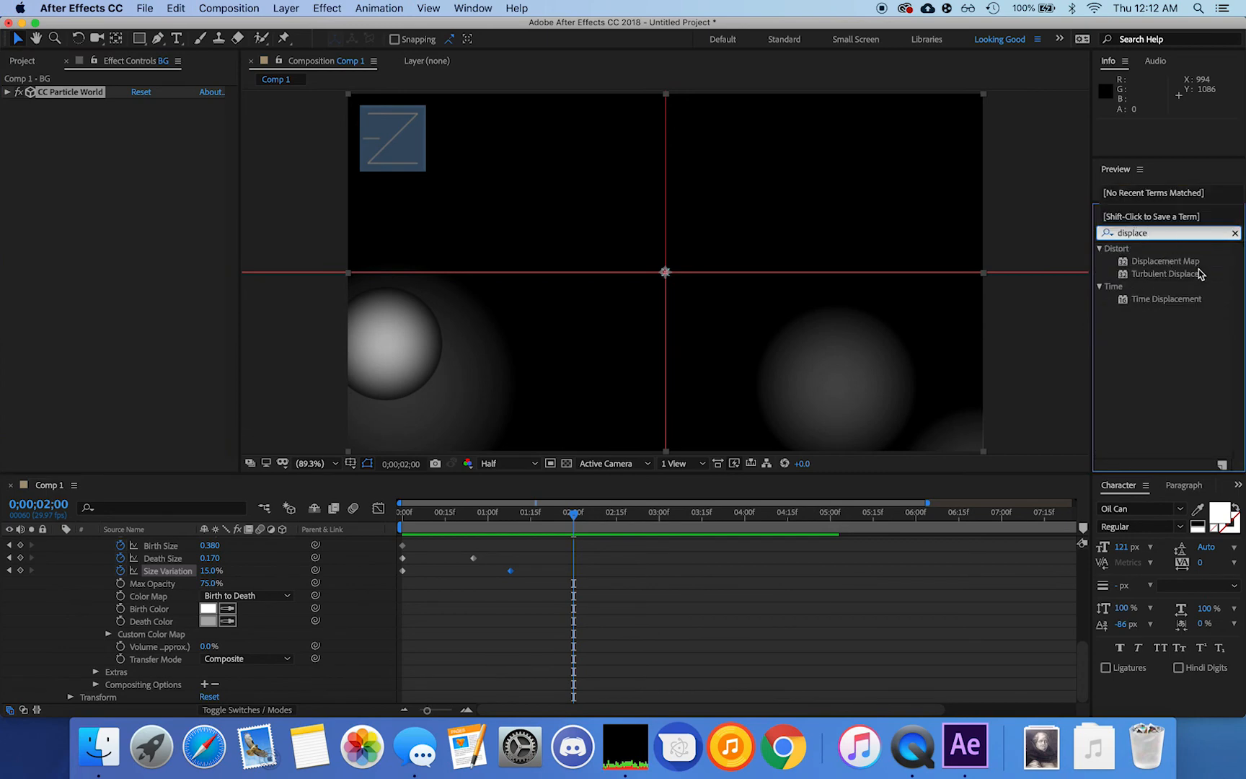
{"action": "left_click_drag", "start_coordinate": [1197, 277], "coordinate": [112, 217]}
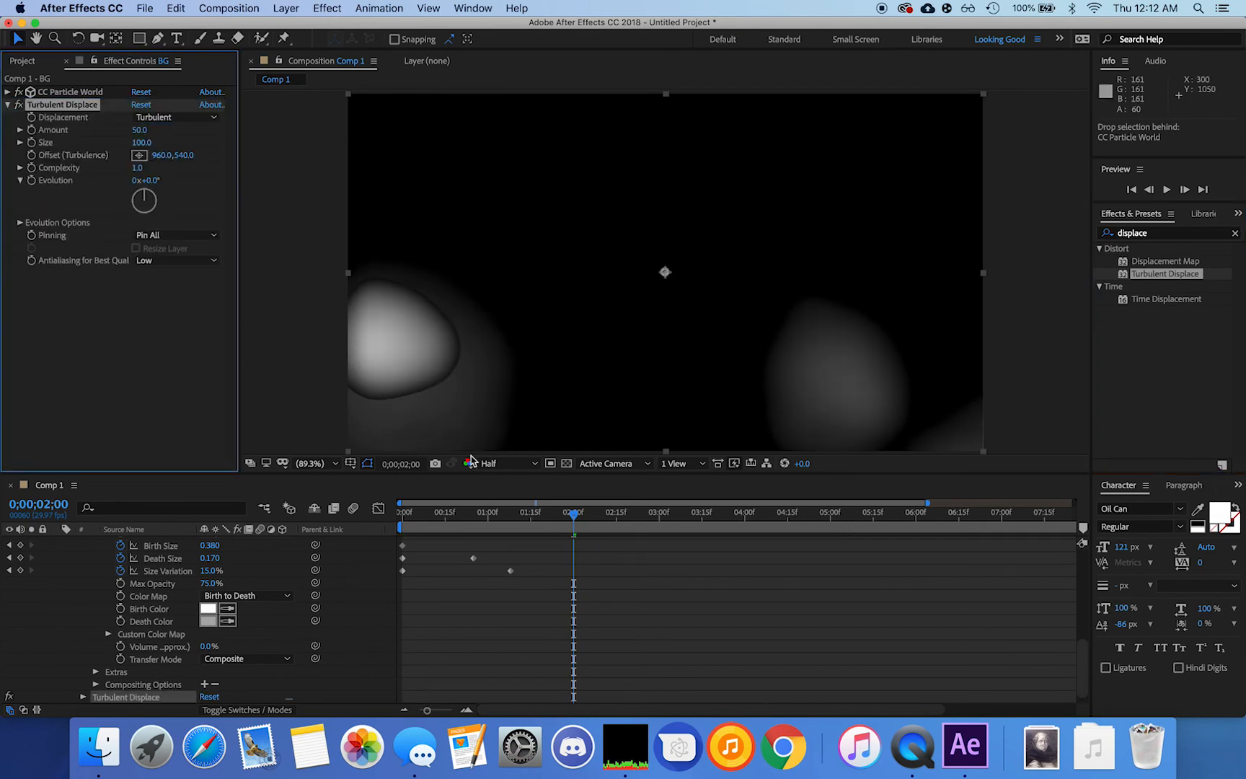
{"action": "key", "text": "space"}
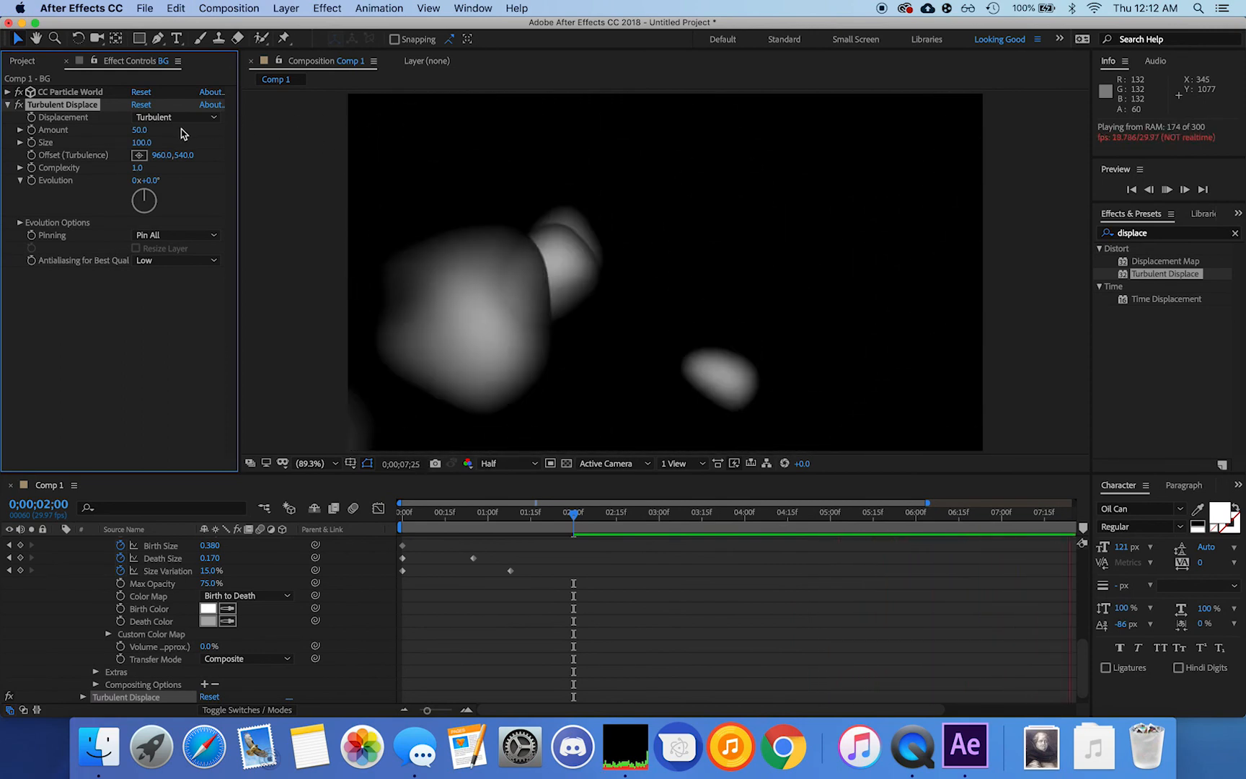
- Set the Turbulent Displace Amount to 83 and Size to 89, and preview the distortion
{"action": "mouse_move", "coordinate": [140, 130]}
{"action": "left_mouse_down"}
{"action": "mouse_move", "coordinate": [163, 129]}
{"action": "mouse_move", "coordinate": [143, 132]}
{"action": "mouse_move", "coordinate": [137, 148]}
{"action": "left_mouse_up"}
{"action": "left_click", "coordinate": [143, 132]}
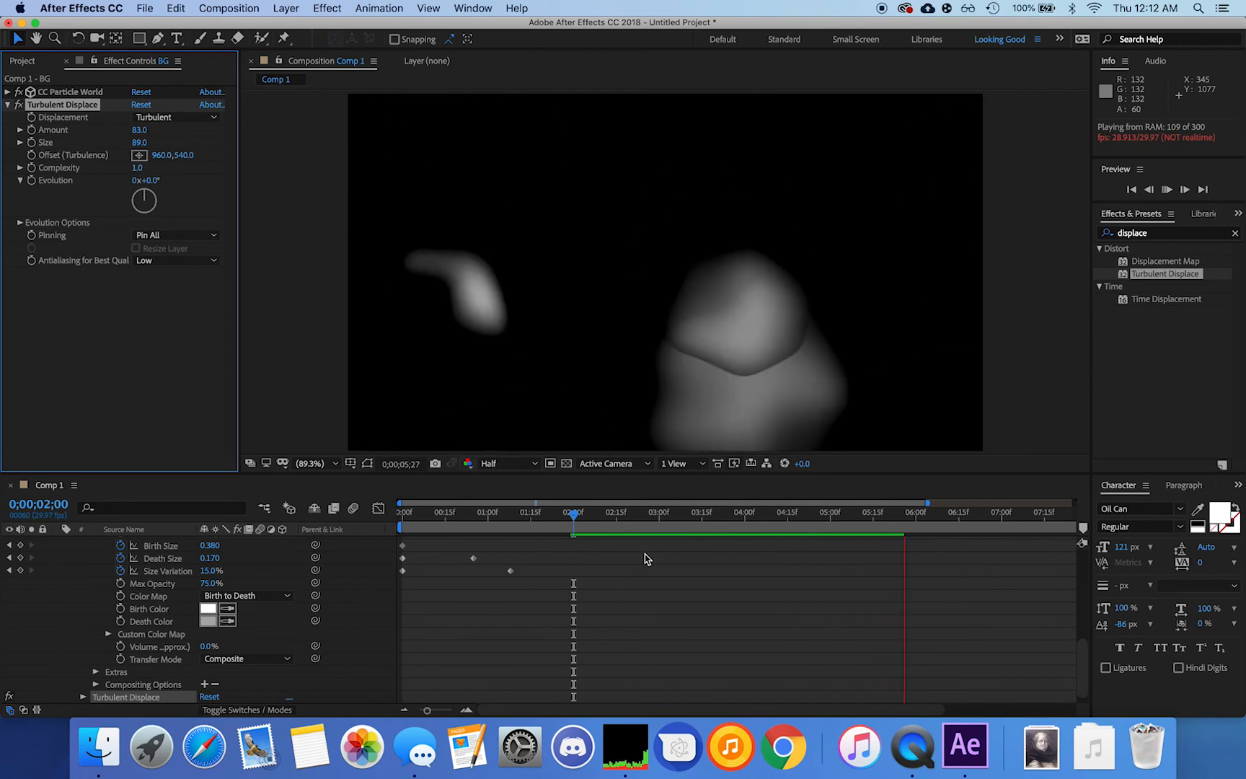
{"action": "key", "text": "space"}
- Set the particles' Max Opacity to 60% and preview the animation from the first frame
{"action": "left_click_drag", "start_coordinate": [575, 519], "coordinate": [350, 524]}
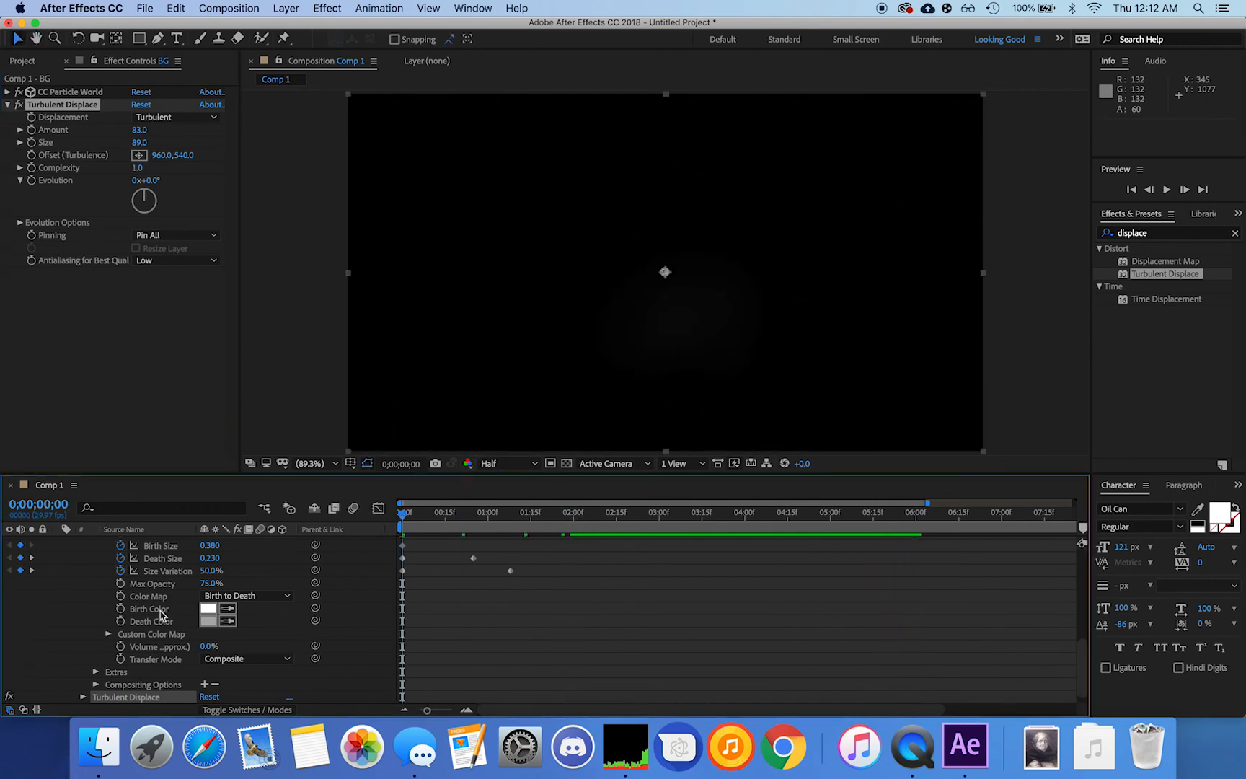
{"action": "scroll", "coordinate": [160, 613], "scroll_direction": "up", "scroll_amount": 10}
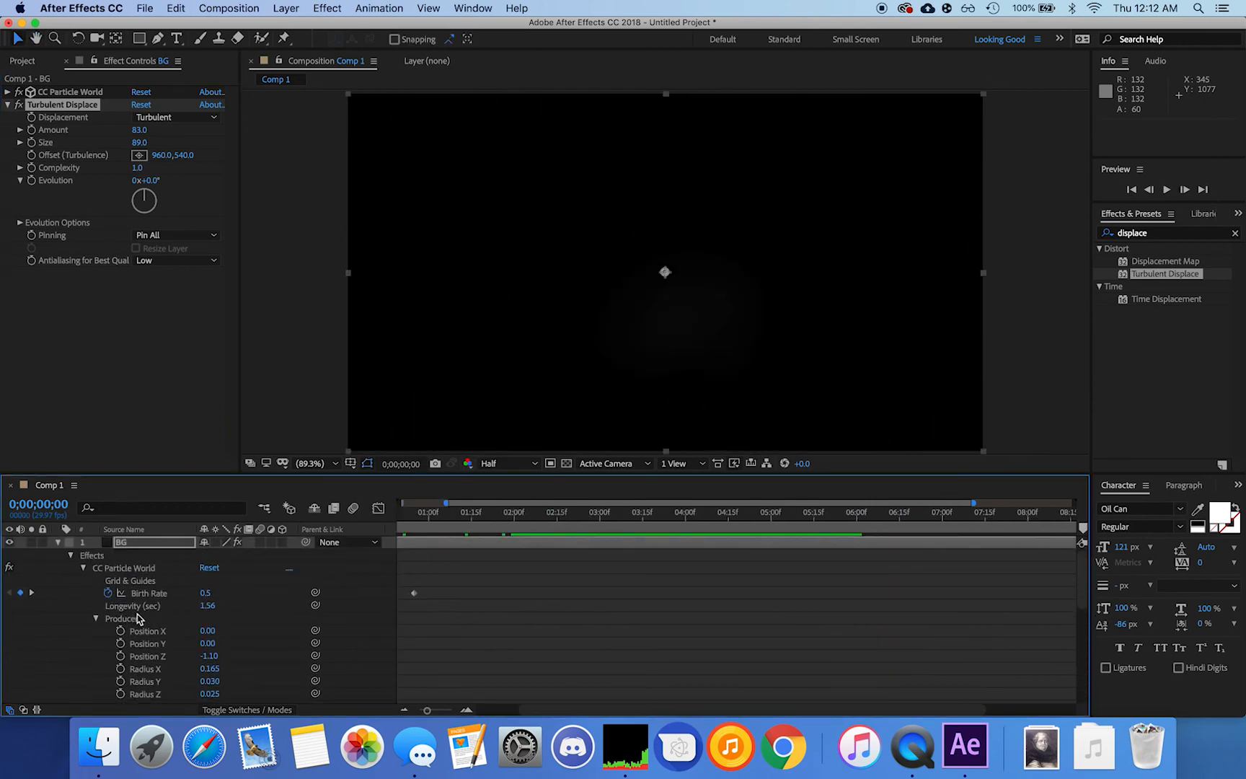
{"action": "scroll", "coordinate": [186, 651], "scroll_direction": "down", "scroll_amount": 10}
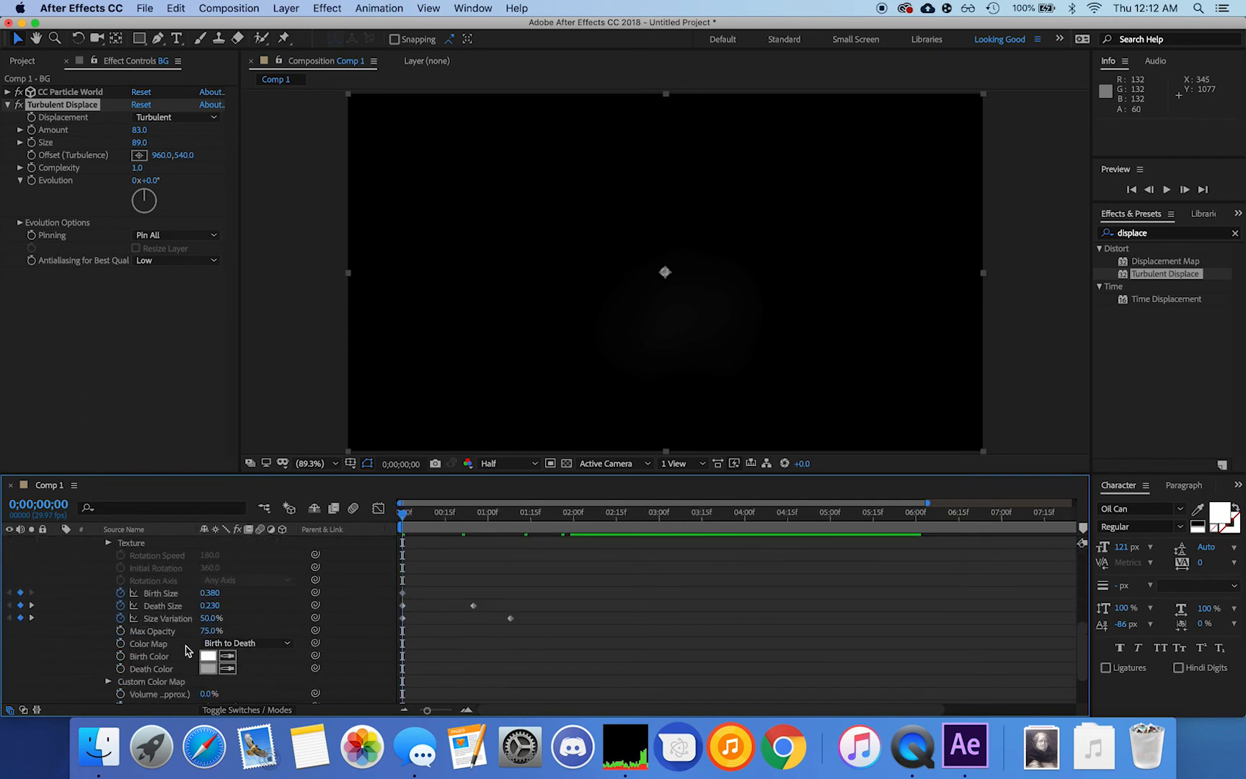
{"action": "scroll", "coordinate": [185, 650], "scroll_direction": "down", "scroll_amount": 3}
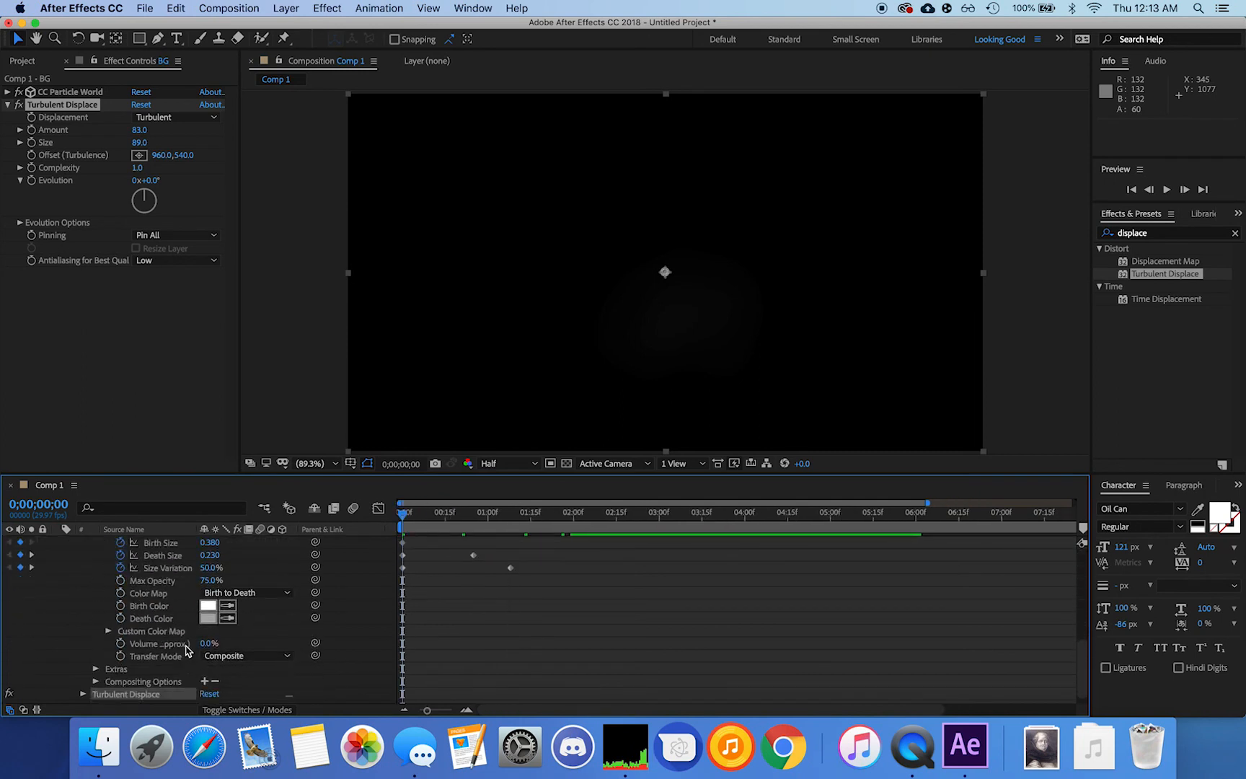
{"action": "left_click_drag", "start_coordinate": [208, 577], "coordinate": [201, 579]}
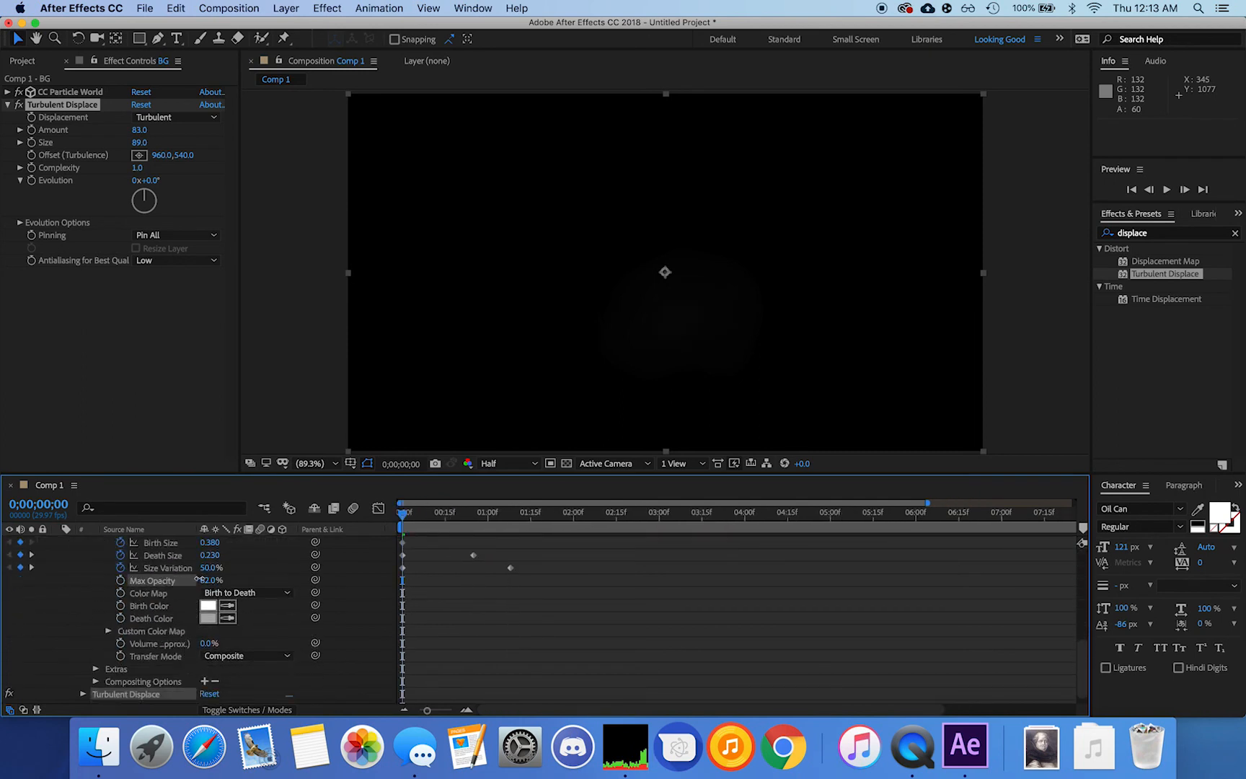
{"action": "left_click", "coordinate": [478, 512]}
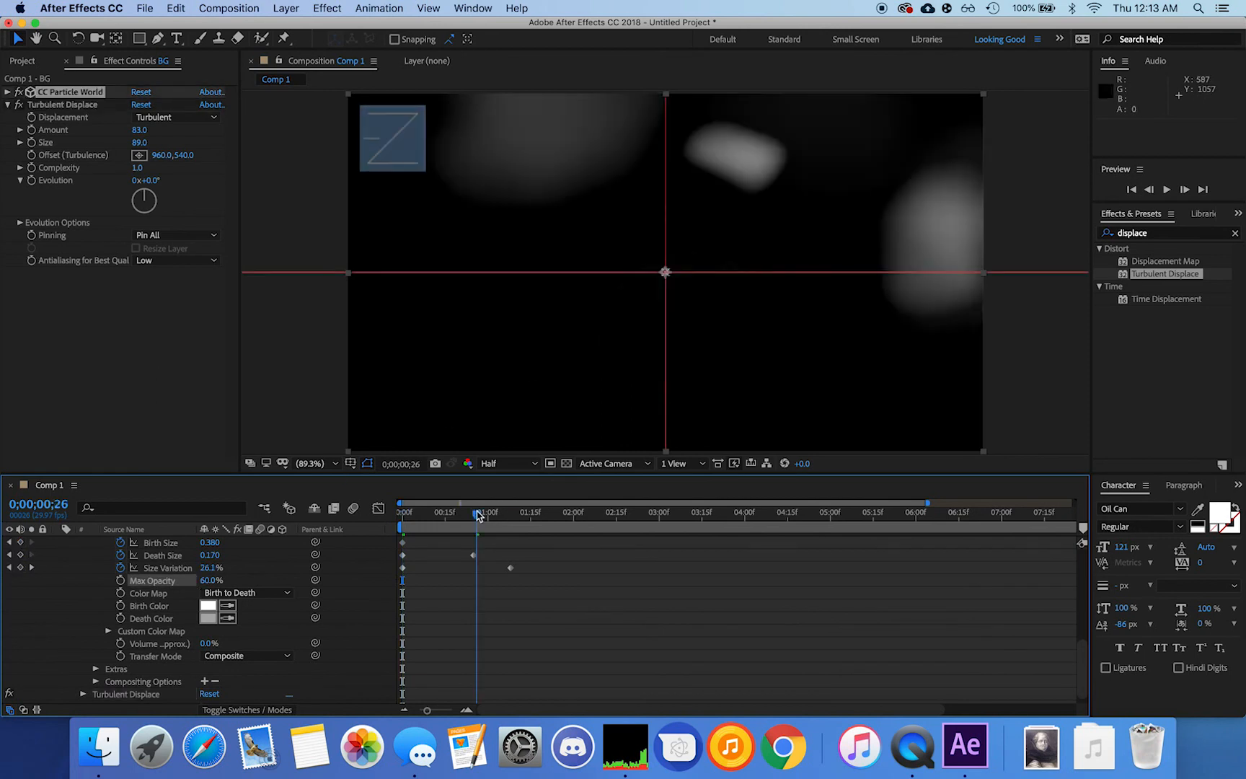
{"action": "left_click", "coordinate": [402, 513]}
{"action": "key", "text": "space"}
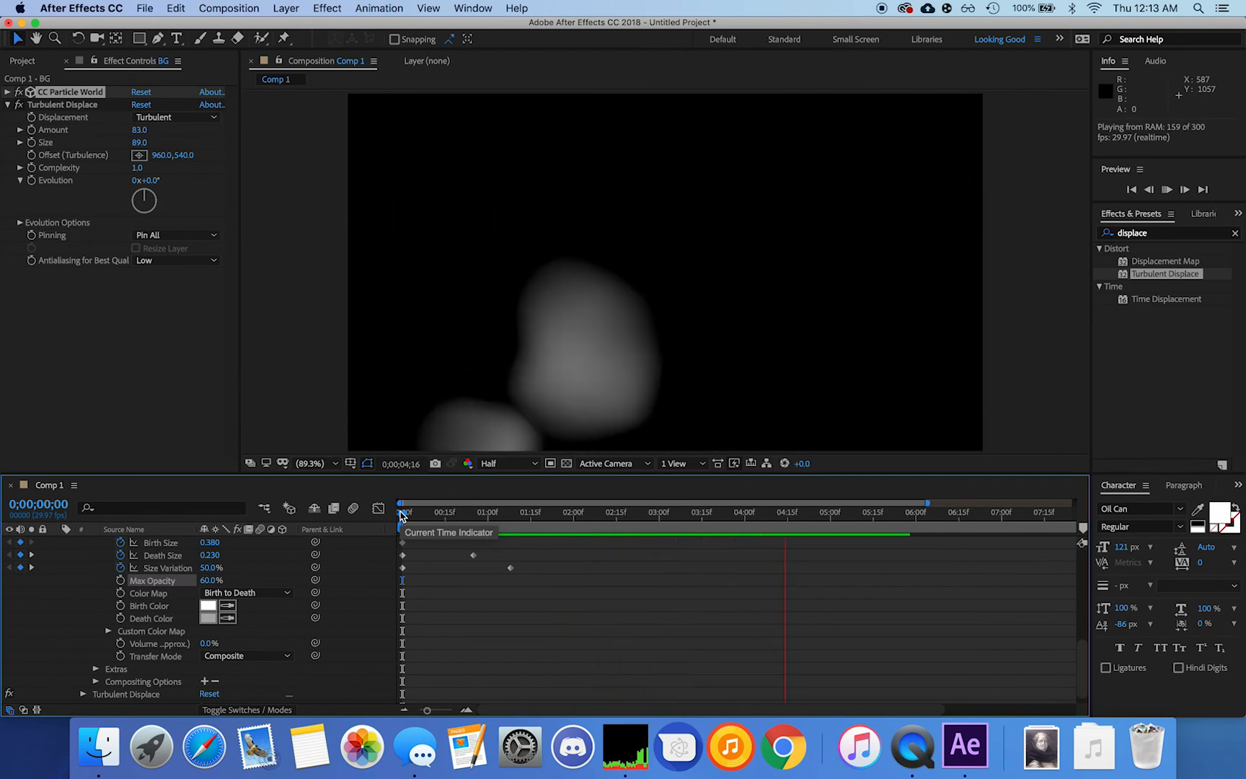
{"action": "key", "text": "space"}
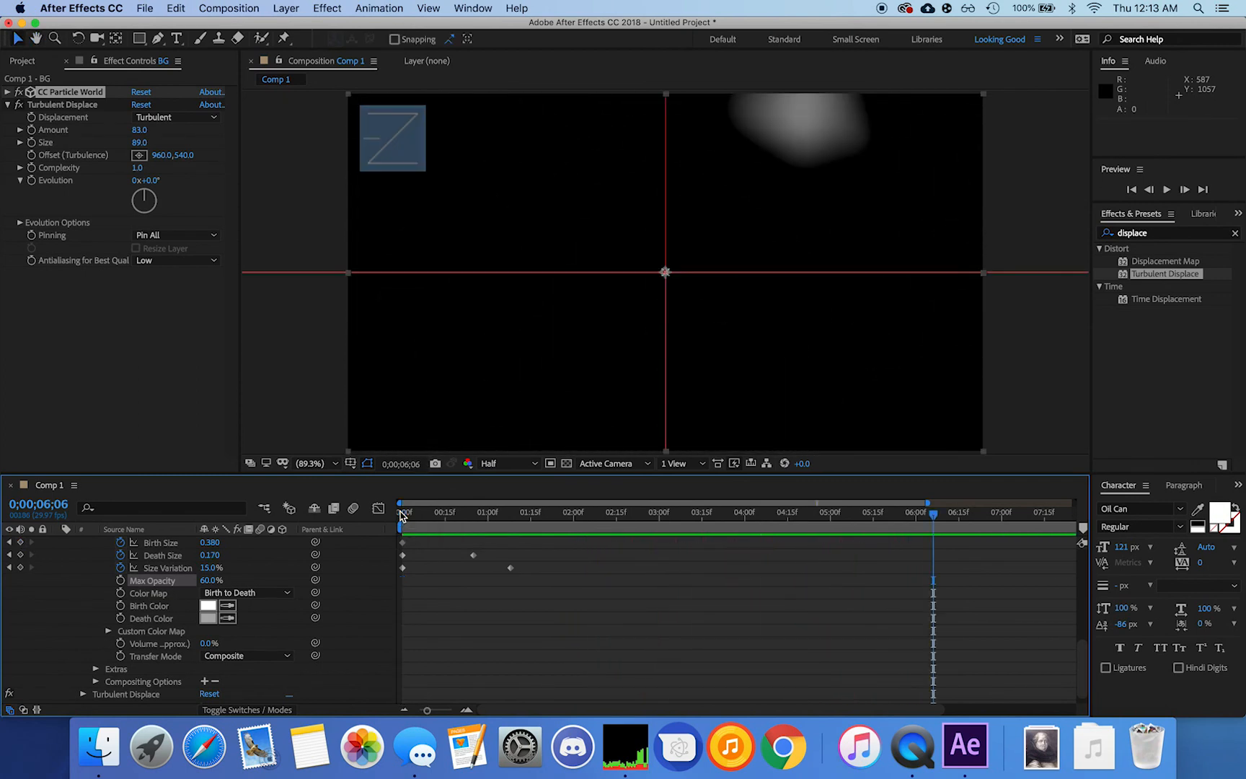
- Return to the first frame and collapse the BG layer's properties in the timeline
{"action": "key", "text": "Home"}
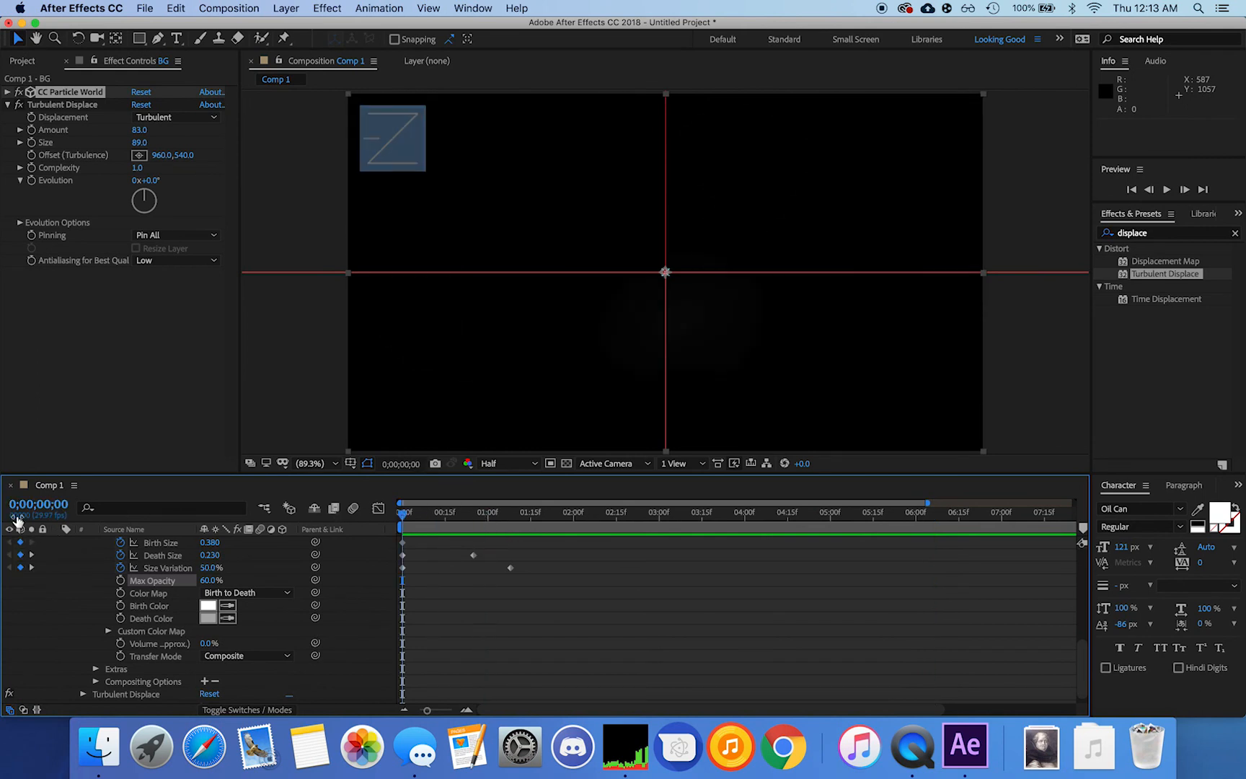
{"action": "scroll", "coordinate": [110, 610], "scroll_direction": "up", "scroll_amount": 10}
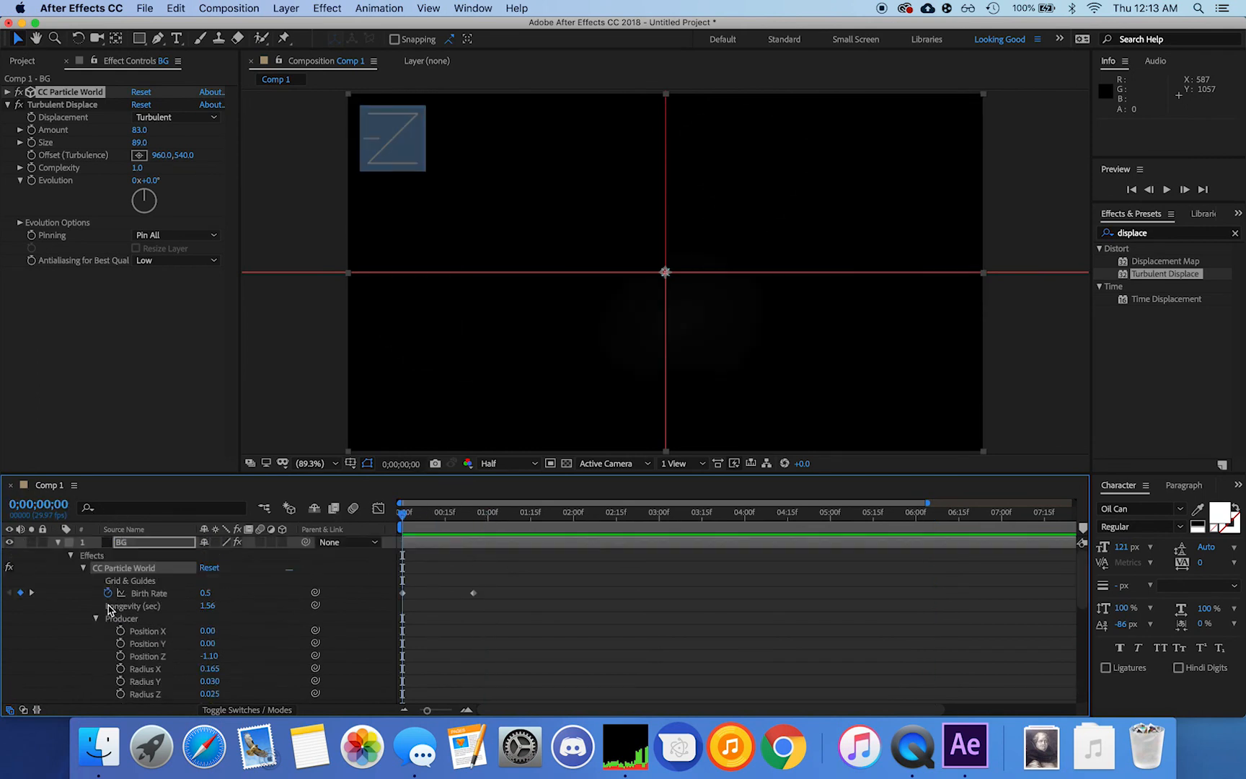
{"action": "left_click", "coordinate": [57, 542]}
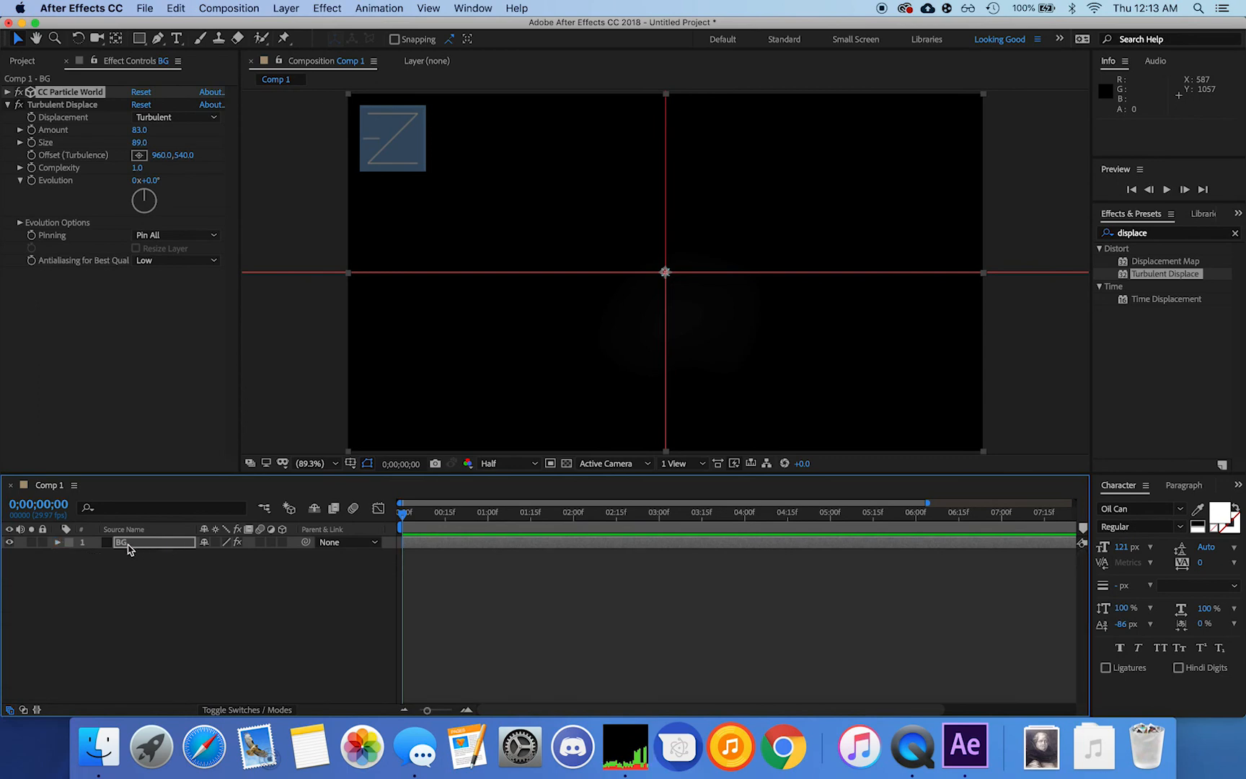
- Change the colour of the BG solid to a light blue in its solid settings
{"action": "left_click", "coordinate": [128, 548]}
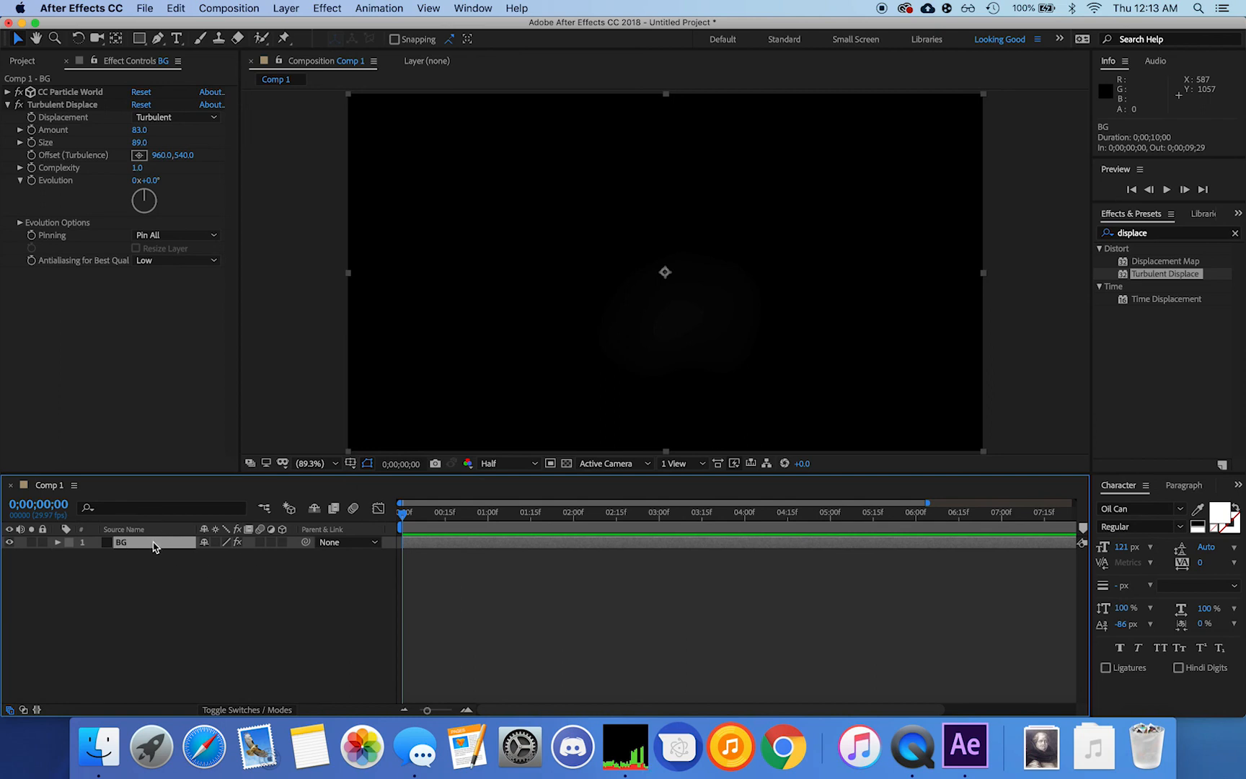
{"action": "key", "text": "super+shift+y"}
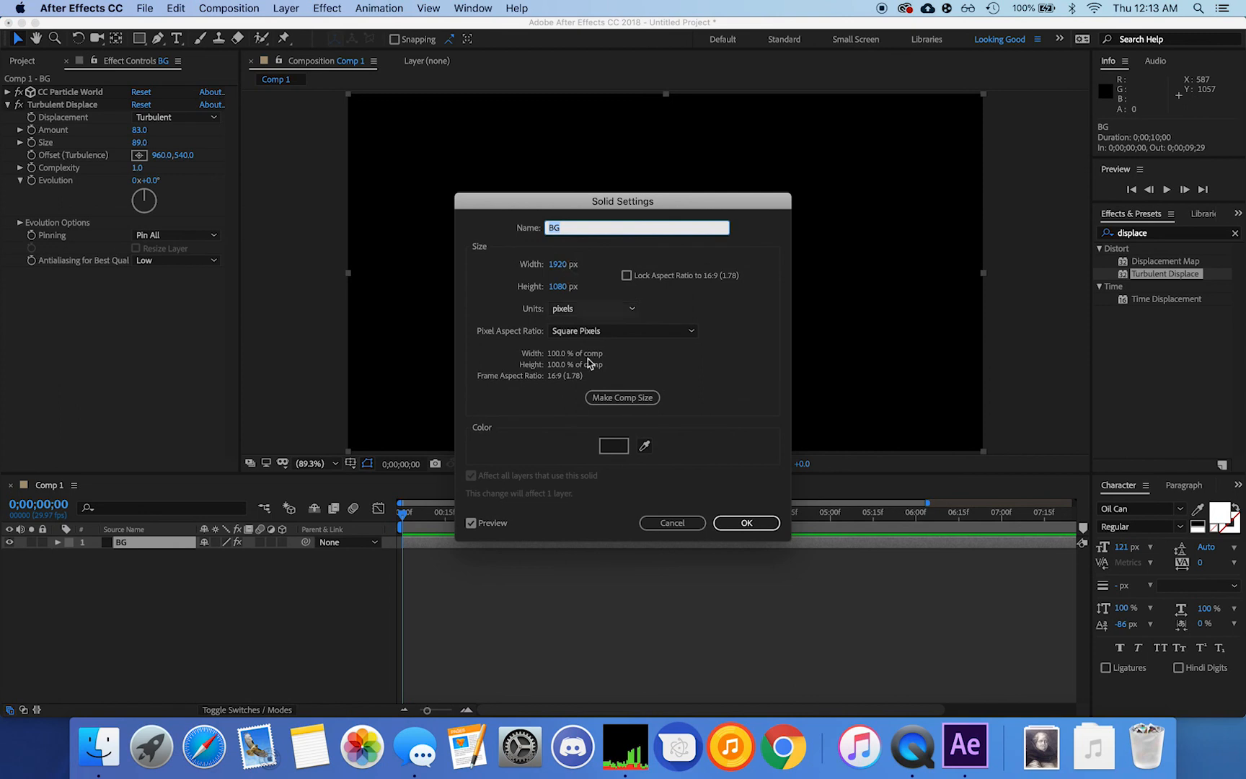
{"action": "left_click", "coordinate": [613, 445]}
{"action": "left_click", "coordinate": [783, 162]}
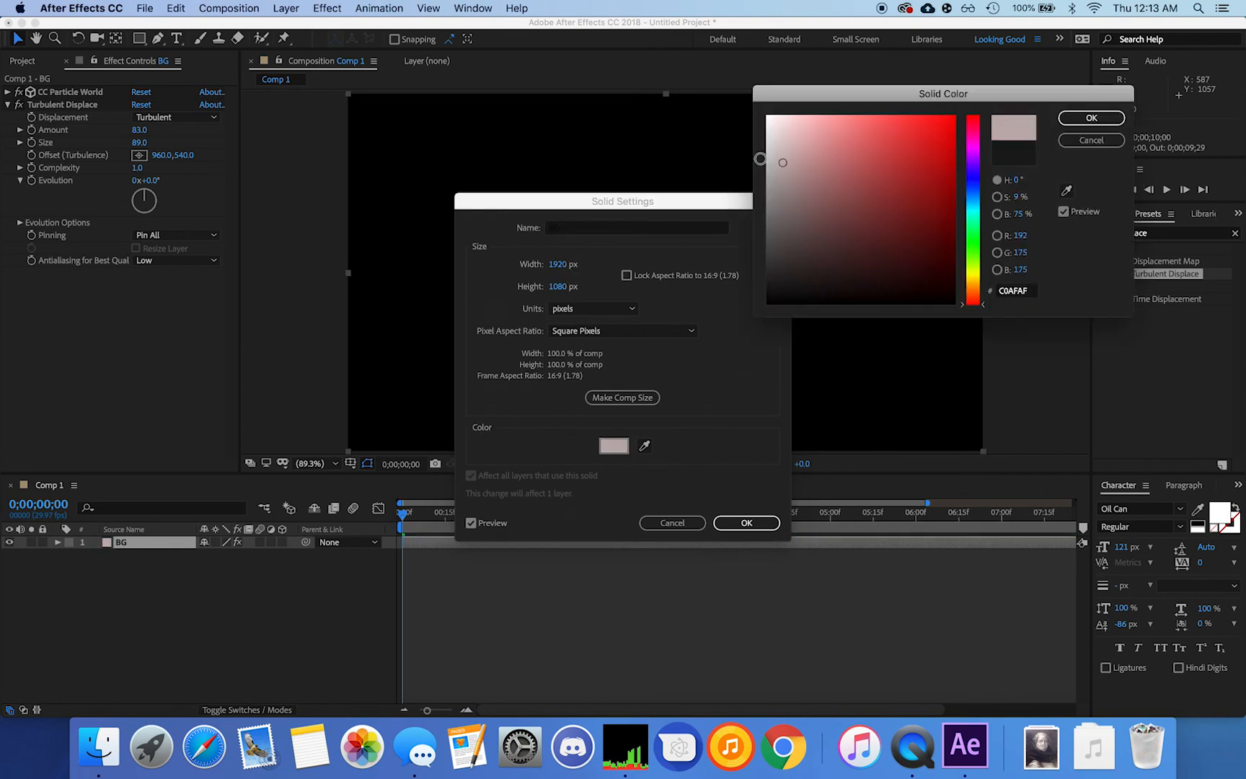
{"action": "left_click_drag", "start_coordinate": [761, 158], "coordinate": [773, 156]}
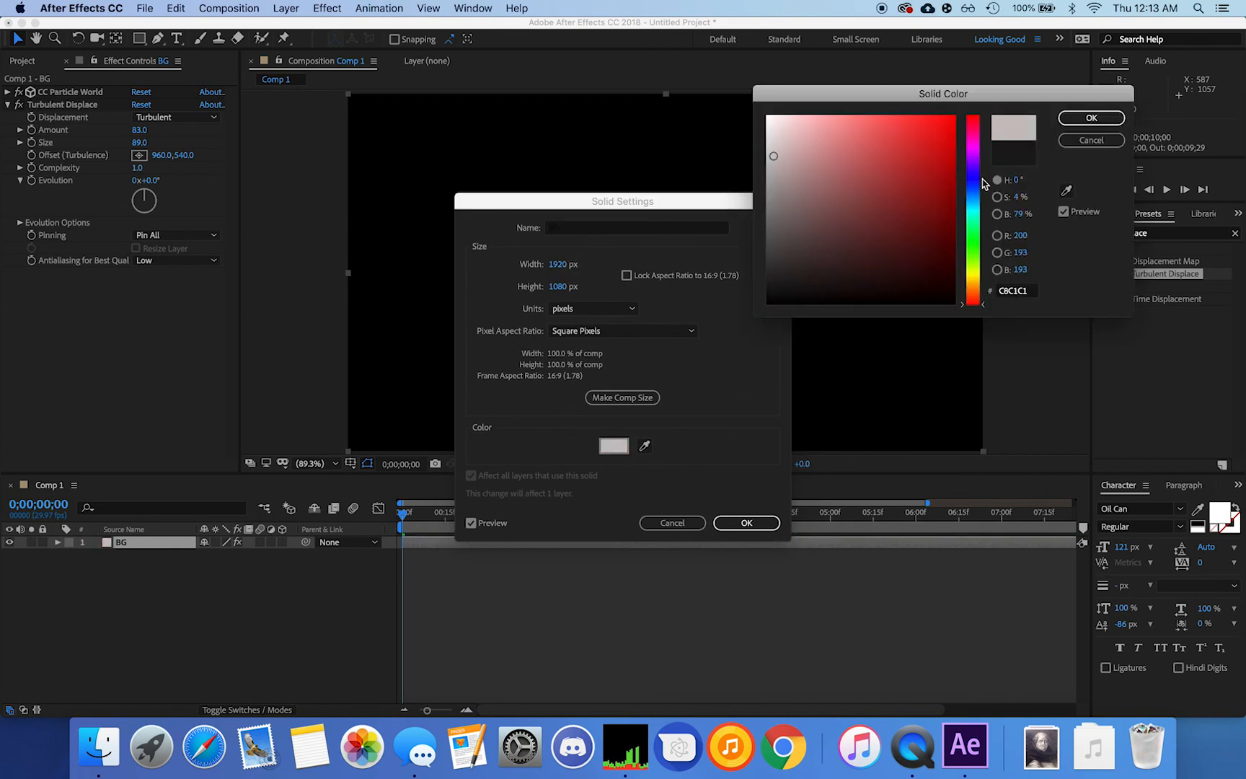
{"action": "left_click_drag", "start_coordinate": [981, 184], "coordinate": [976, 196]}
{"action": "left_click_drag", "start_coordinate": [773, 151], "coordinate": [814, 138]}
{"action": "left_click", "coordinate": [1090, 118]}
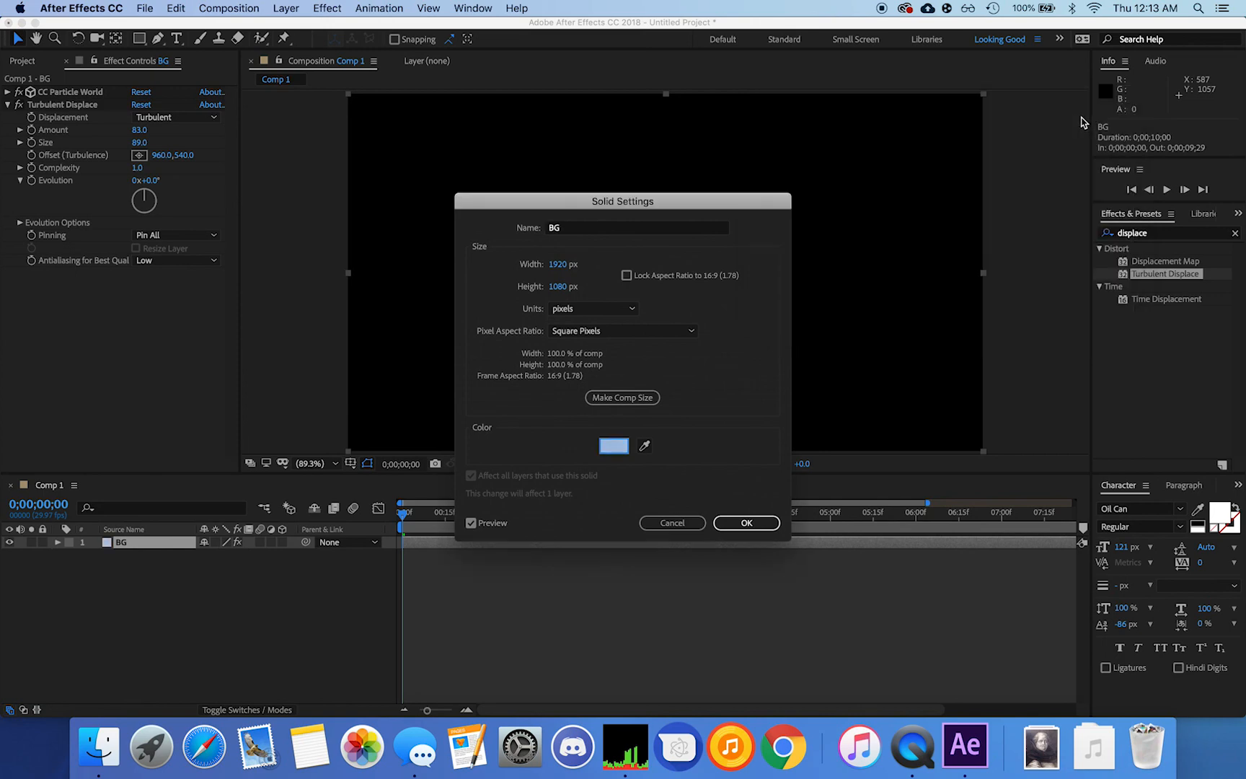
{"action": "left_click", "coordinate": [743, 524]}
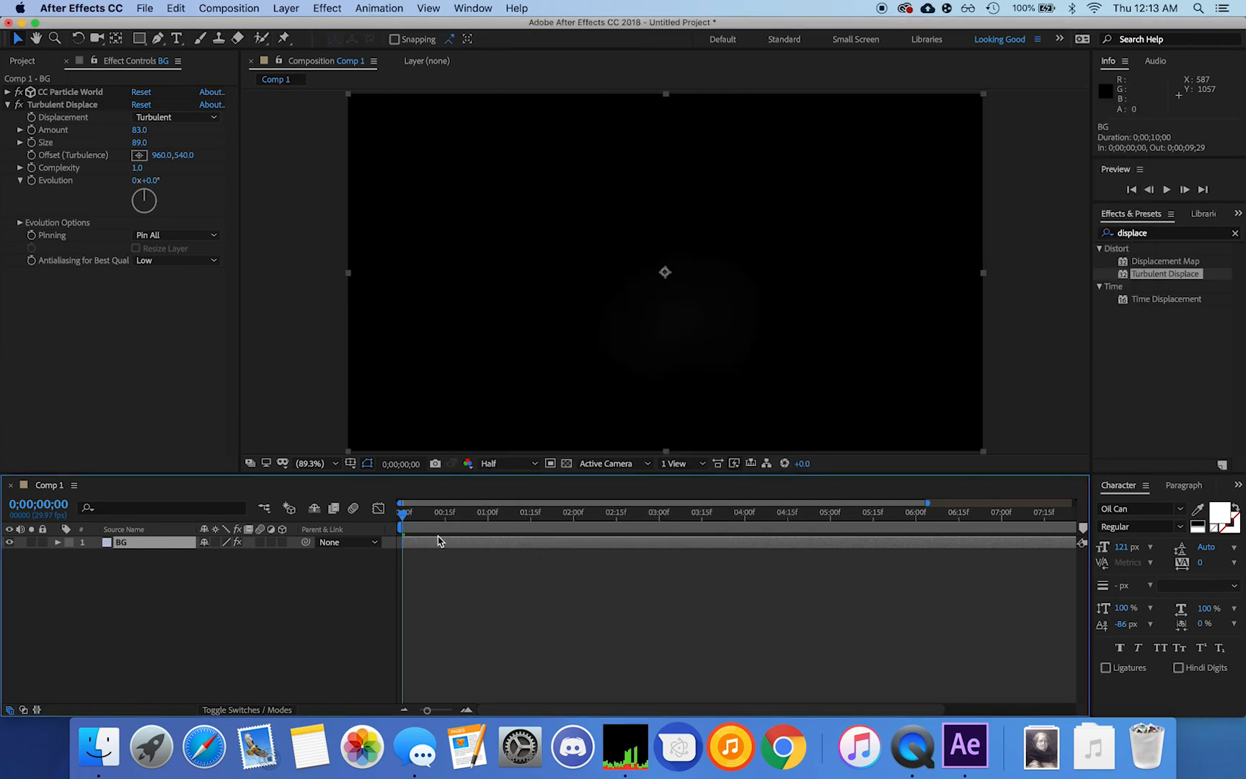
- Inspect the BG solid in its own layer view and return to the Comp 1 composition view
{"action": "mouse_move", "coordinate": [402, 513]}
{"action": "left_mouse_down"}
{"action": "mouse_move", "coordinate": [476, 516]}
{"action": "mouse_move", "coordinate": [402, 516]}
{"action": "left_mouse_up"}
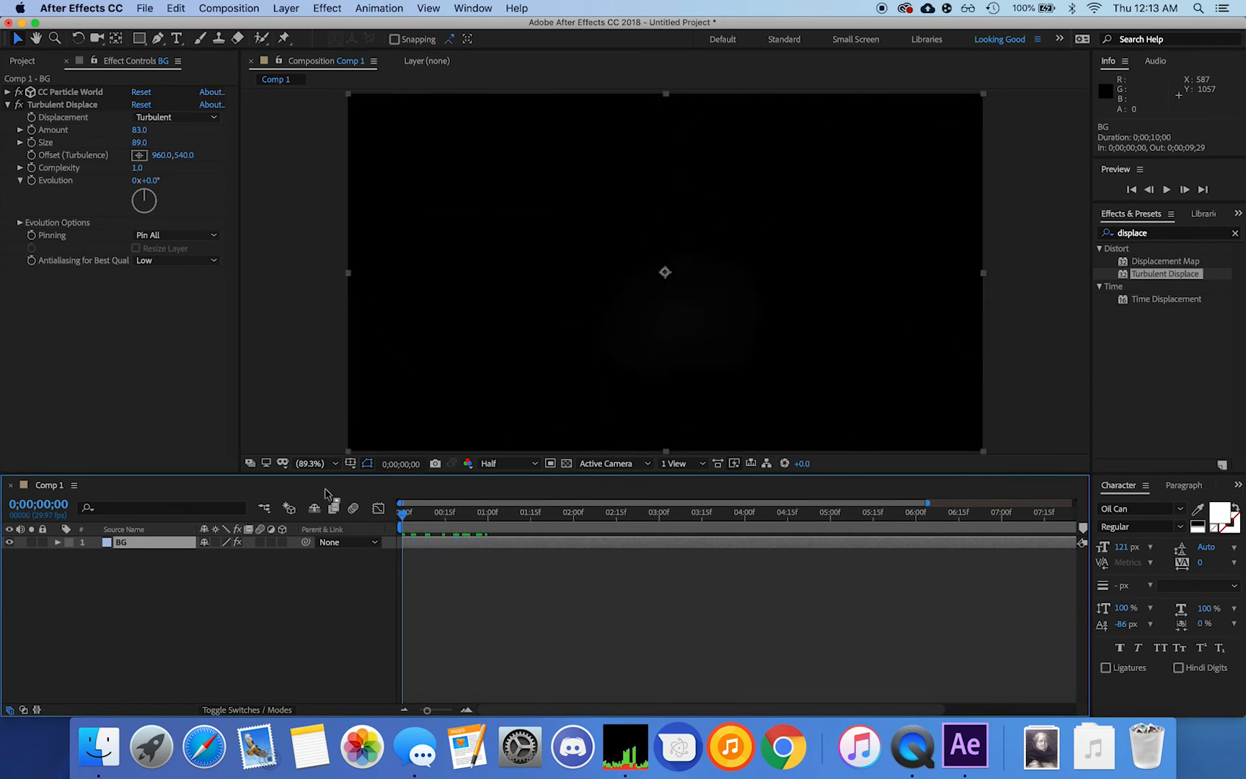
{"action": "double_click", "coordinate": [127, 546]}
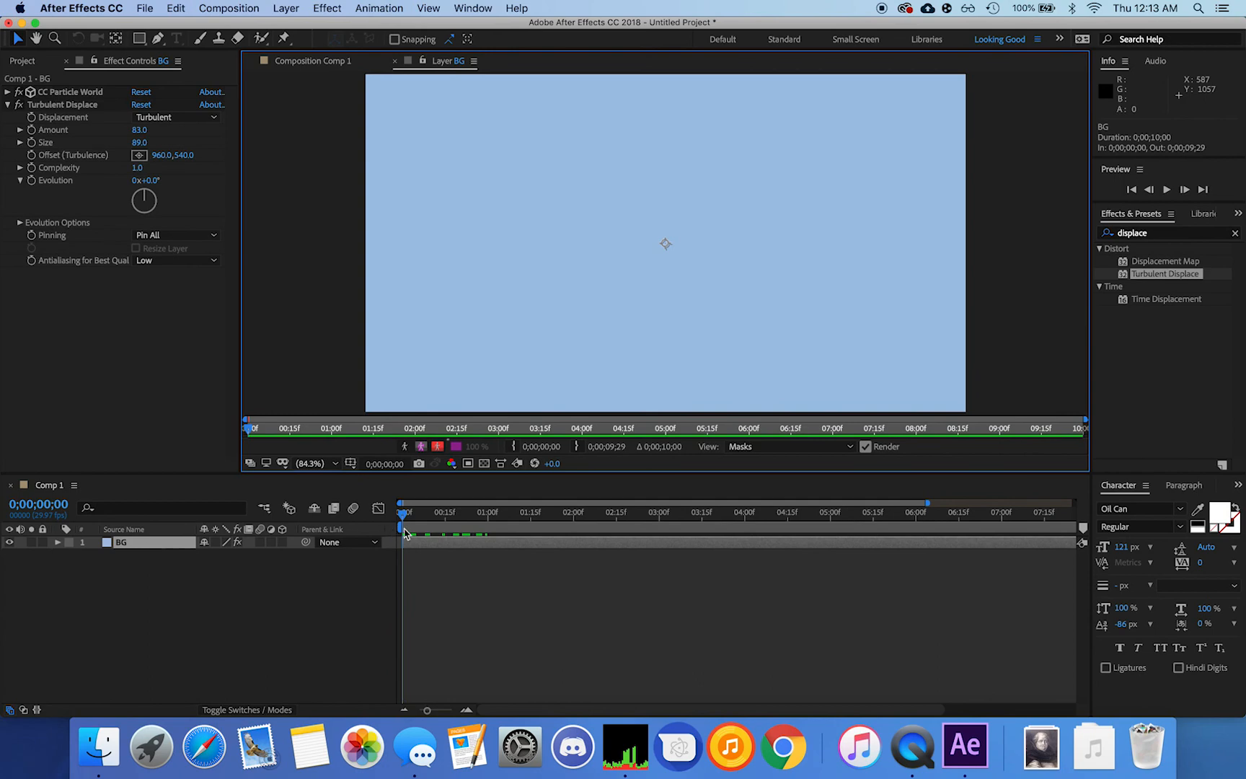
{"action": "left_click", "coordinate": [321, 60]}
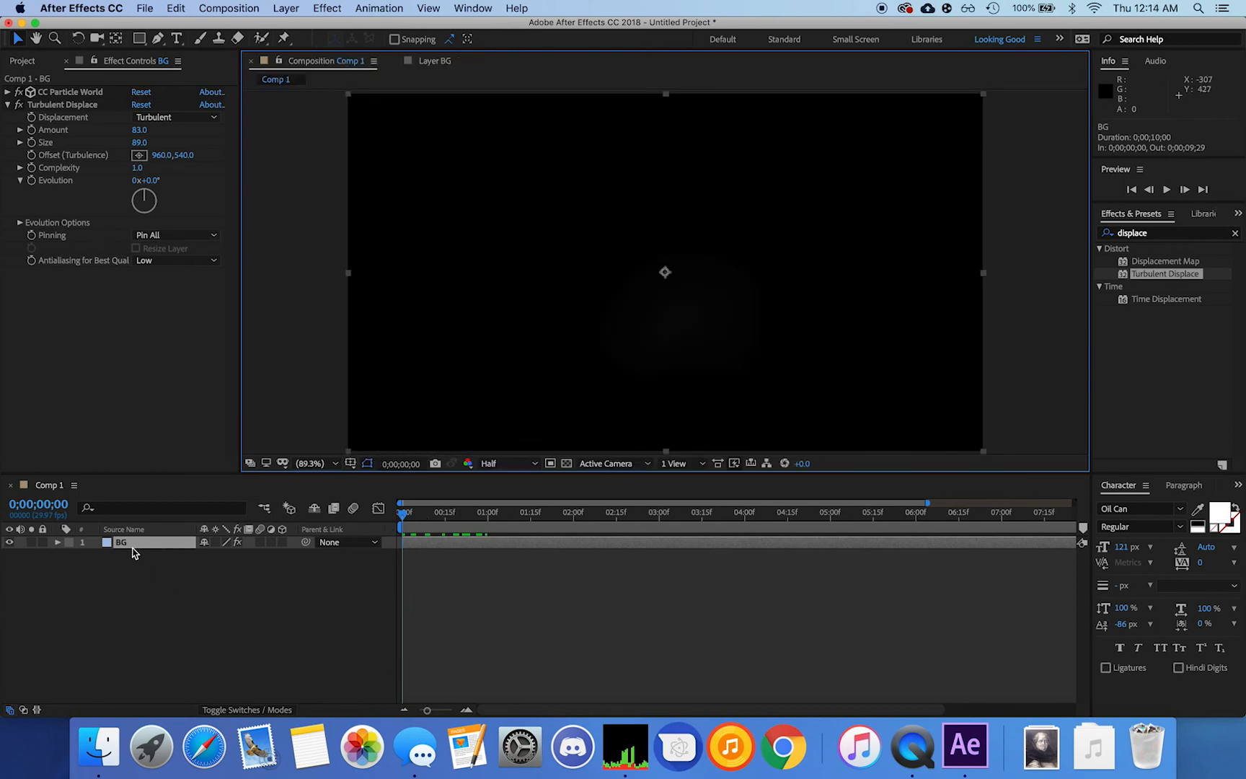
- Duplicate the BG layer in Comp 1 and preview the two particle layers from the first frame
{"action": "key", "text": "super+c"}
{"action": "key", "text": "super+v"}
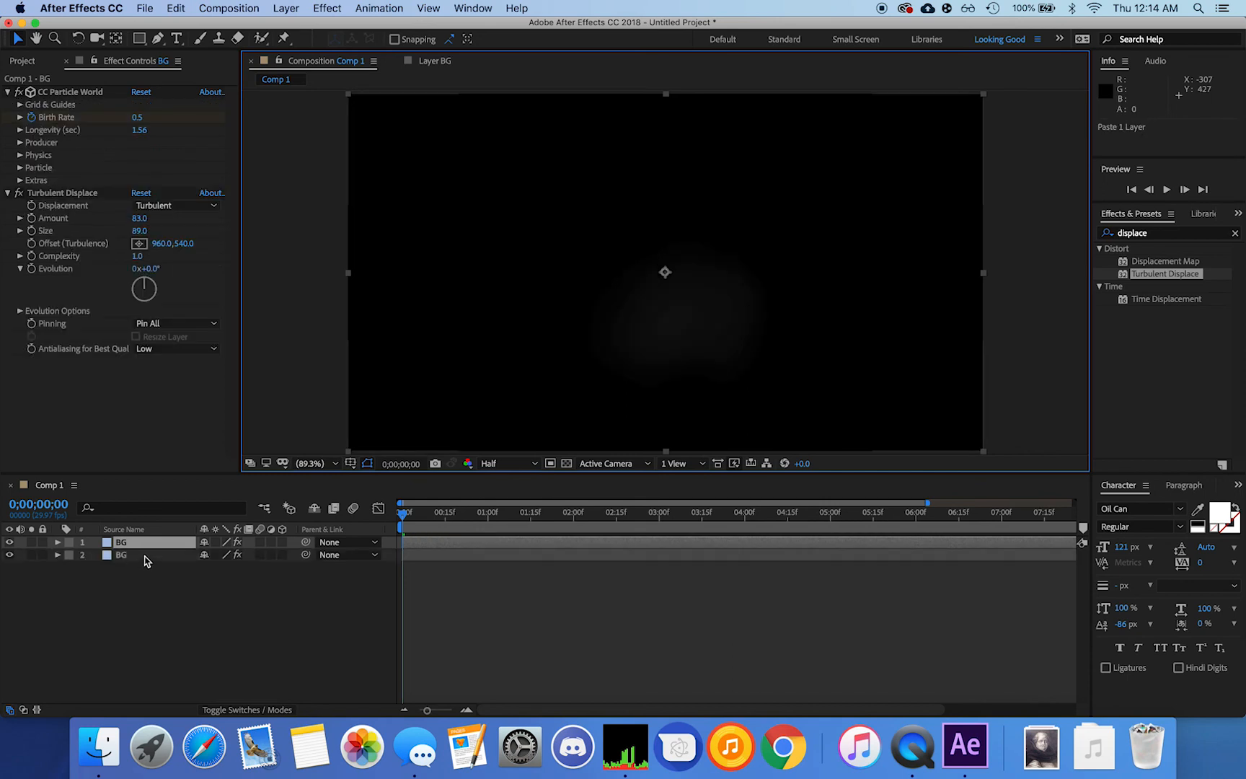
{"action": "left_click", "coordinate": [408, 513]}
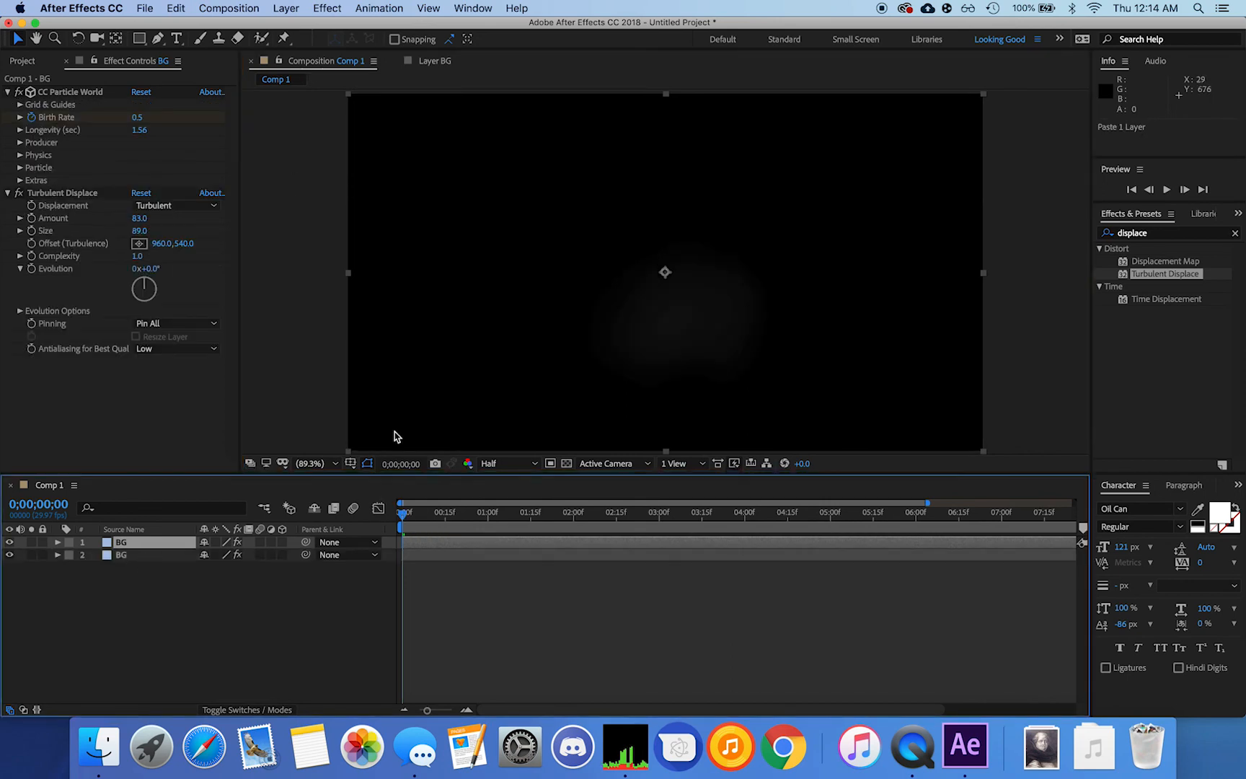
{"action": "key", "text": "space"}
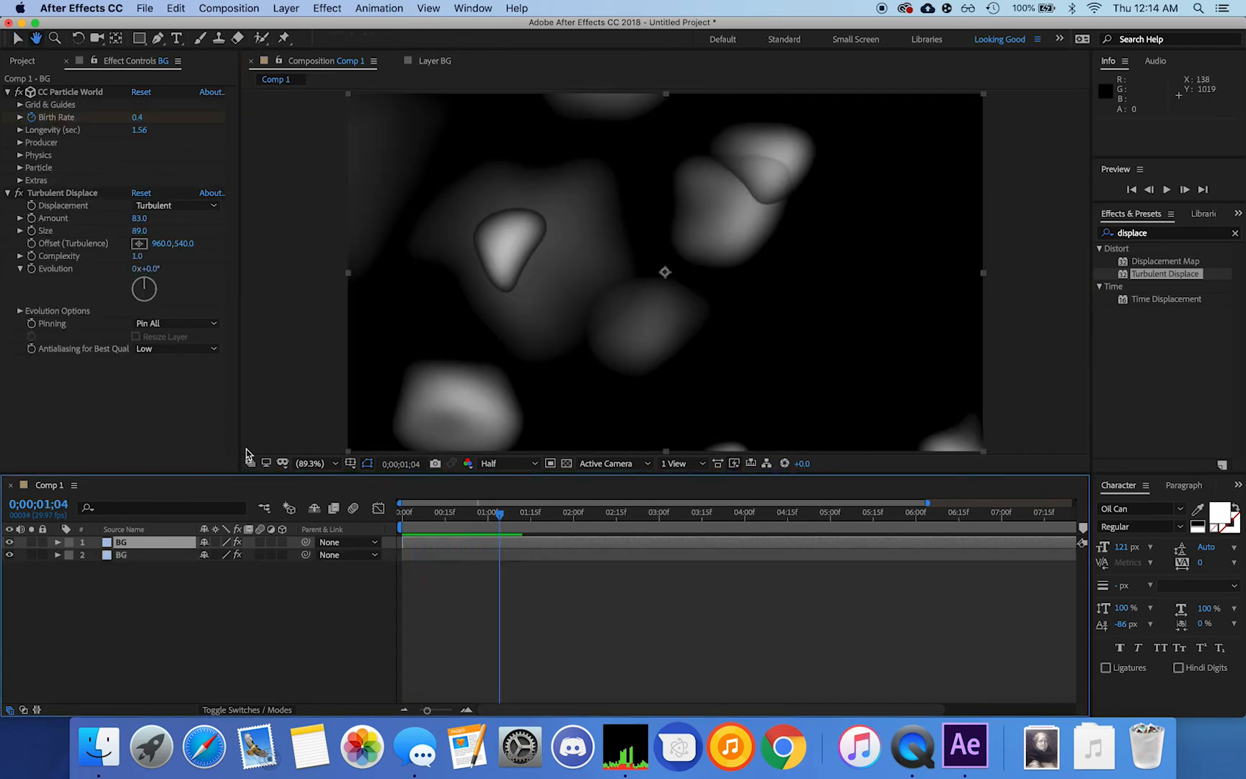
- Remove CC Particle World and Turbulent Displace from the upper BG layer, leaving a plain solid
{"action": "left_click", "coordinate": [148, 555]}
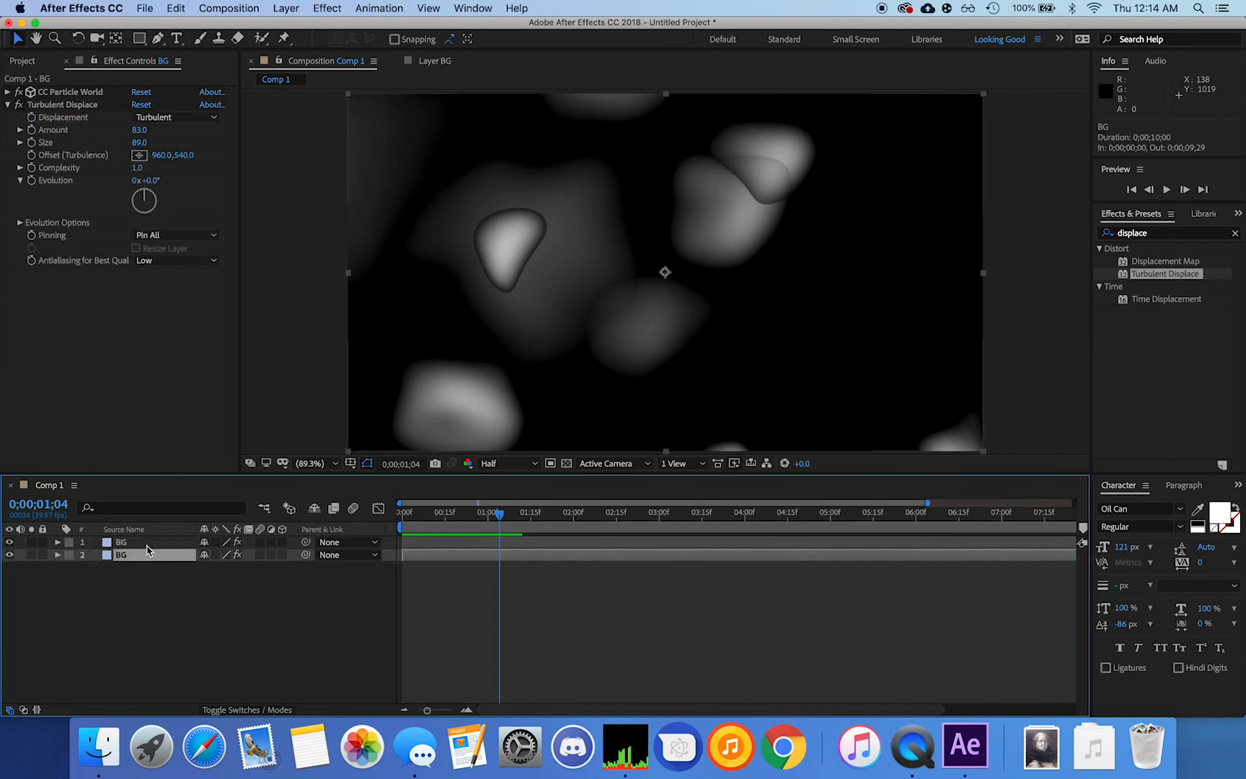
{"action": "left_click", "coordinate": [147, 546]}
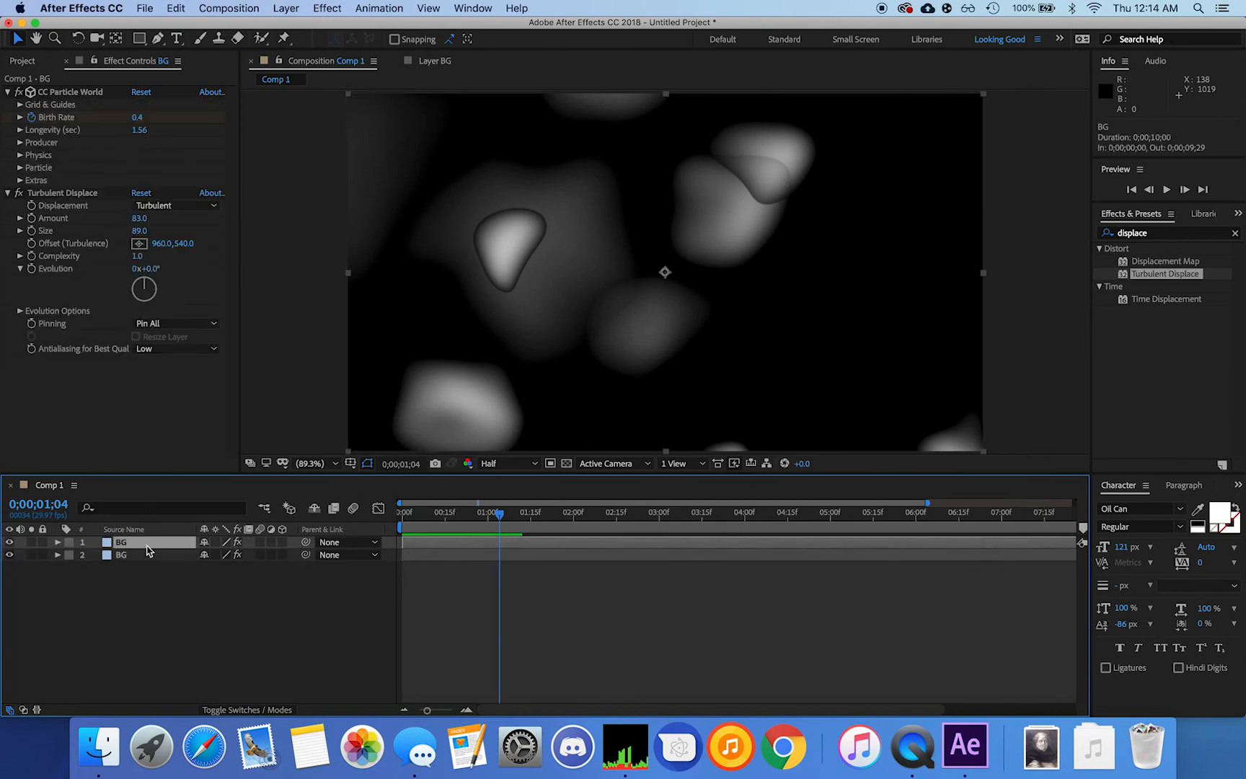
{"action": "left_click", "coordinate": [65, 93]}
{"action": "key", "text": "Delete"}
{"action": "left_click", "coordinate": [65, 93]}
{"action": "key", "text": "Delete"}
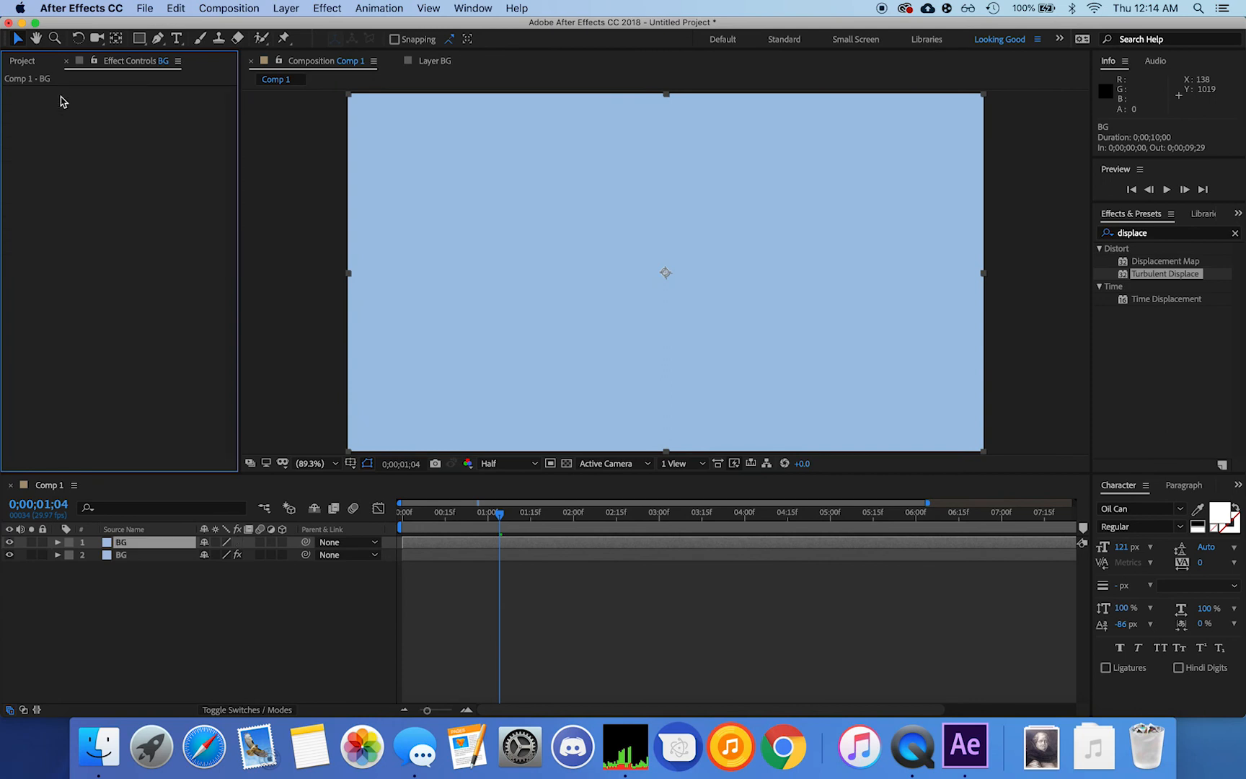
- Move the plain BG solid beneath the particle layer and preview the combined animation
{"action": "left_click_drag", "start_coordinate": [150, 548], "coordinate": [152, 566]}
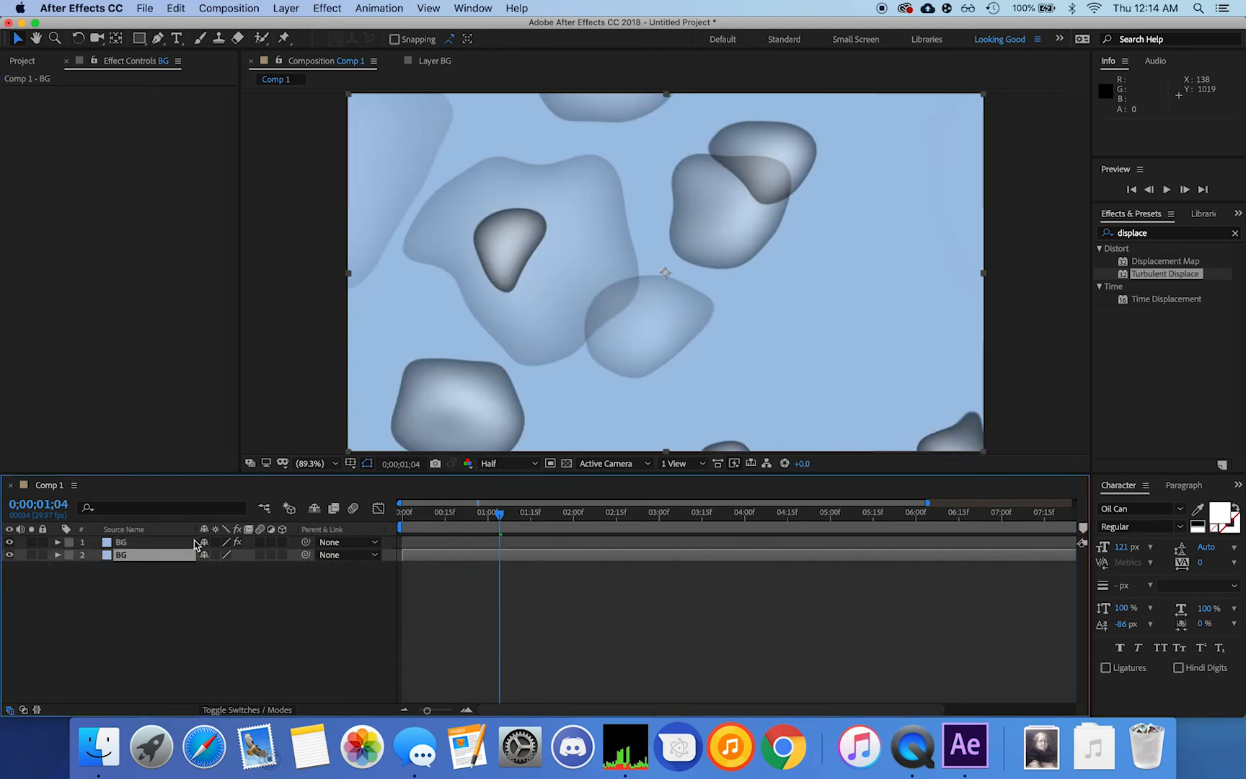
{"action": "key", "text": "space"}
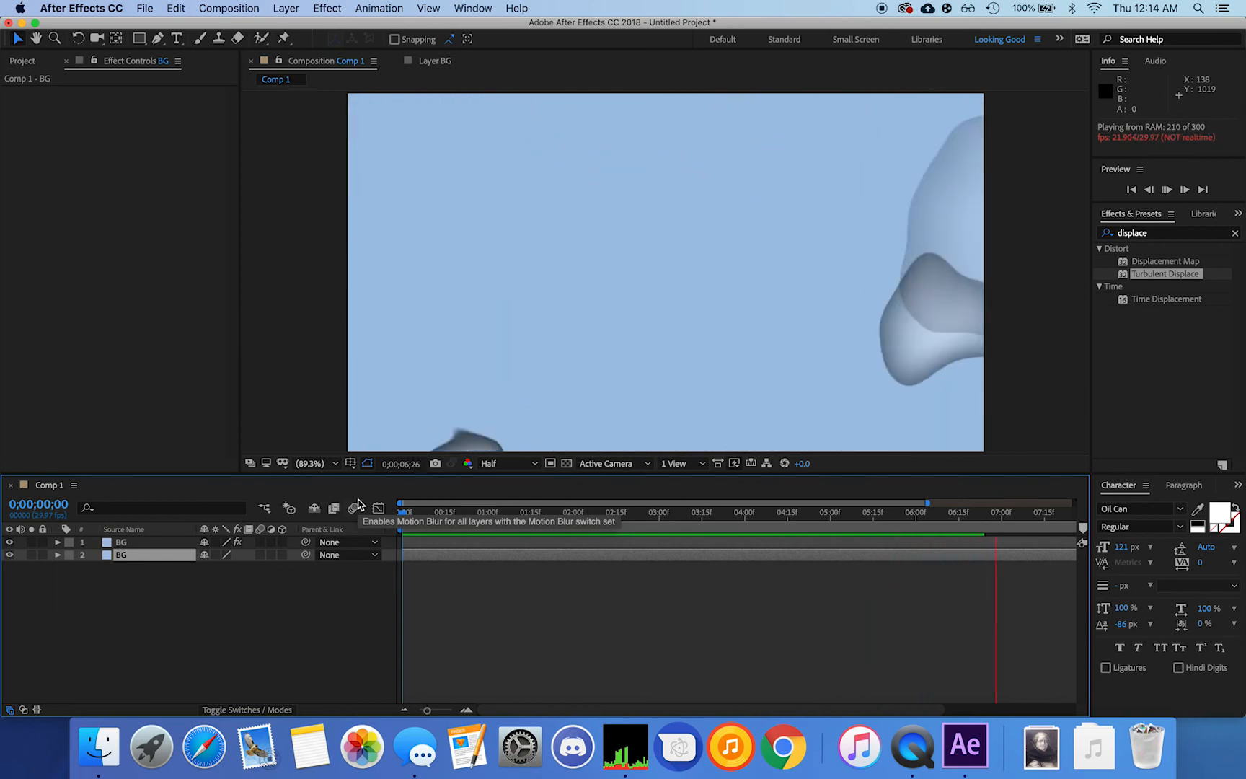
{"action": "key", "text": "space"}
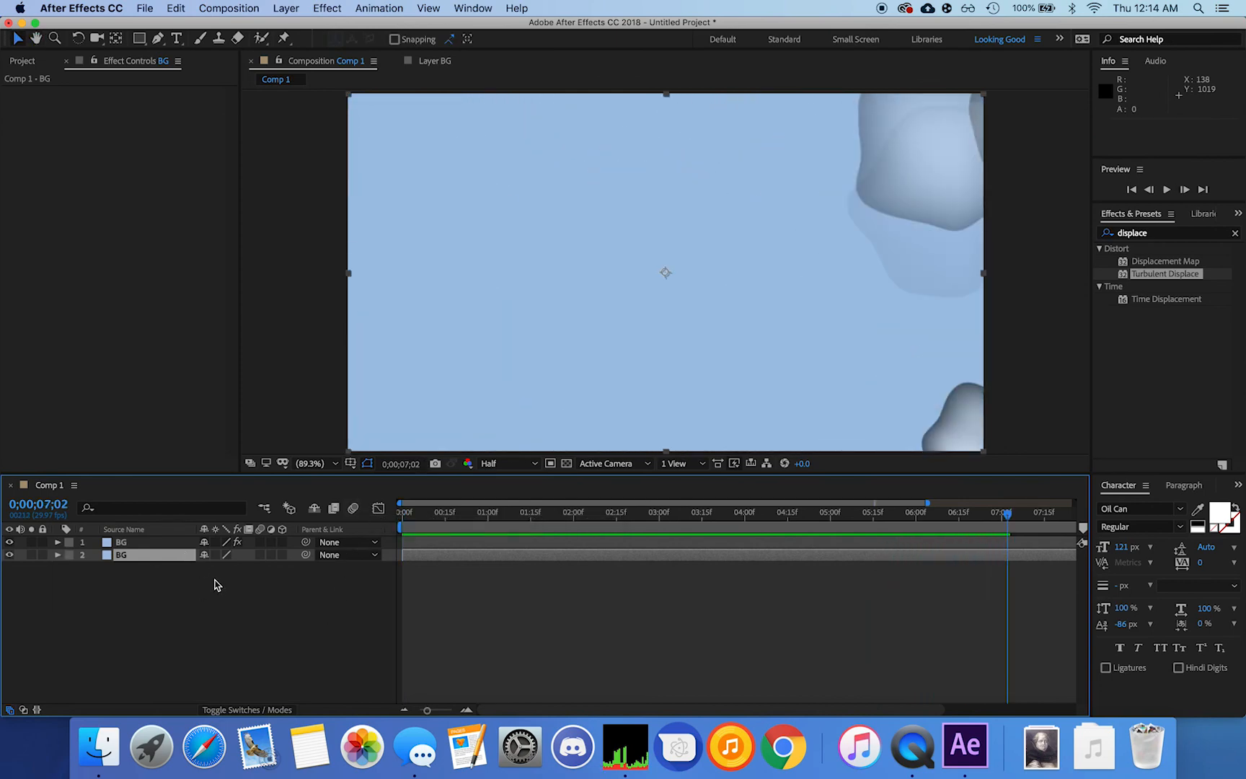
- Delete both BG layers from Comp 1
{"action": "left_click_drag", "start_coordinate": [216, 587], "coordinate": [140, 541]}
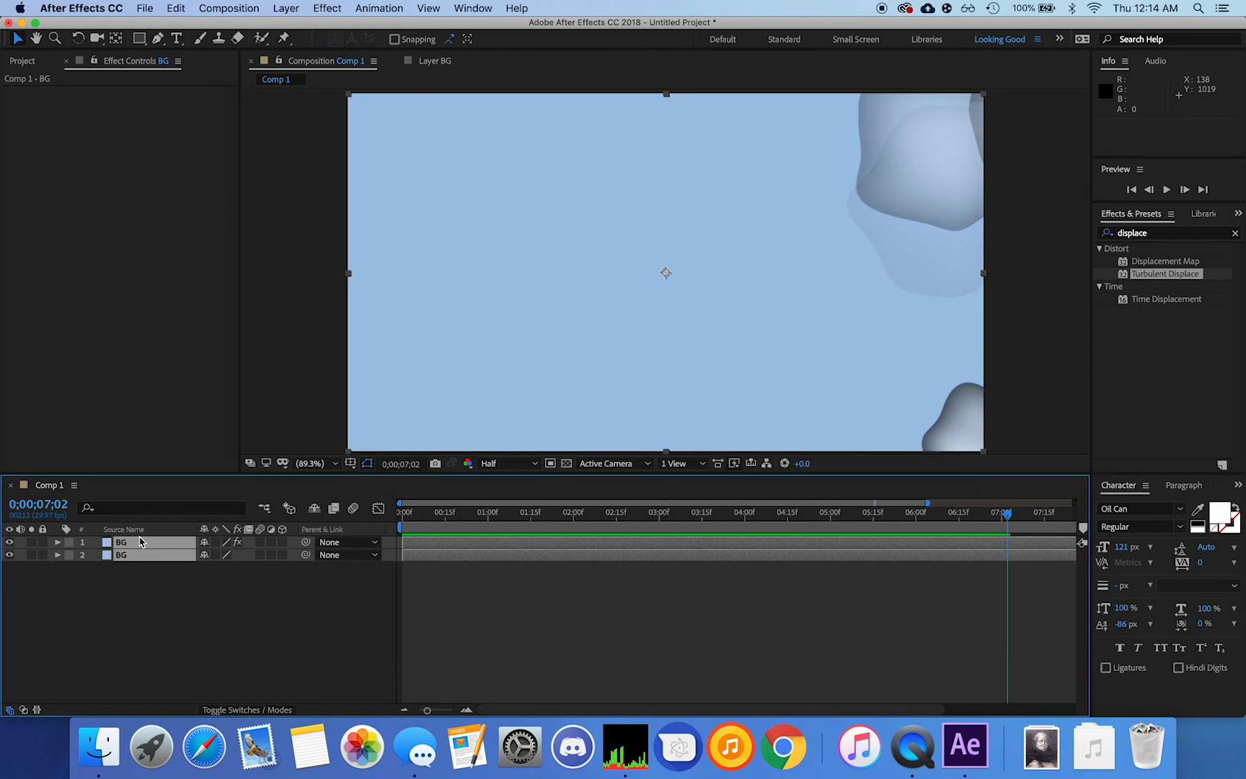
{"action": "key", "text": "Delete"}
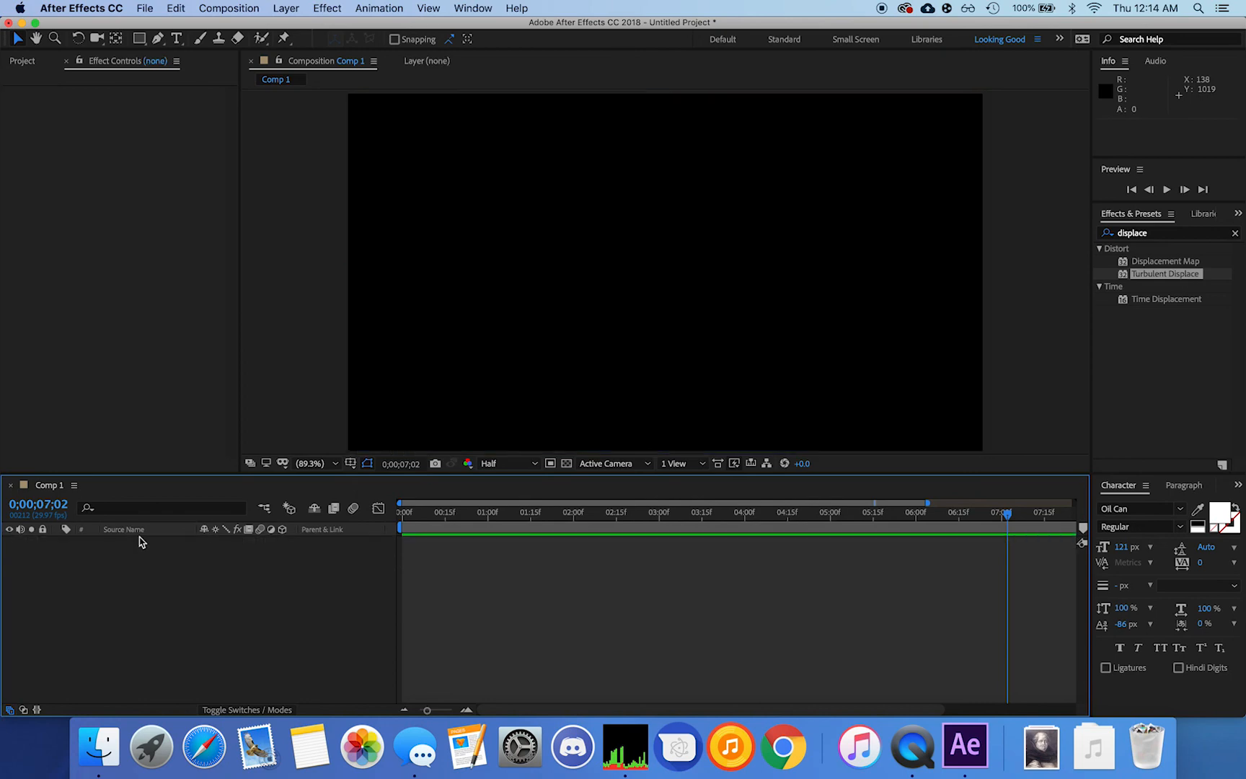